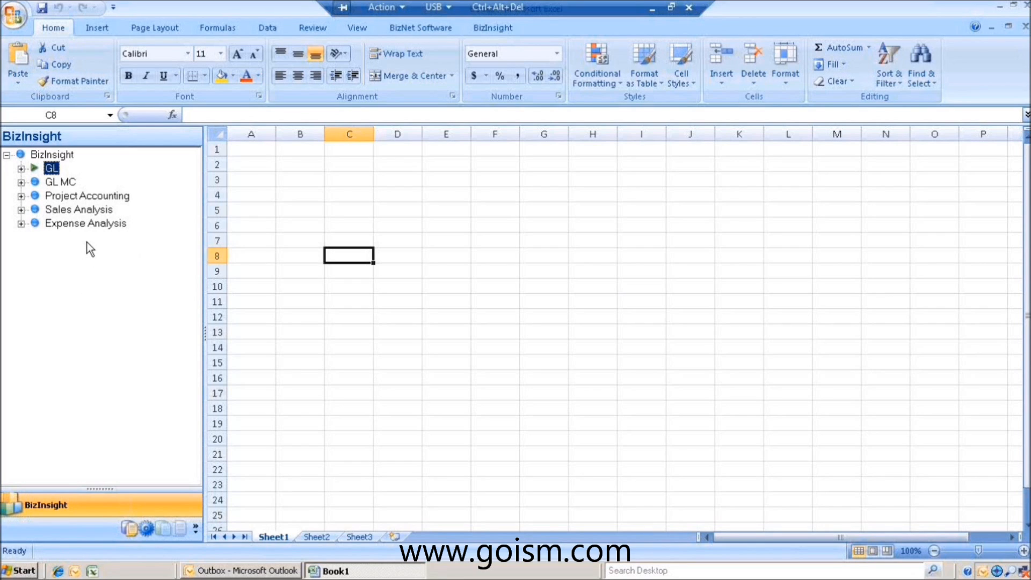
# Insert a new node under the GL Templates and another new node beneath it.
pyautogui.click(21, 169)
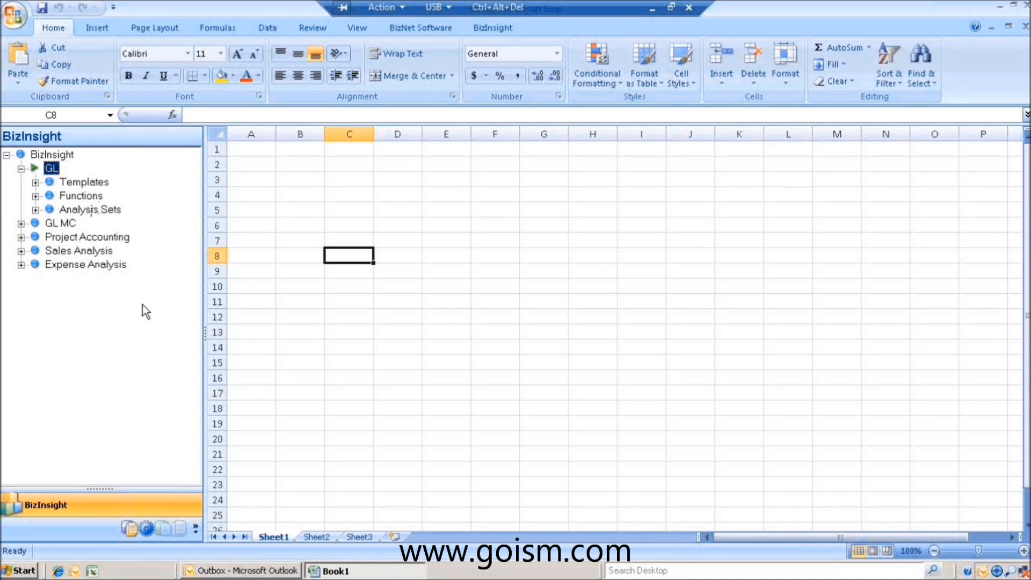
pyautogui.click(35, 183)
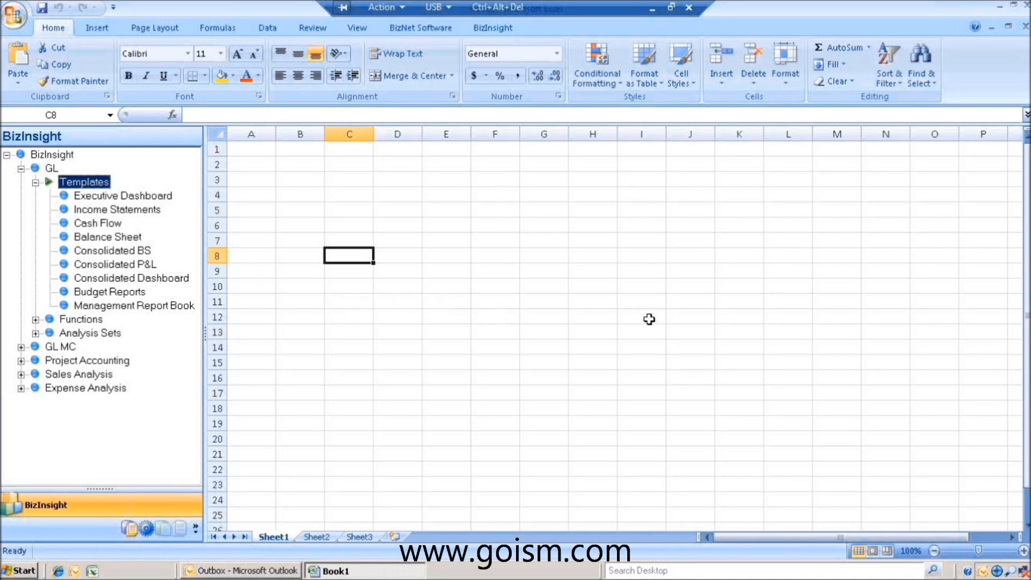
pyautogui.rightClick(97, 185)
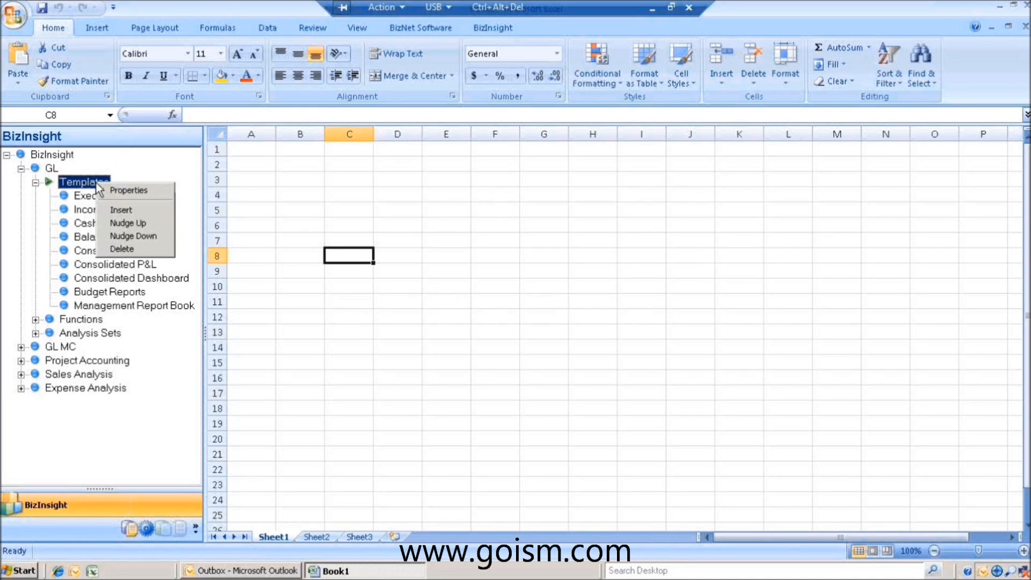
pyautogui.click(124, 210)
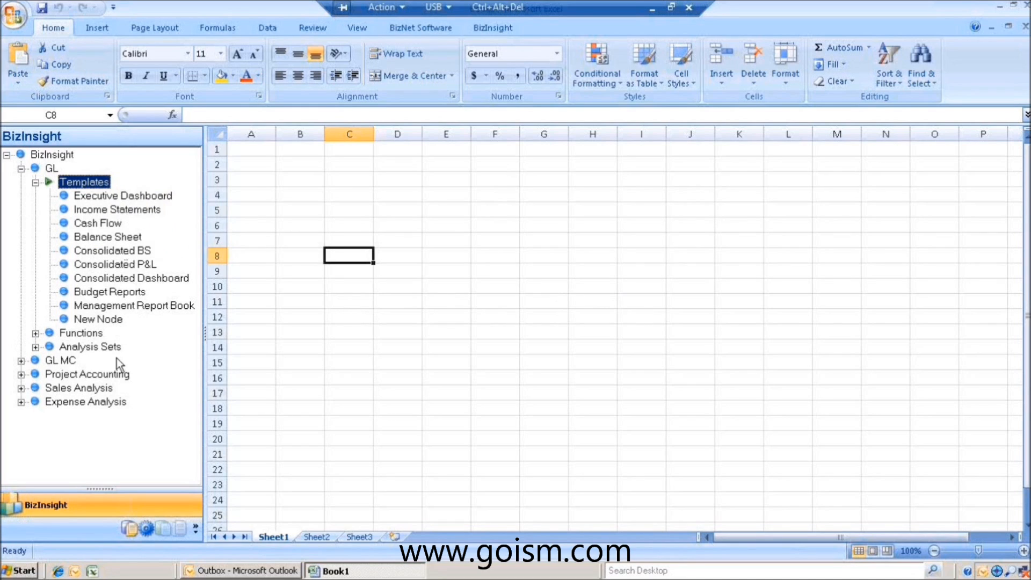
pyautogui.rightClick(98, 319)
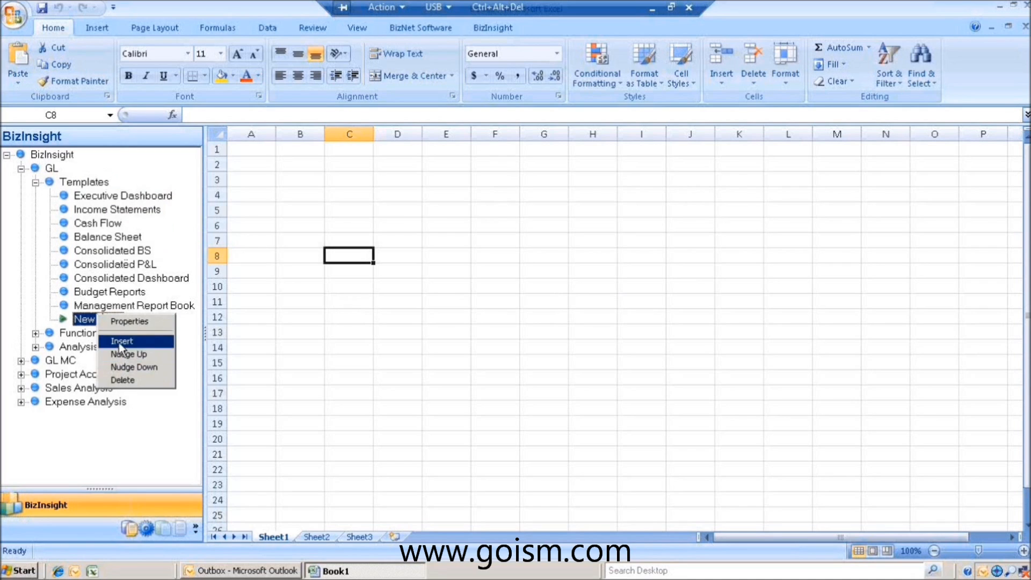
pyautogui.click(123, 341)
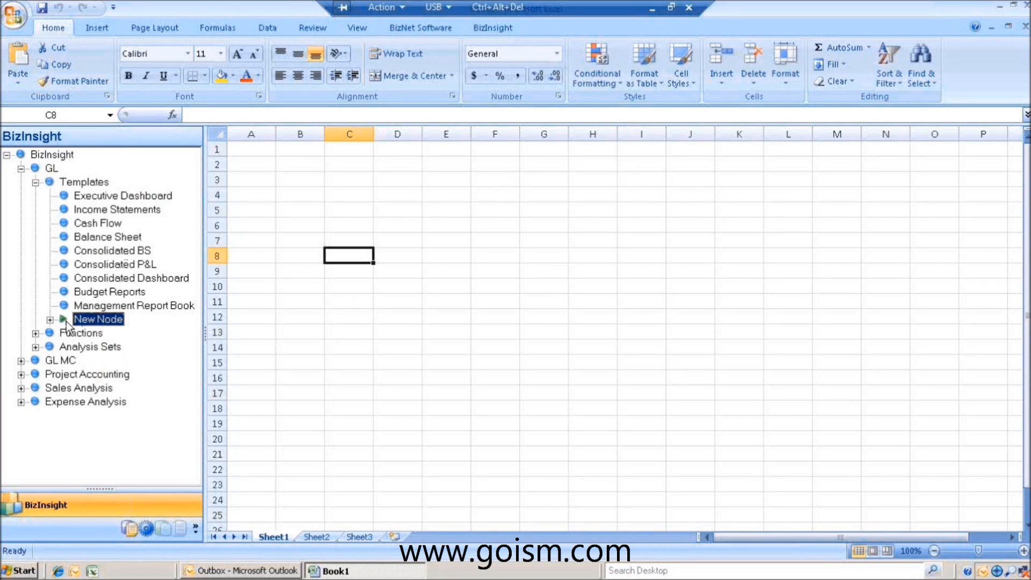
# Move the Balance Sheet template up one place, above Cash Flow.
pyautogui.click(104, 238)
pyautogui.rightClick(104, 238)
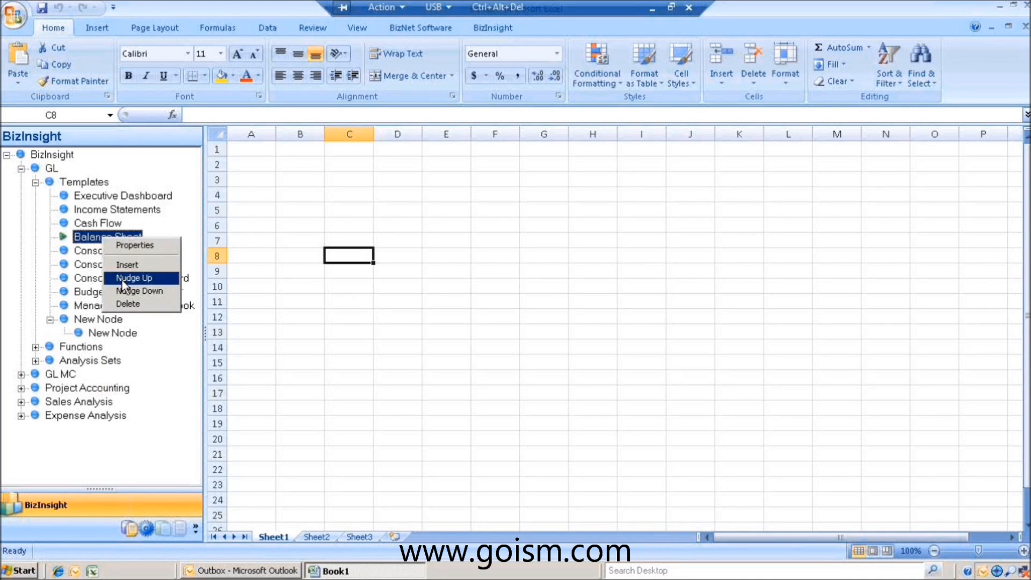
pyautogui.click(121, 279)
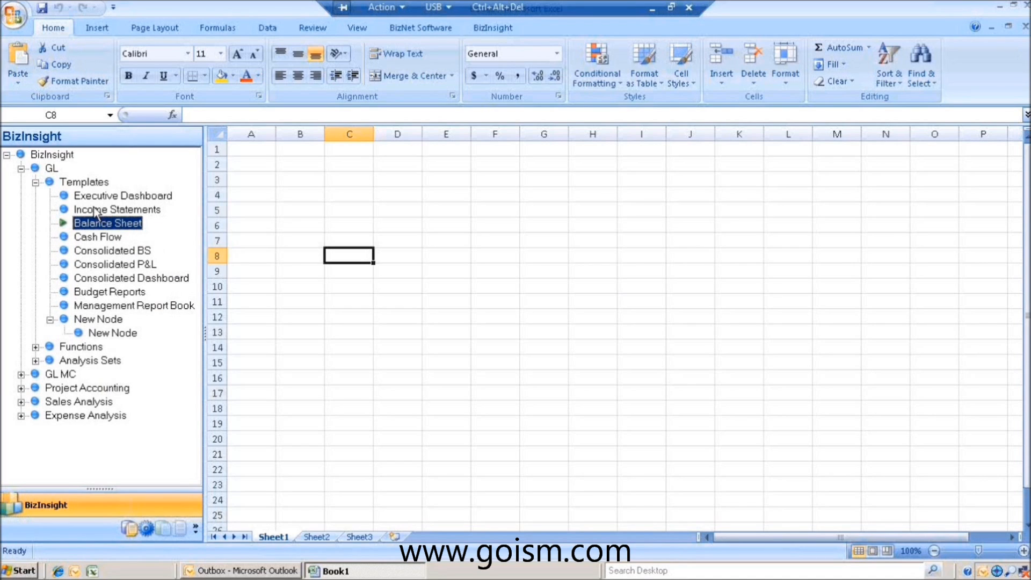
# Open the Income Statements template and set the report's location to 00.
pyautogui.moveTo(91, 212); pyautogui.dragTo(500, 225)
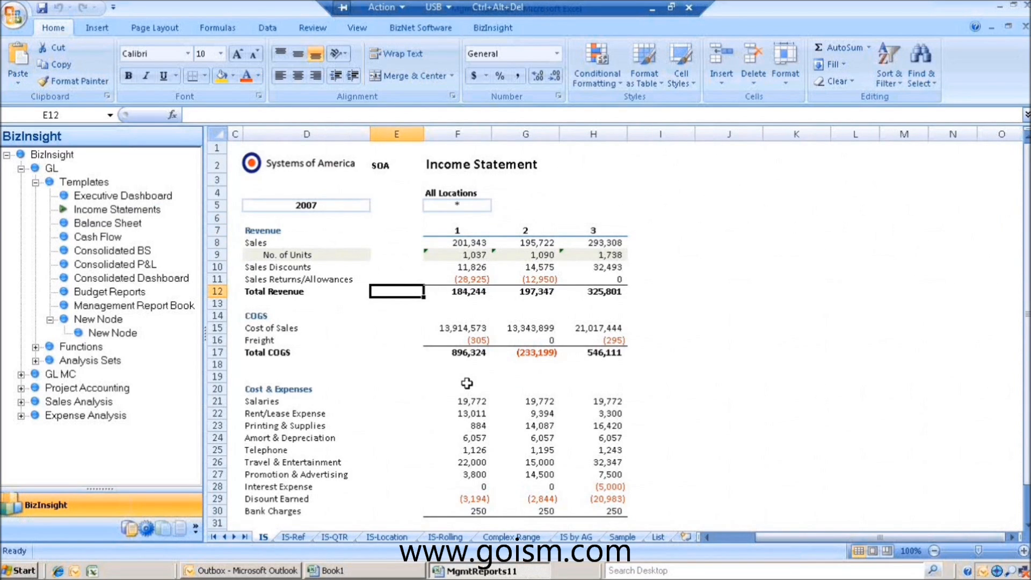
pyautogui.click(467, 206)
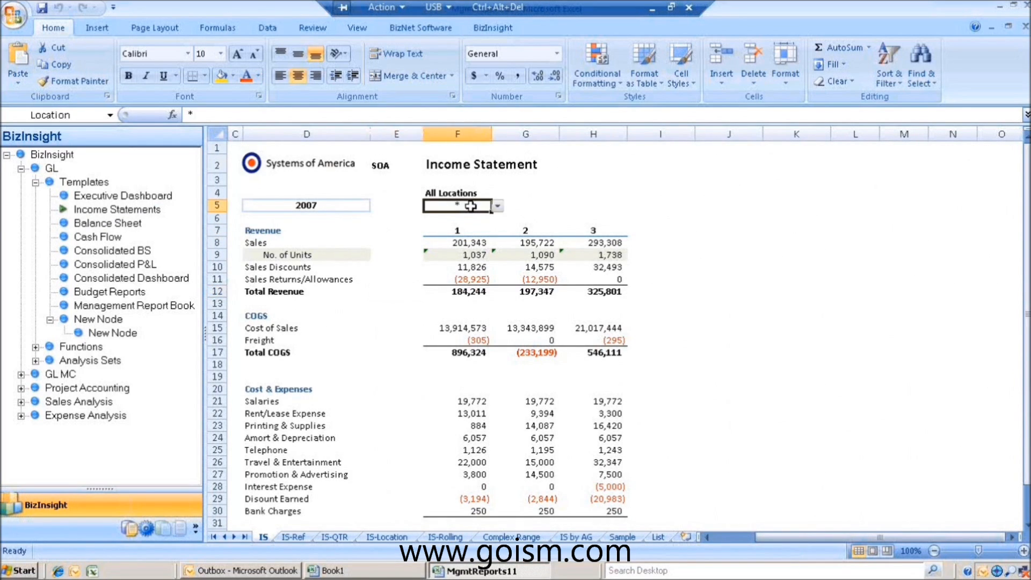
pyautogui.click(498, 206)
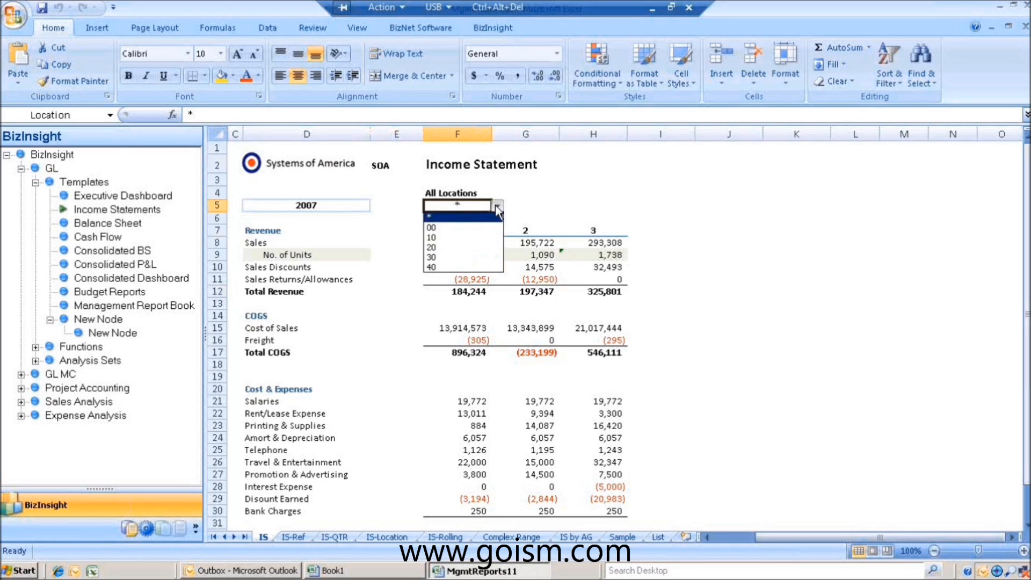
pyautogui.click(463, 226)
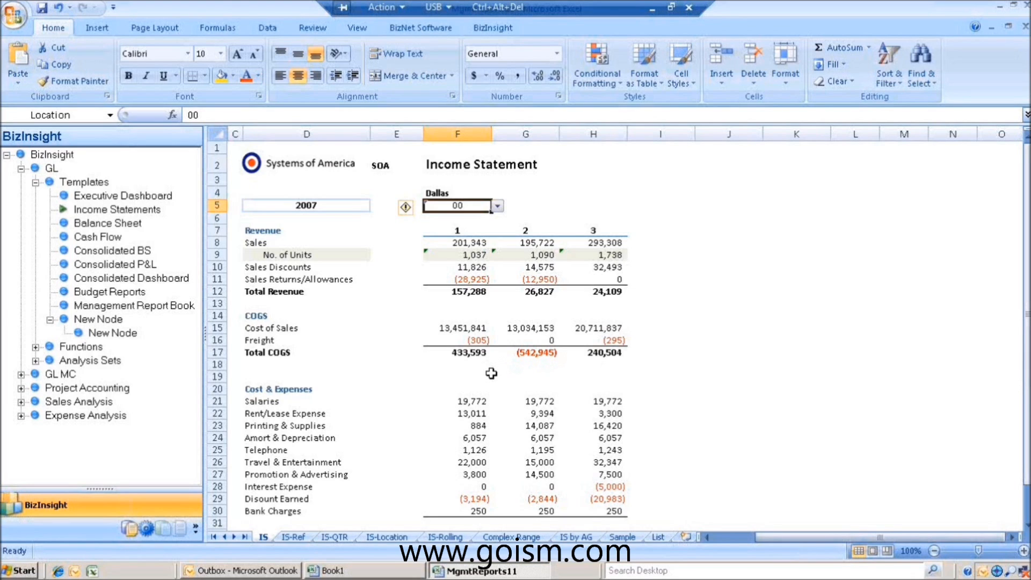
# Look over the income statement and inspect the Sales formulas for periods 1, 2 and 3.
pyautogui.scroll(-1, 496, 372)
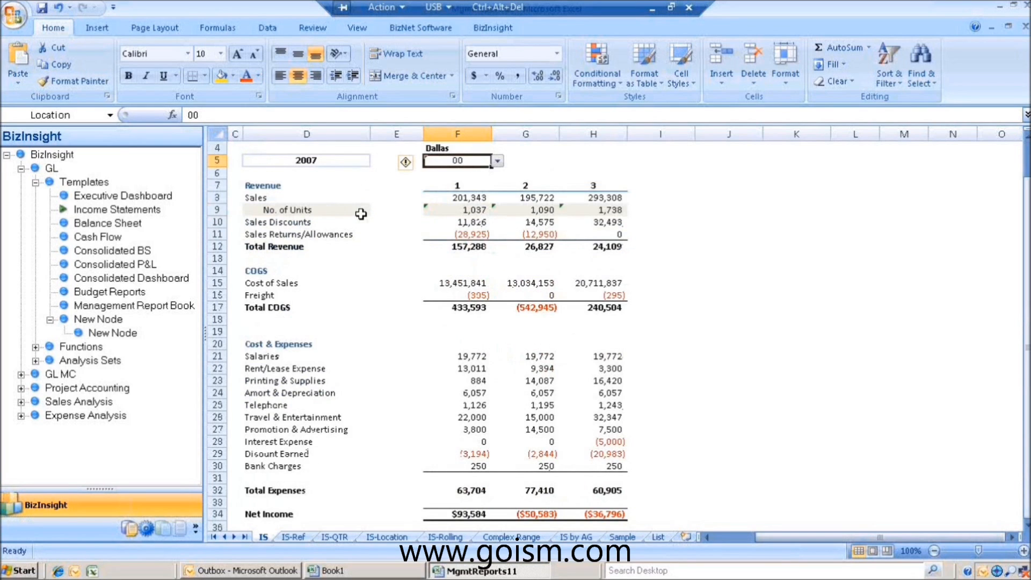
pyautogui.scroll(1, 360, 215)
pyautogui.click(474, 240)
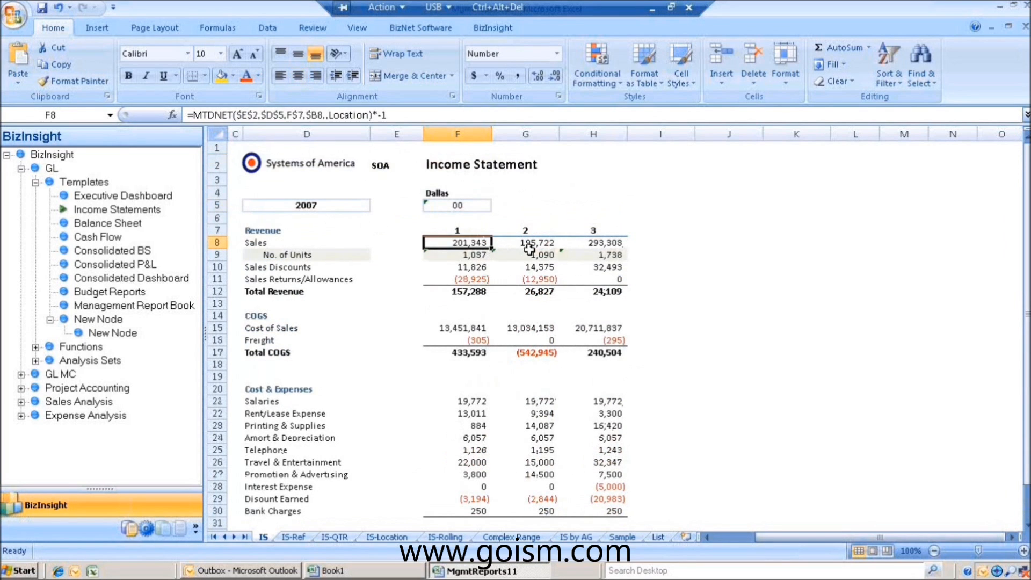
pyautogui.click(539, 241)
pyautogui.click(612, 242)
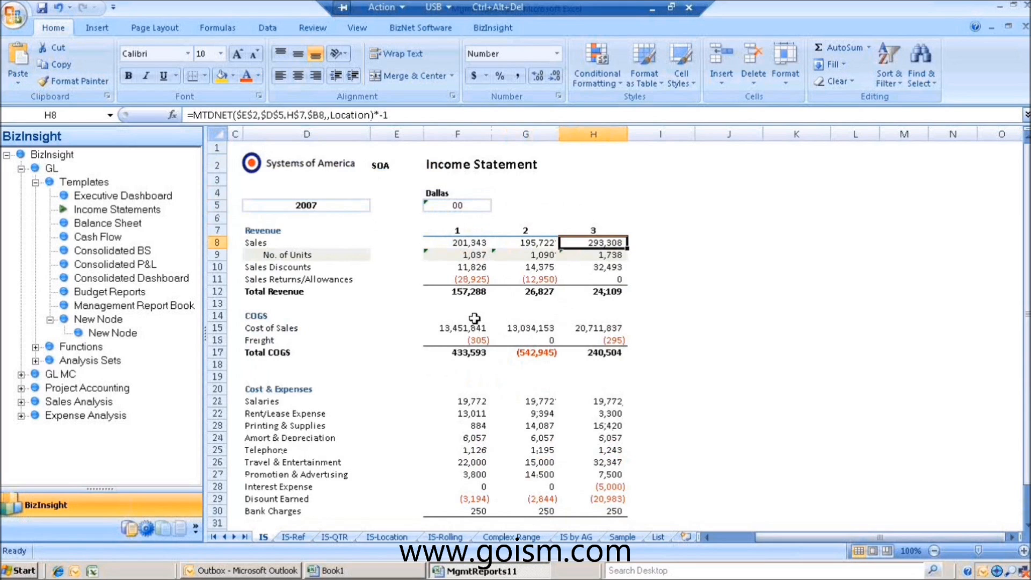
# Set the income statement's location to * for all locations and check the Sales cells of periods 1 and 2.
pyautogui.click(481, 205)
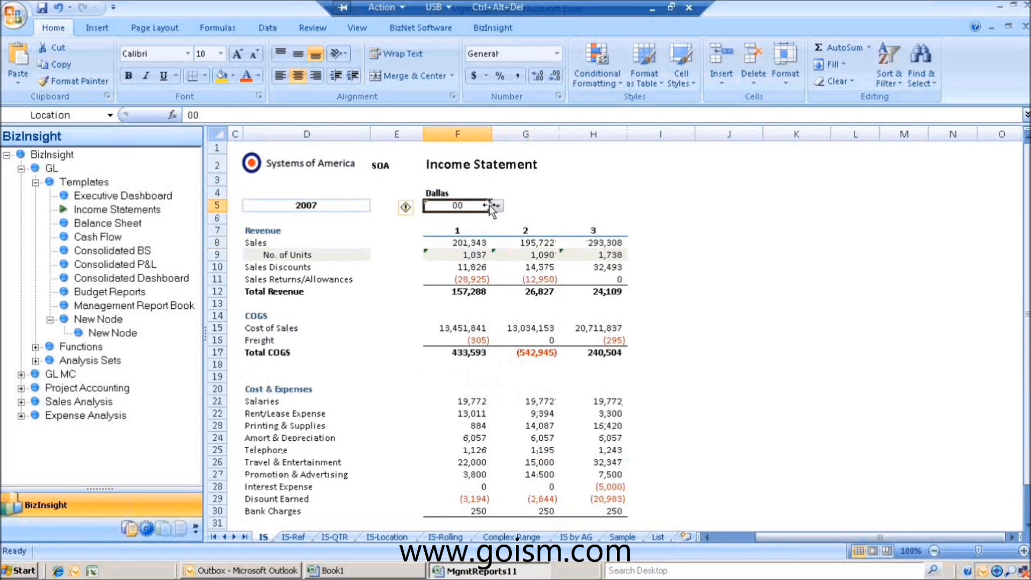
pyautogui.click(497, 206)
pyautogui.click(457, 221)
pyautogui.click(469, 242)
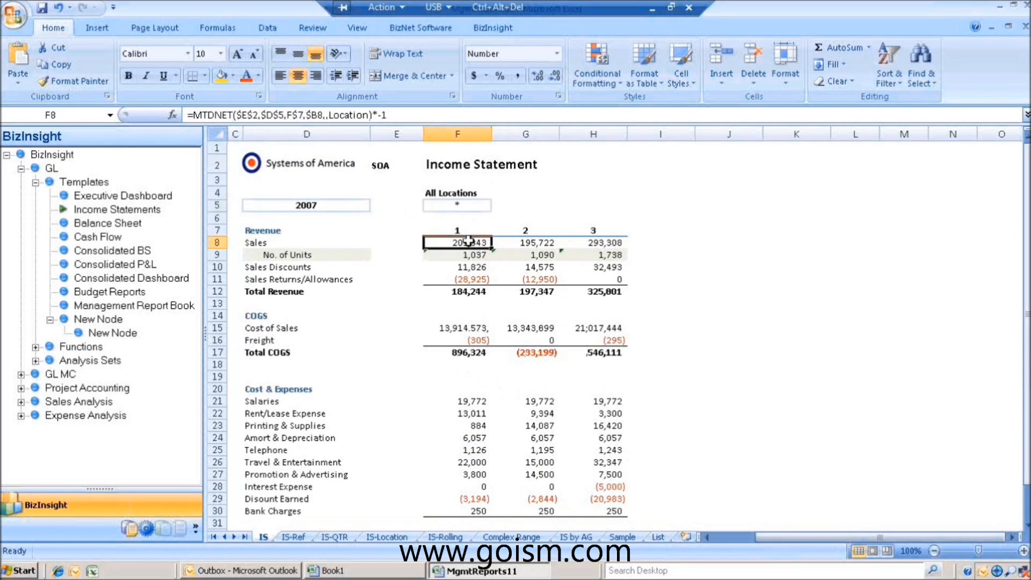
pyautogui.click(539, 242)
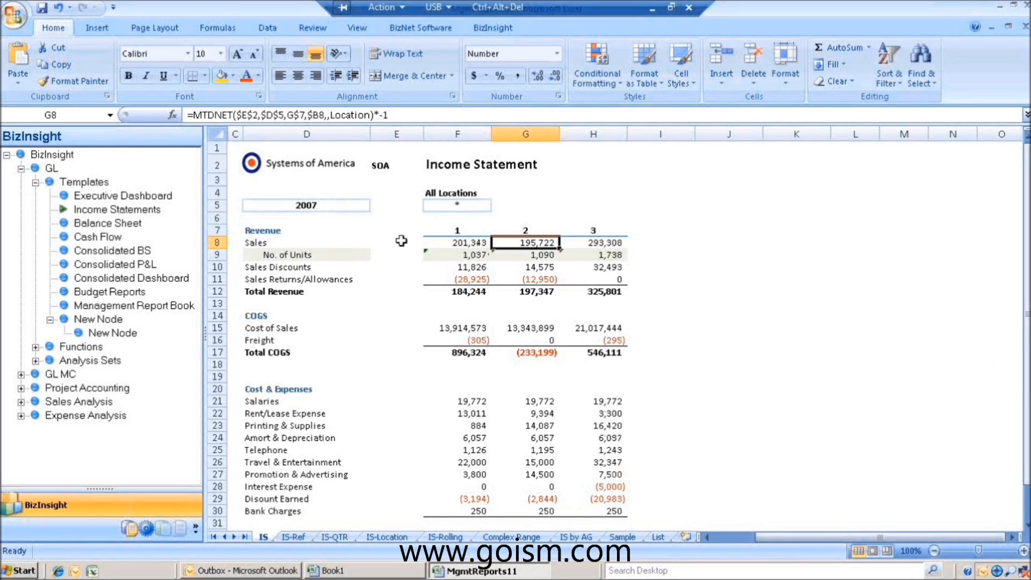
# Switch the income statement's year back and forth between 2008 and 2007, ending on 2007.
pyautogui.click(353, 204)
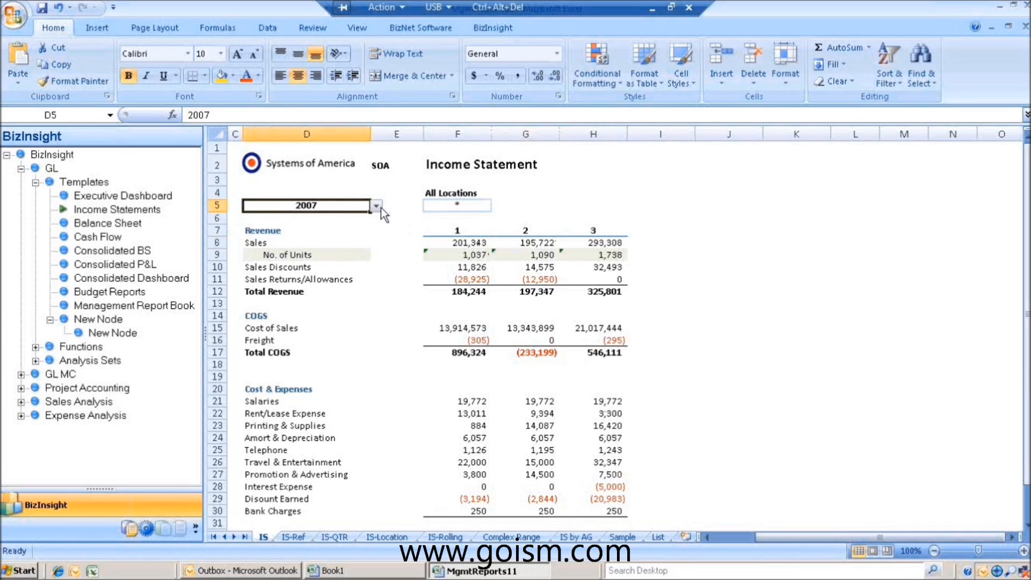
pyautogui.click(377, 206)
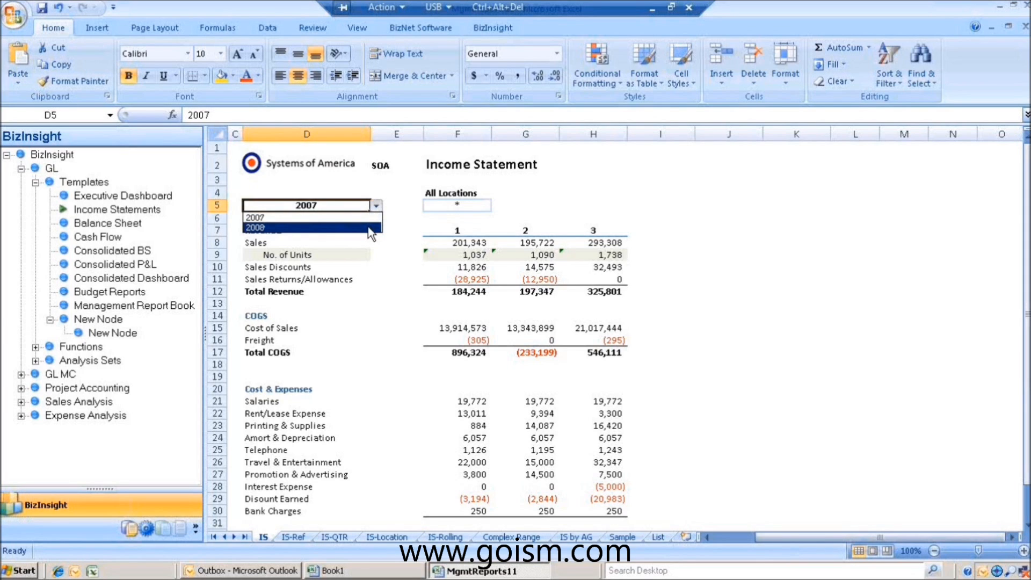
pyautogui.click(368, 228)
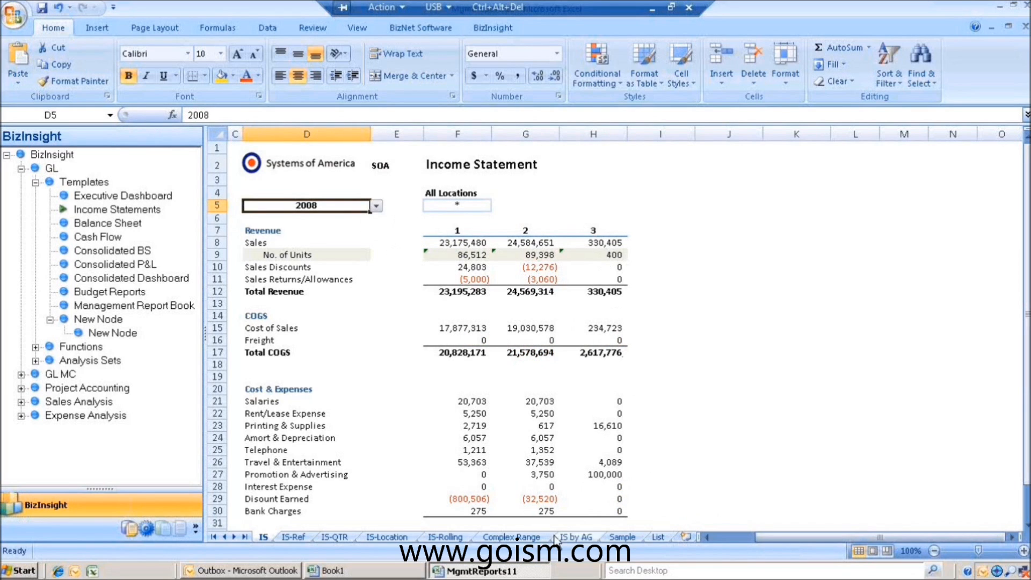
pyautogui.click(377, 207)
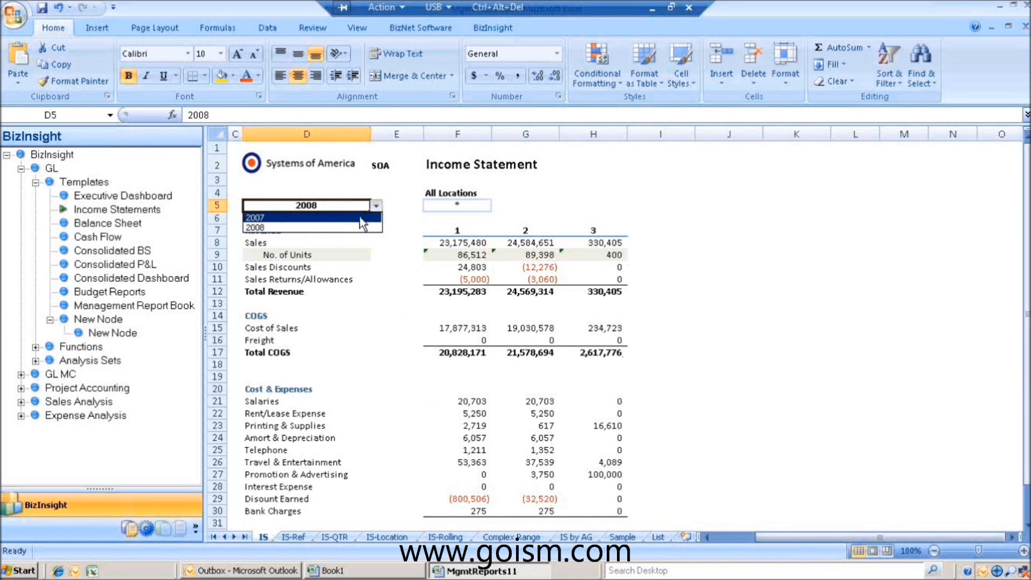
pyautogui.click(363, 218)
pyautogui.click(375, 208)
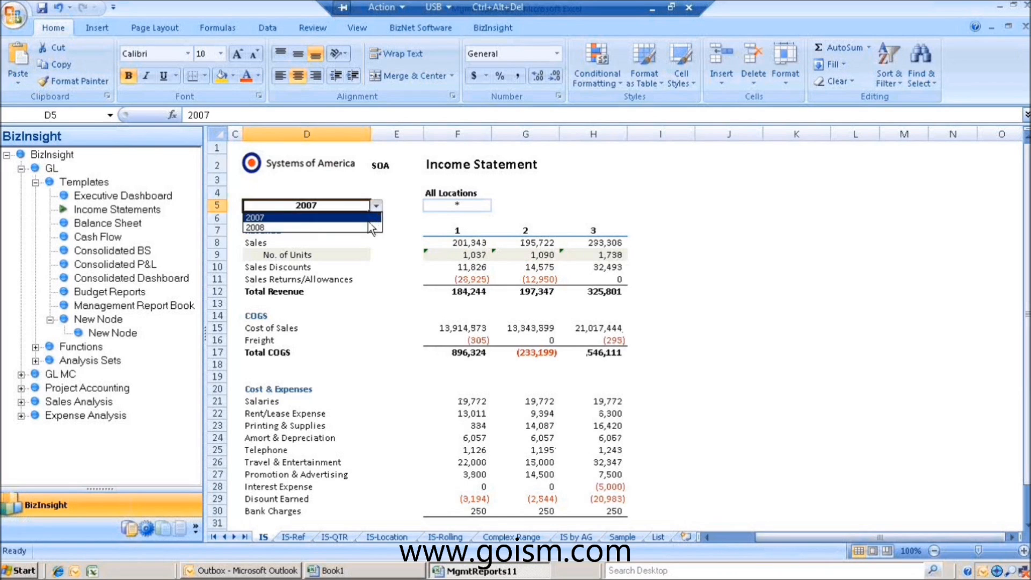
pyautogui.click(369, 228)
pyautogui.click(377, 208)
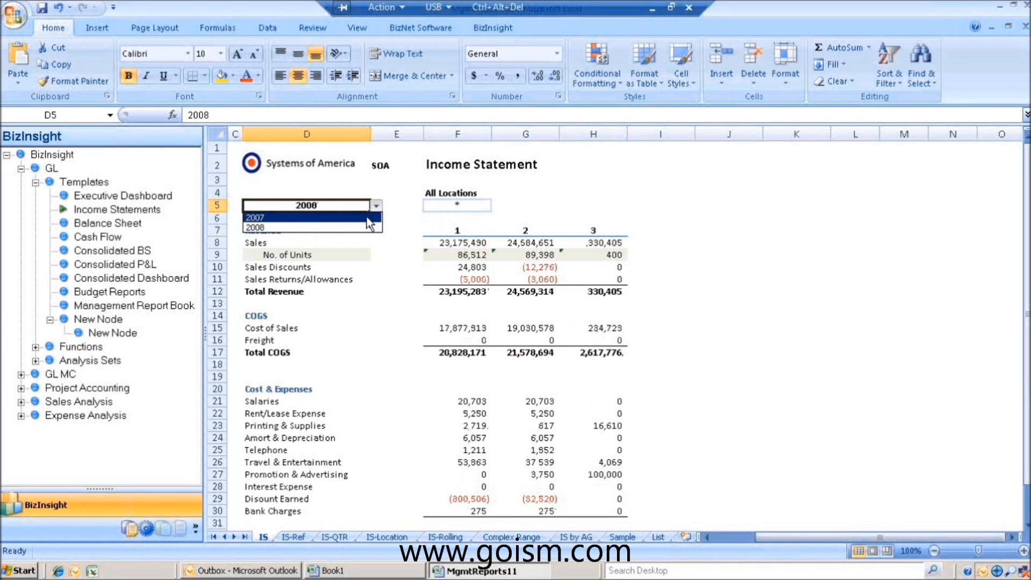
pyautogui.click(366, 218)
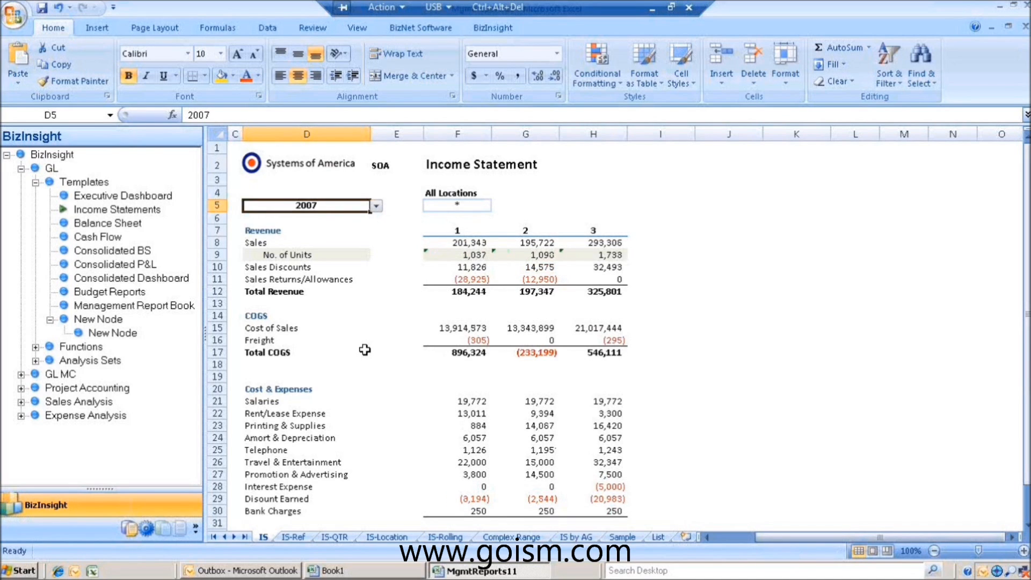
# Fill the period 3 column from row 7 to row 34 across to column K to add periods 4 to 6.
pyautogui.scroll(-1, 364, 349)
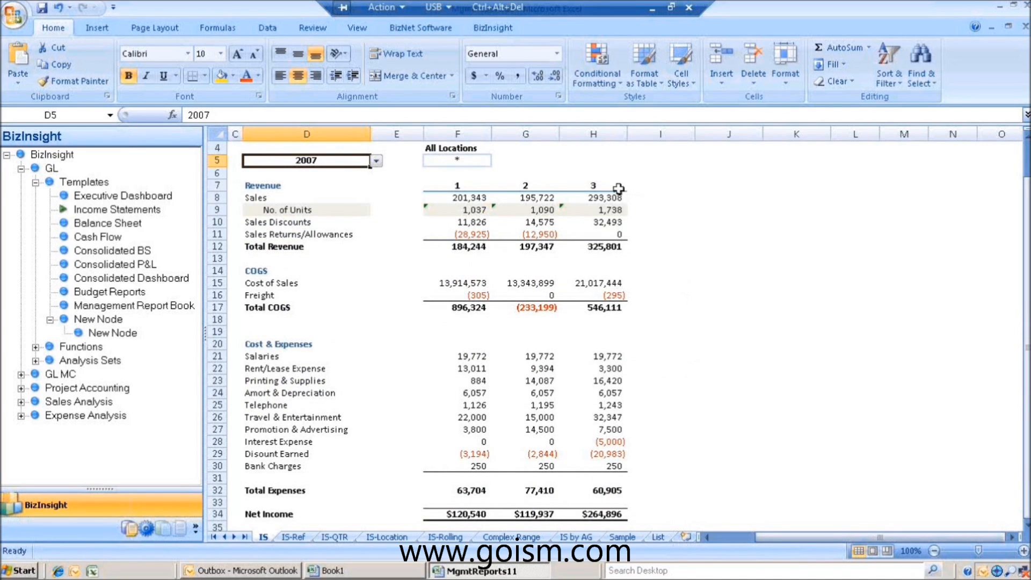
pyautogui.moveTo(615, 188); pyautogui.dragTo(786, 516)
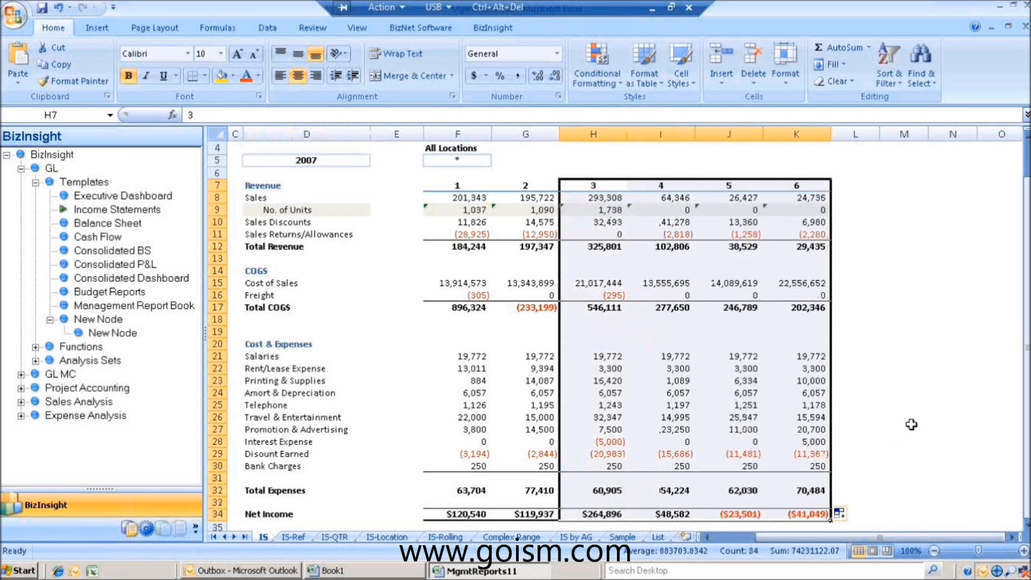
pyautogui.click(913, 428)
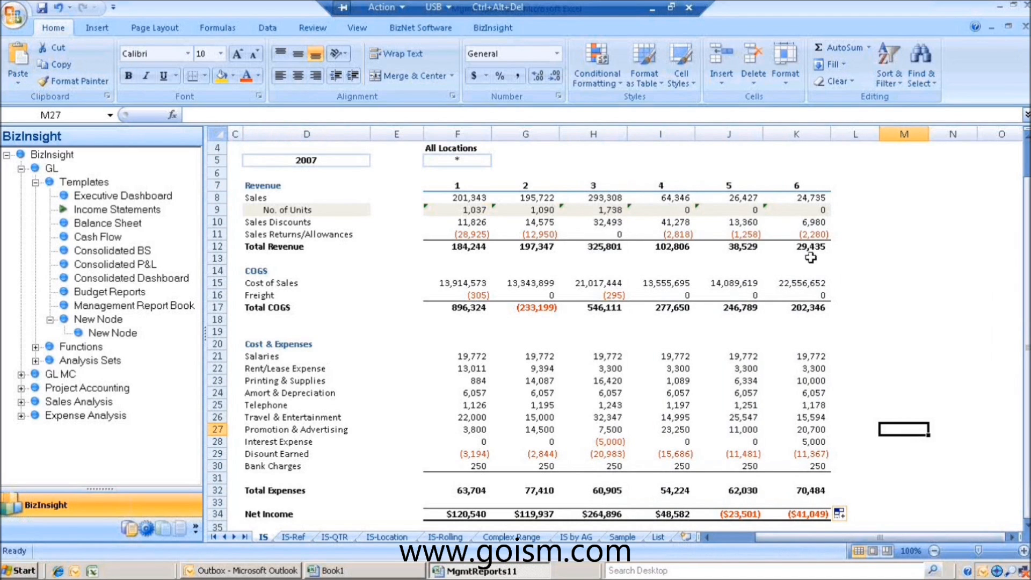
# Drill down on the period 3 Total Revenue with the GL Trans Details Pivot.
pyautogui.click(617, 245)
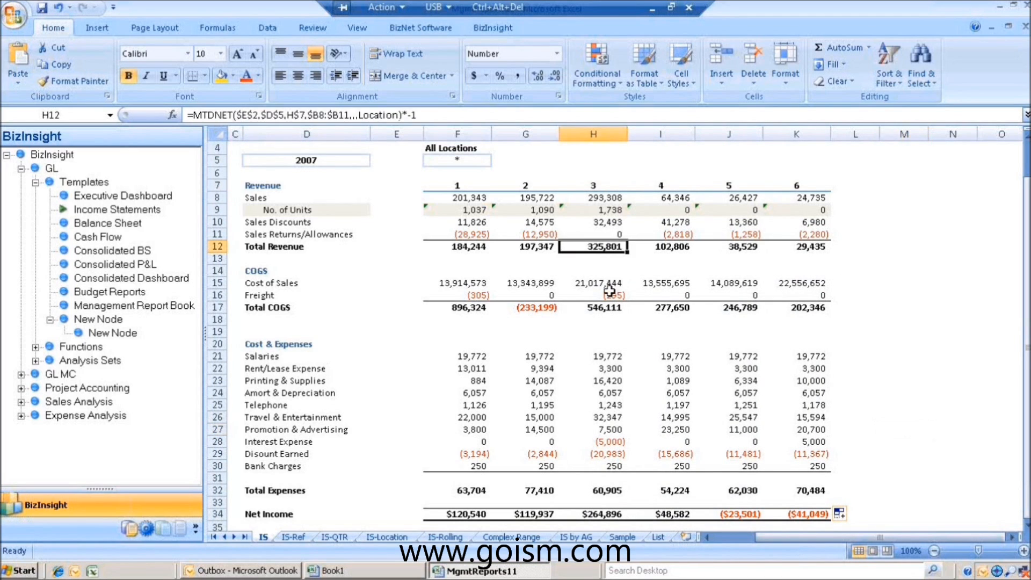
pyautogui.rightClick(608, 247)
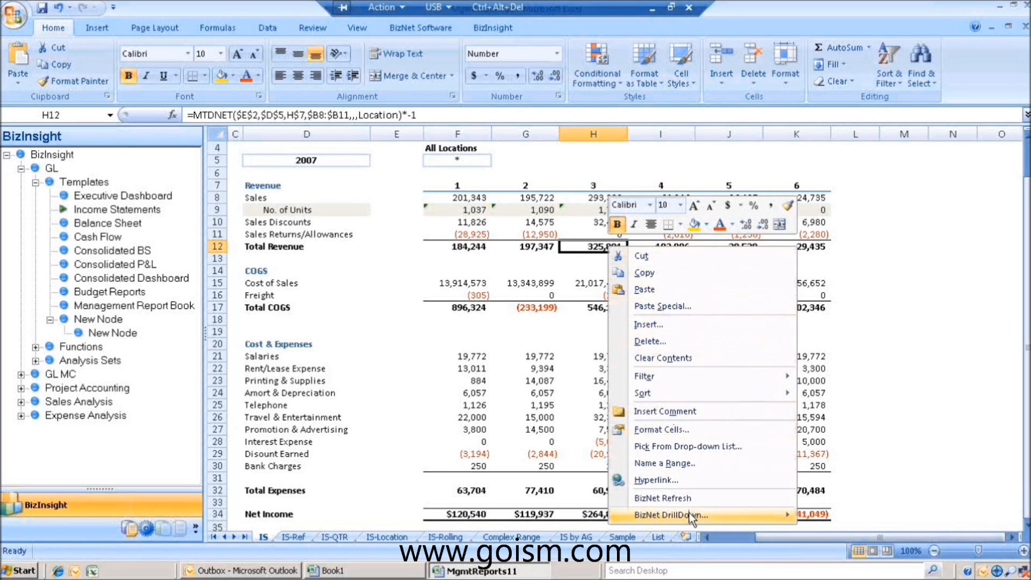
pyautogui.moveTo(689, 513)
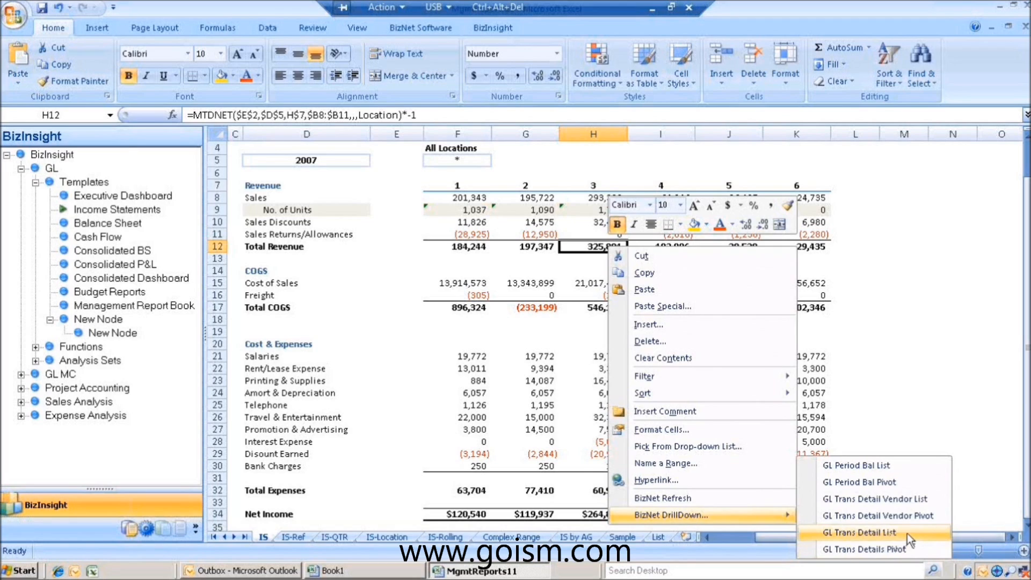
pyautogui.click(853, 550)
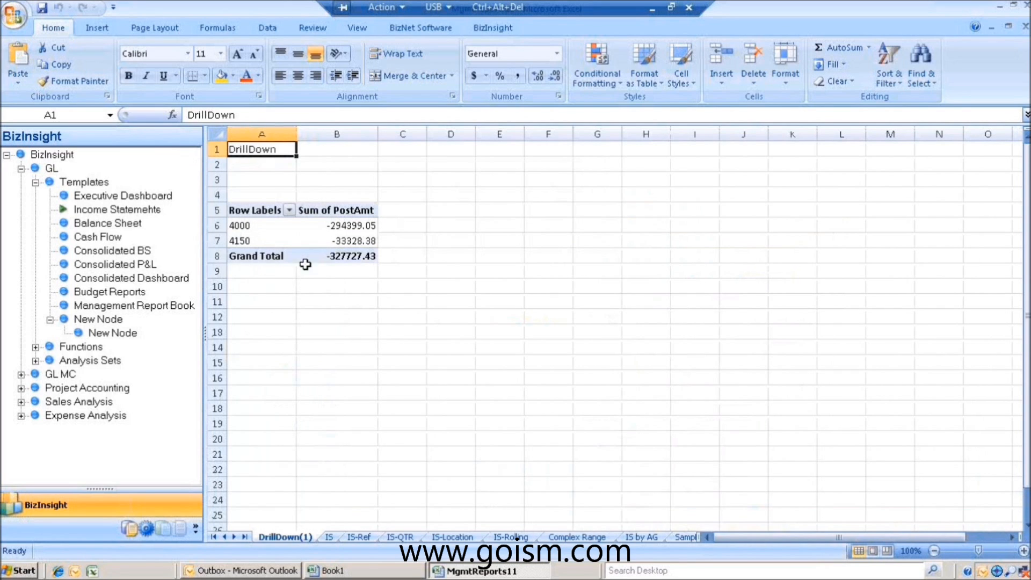
# Add the PostDate field to the row labels of the drill-down pivot table.
pyautogui.moveTo(336, 253)
pyautogui.click(323, 236)
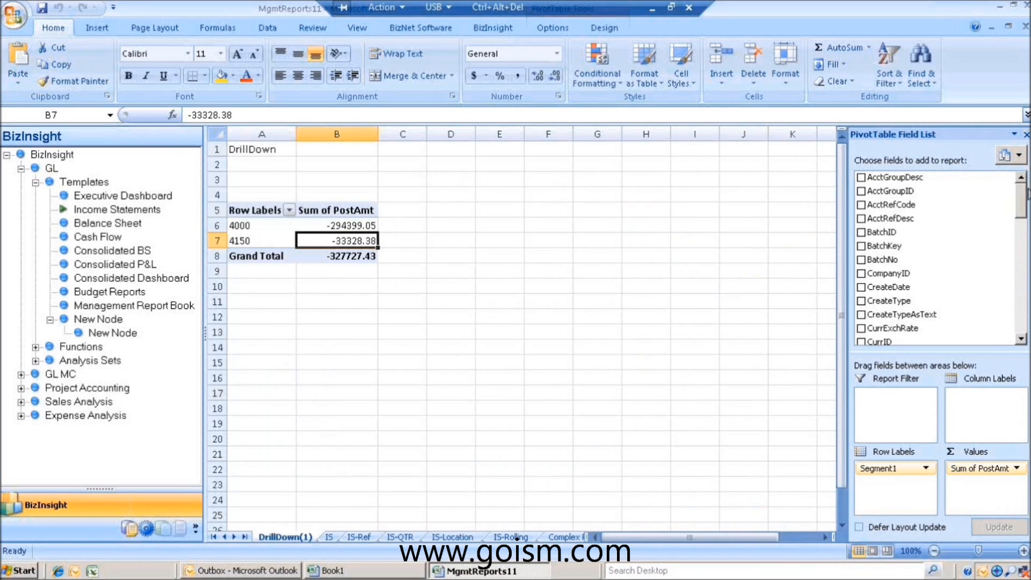
pyautogui.moveTo(1026, 199); pyautogui.dragTo(1026, 260)
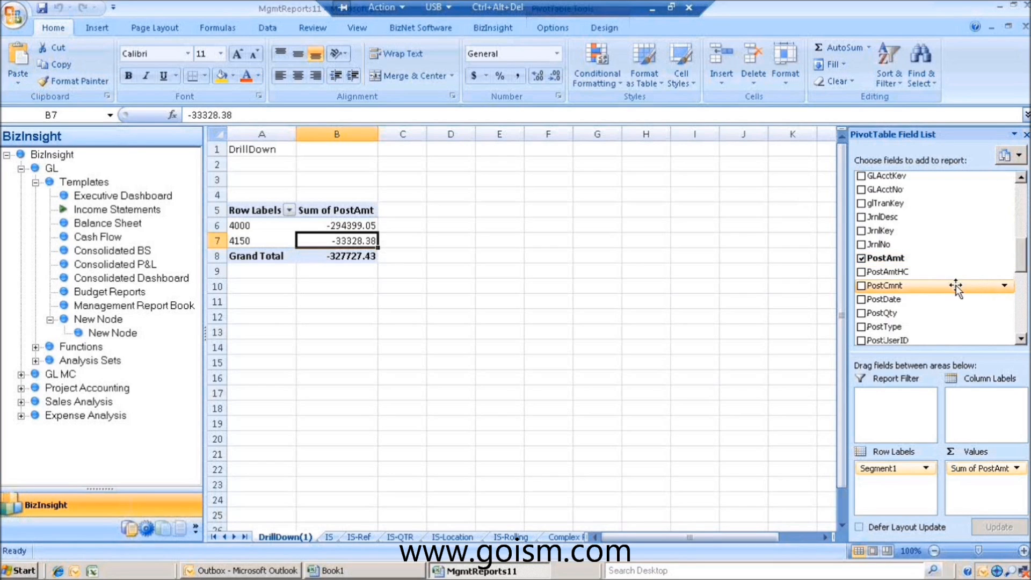
pyautogui.click(862, 301)
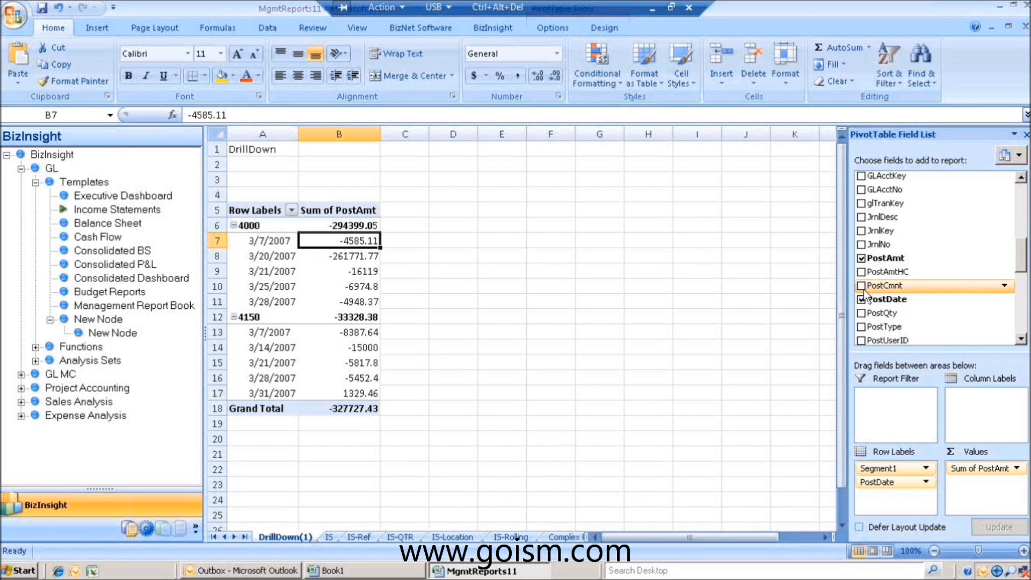
# Add the PostCmnt field to the drill-down pivot's row labels and remove it again.
pyautogui.click(862, 287)
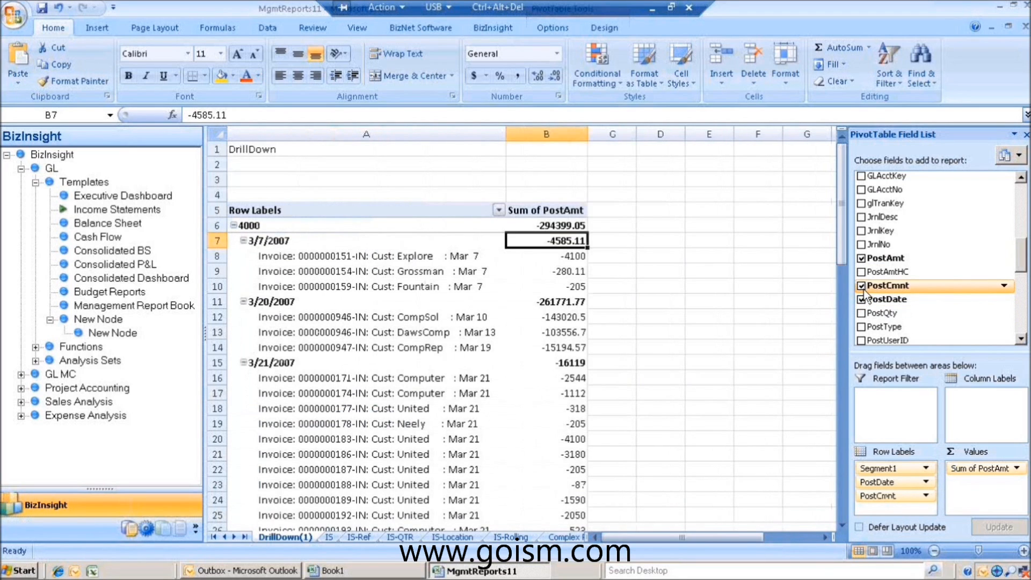
pyautogui.click(862, 287)
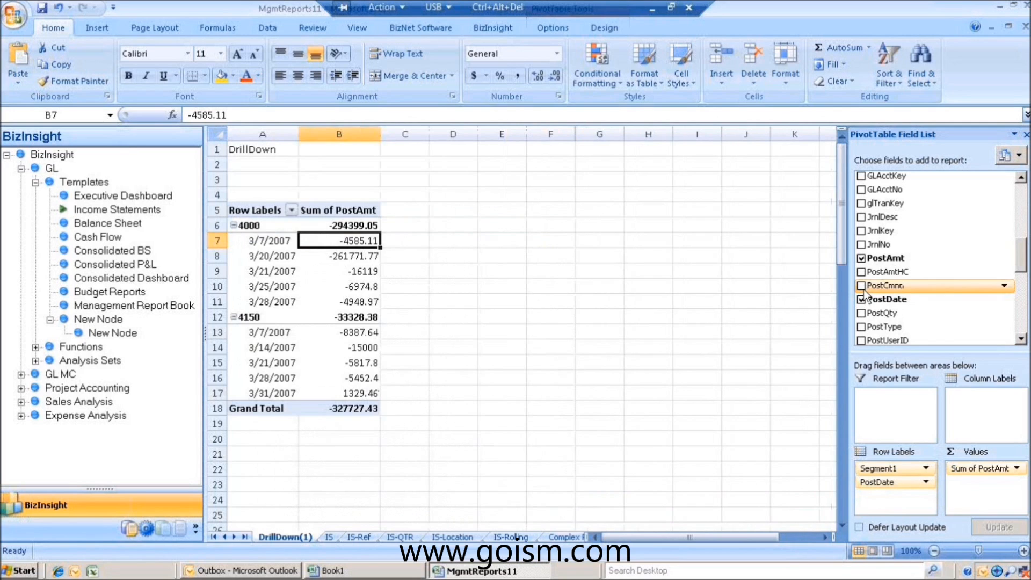
# Place TranTypeDesc in the pivot's column labels and TranDate in its report filter.
pyautogui.moveTo(1020, 266); pyautogui.dragTo(1020, 319)
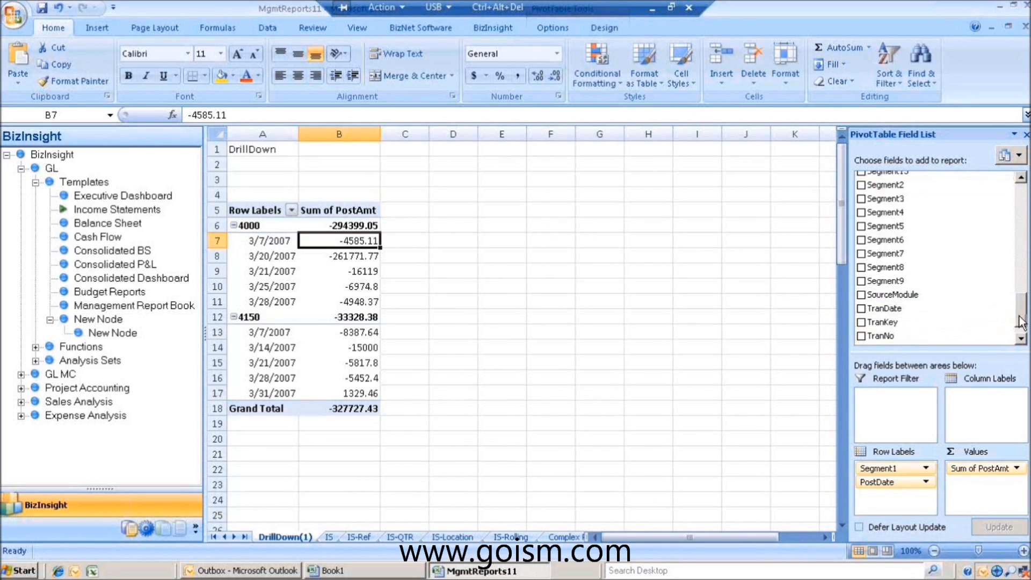
pyautogui.click(1020, 337)
pyautogui.moveTo(894, 324); pyautogui.dragTo(978, 395)
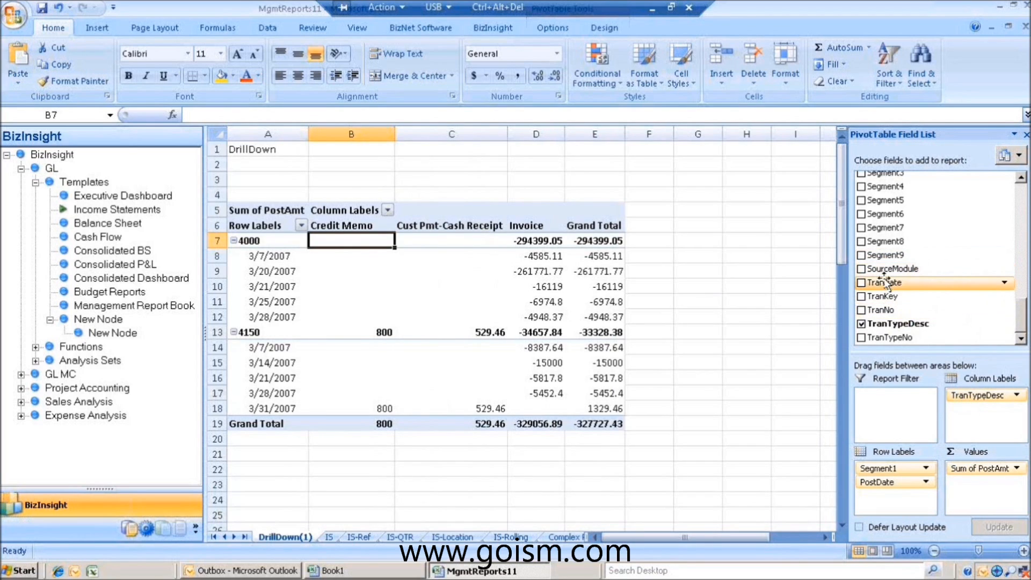
pyautogui.moveTo(881, 284); pyautogui.dragTo(893, 405)
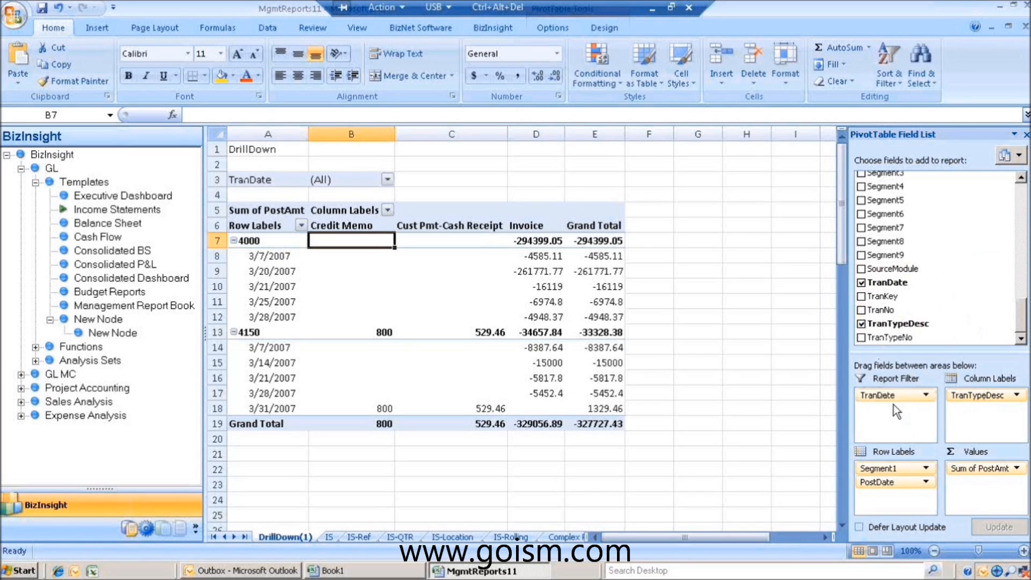
# Exclude 3/10/2007 and 3/13/2007 with the TranDate multiple-item filter and save the pivot layout.
pyautogui.click(387, 179)
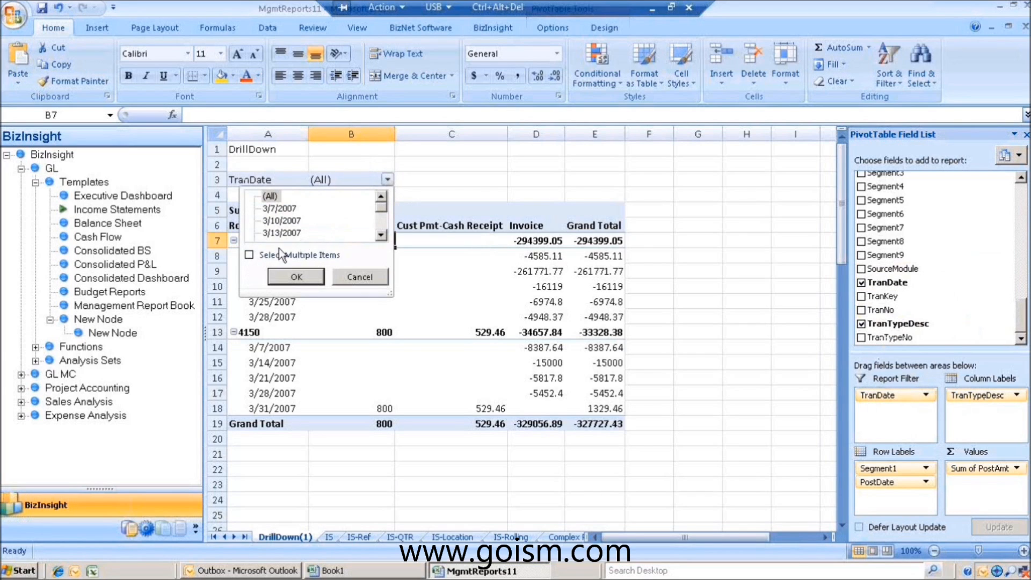
pyautogui.click(248, 255)
pyautogui.click(265, 197)
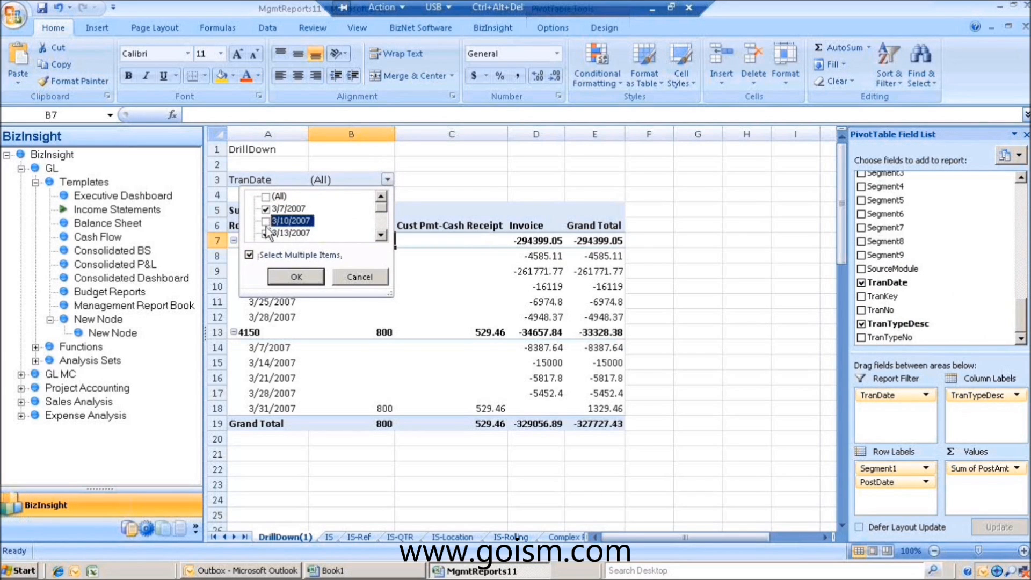
pyautogui.click(265, 209)
pyautogui.click(296, 277)
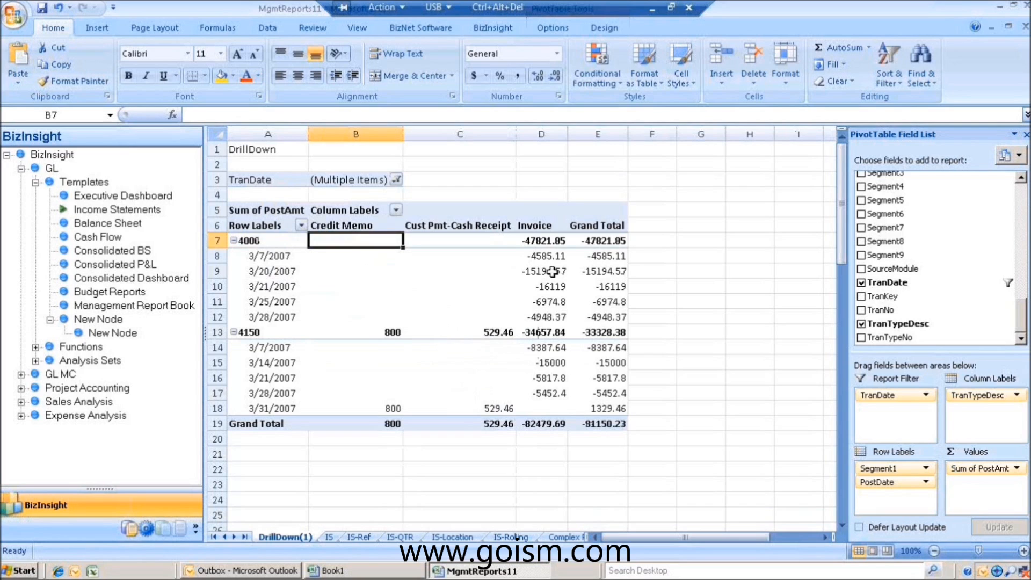
pyautogui.rightClick(407, 290)
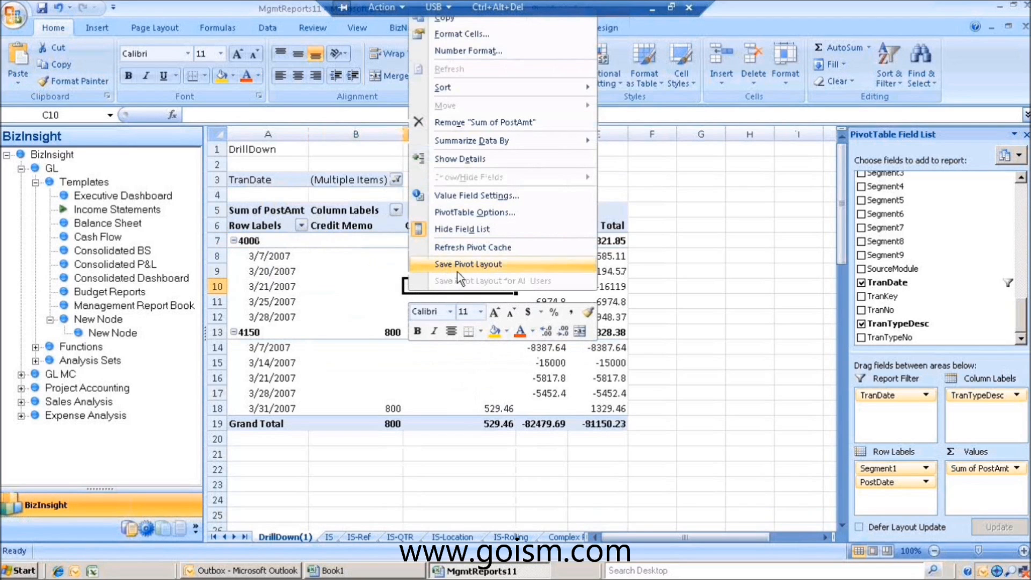
pyautogui.click(504, 268)
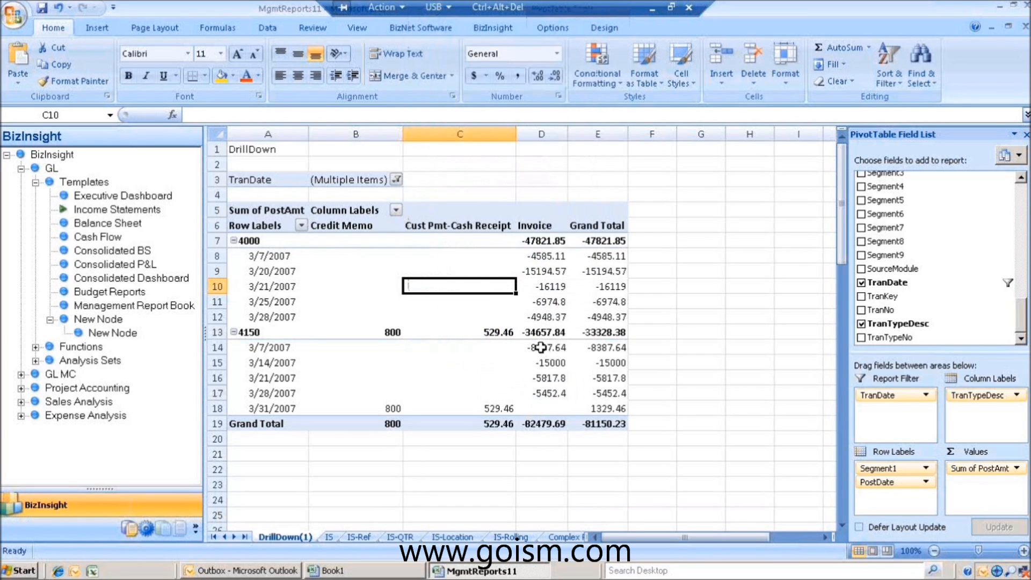
# Show the transaction details behind the pivot's overall Grand Total and look through the columns.
pyautogui.doubleClick(580, 424)
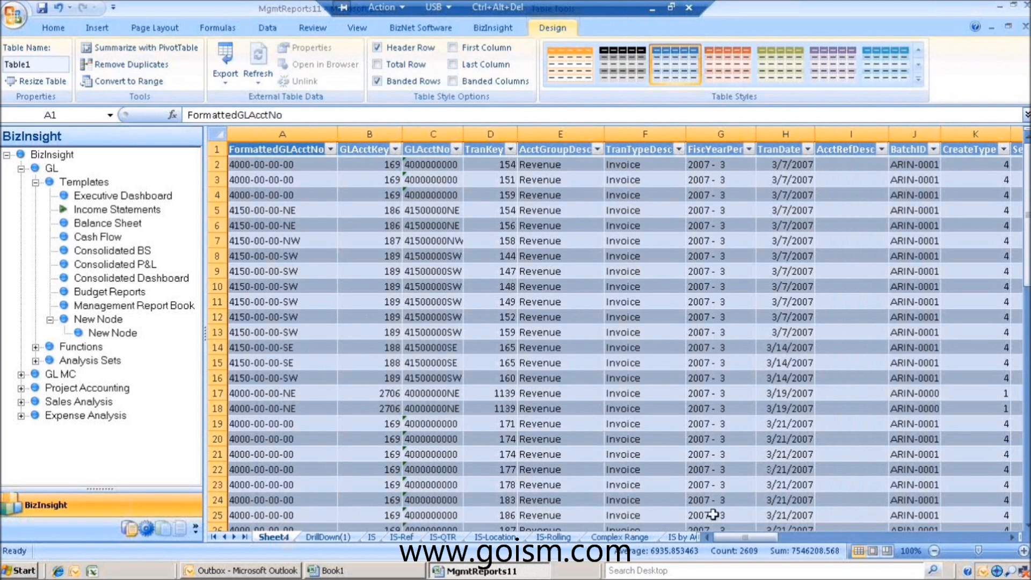
pyautogui.moveTo(726, 536); pyautogui.dragTo(767, 533)
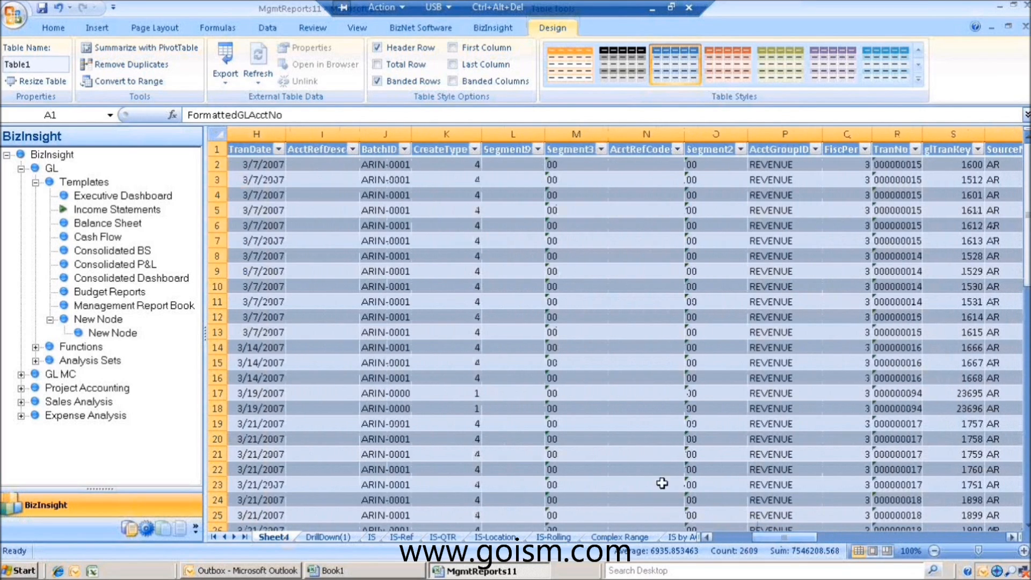
# Delete the transaction detail sheet Sheet4 and the DrillDown(1) sheet.
pyautogui.click(314, 537)
pyautogui.click(273, 538)
pyautogui.rightClick(278, 538)
pyautogui.click(316, 391)
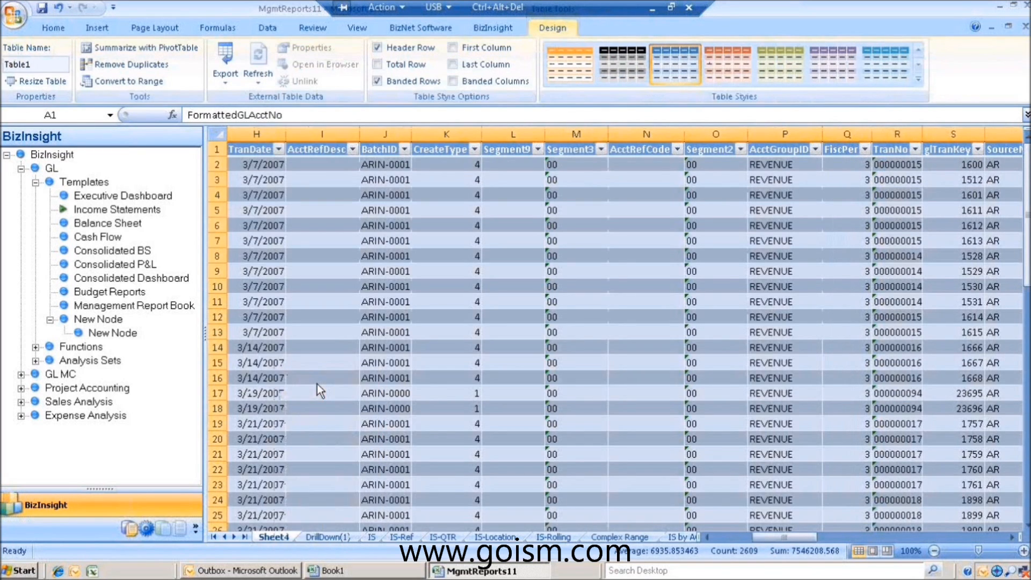
pyautogui.click(499, 318)
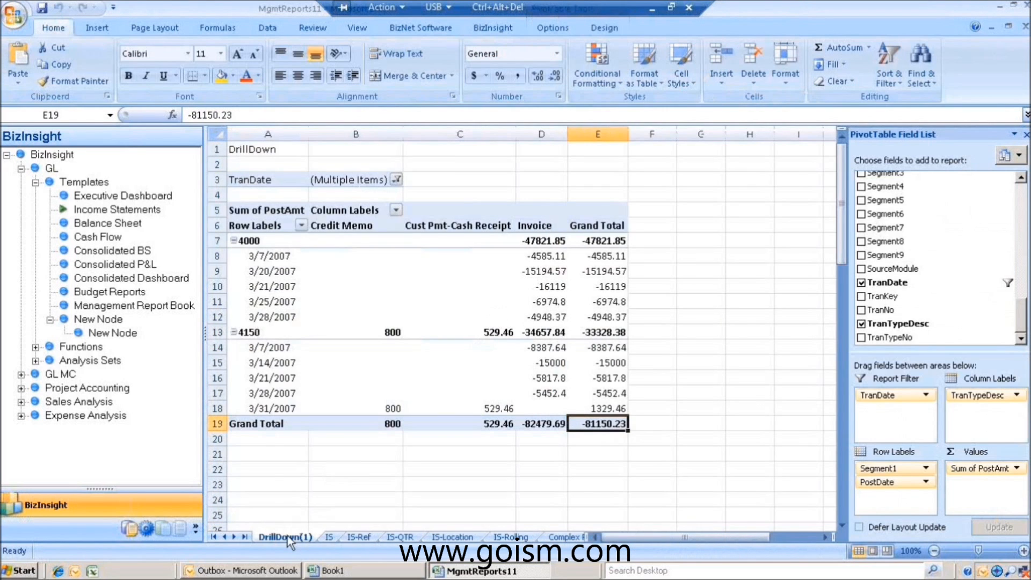
pyautogui.rightClick(288, 536)
pyautogui.click(327, 388)
pyautogui.click(501, 325)
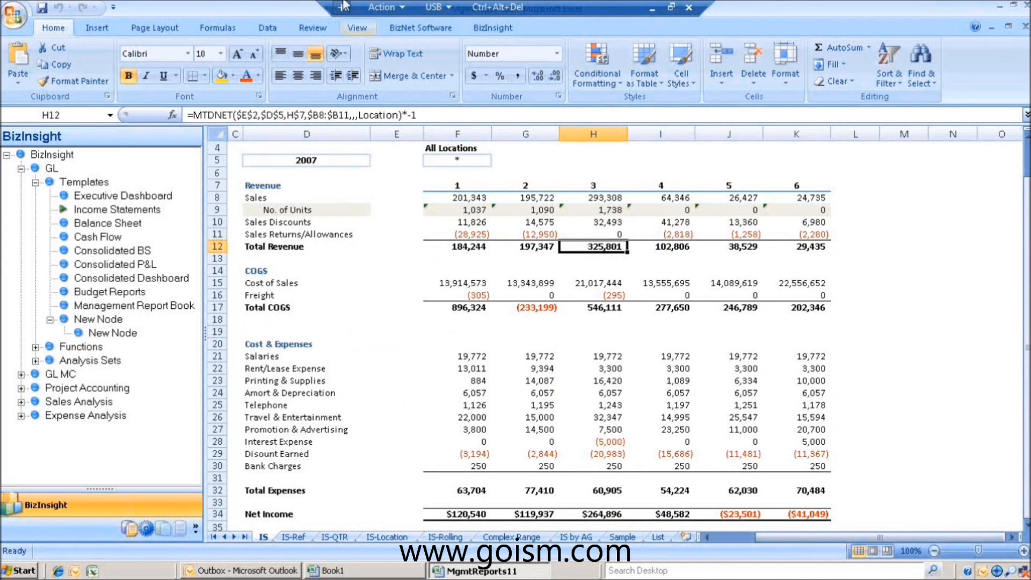
pyautogui.scroll(1, 441, 334)
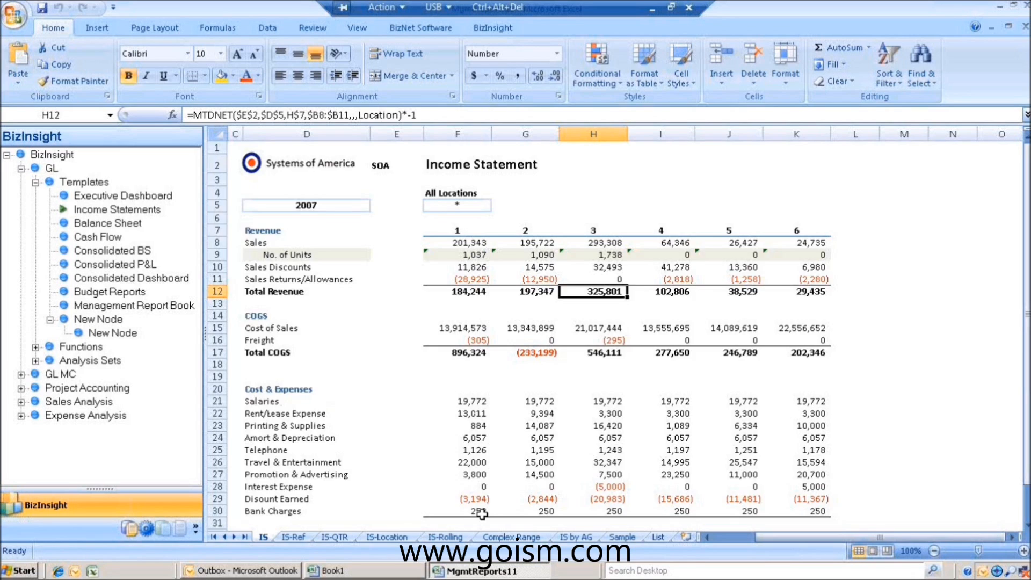
pyautogui.scroll(-1, 482, 514)
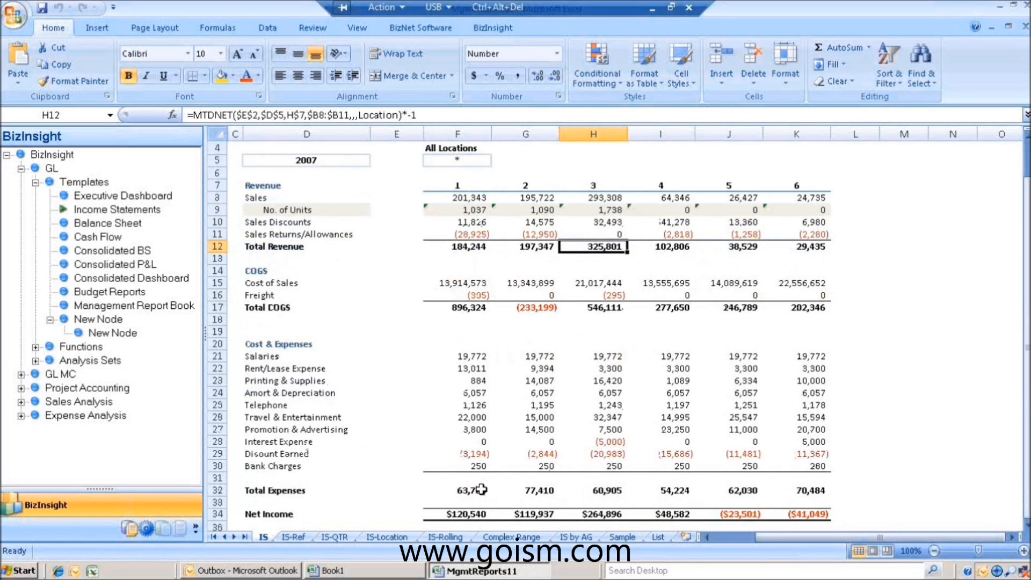
# Launch the FRx 6.7 Report Designer and dismiss its accounting systems status message.
pyautogui.click(21, 571)
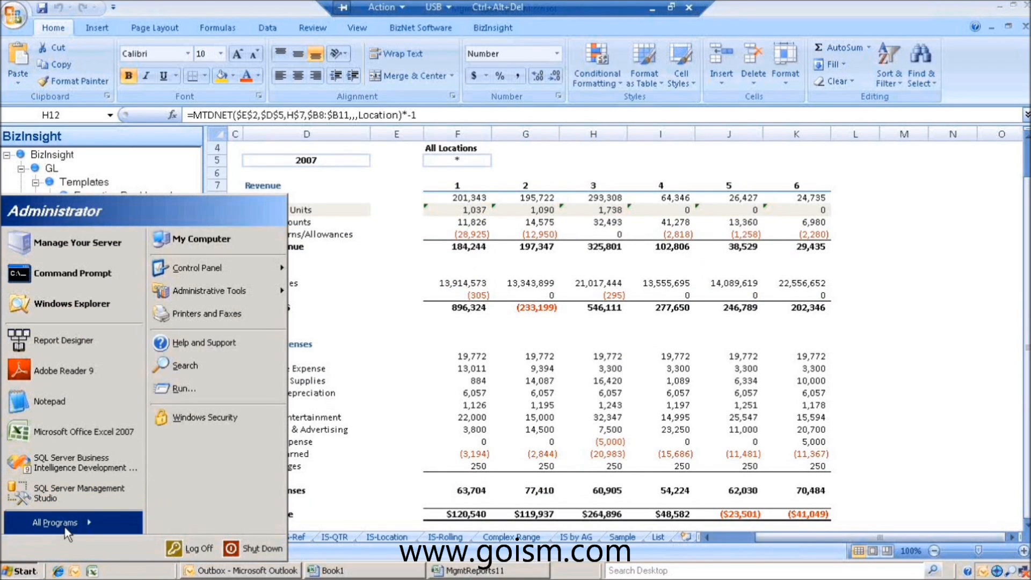
pyautogui.moveTo(66, 531)
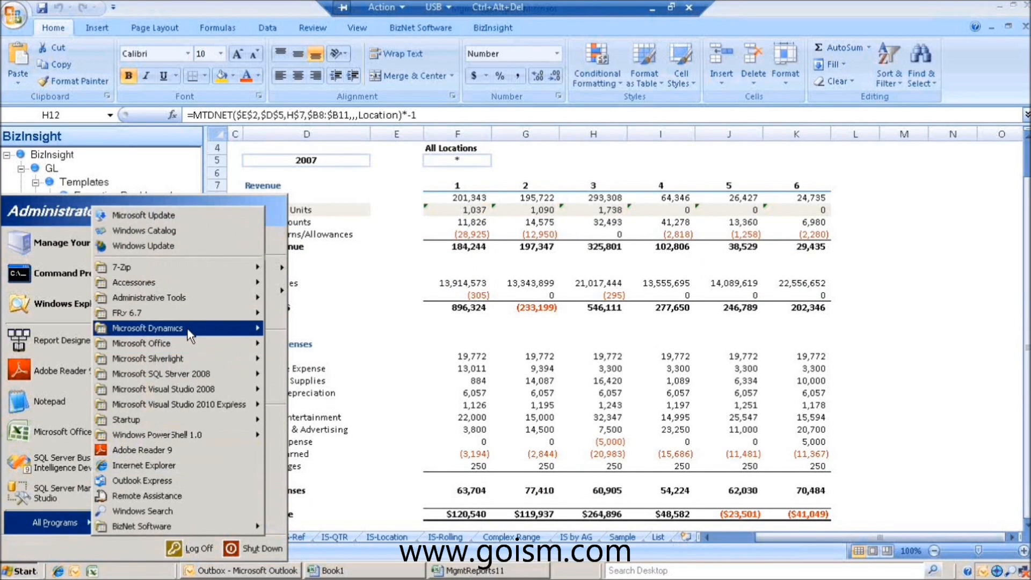
pyautogui.moveTo(185, 317)
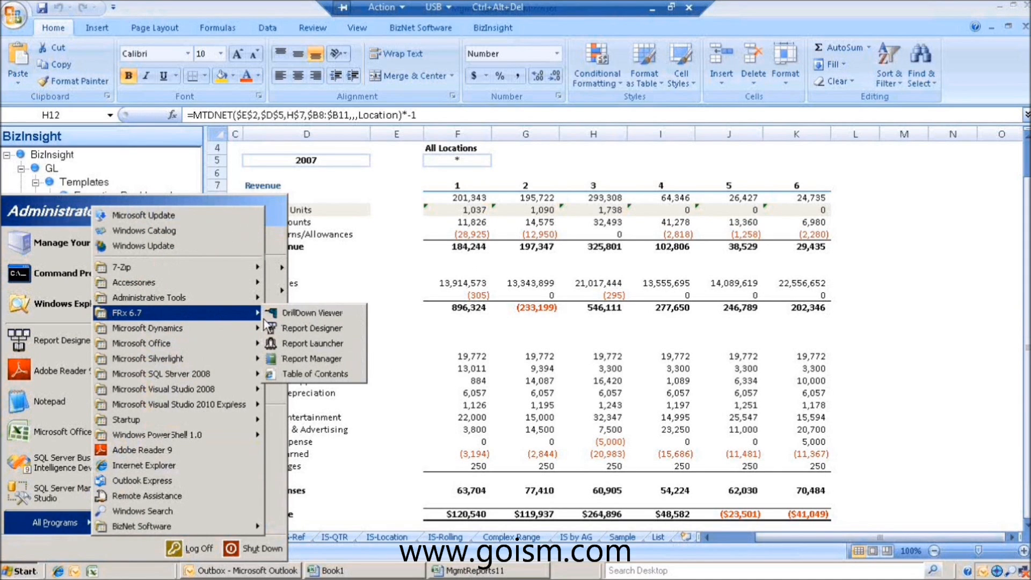
pyautogui.click(318, 329)
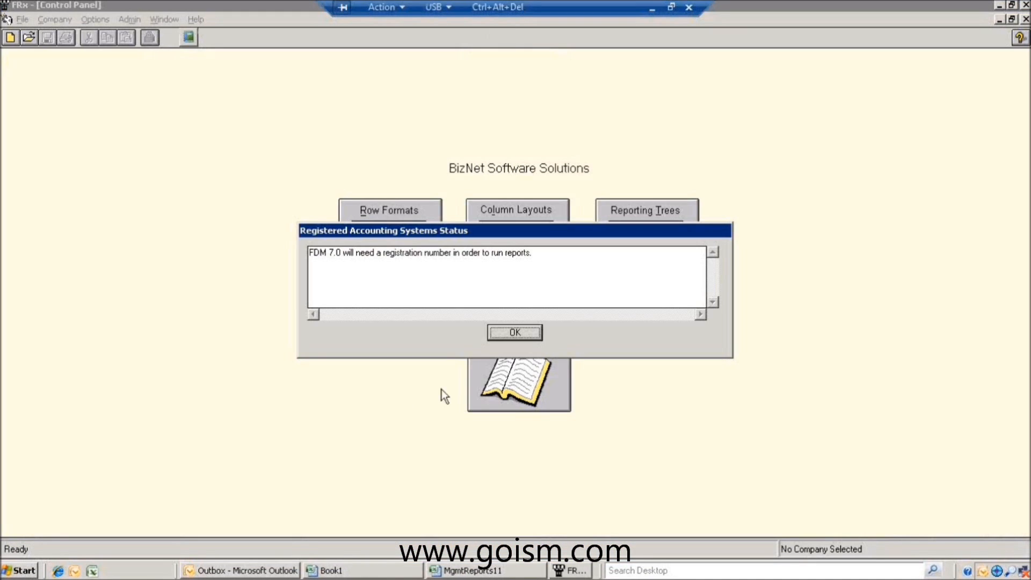
pyautogui.click(516, 330)
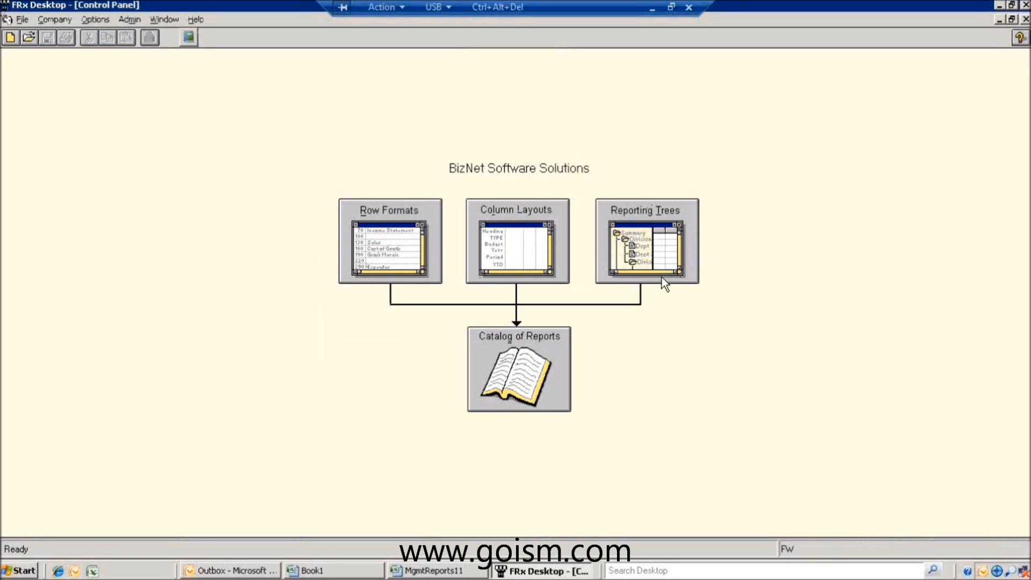
# Open the IncStmt_Dtl-Demo row format.
pyautogui.click(370, 257)
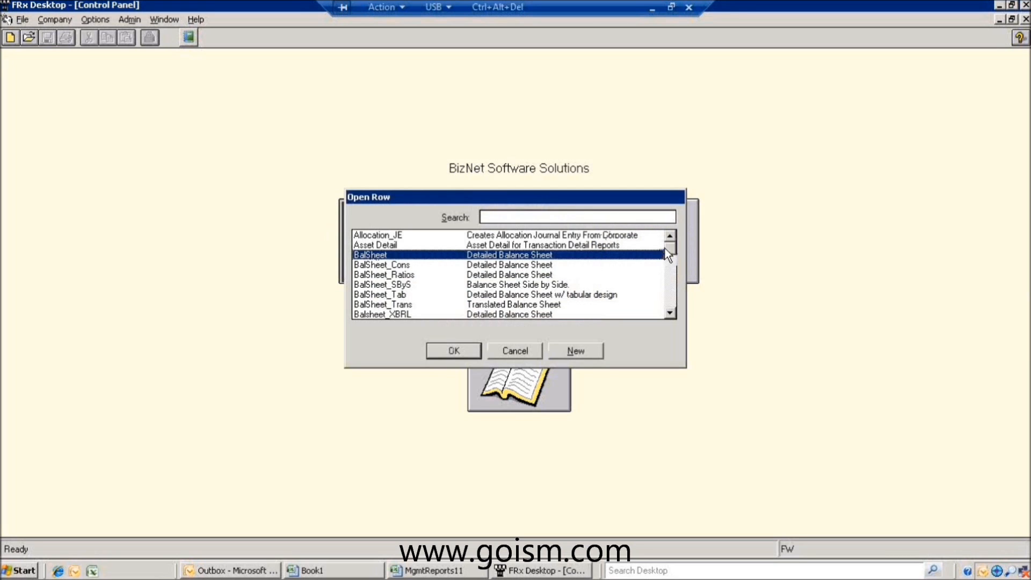
pyautogui.moveTo(669, 249); pyautogui.dragTo(671, 278)
pyautogui.moveTo(673, 280); pyautogui.dragTo(676, 297)
pyautogui.click(424, 286)
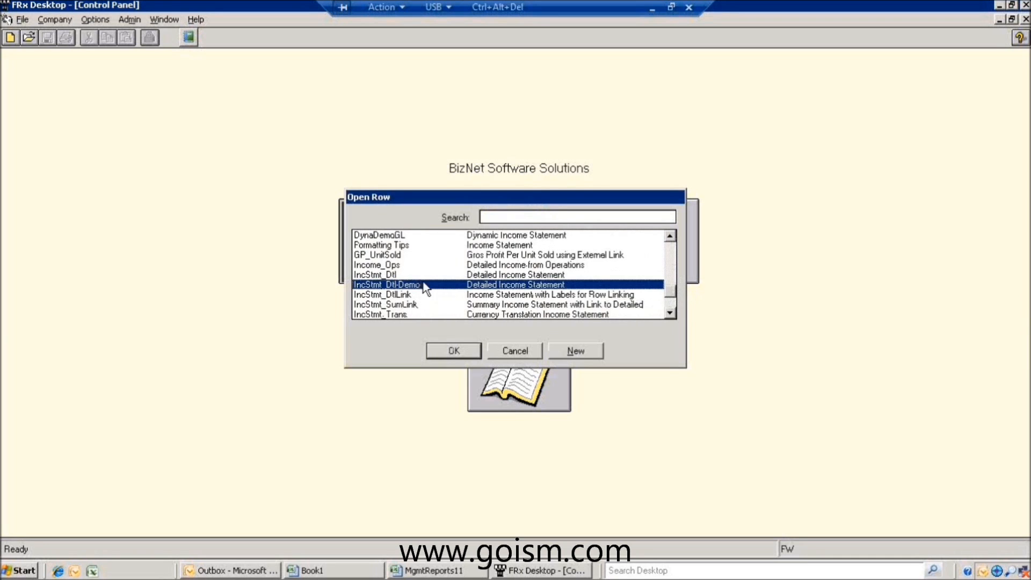
pyautogui.click(454, 352)
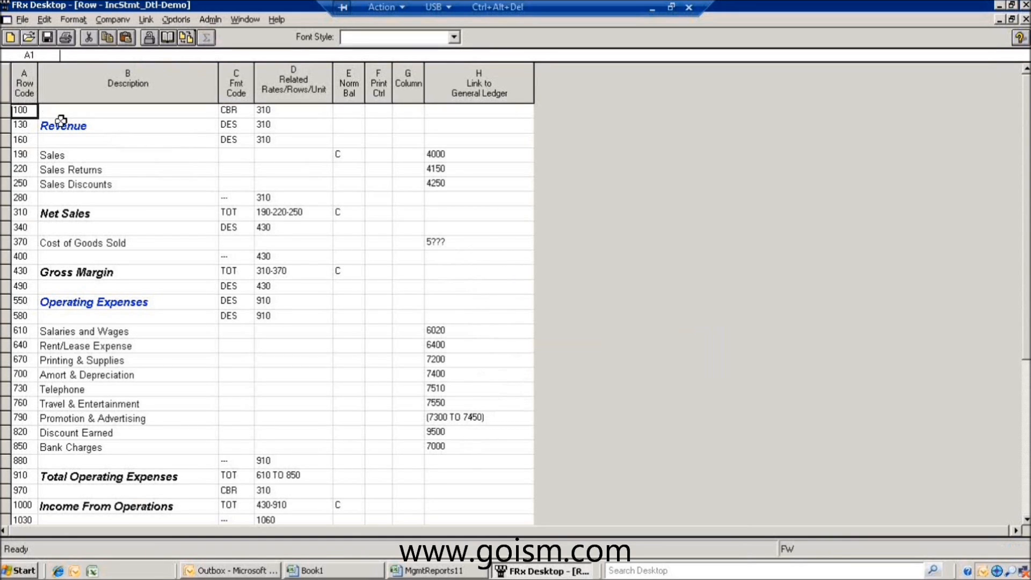
# Copy the row format from the Revenue line through row code 1270, from Description to Link to General Ledger.
pyautogui.moveTo(463, 154); pyautogui.dragTo(483, 465)
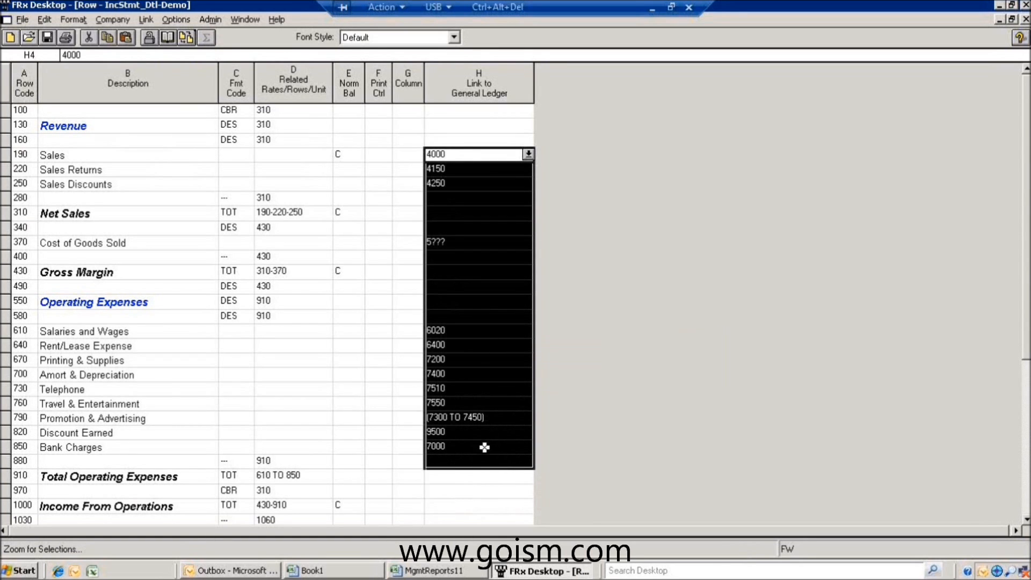
pyautogui.moveTo(70, 126); pyautogui.dragTo(451, 430)
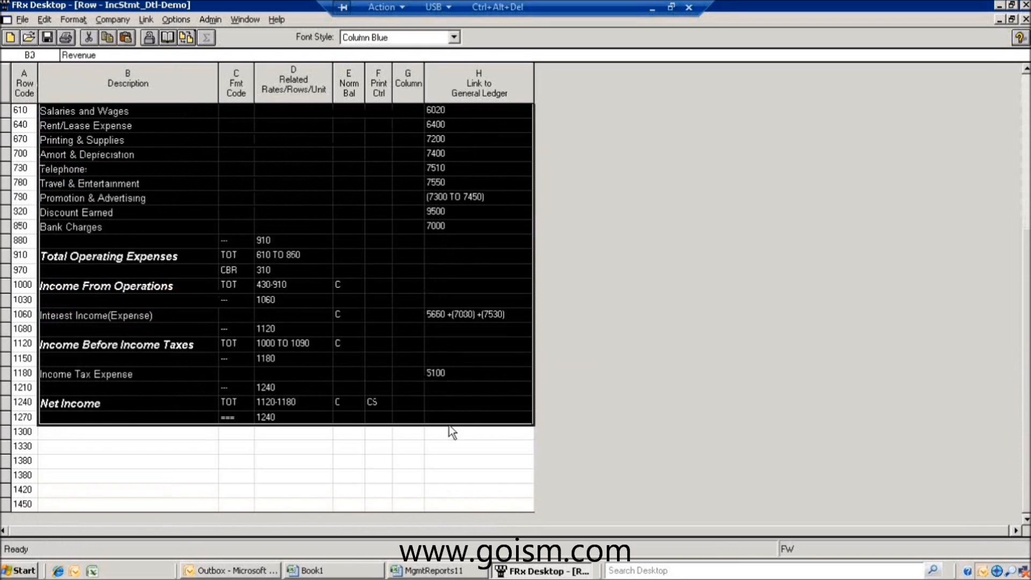
pyautogui.rightClick(345, 338)
pyautogui.click(373, 356)
# Switch to the MgmtReports11 workbook in Excel, add a new worksheet and paste the copied rows at C7.
pyautogui.click(439, 572)
pyautogui.click(235, 536)
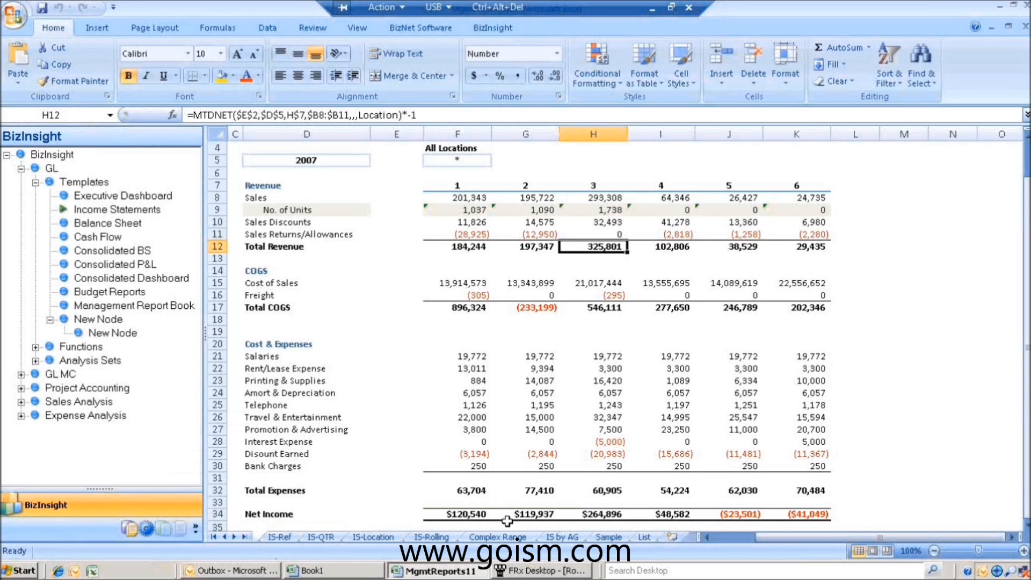
pyautogui.click(672, 537)
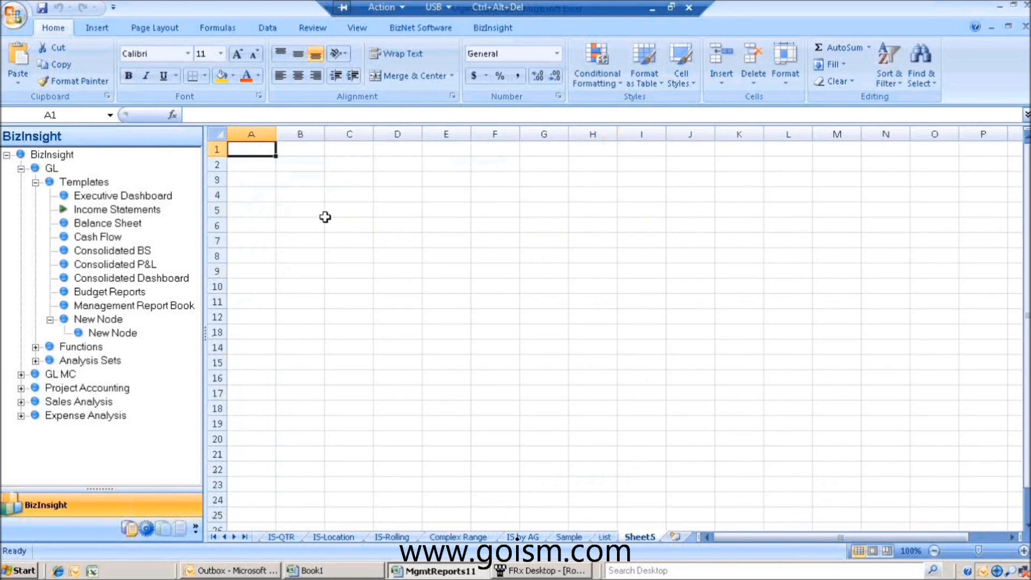
pyautogui.click(349, 238)
pyautogui.rightClick(363, 246)
pyautogui.click(396, 283)
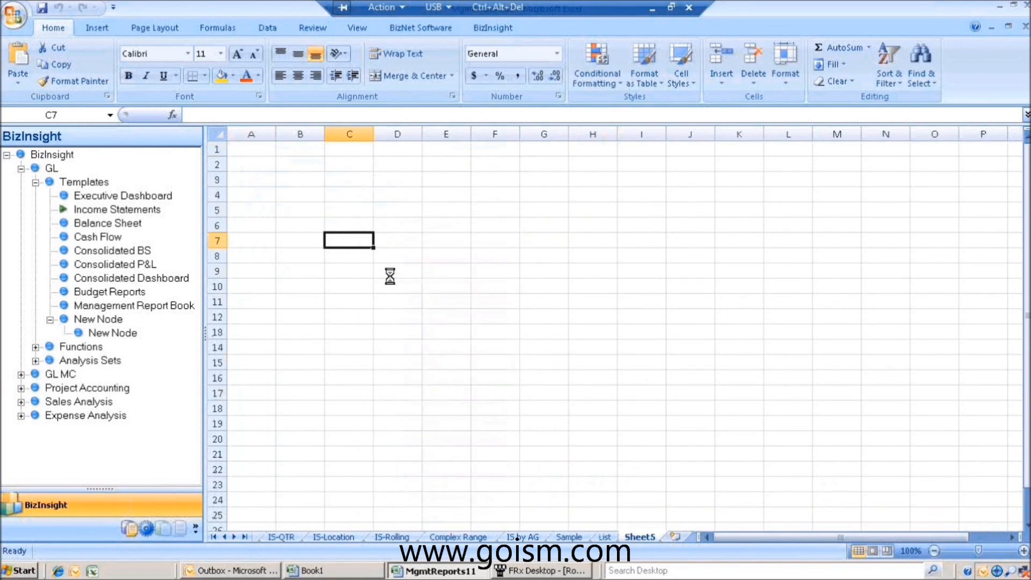
# Delete columns D to G from the pasted data and widen column C slightly.
pyautogui.moveTo(367, 130); pyautogui.dragTo(590, 140)
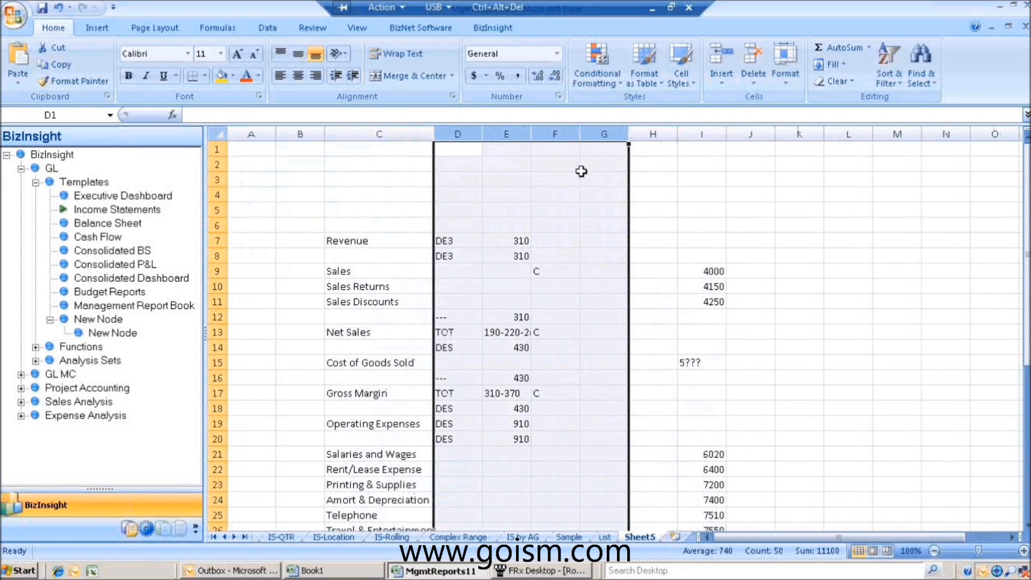
pyautogui.rightClick(581, 172)
pyautogui.click(617, 266)
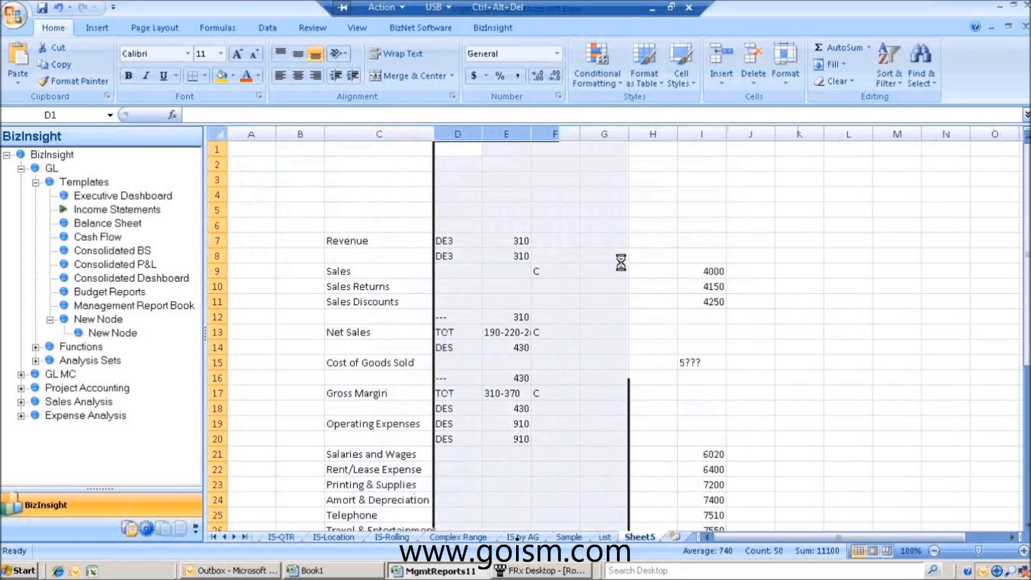
pyautogui.moveTo(437, 133); pyautogui.dragTo(449, 133)
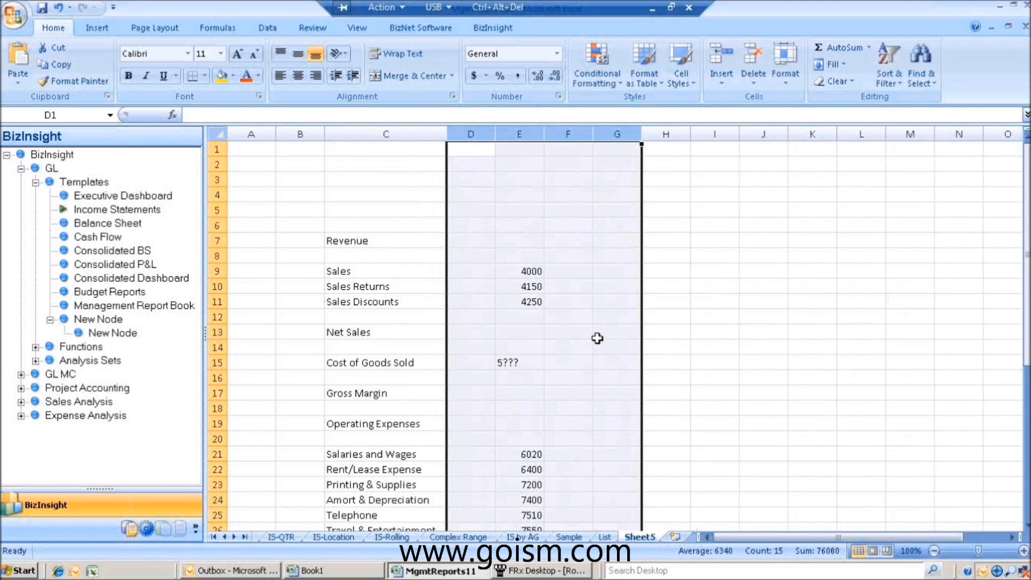
# Center the general ledger account codes in column E.
pyautogui.click(527, 134)
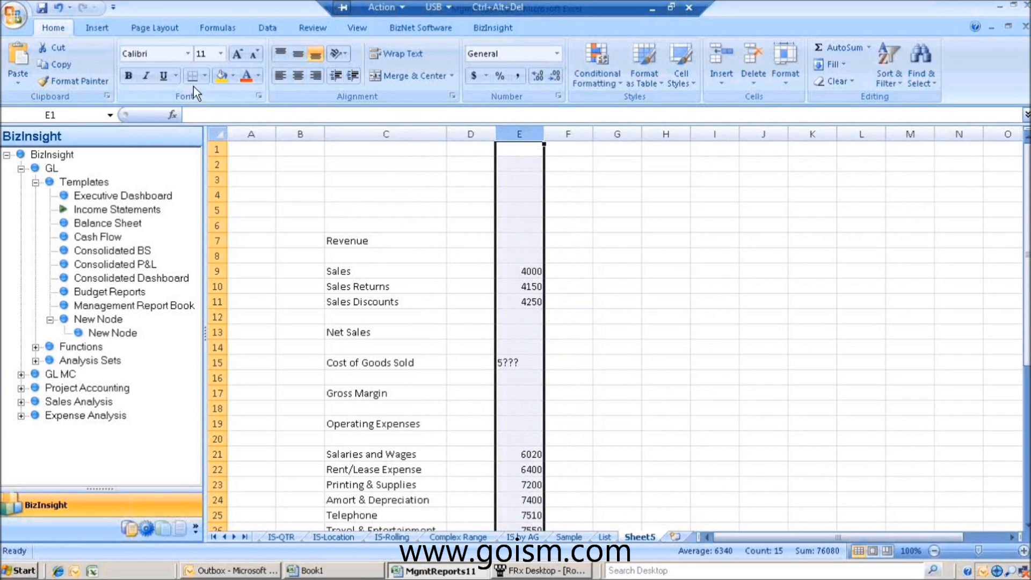
pyautogui.click(298, 75)
pyautogui.click(520, 368)
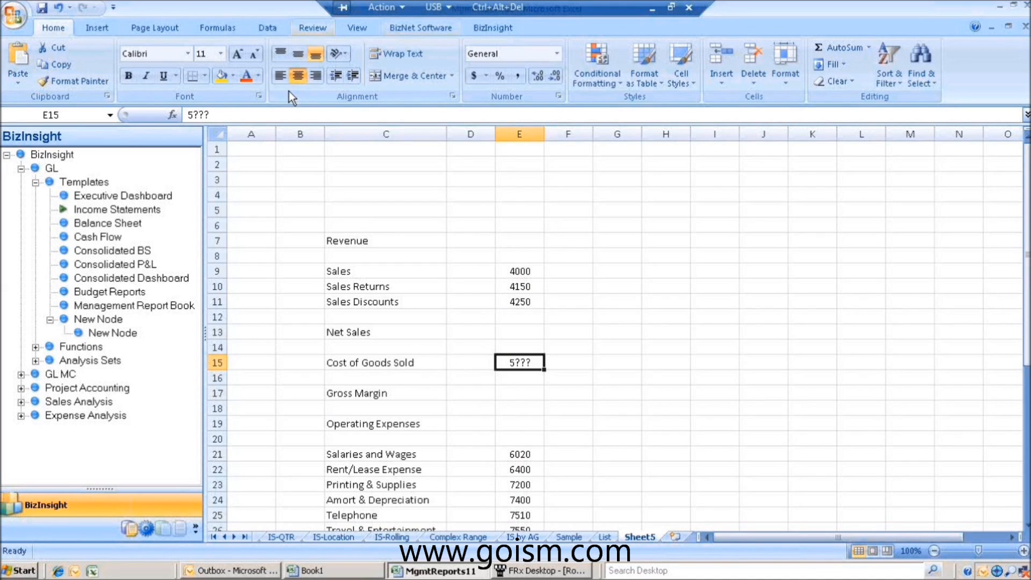
# Change the Cost of Goods Sold account code in E15 to the wildcard 5*.
pyautogui.click(237, 115)
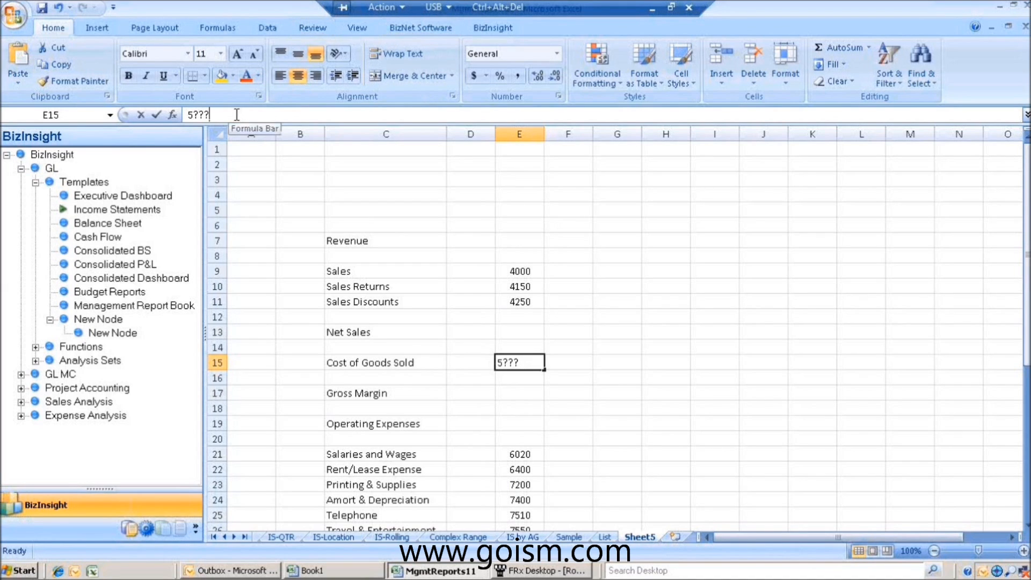
pyautogui.press('BackSpace')
pyautogui.press('BackSpace')
pyautogui.press('BackSpace')
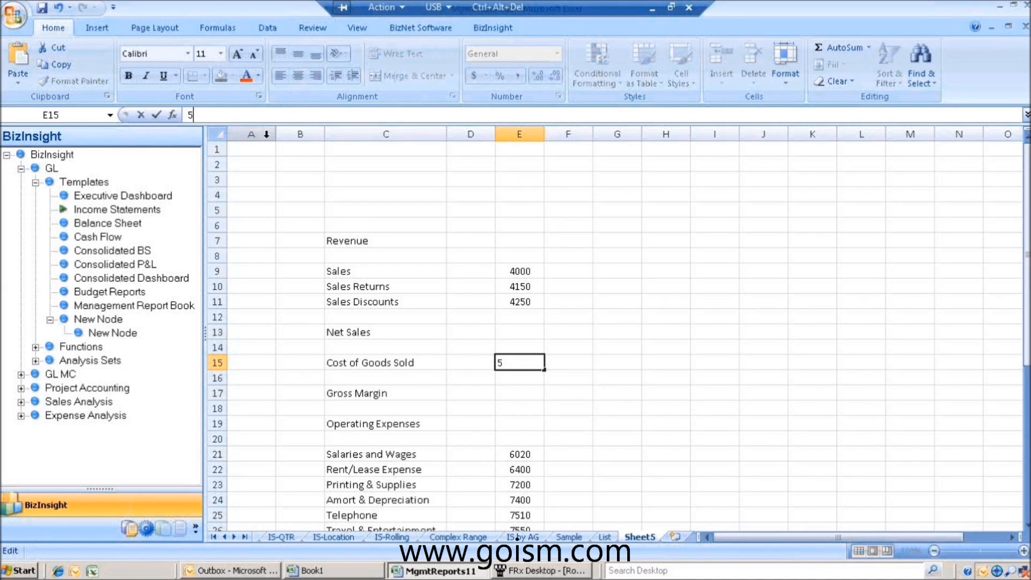
pyautogui.write('*')
pyautogui.press('Return')
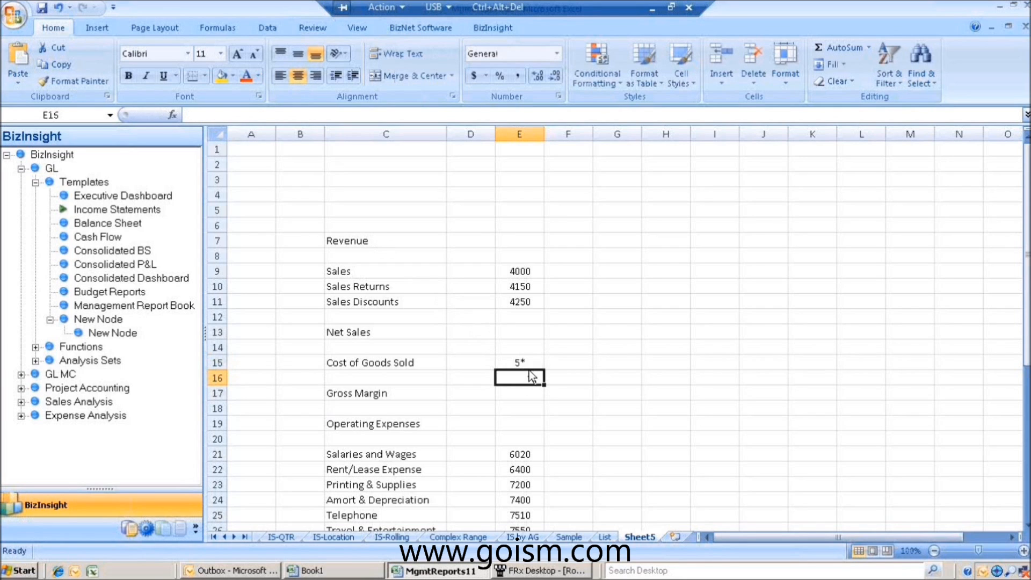
# Widen column C slightly and split the Promotion & Advertising account range into 7300 in E27 and 7450 in F27.
pyautogui.scroll(-2, 541, 417)
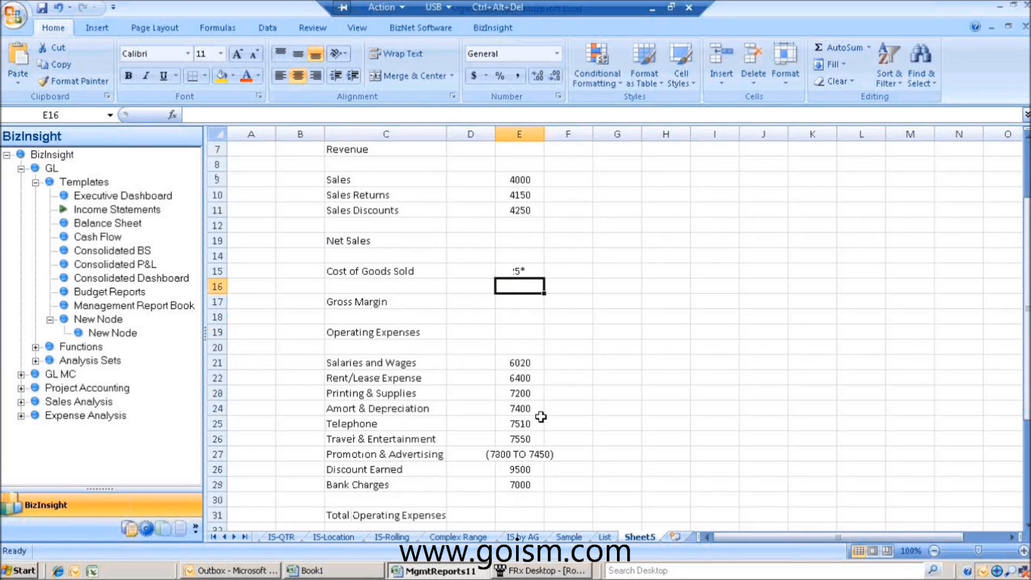
pyautogui.scroll(-2, 541, 417)
pyautogui.click(519, 362)
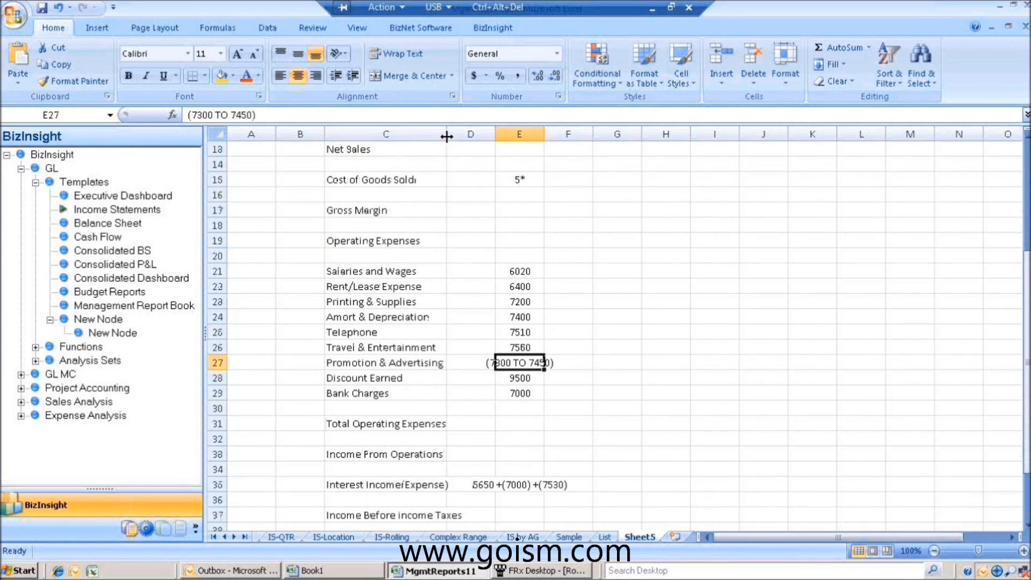
pyautogui.moveTo(446, 139); pyautogui.dragTo(465, 138)
pyautogui.click(591, 361)
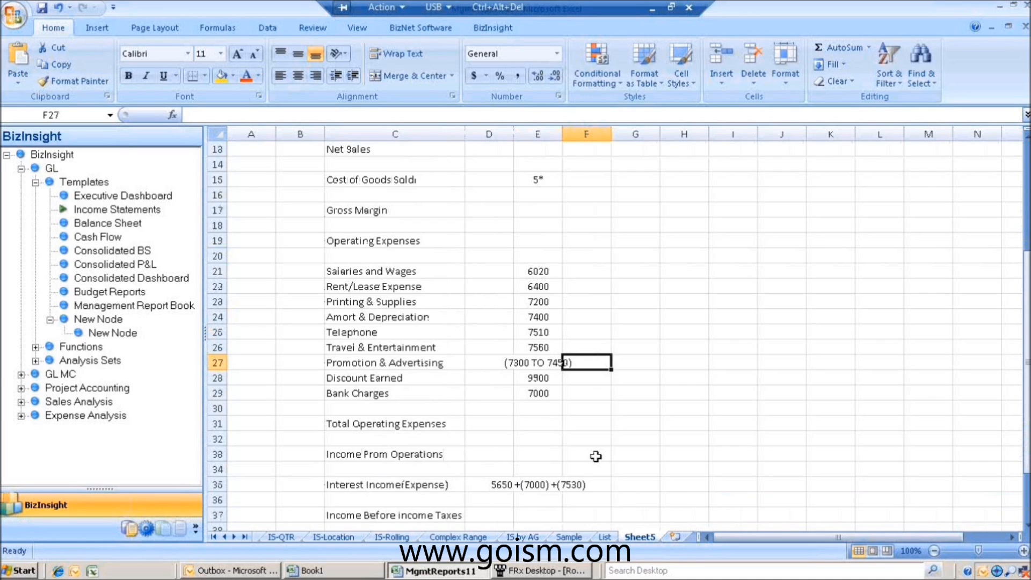
pyautogui.write('7450')
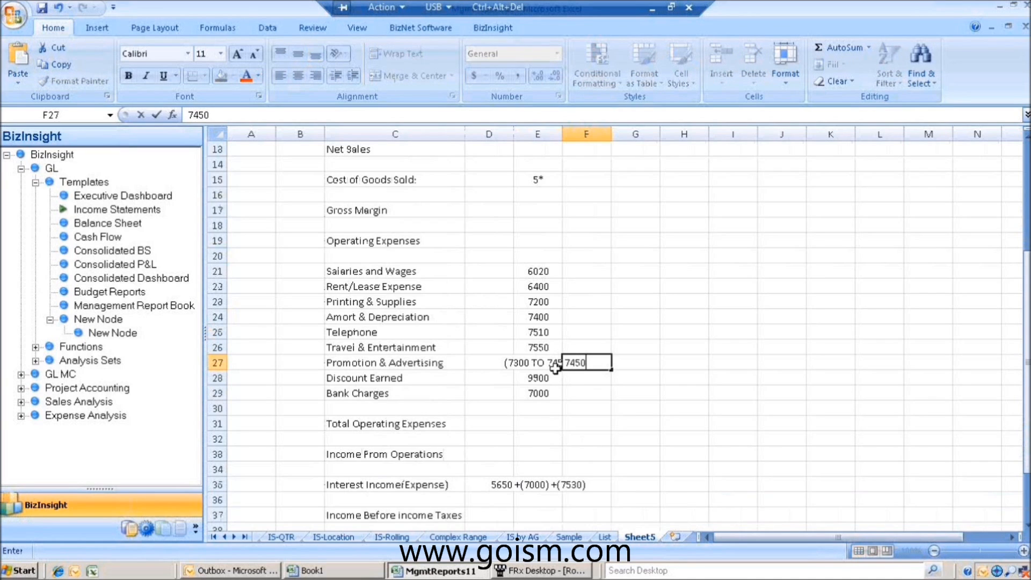
pyautogui.click(548, 362)
pyautogui.write('7300')
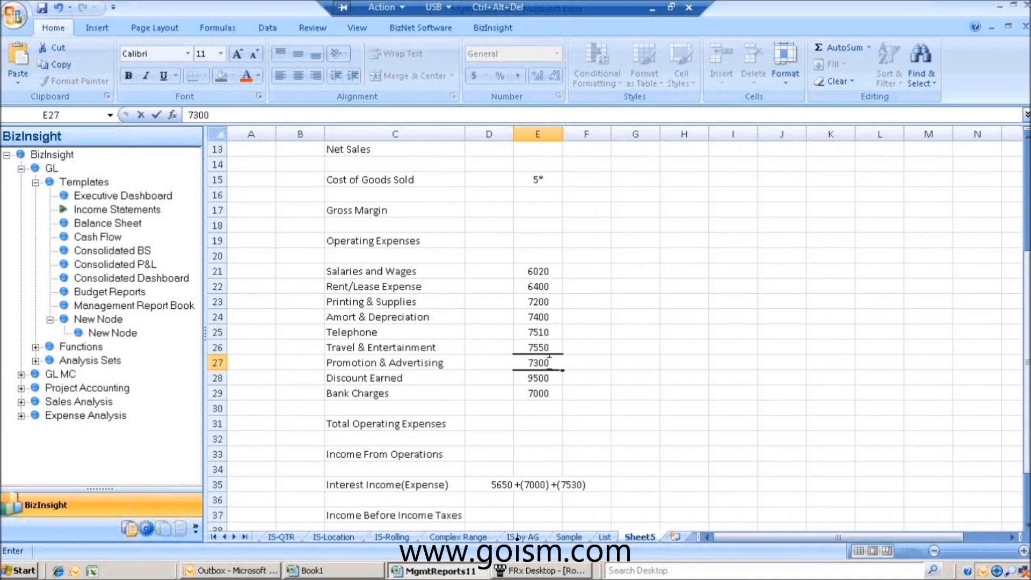
pyautogui.click(568, 396)
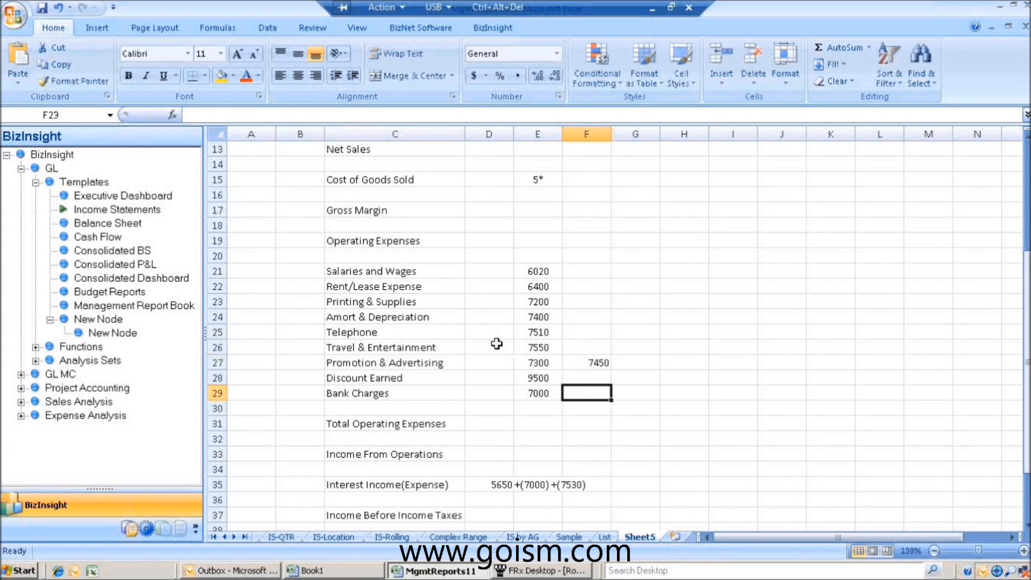
pyautogui.moveTo(540, 364); pyautogui.dragTo(572, 364)
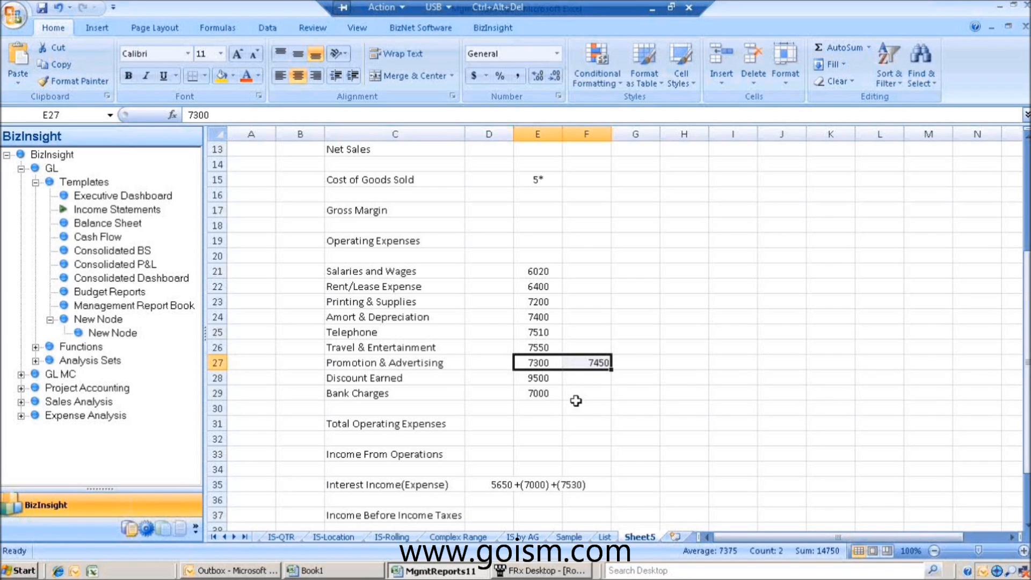
pyautogui.click(541, 364)
pyautogui.moveTo(541, 364); pyautogui.dragTo(549, 393)
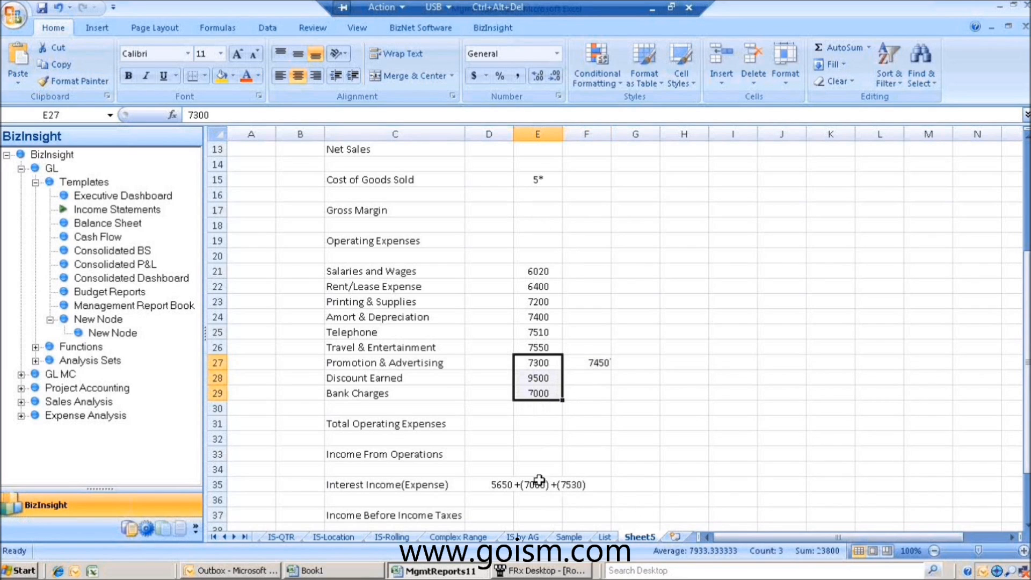
# Split the Interest Income(Expense) accounts in row 35 into 5650 in D35, 7000 in E35 and 7530 in F35.
pyautogui.click(598, 485)
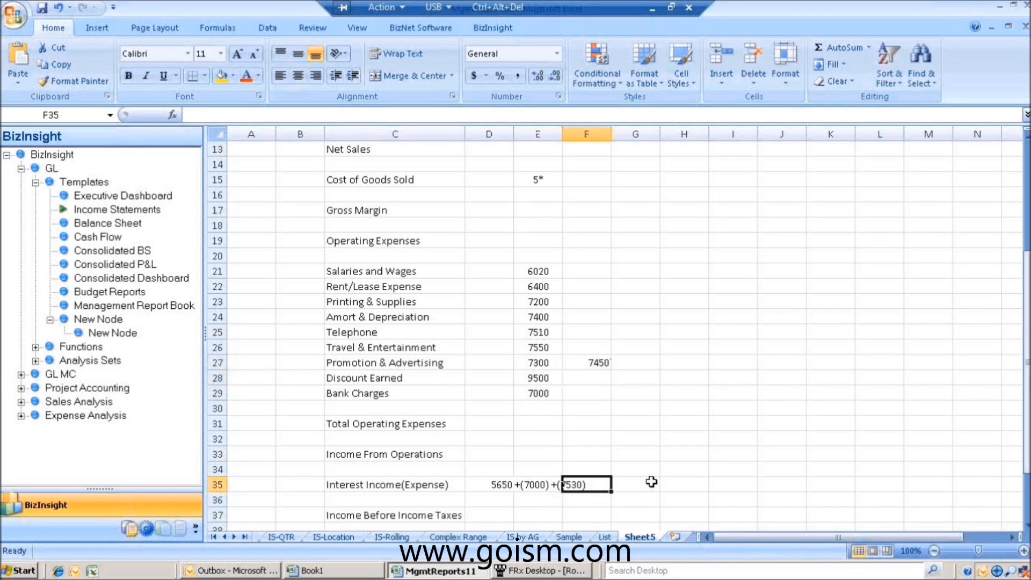
pyautogui.write('7530')
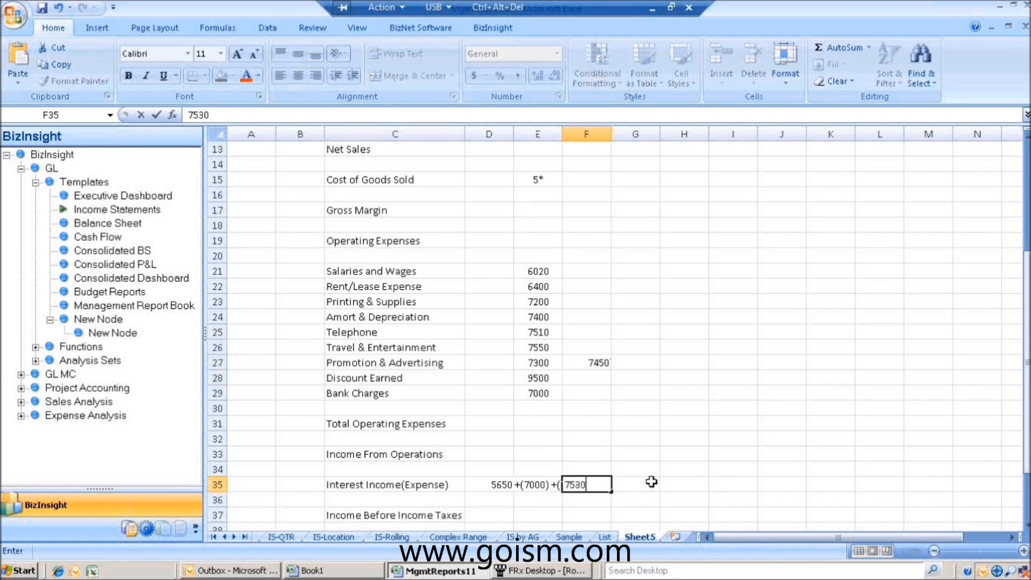
pyautogui.click(495, 485)
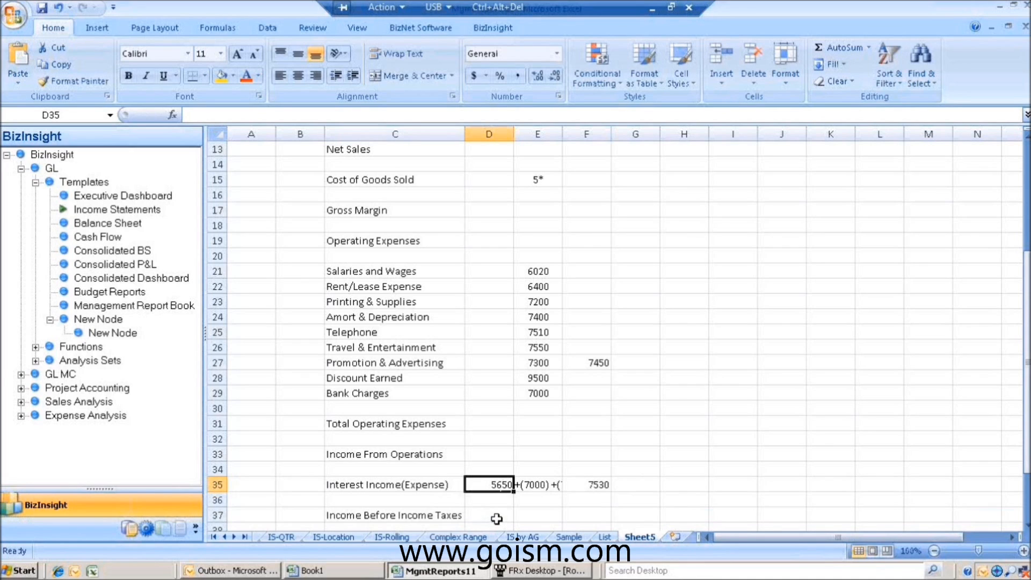
pyautogui.write('5650')
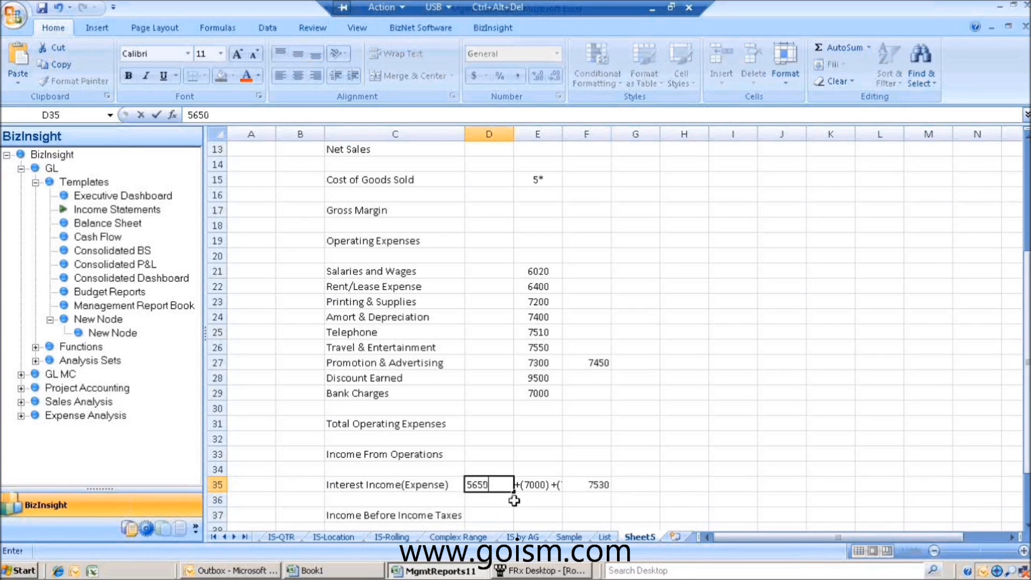
pyautogui.click(526, 484)
pyautogui.write('7000')
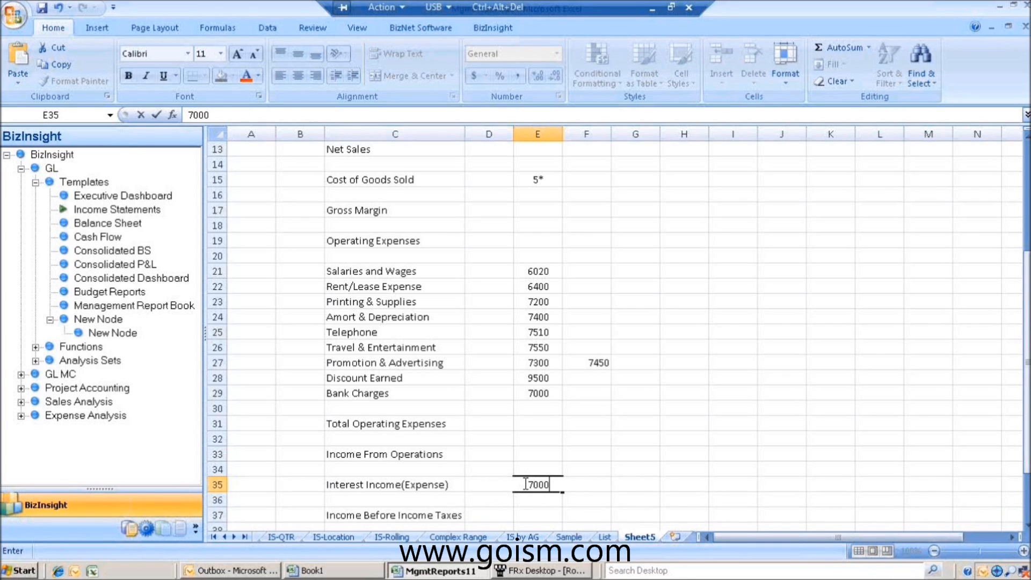
pyautogui.press('Return')
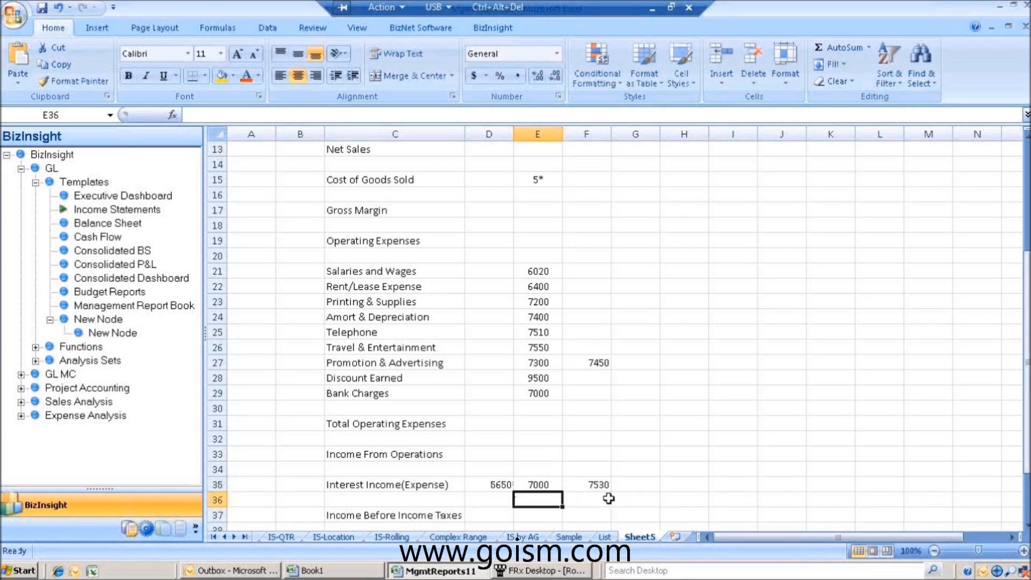
# Collapse Templates and expand Functions under GL in the BizInsight tree.
pyautogui.scroll(1, 596, 490)
pyautogui.scroll(-1, 594, 487)
pyautogui.scroll(-1, 569, 478)
pyautogui.scroll(5, 604, 477)
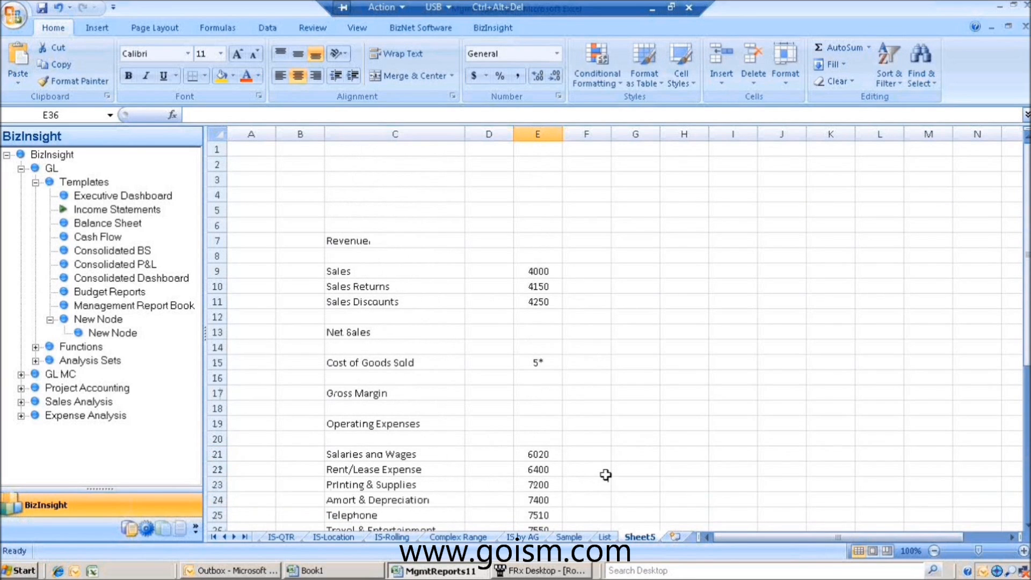
pyautogui.click(36, 182)
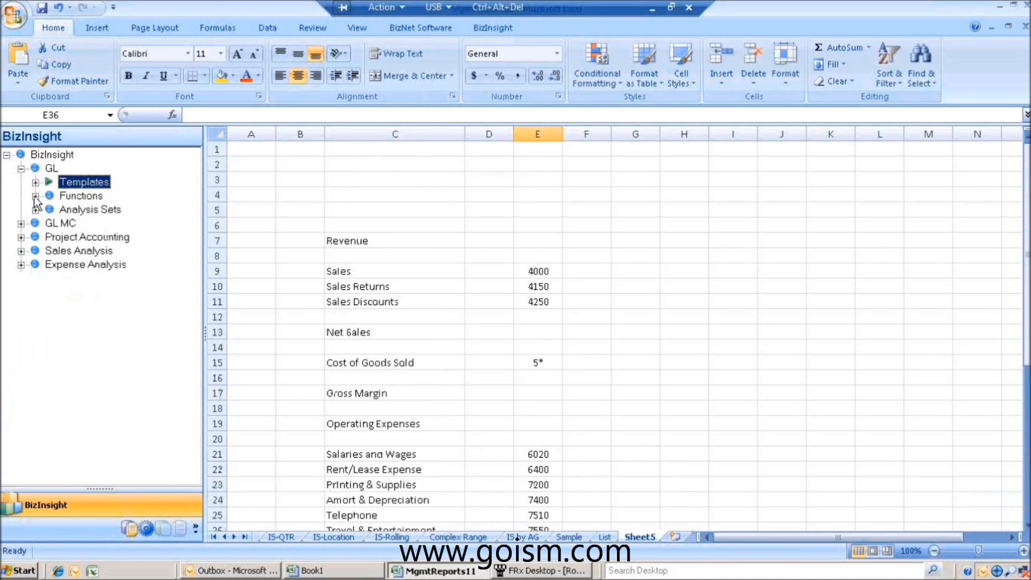
pyautogui.click(35, 196)
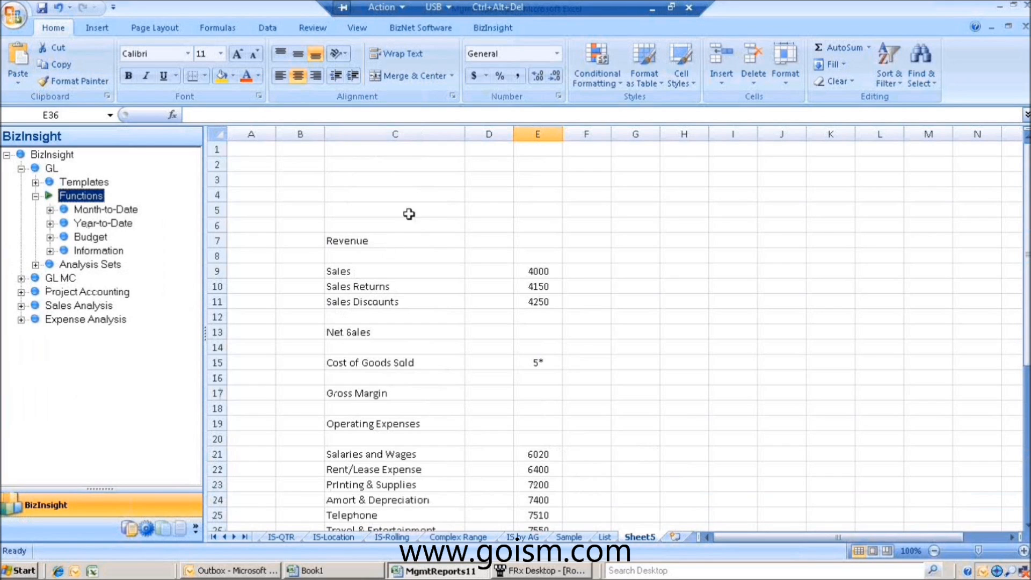
# Enter the report parameters above the Revenue line: SOA in C3, 2007 in C4 and 1 in C5.
pyautogui.click(361, 177)
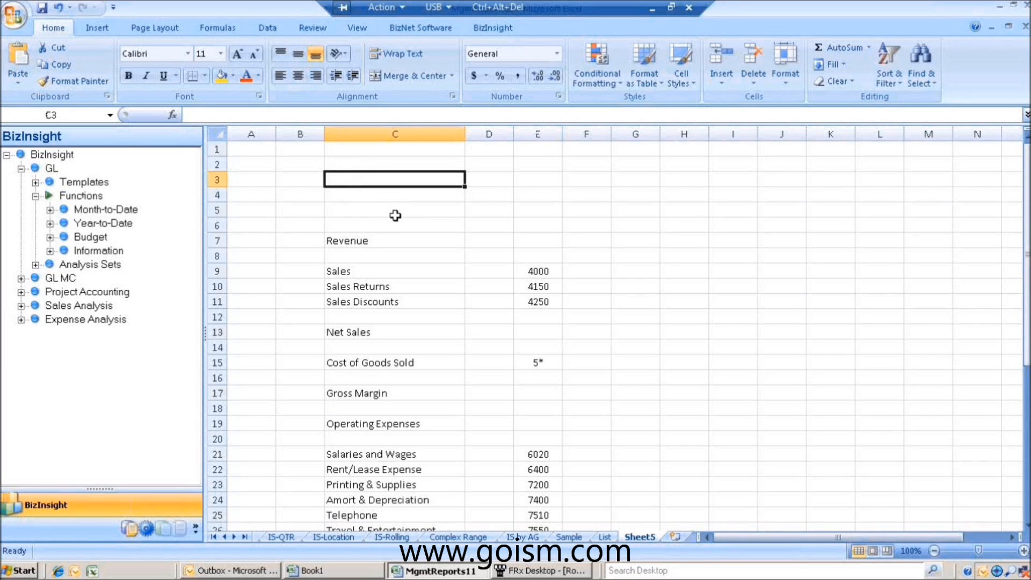
pyautogui.write('SOA')
pyautogui.press('Return')
pyautogui.write('2')
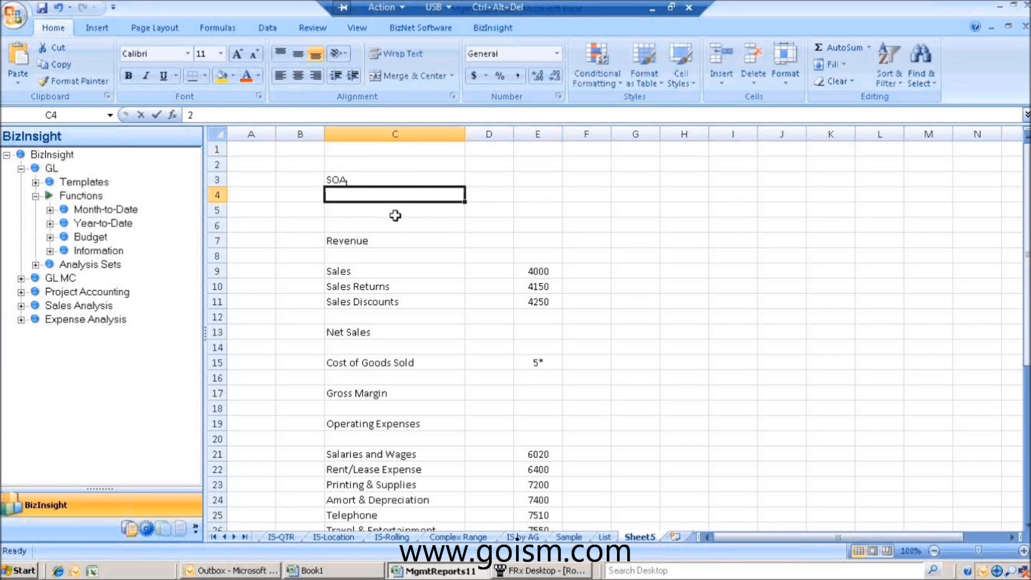
pyautogui.write('007')
pyautogui.press('Return')
pyautogui.write('1')
pyautogui.press('Return')
# Center the report parameters in C3:C5 and make them bold.
pyautogui.moveTo(381, 177); pyautogui.dragTo(382, 208)
pyautogui.click(298, 76)
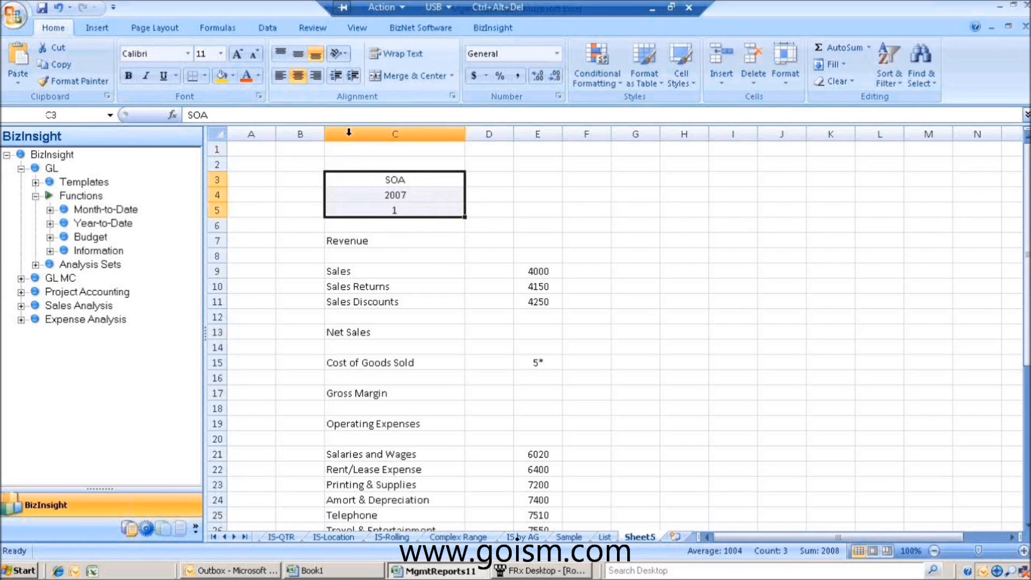
pyautogui.click(128, 77)
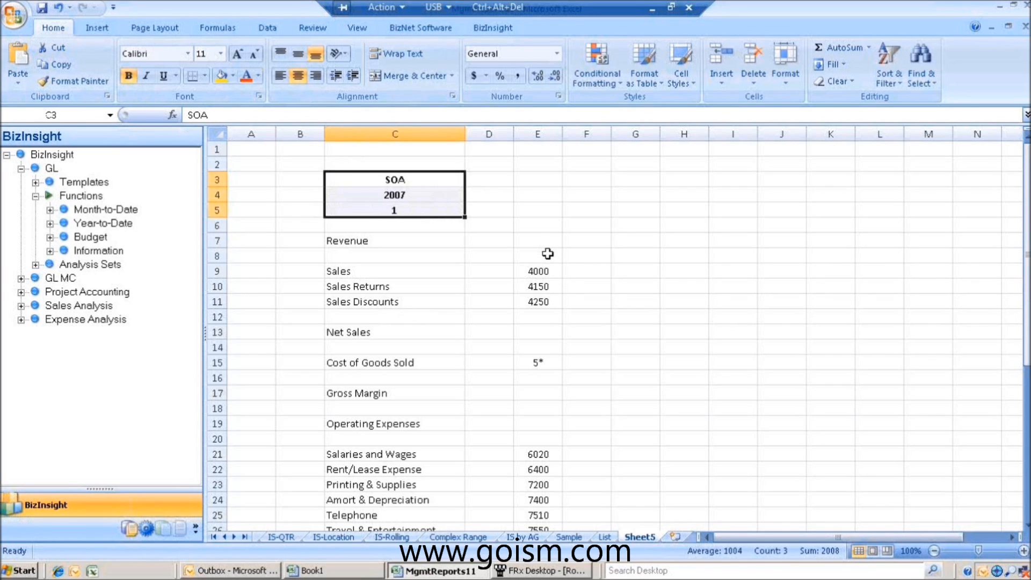
# Make the Revenue heading in C7 bold.
pyautogui.moveTo(547, 254); pyautogui.dragTo(690, 258)
pyautogui.moveTo(543, 260); pyautogui.dragTo(690, 253)
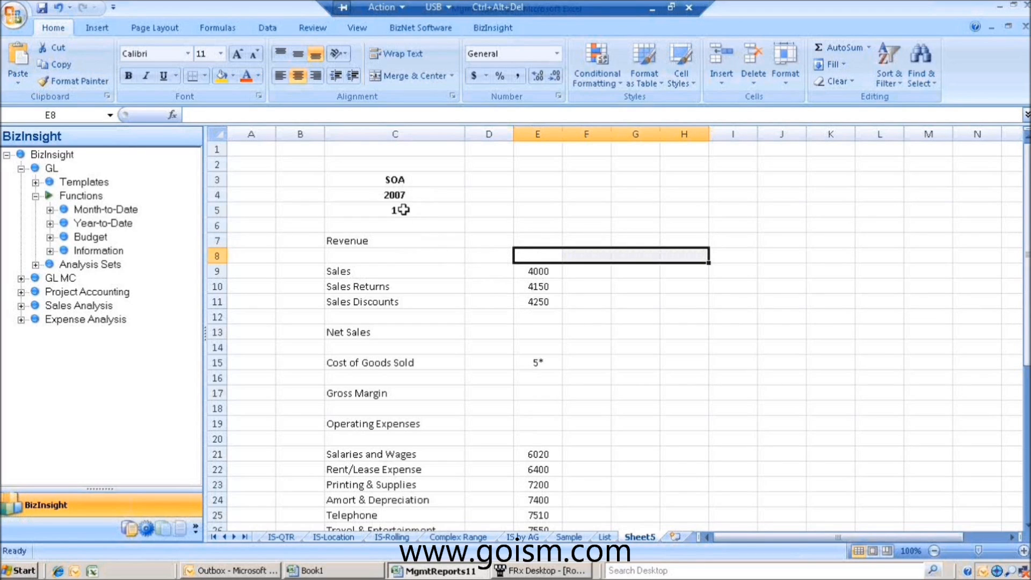
pyautogui.click(394, 238)
pyautogui.click(129, 76)
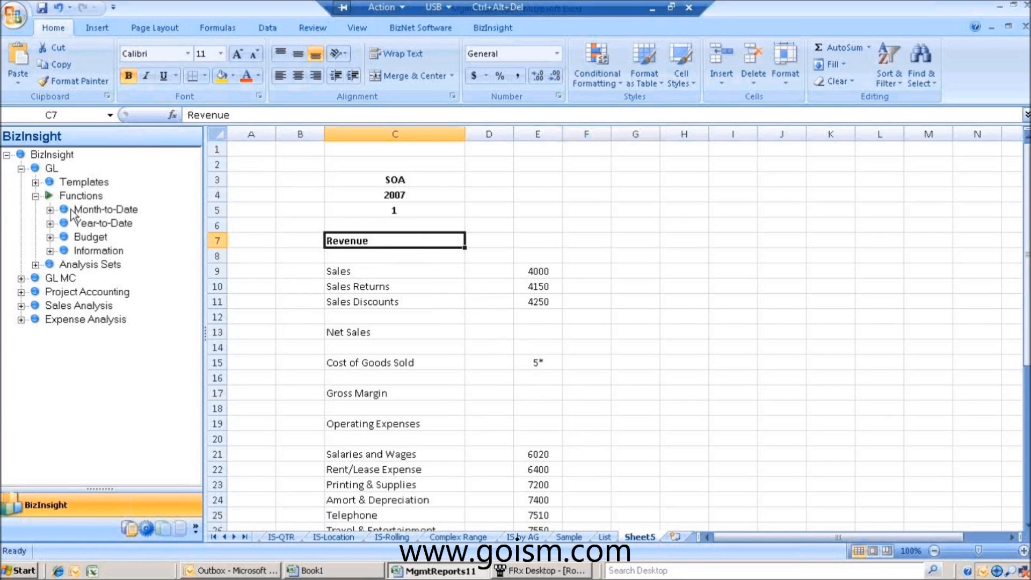
# Insert the MTDNET month-to-date function in G9 on the Sales row and open its function arguments.
pyautogui.click(50, 210)
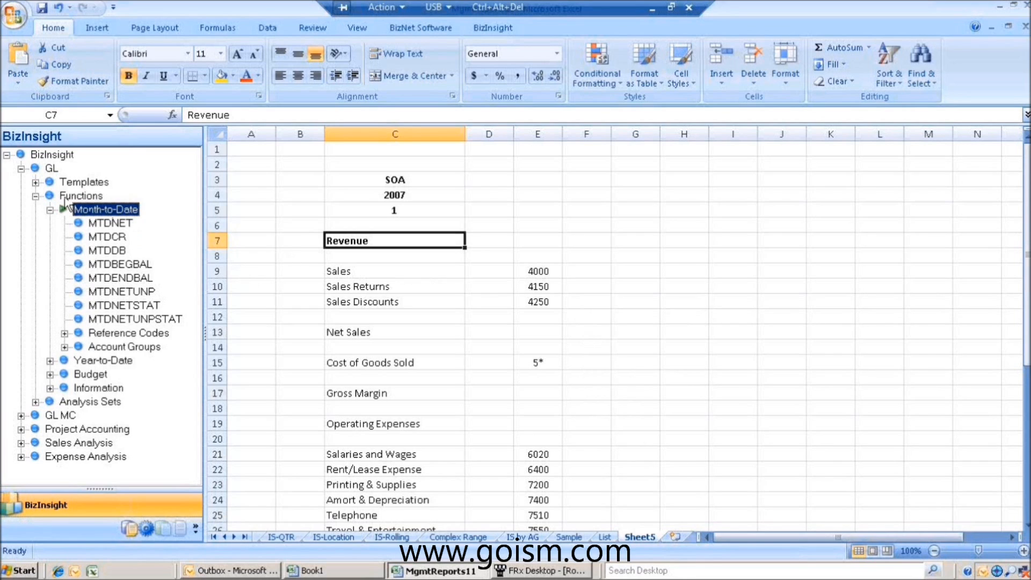
pyautogui.moveTo(104, 228); pyautogui.dragTo(623, 269)
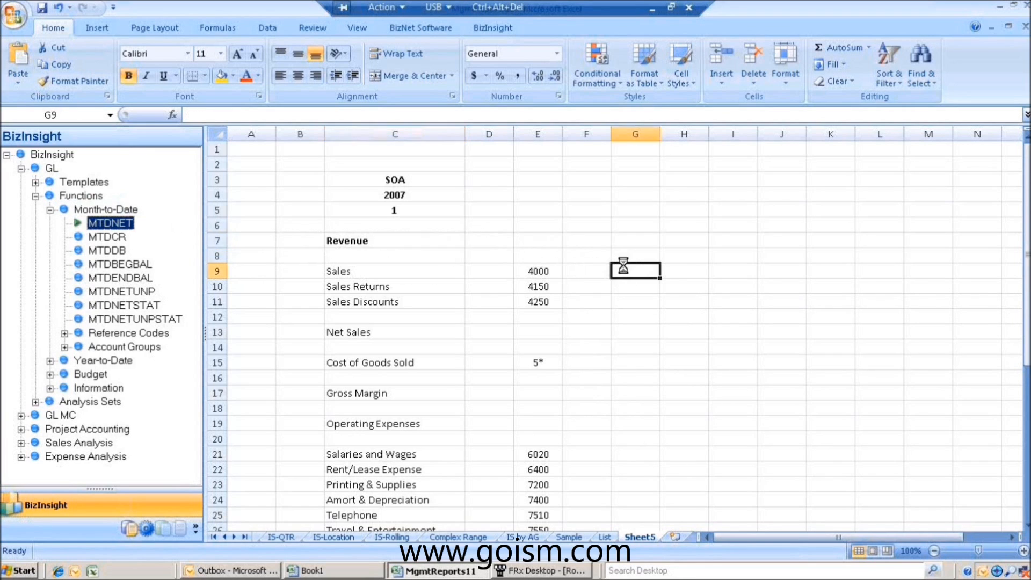
pyautogui.click(172, 115)
pyautogui.moveTo(660, 256); pyautogui.dragTo(711, 256)
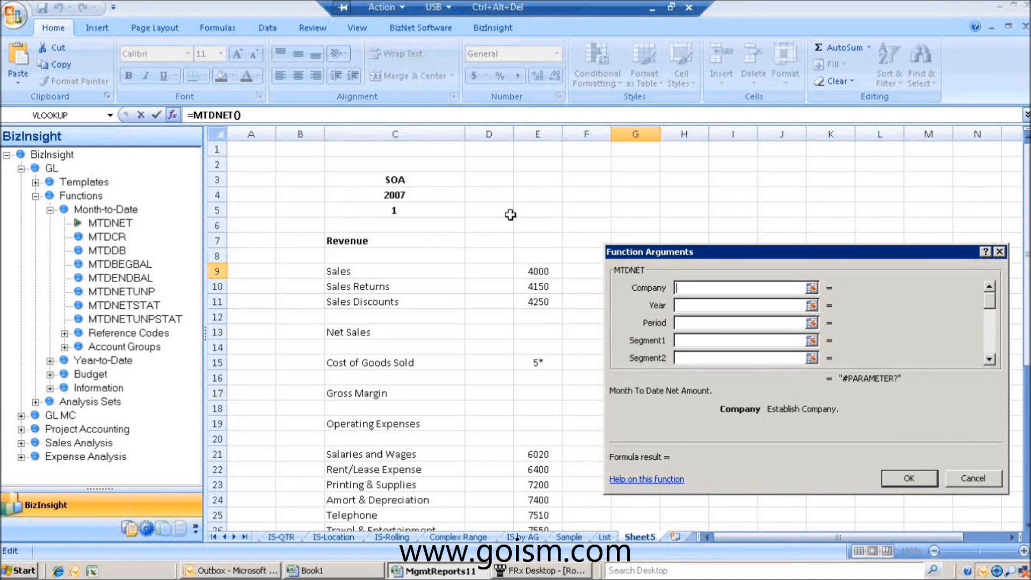
# Set the MTDNET arguments to absolute references: Company $C$3, Year $C$4 and Period $C$5.
pyautogui.click(437, 178)
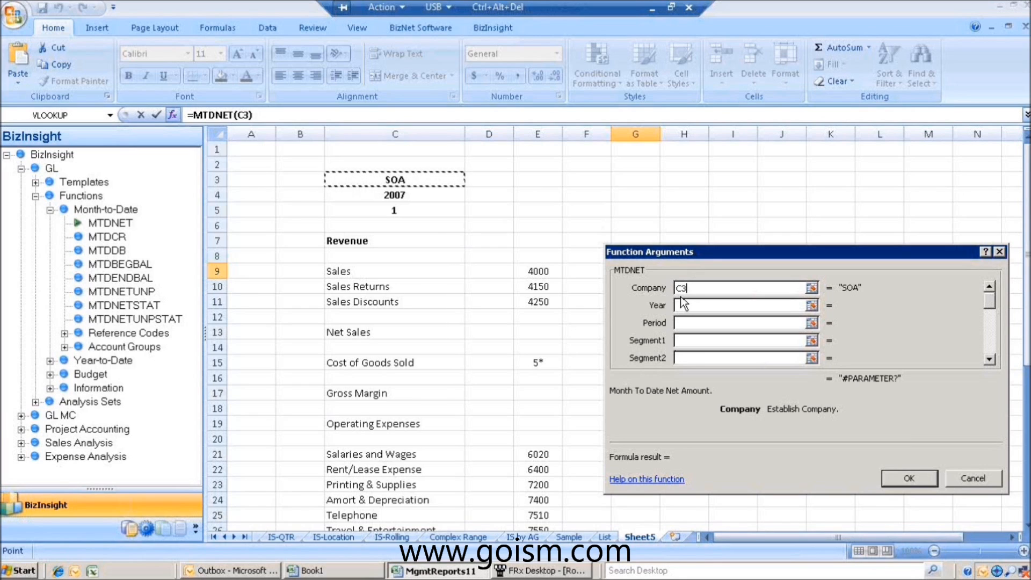
pyautogui.press('F4')
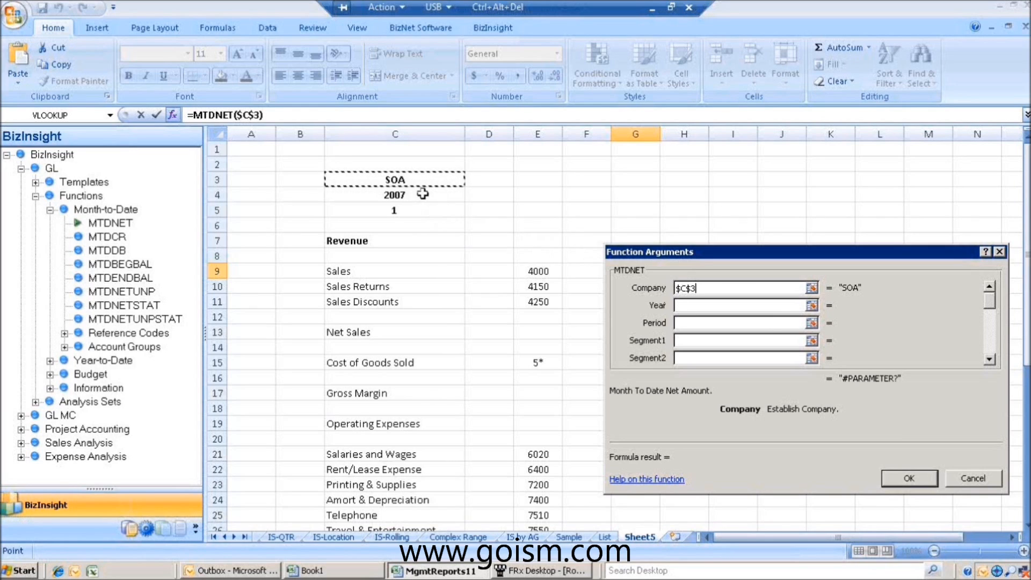
pyautogui.click(692, 307)
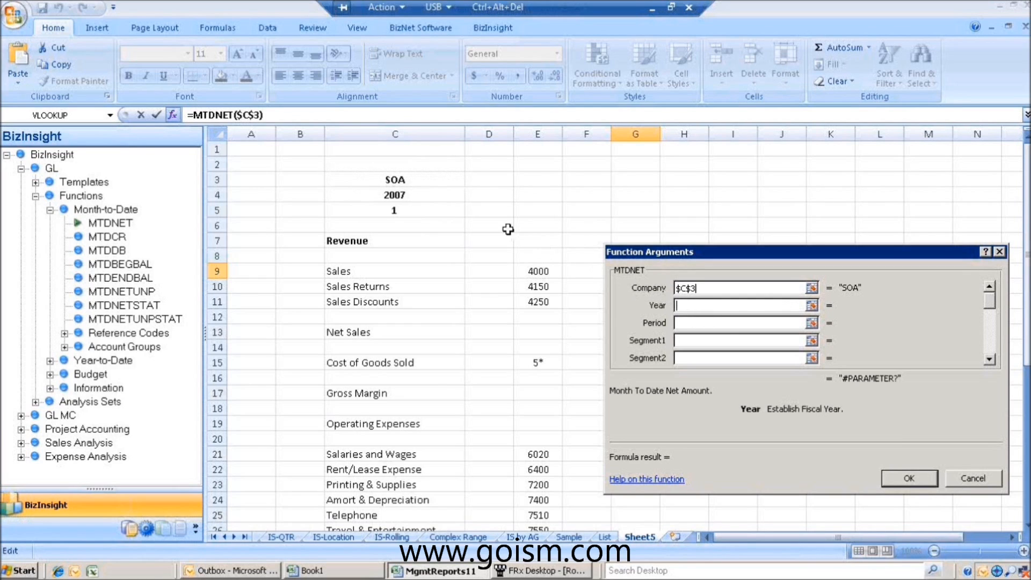
pyautogui.click(446, 193)
pyautogui.click(704, 326)
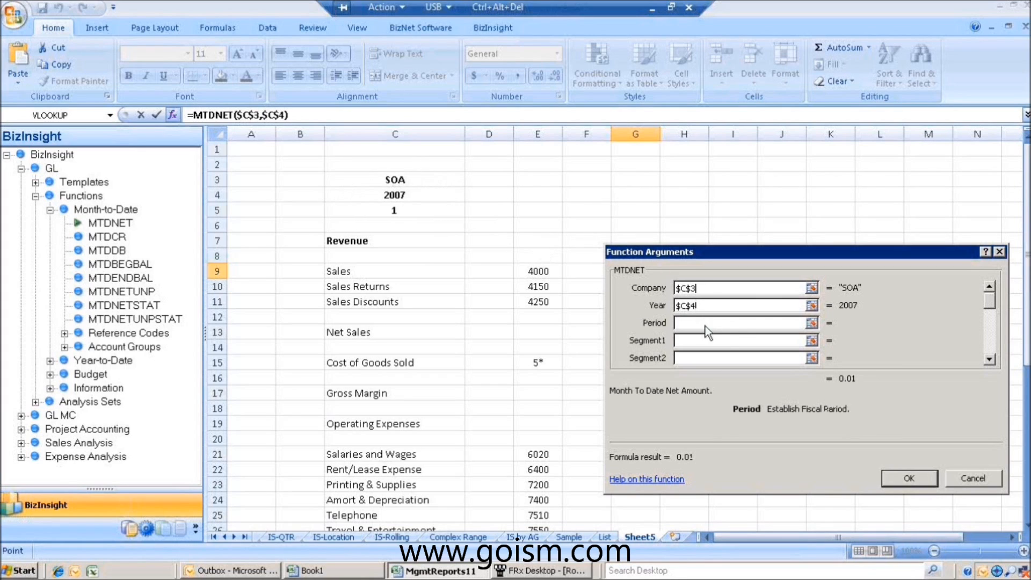
pyautogui.click(363, 213)
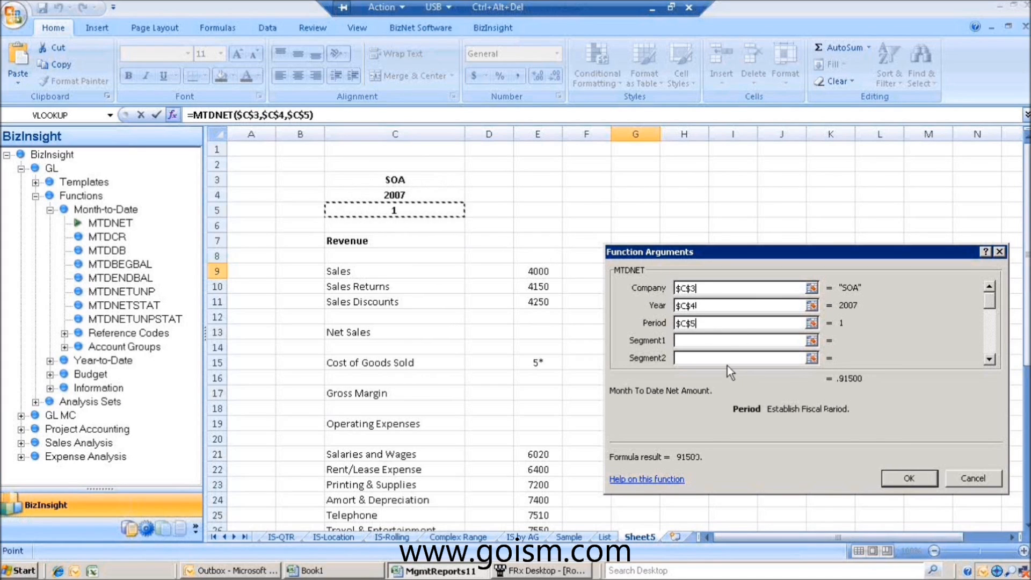
# Set Segment1 to the Sales account cell with only its column locked, $E9, and complete the function in G9.
pyautogui.click(693, 340)
pyautogui.click(539, 271)
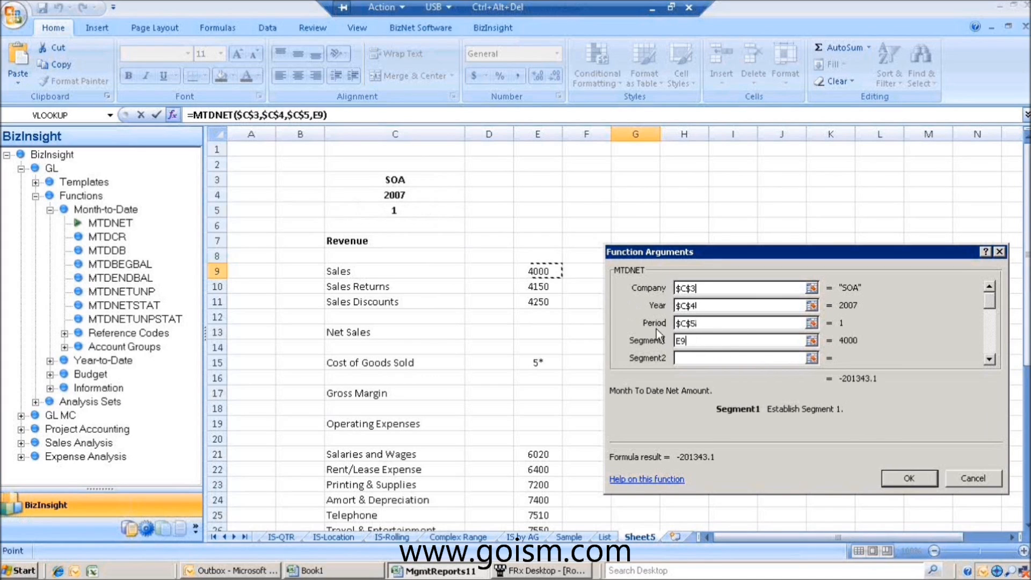
pyautogui.click(703, 342)
pyautogui.press('F4')
pyautogui.press('F4')
pyautogui.press('F4')
pyautogui.click(990, 360)
pyautogui.click(990, 360)
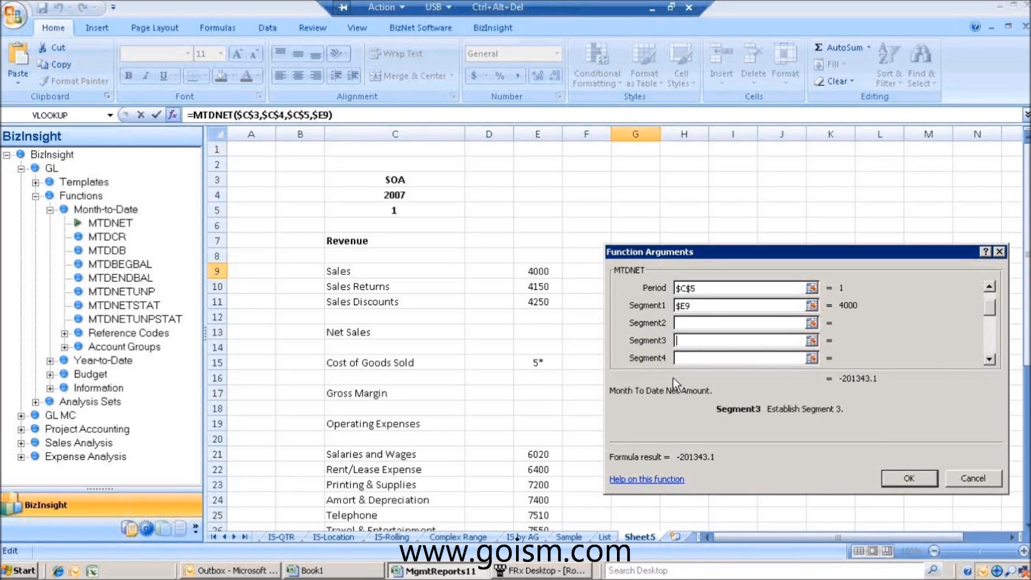
pyautogui.click(907, 484)
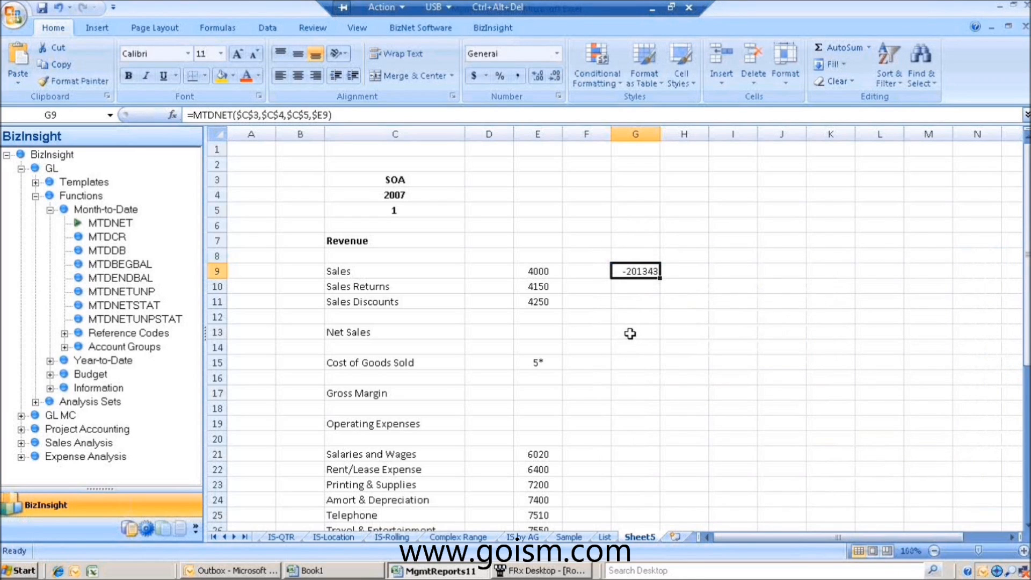
# Format the Sales amount in G9 in comma style with no decimal places.
pyautogui.click(516, 76)
pyautogui.click(557, 78)
pyautogui.click(556, 79)
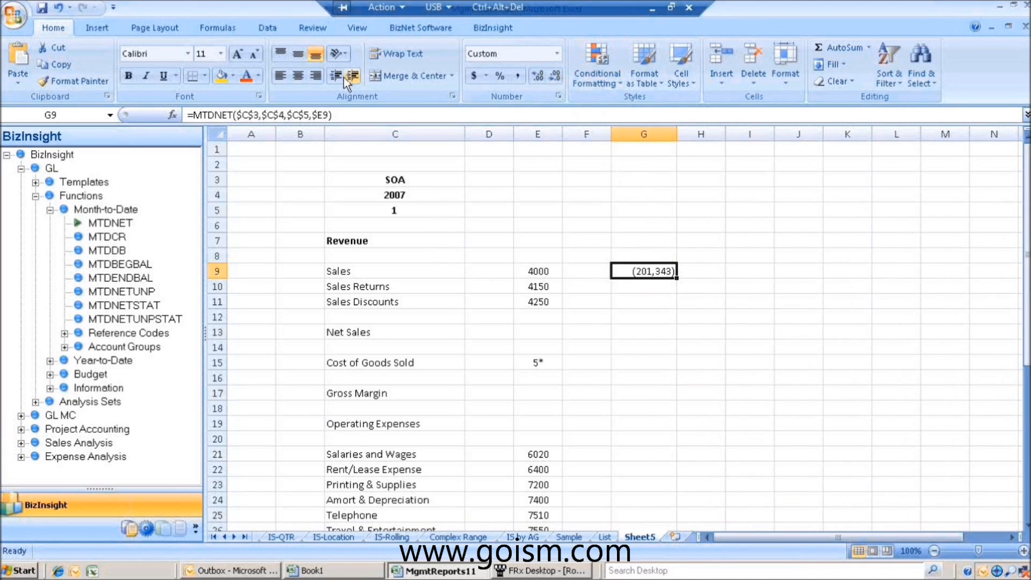
# Reverse the sign of the Sales amount by appending *-1 to the MTDNET formula in G9.
pyautogui.click(340, 113)
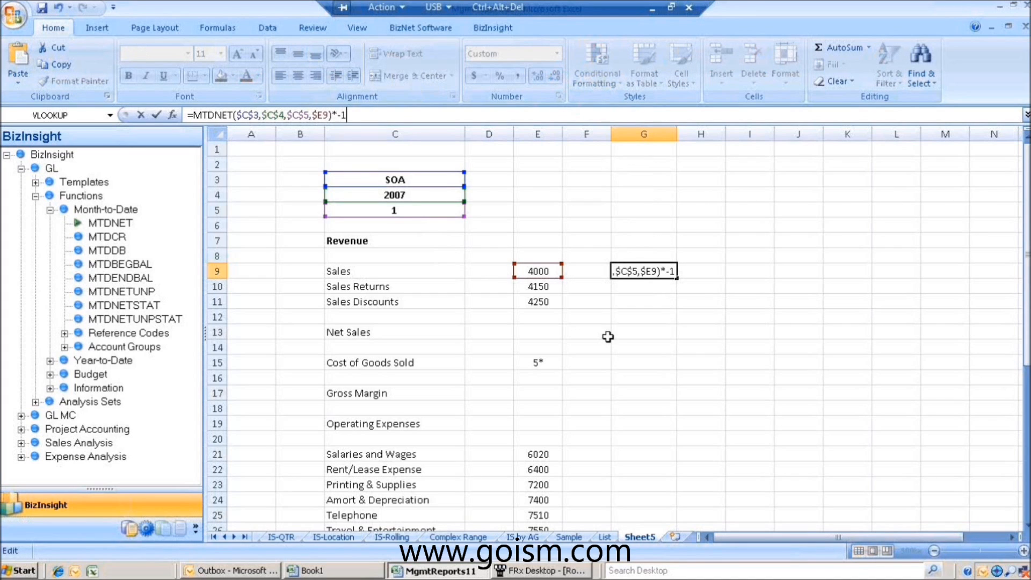
pyautogui.write('*-1')
pyautogui.press('Return')
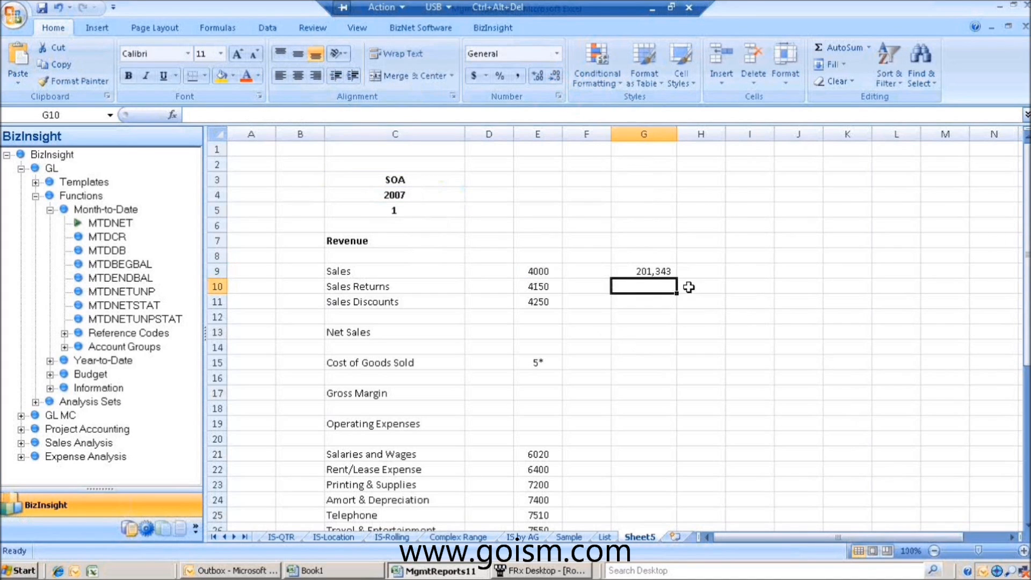
# Fill the G9 formula down through Sales Discounts in G11 and add a bottom border under G11.
pyautogui.click(668, 272)
pyautogui.moveTo(674, 278); pyautogui.dragTo(679, 304)
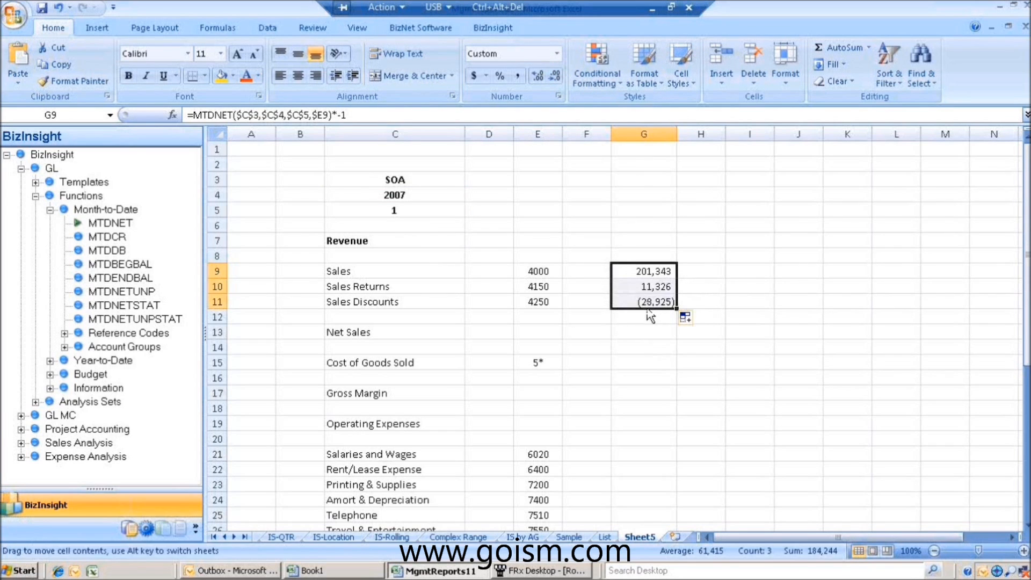
pyautogui.press('F2')
pyautogui.click(255, 113)
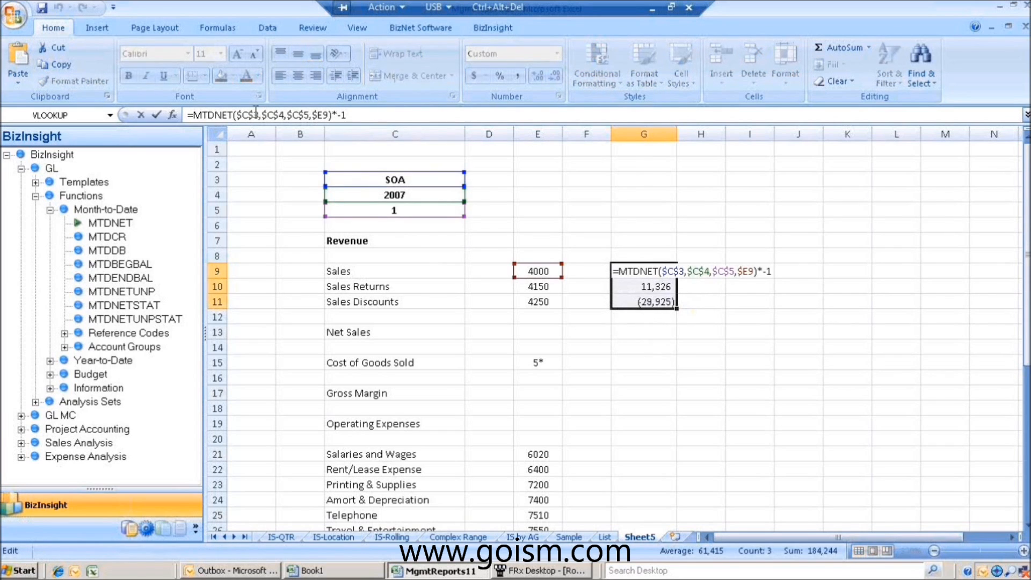
pyautogui.click(649, 308)
pyautogui.click(190, 76)
# Sum the revenue amounts in G13 on the Net Sales row with AutoSum and make row 13 bold.
pyautogui.click(624, 331)
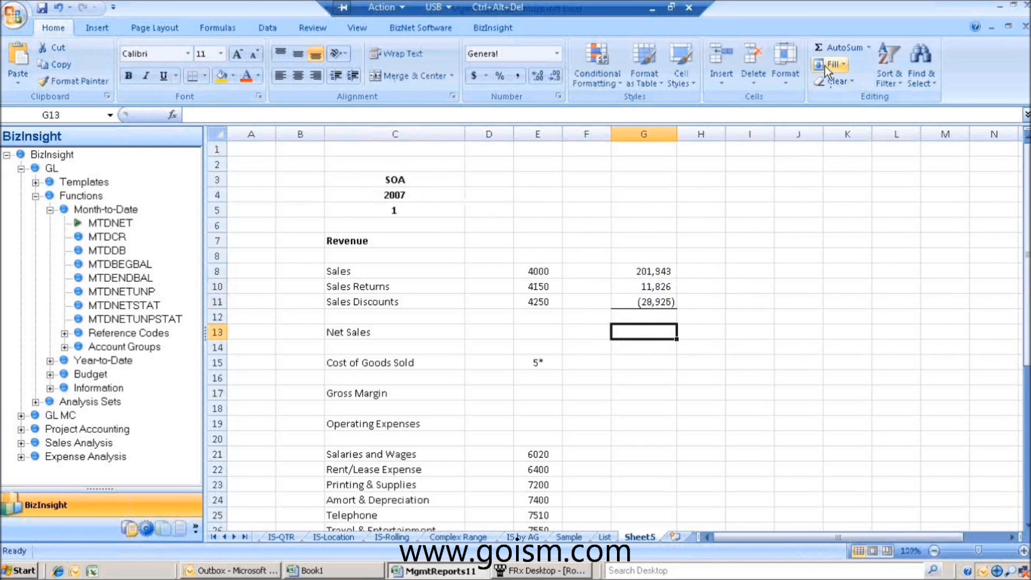
pyautogui.click(820, 53)
pyautogui.press('Return')
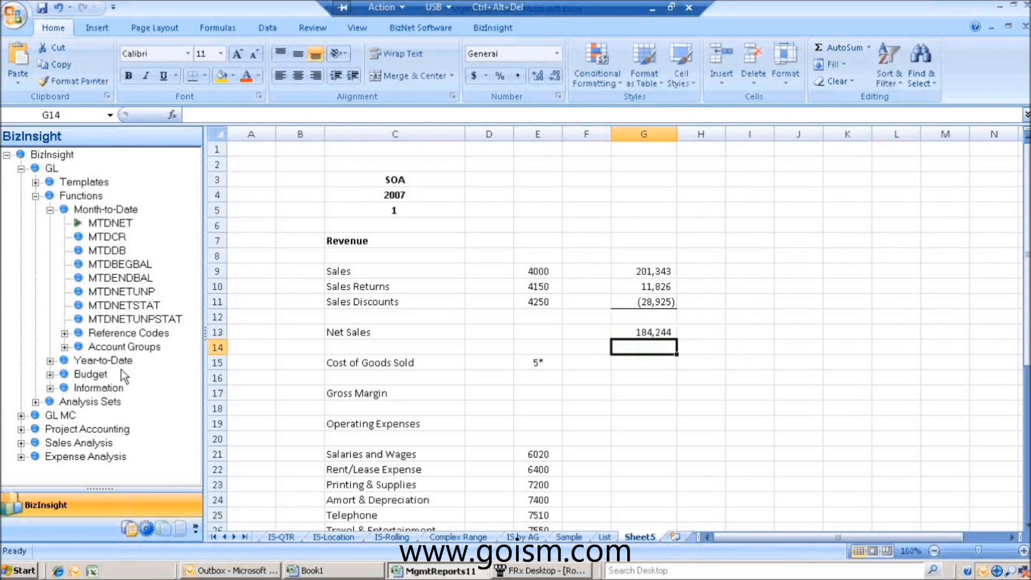
pyautogui.click(217, 332)
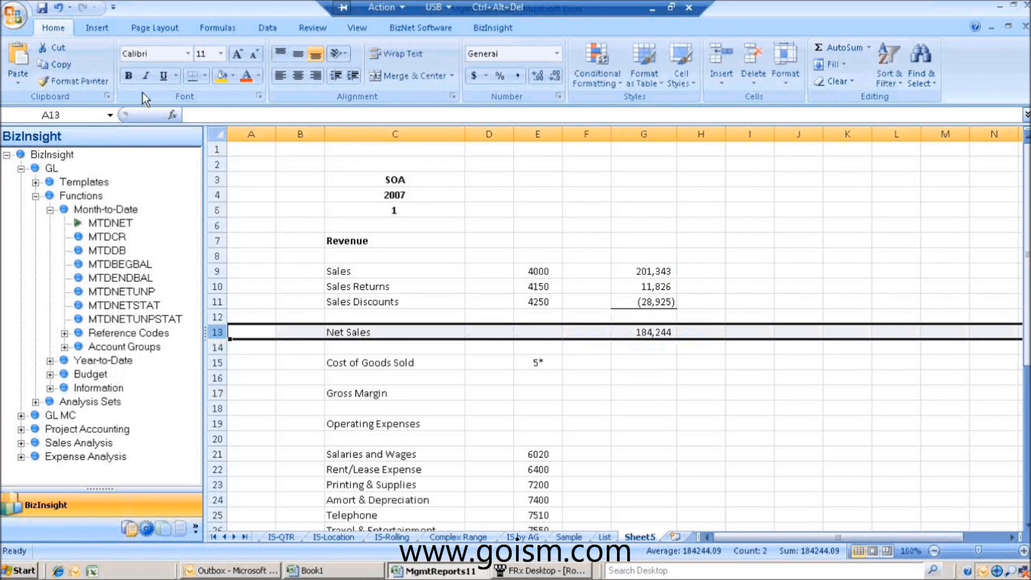
pyautogui.click(132, 78)
# Copy the MTDNET formula from G10 to G15 on the Cost of Goods Sold row and remove its *-1 multiplier.
pyautogui.click(651, 362)
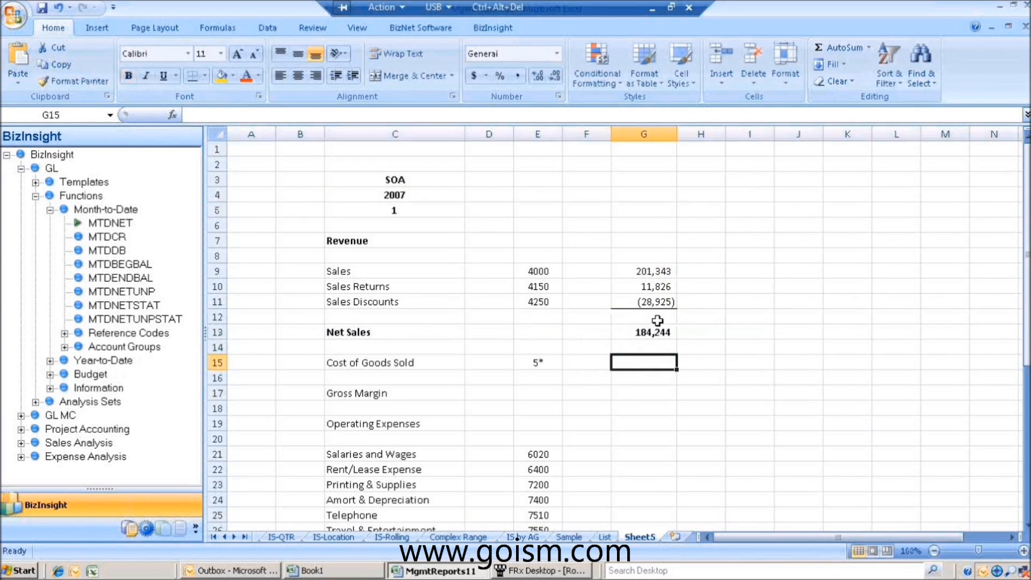
pyautogui.click(649, 290)
pyautogui.rightClick(650, 290)
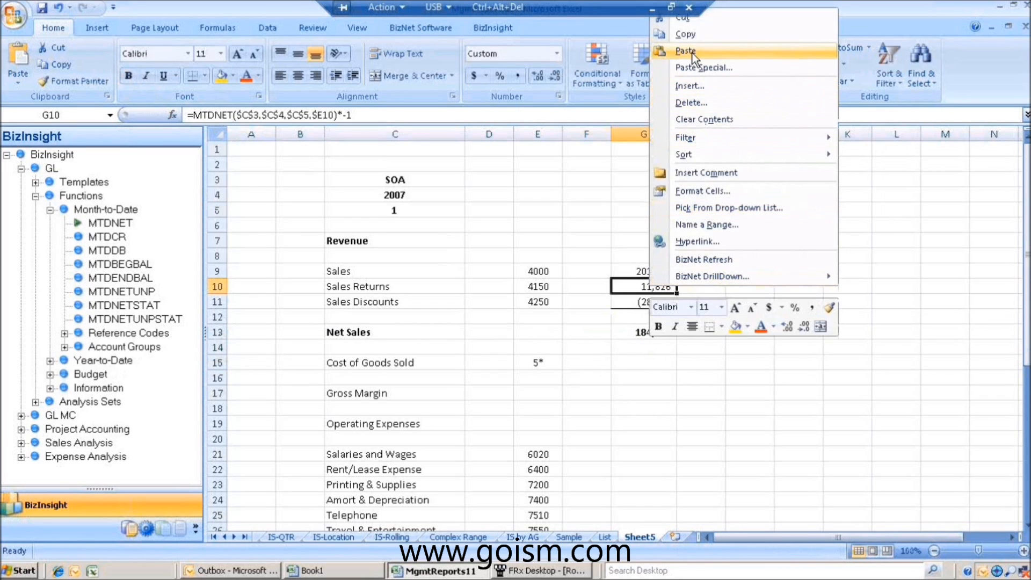
pyautogui.click(687, 35)
pyautogui.click(649, 362)
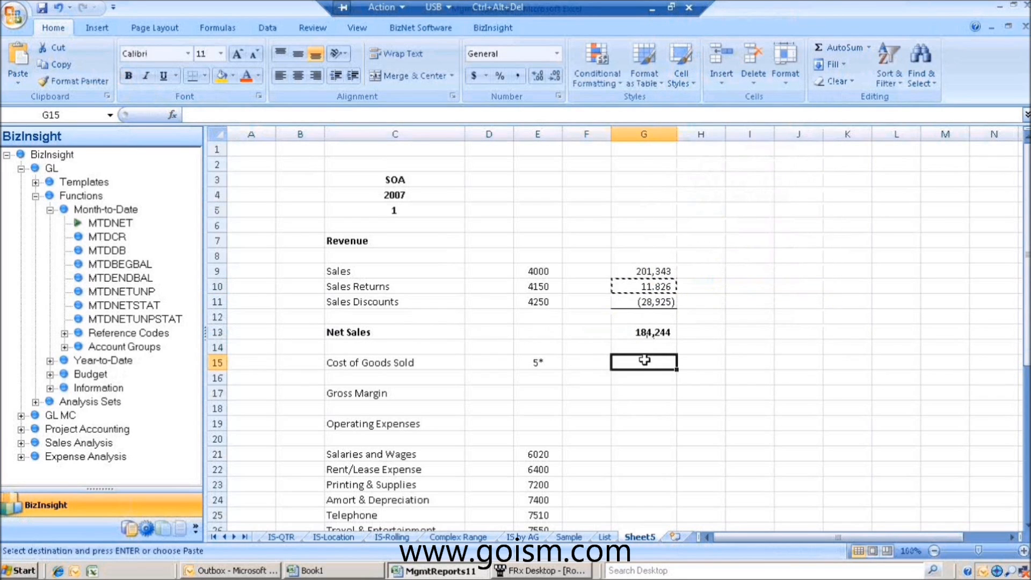
pyautogui.rightClick(647, 364)
pyautogui.click(678, 125)
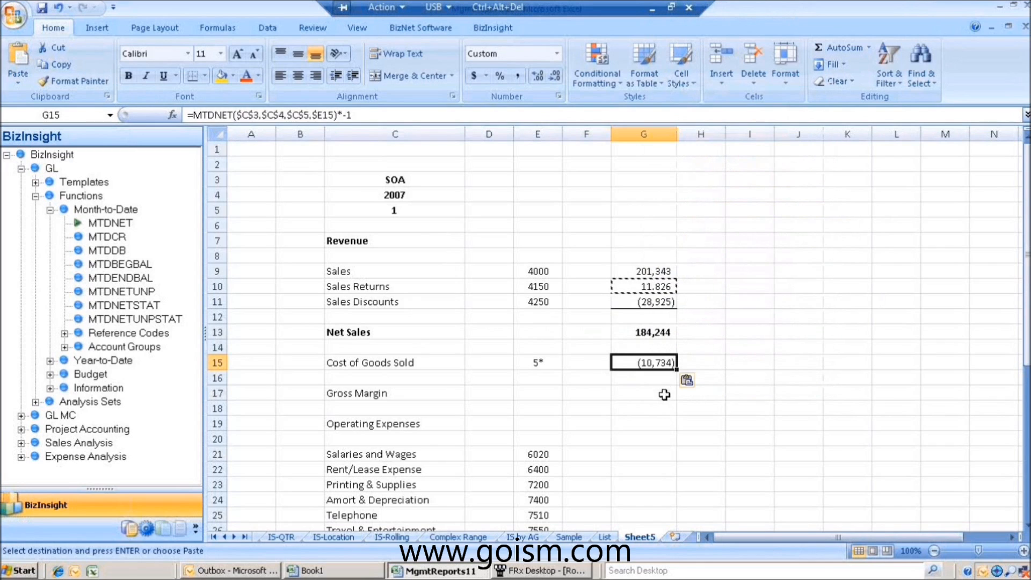
pyautogui.press('F2')
pyautogui.press('BackSpace')
pyautogui.press('Return')
# Calculate Gross Margin in G17 as Net Sales minus Cost of Goods Sold with the formula =G13-G15.
pyautogui.click(640, 392)
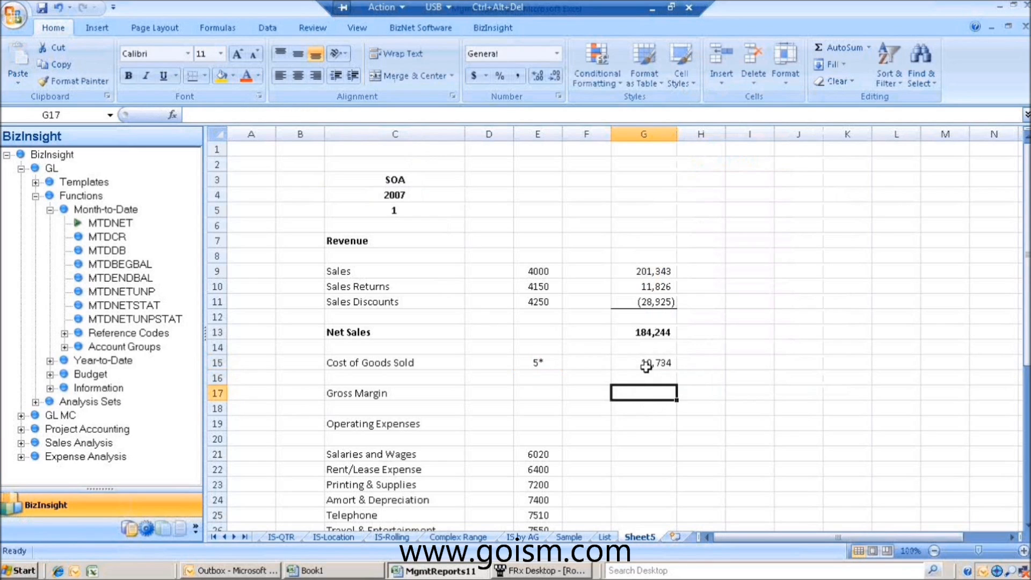
pyautogui.click(652, 372)
pyautogui.click(639, 393)
pyautogui.write('=')
pyautogui.click(657, 333)
pyautogui.write('-')
pyautogui.click(671, 361)
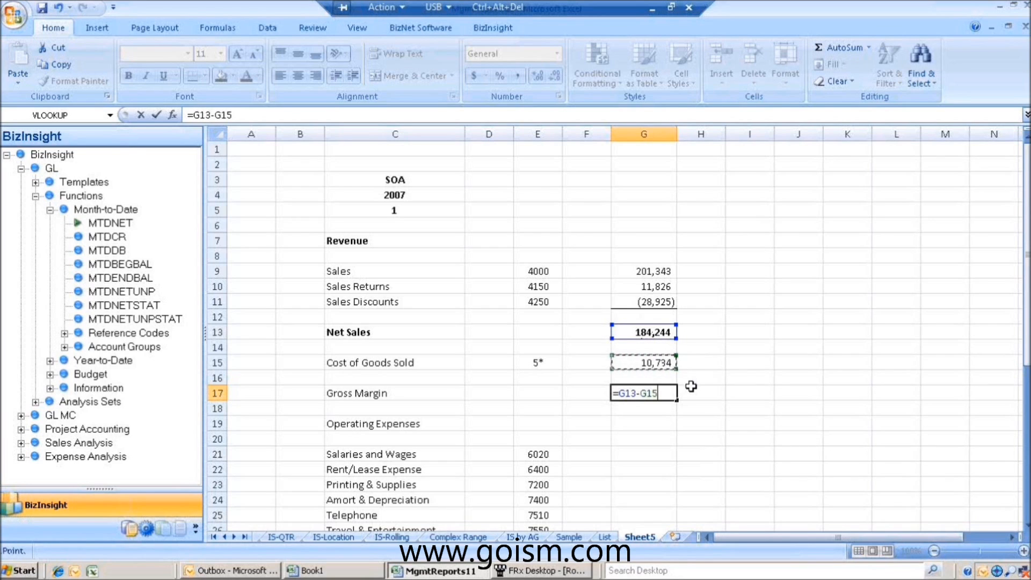
pyautogui.press('Return')
# Copy the G15 formula to Salaries and Wages in G21 and fill it down through Bank Charges in G29.
pyautogui.scroll(-1, 691, 387)
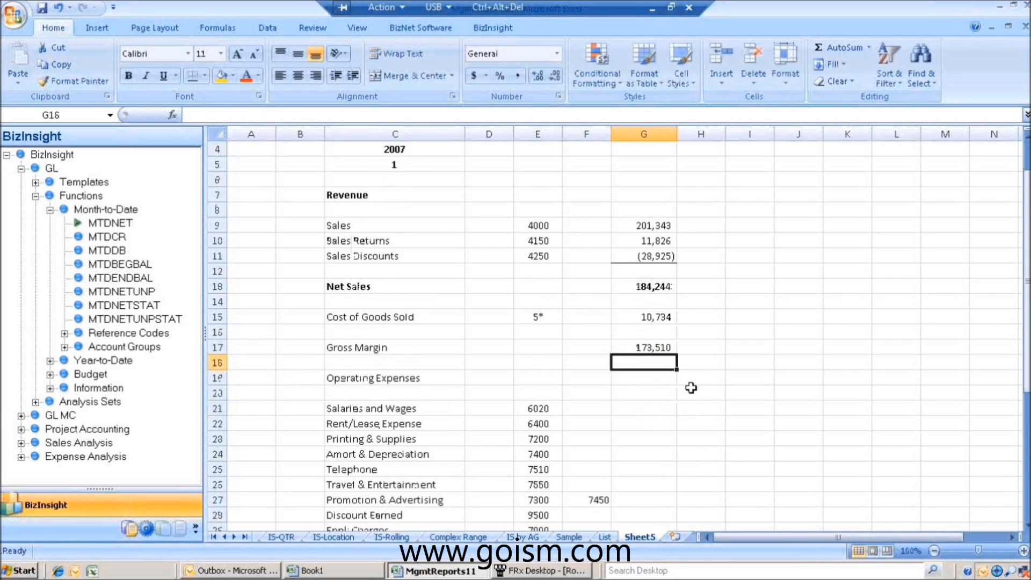
pyautogui.scroll(-1, 691, 387)
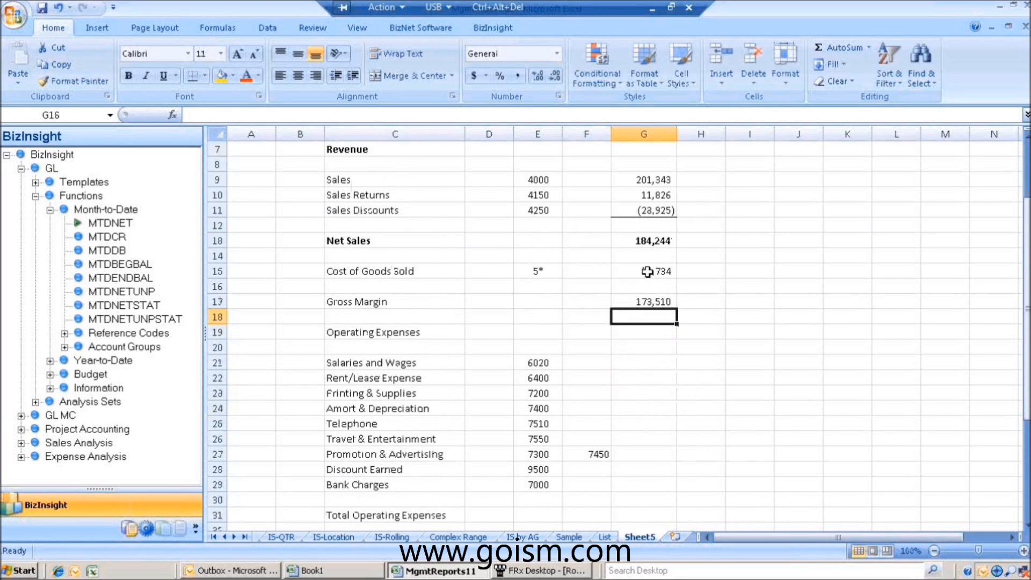
pyautogui.rightClick(651, 271)
pyautogui.click(683, 297)
pyautogui.click(661, 363)
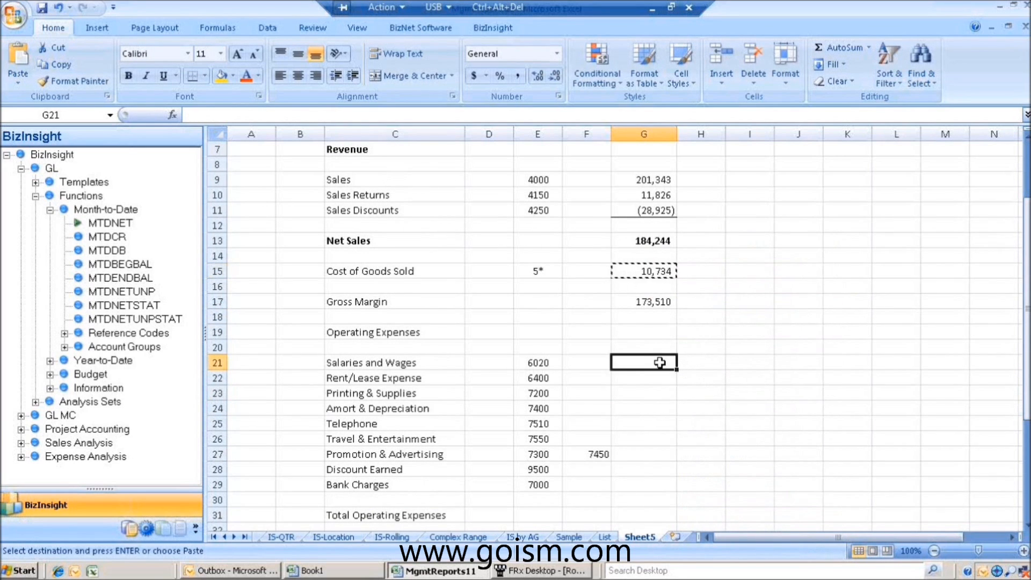
pyautogui.rightClick(660, 362)
pyautogui.click(678, 129)
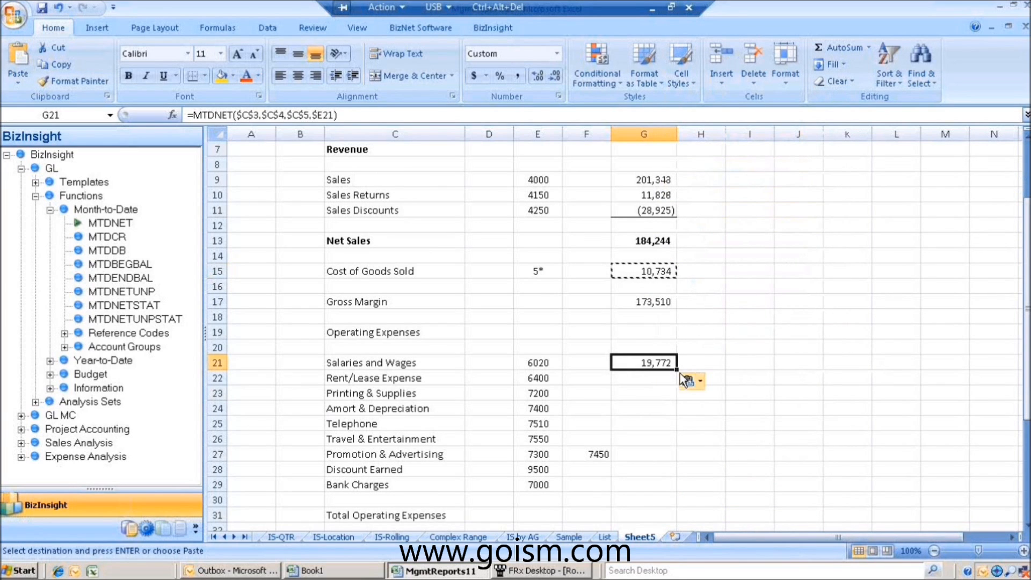
pyautogui.moveTo(677, 369); pyautogui.dragTo(674, 490)
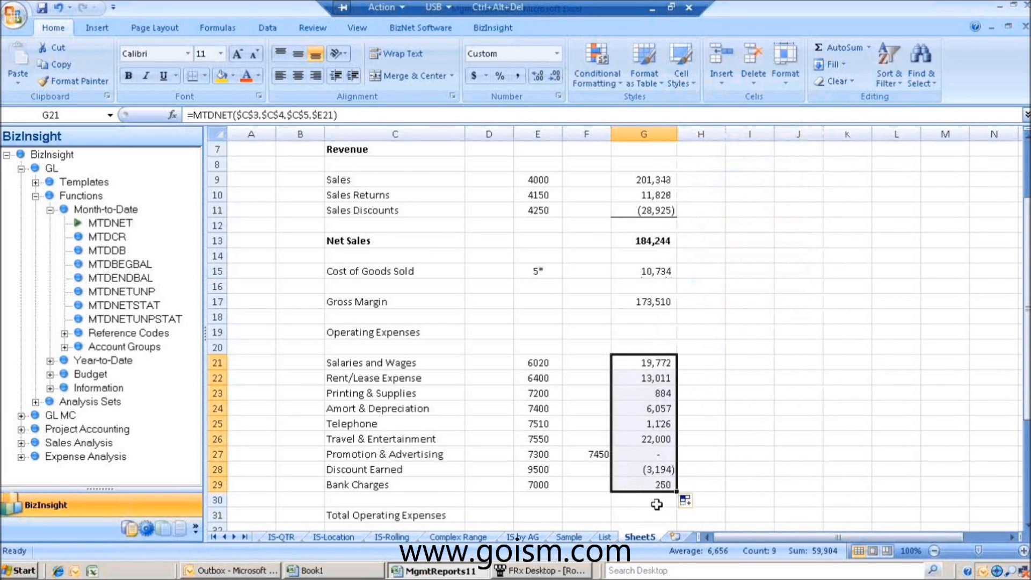
# Total the operating expenses in G31 with AutoSum over G21:G30.
pyautogui.click(652, 515)
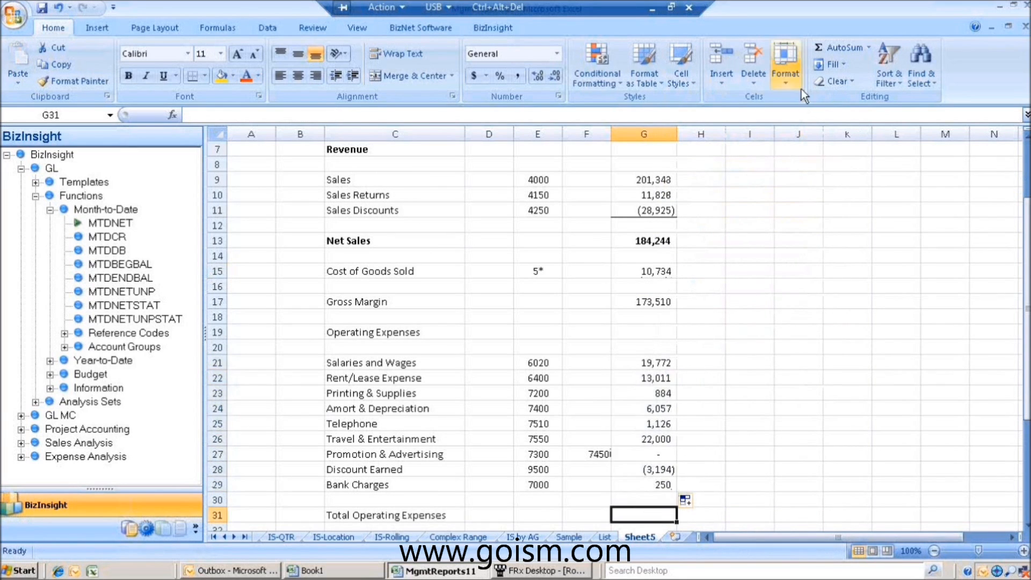
pyautogui.click(825, 49)
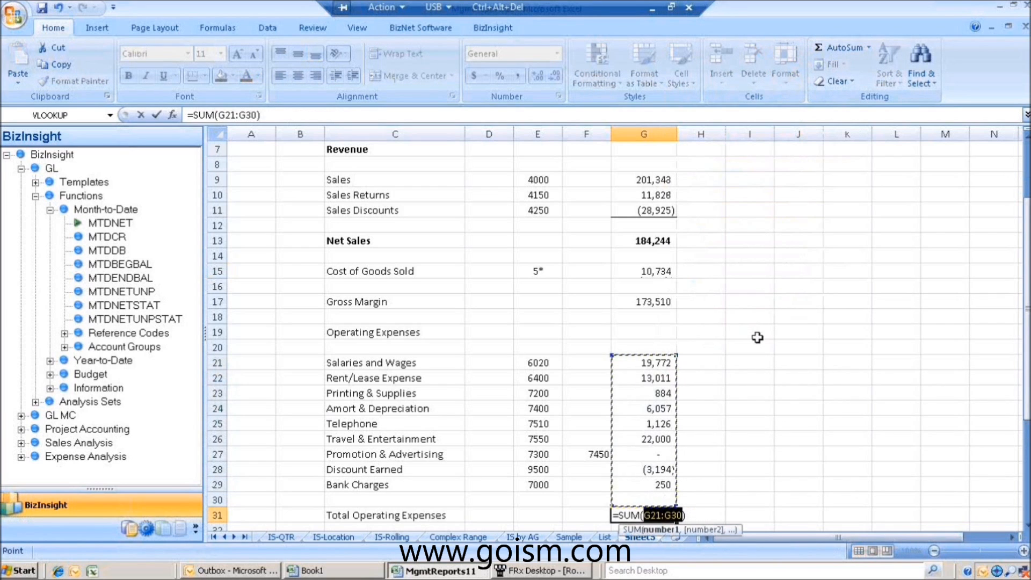
pyautogui.press('Return')
# Extend the account reference in the Promotion & Advertising MTDNET formula in G27 to the range $E27:$F27.
pyautogui.click(651, 438)
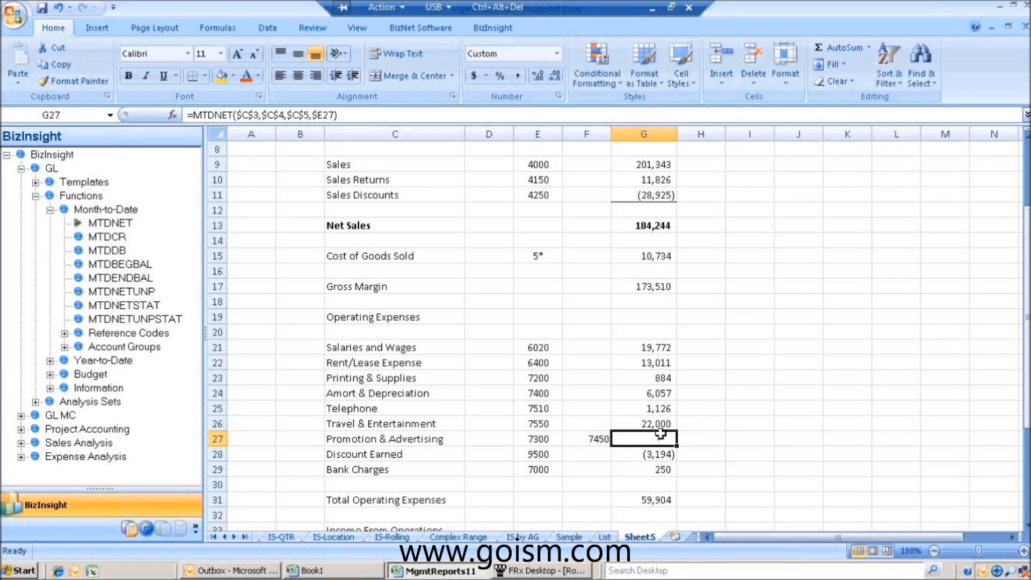
pyautogui.moveTo(524, 441); pyautogui.dragTo(586, 438)
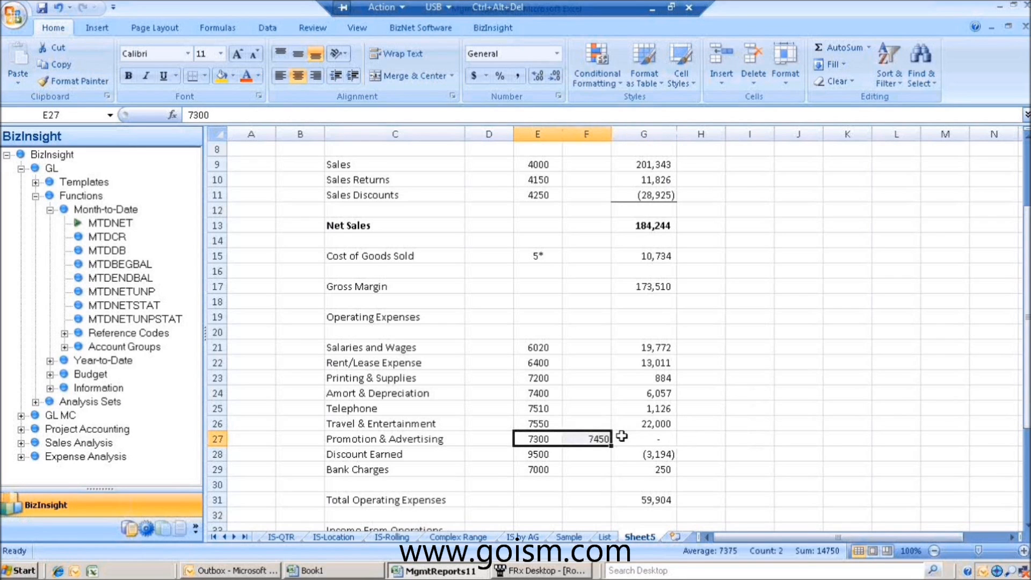
pyautogui.click(644, 438)
pyautogui.scroll(3, 723, 423)
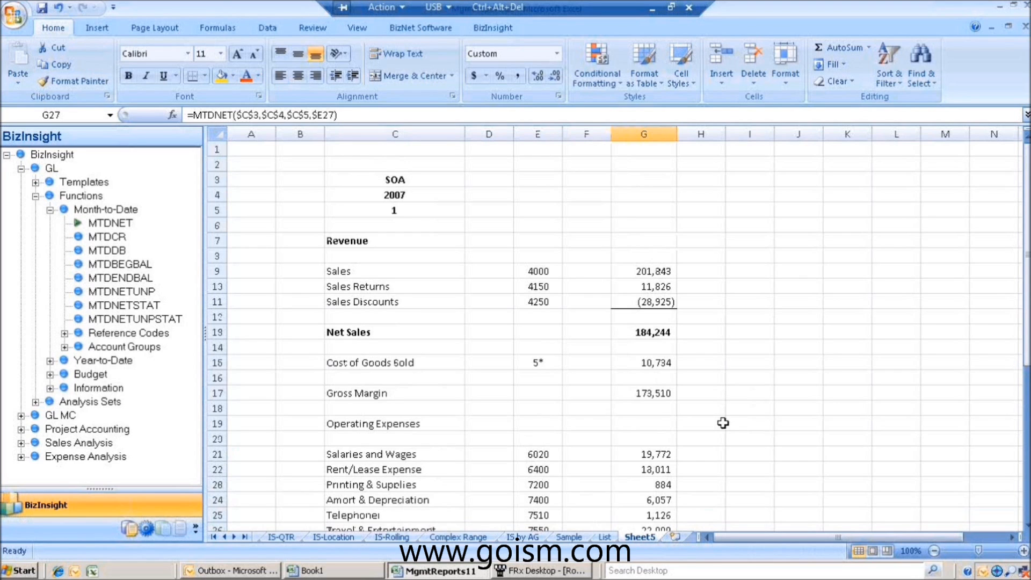
pyautogui.press('F2')
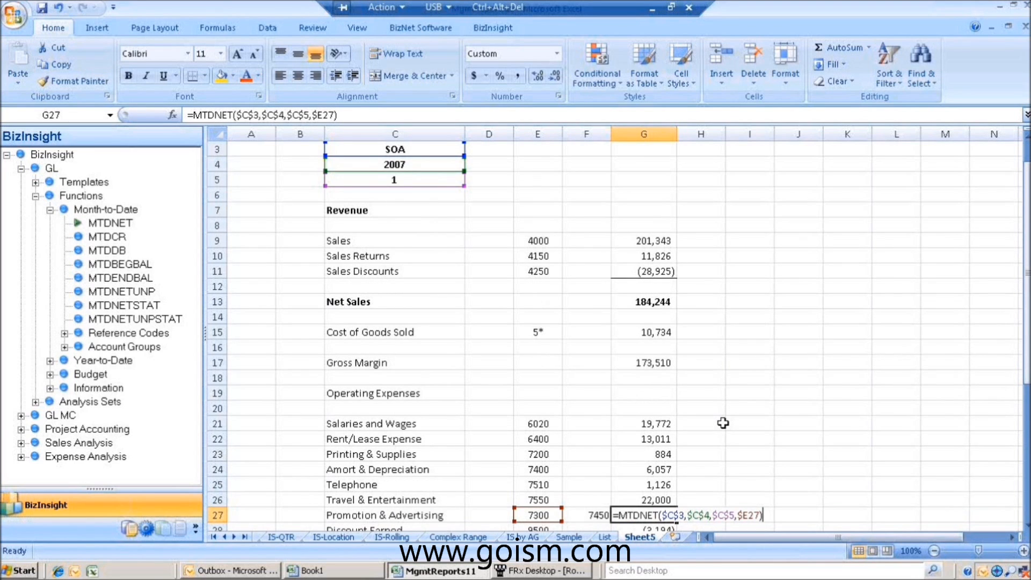
pyautogui.scroll(-1, 723, 423)
pyautogui.scroll(2, 722, 423)
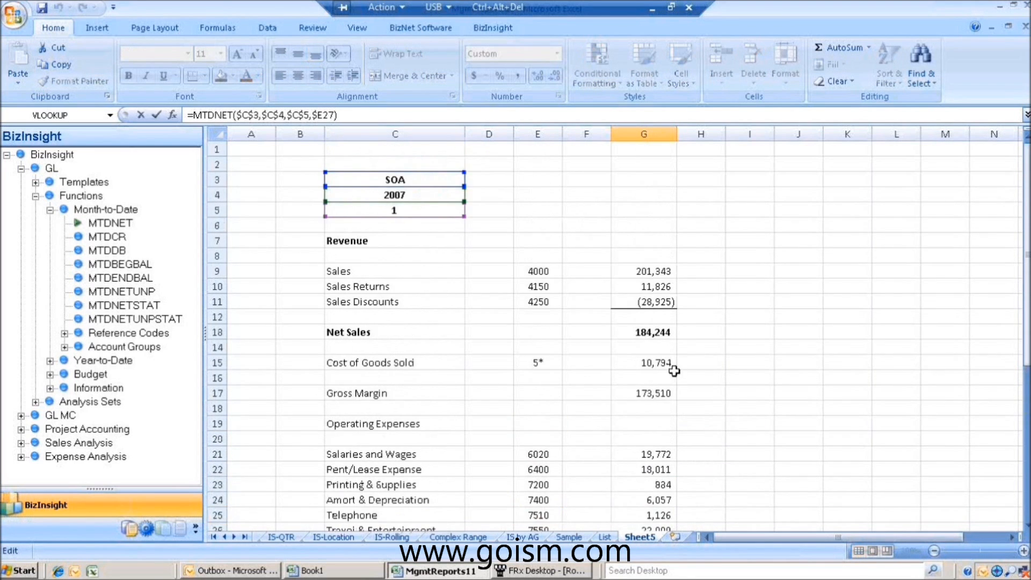
pyautogui.scroll(-2, 532, 430)
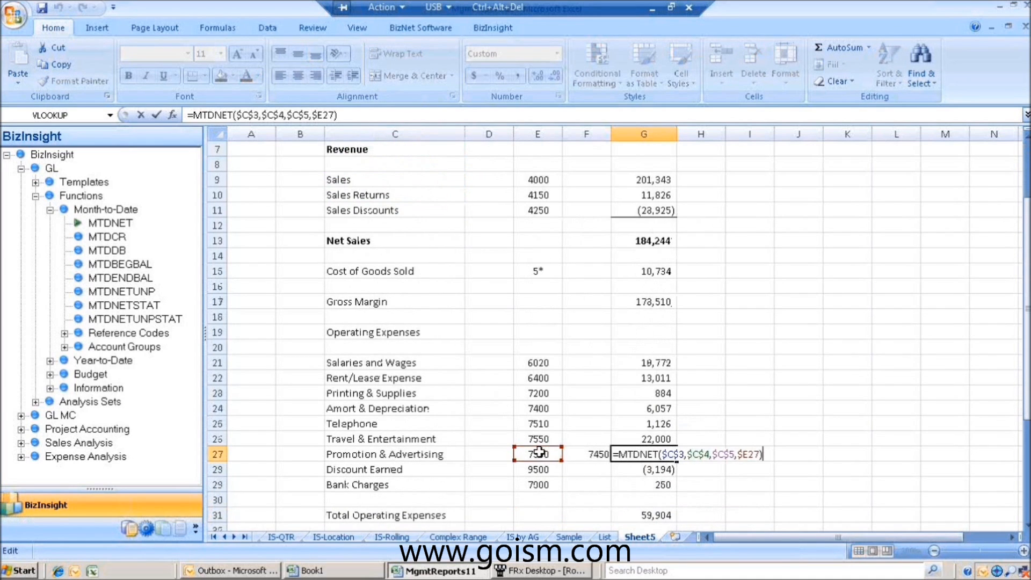
pyautogui.scroll(2, 436, 343)
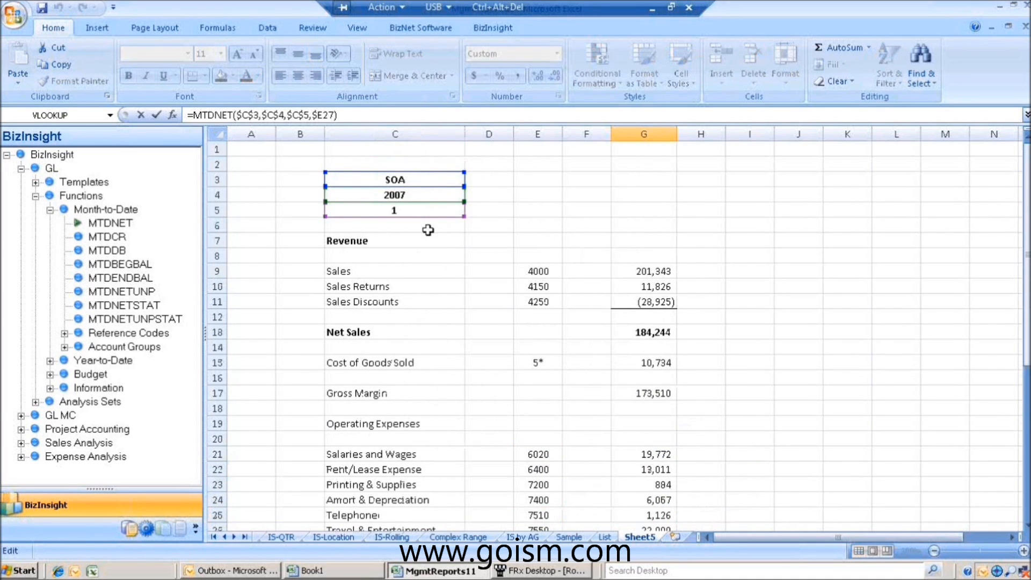
pyautogui.scroll(-3, 523, 456)
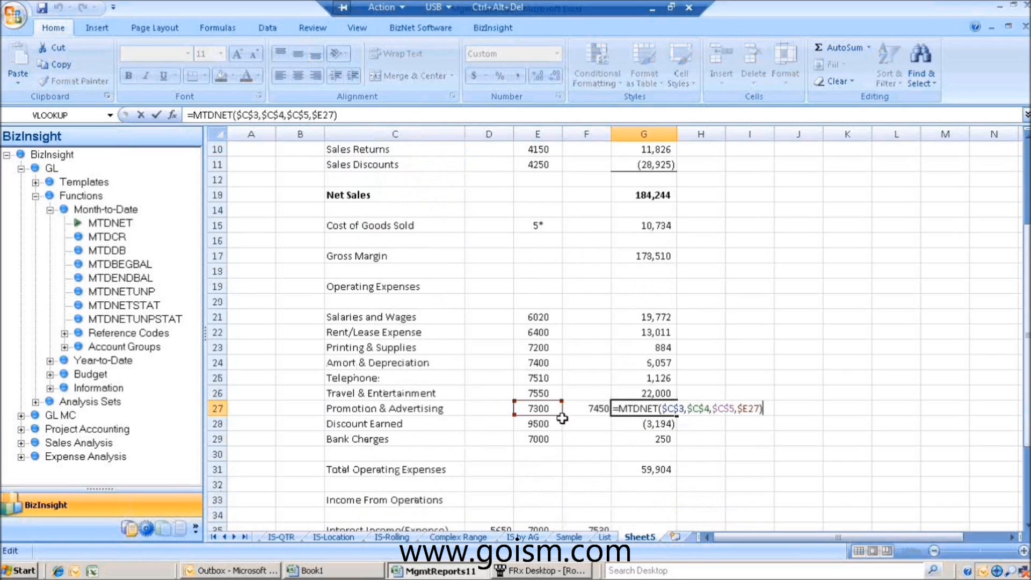
pyautogui.moveTo(580, 417); pyautogui.dragTo(587, 419)
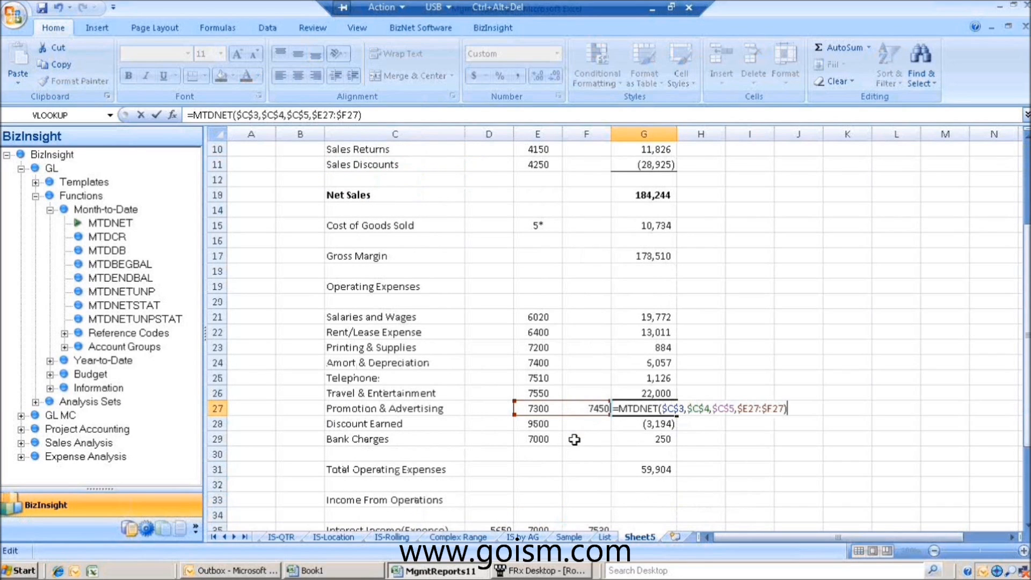
pyautogui.press('Return')
# Drill down on the Promotion & Advertising amount in G27 with GL Trans Details Pivot, then return to Sheet5.
pyautogui.click(640, 404)
pyautogui.rightClick(640, 404)
pyautogui.moveTo(693, 393)
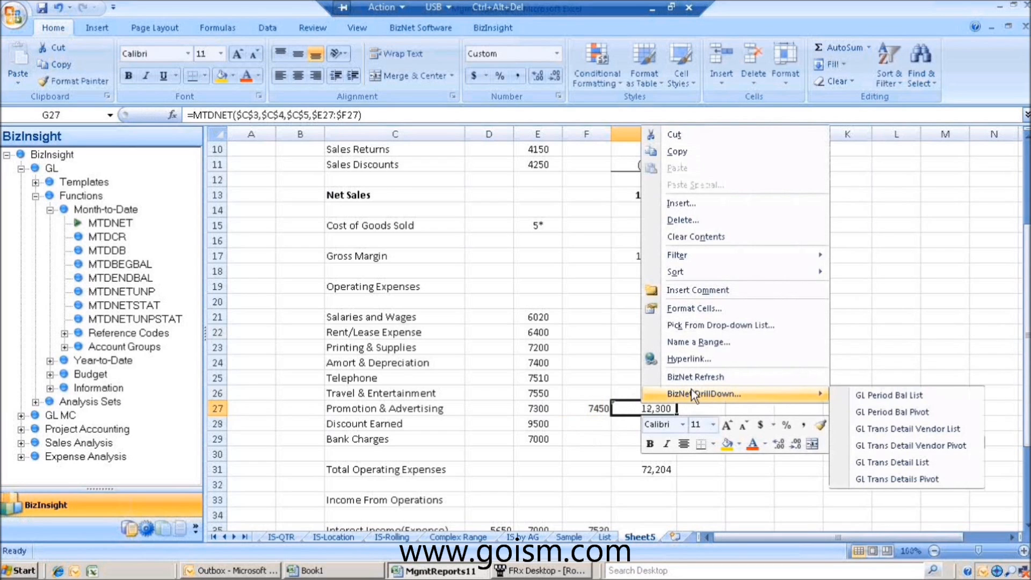
pyautogui.click(876, 479)
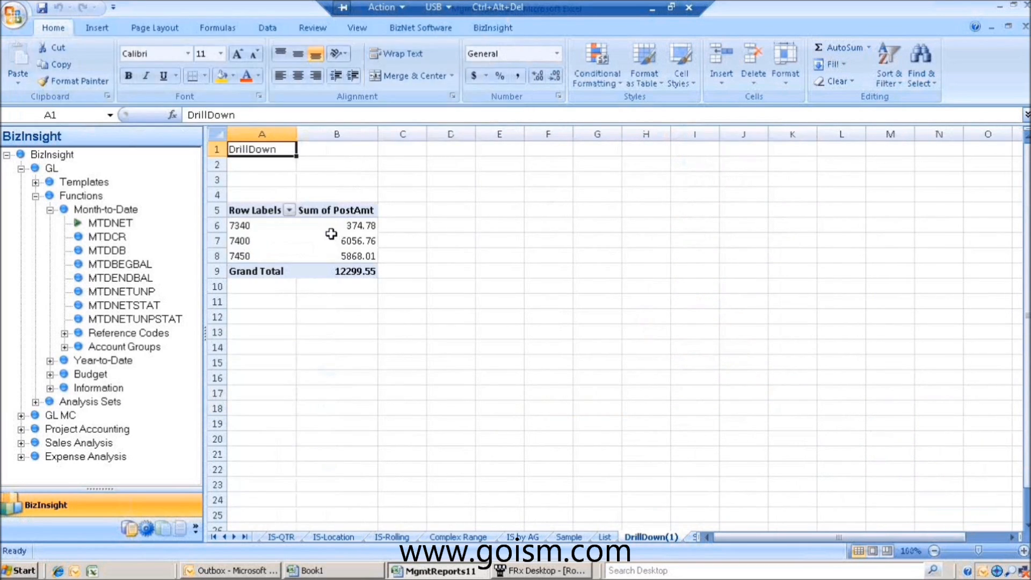
pyautogui.click(573, 538)
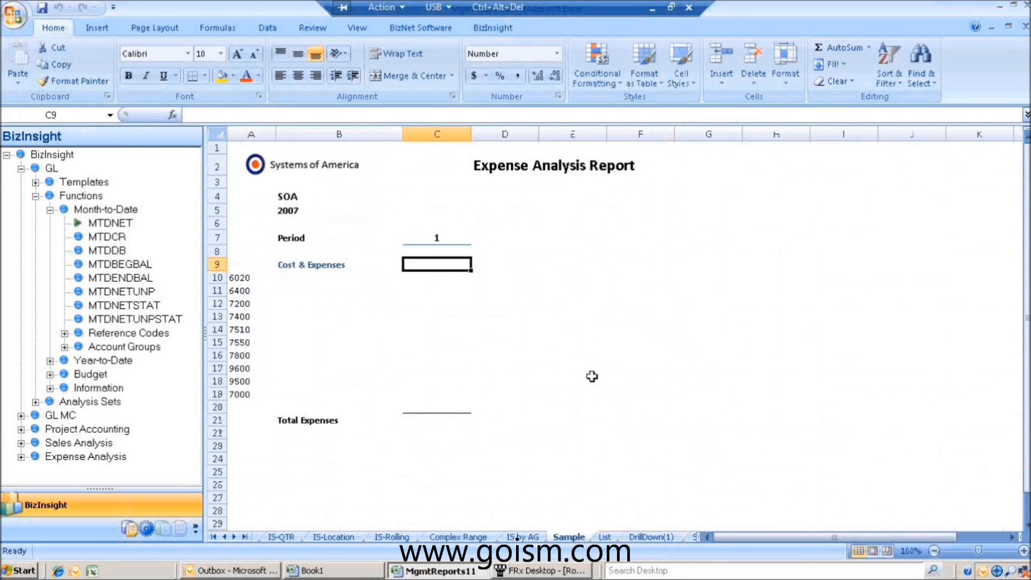
pyautogui.click(689, 536)
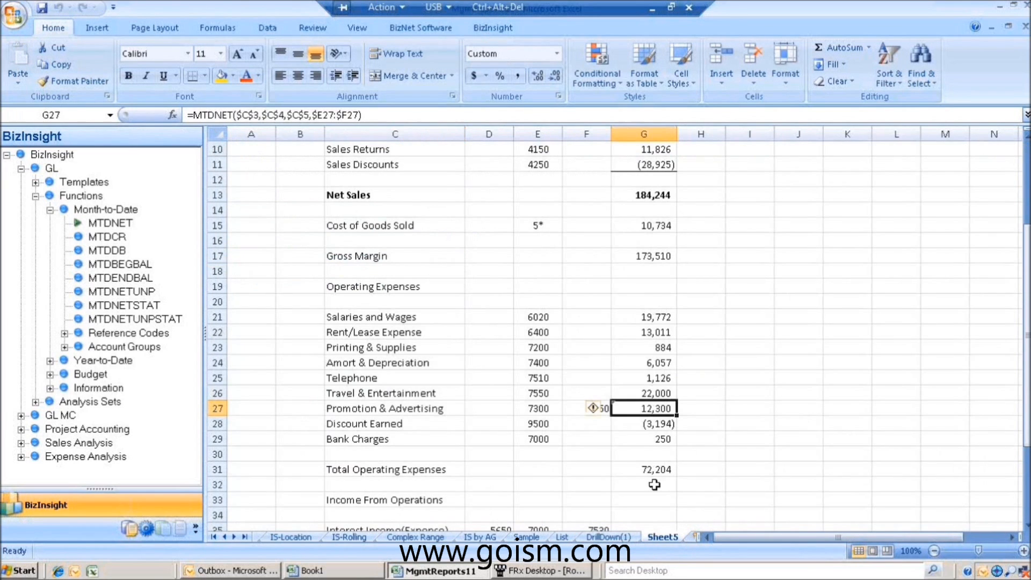
# Make the Total Operating Expenses row 31 bold.
pyautogui.scroll(-2, 635, 490)
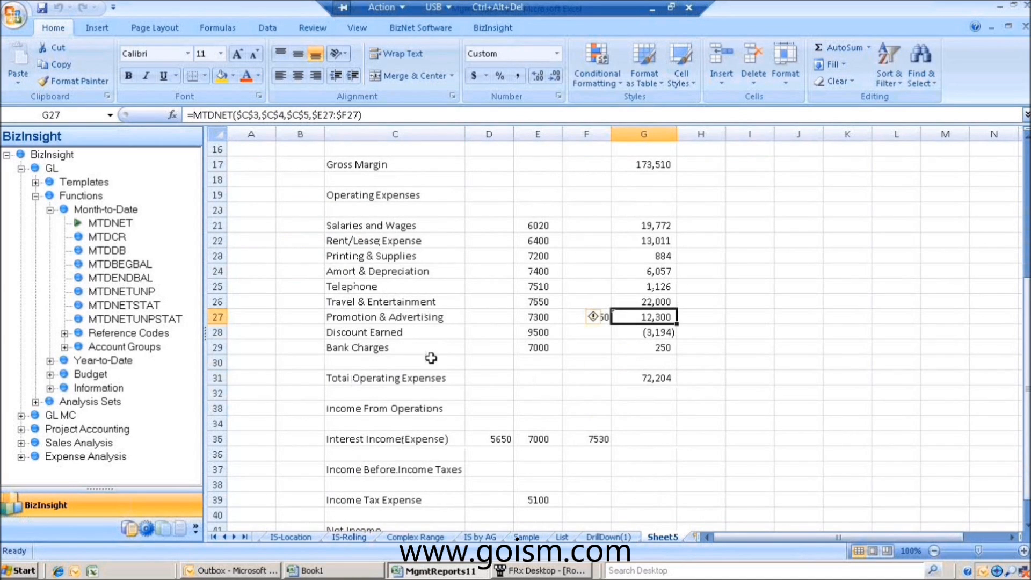
pyautogui.click(221, 379)
pyautogui.hotkey('ctrl', 'b')
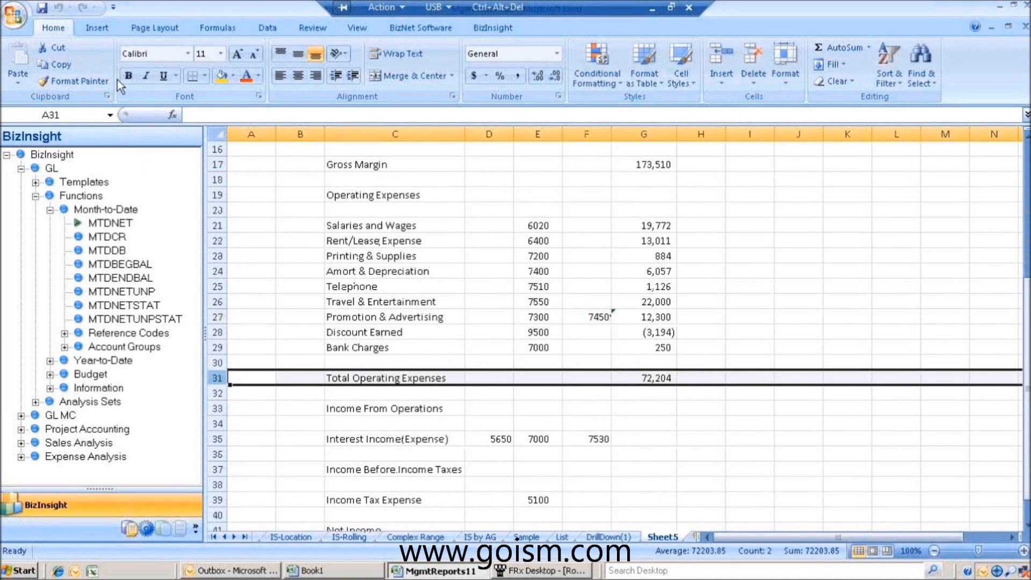
# Calculate Income From Operations in G33 as Gross Margin minus Total Operating Expenses with the formula =G17-G31.
pyautogui.click(666, 409)
pyautogui.write('=')
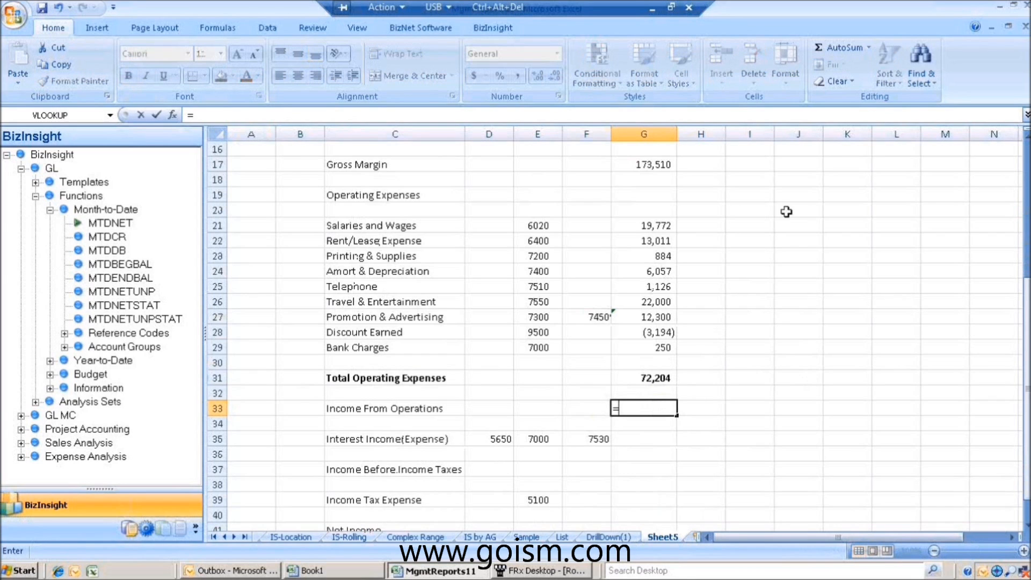
pyautogui.click(655, 163)
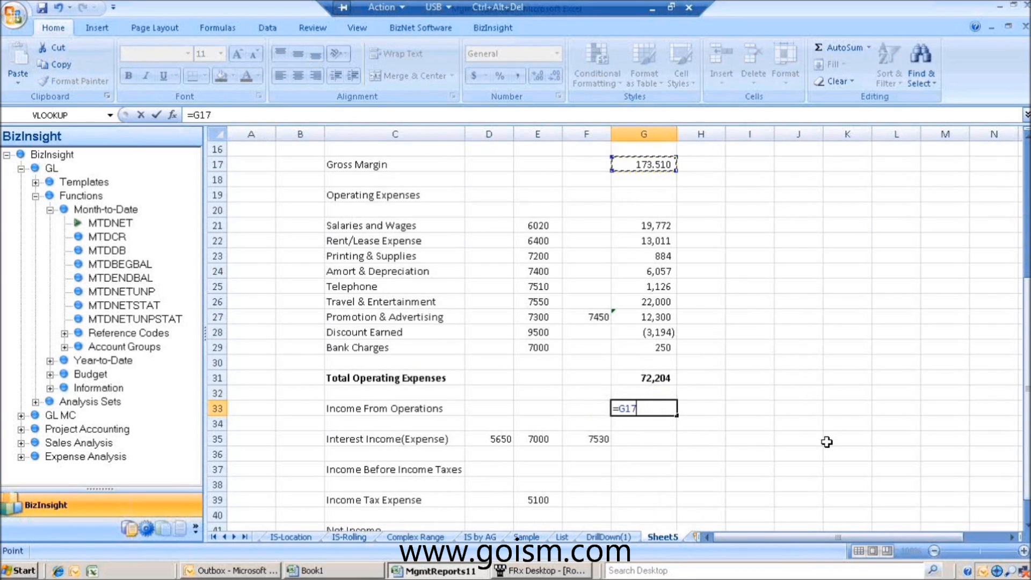
pyautogui.write('-')
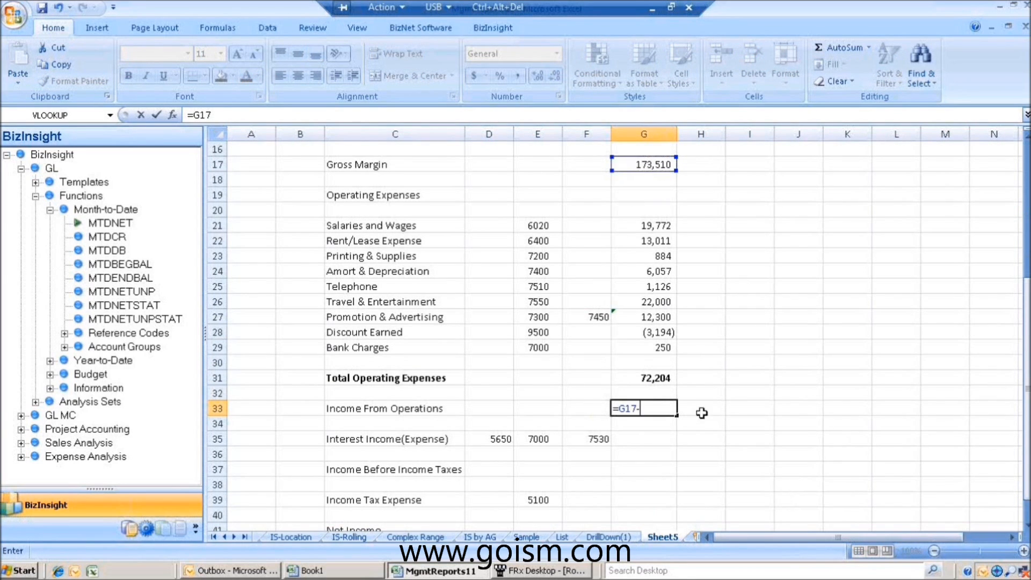
pyautogui.click(630, 376)
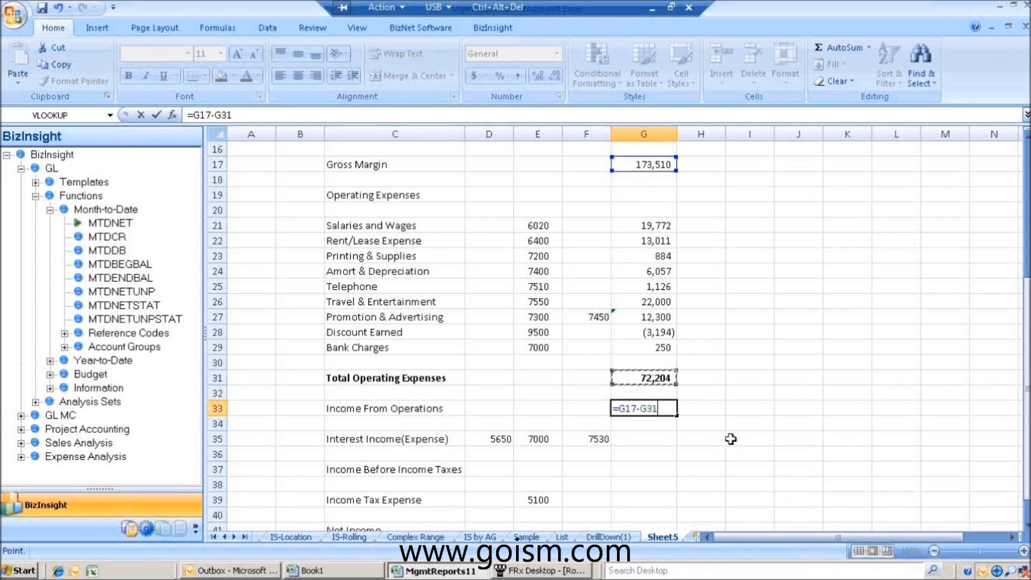
pyautogui.press('Return')
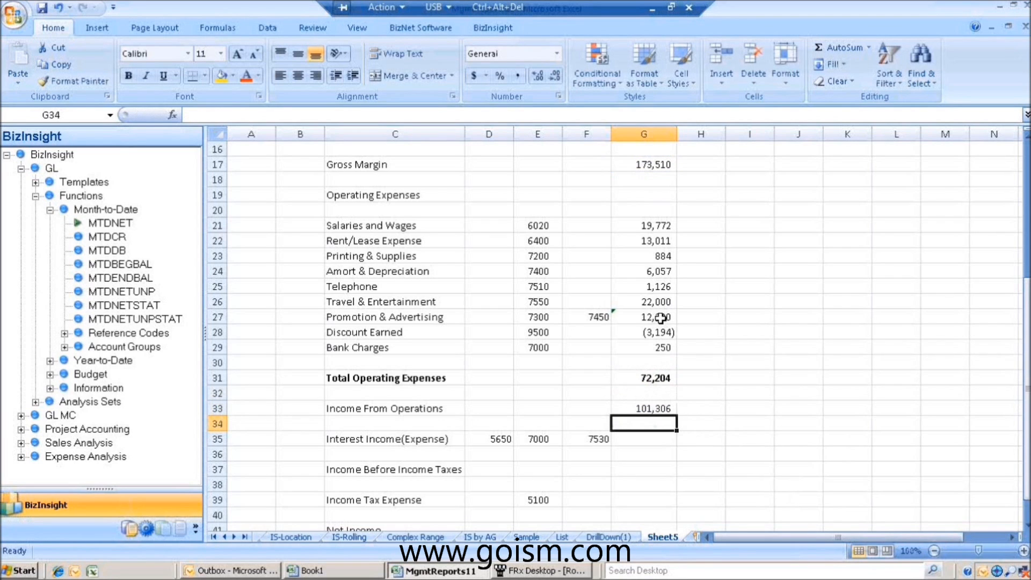
# Copy the G27 formula to Interest Income(Expense) in G35 and extend its account range to $D35:$F35.
pyautogui.click(661, 318)
pyautogui.rightClick(660, 318)
pyautogui.click(710, 62)
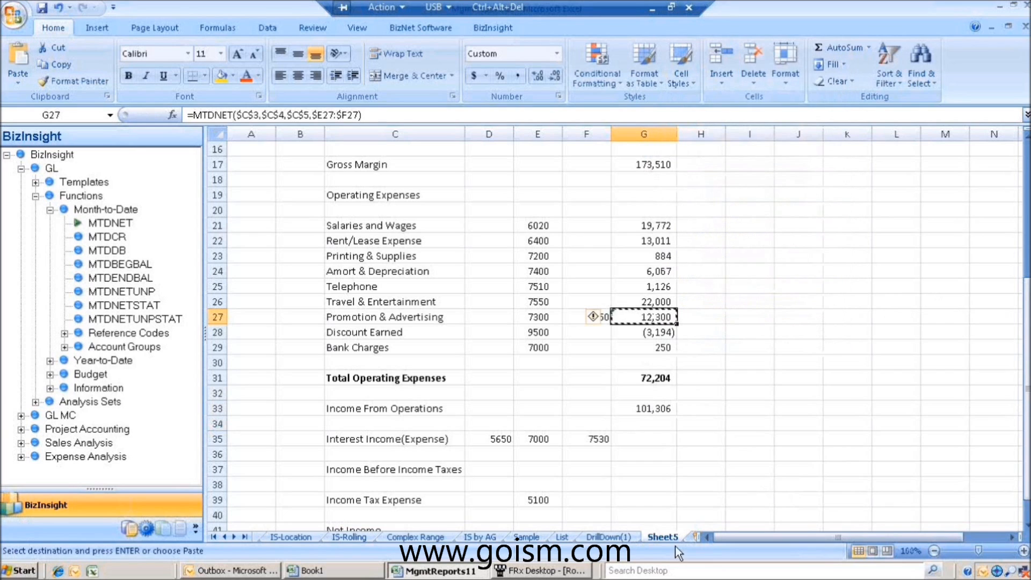
pyautogui.click(650, 438)
pyautogui.rightClick(650, 437)
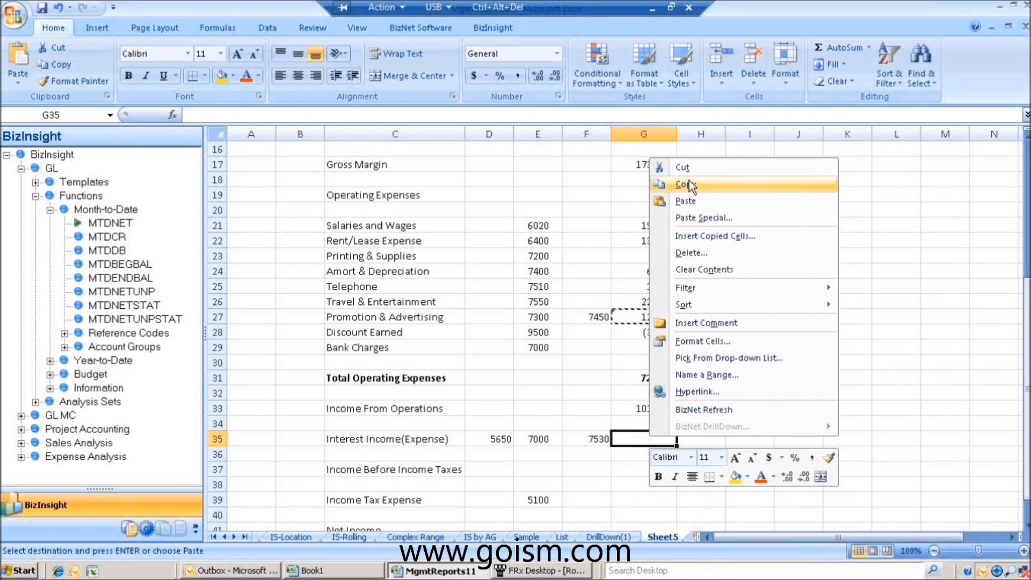
pyautogui.click(686, 201)
pyautogui.doubleClick(654, 435)
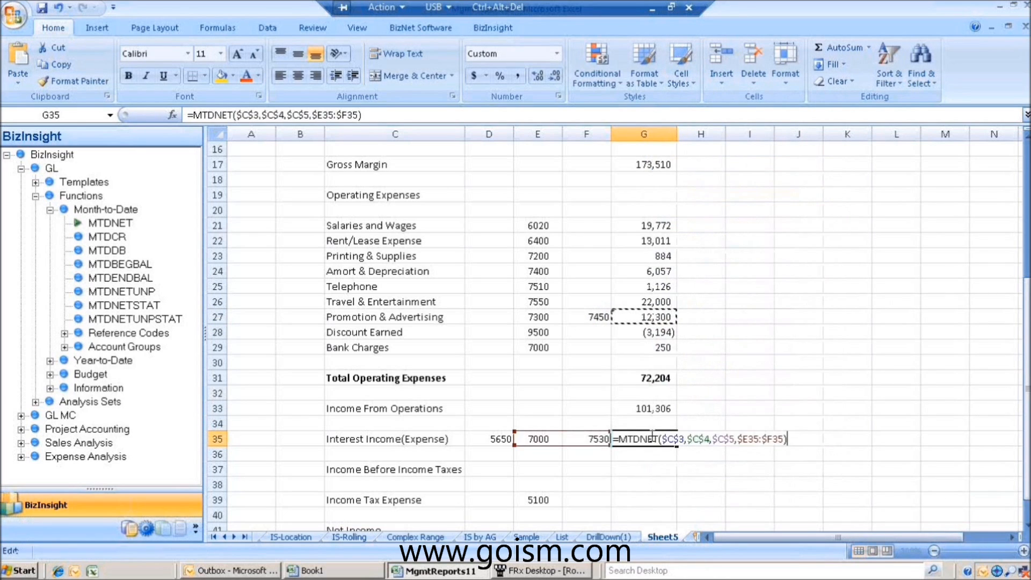
pyautogui.moveTo(515, 445); pyautogui.dragTo(474, 439)
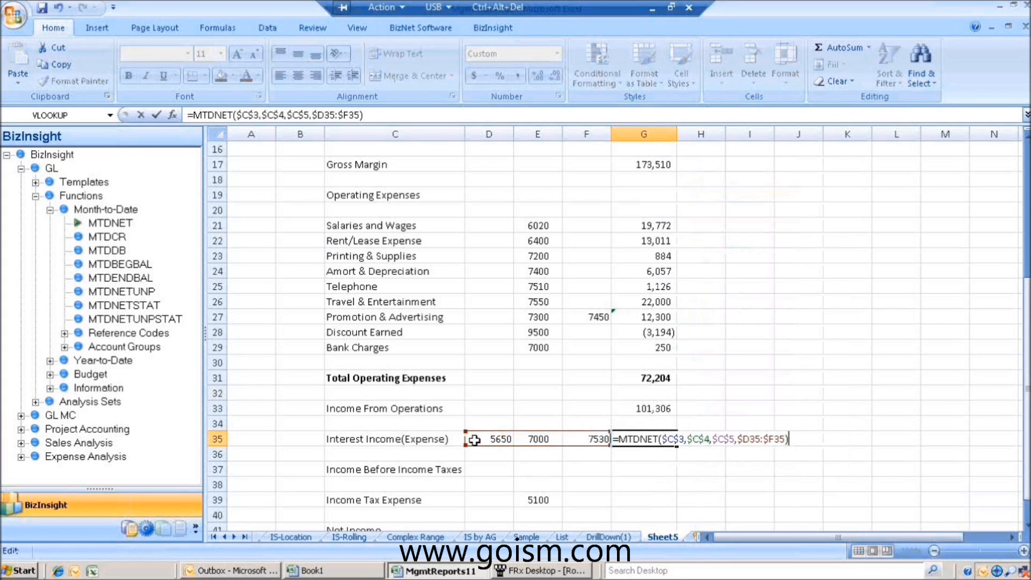
pyautogui.press('Return')
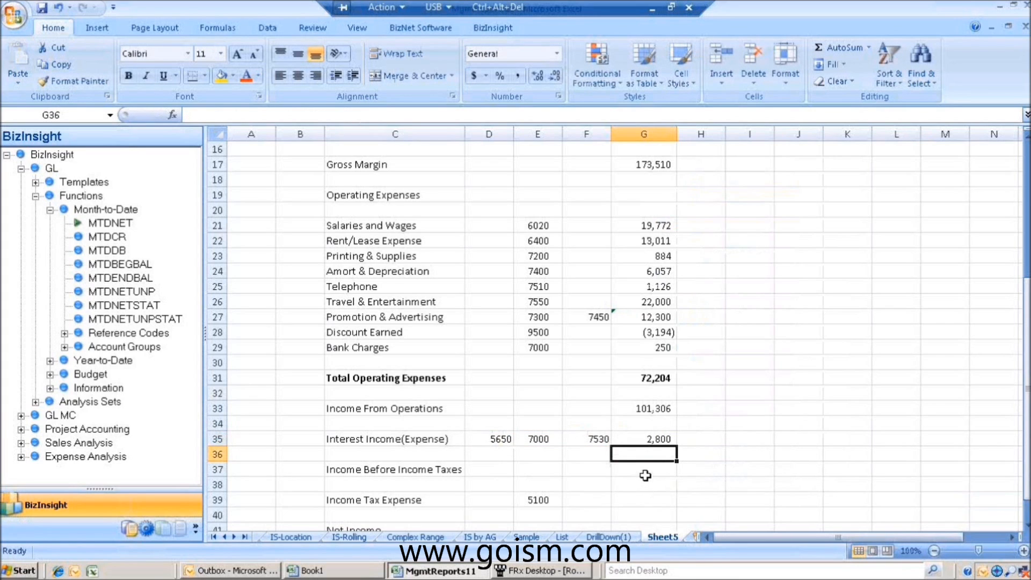
# Total Income Before Income Taxes in G37 with AutoSum over G33:G35.
pyautogui.click(645, 475)
pyautogui.click(820, 43)
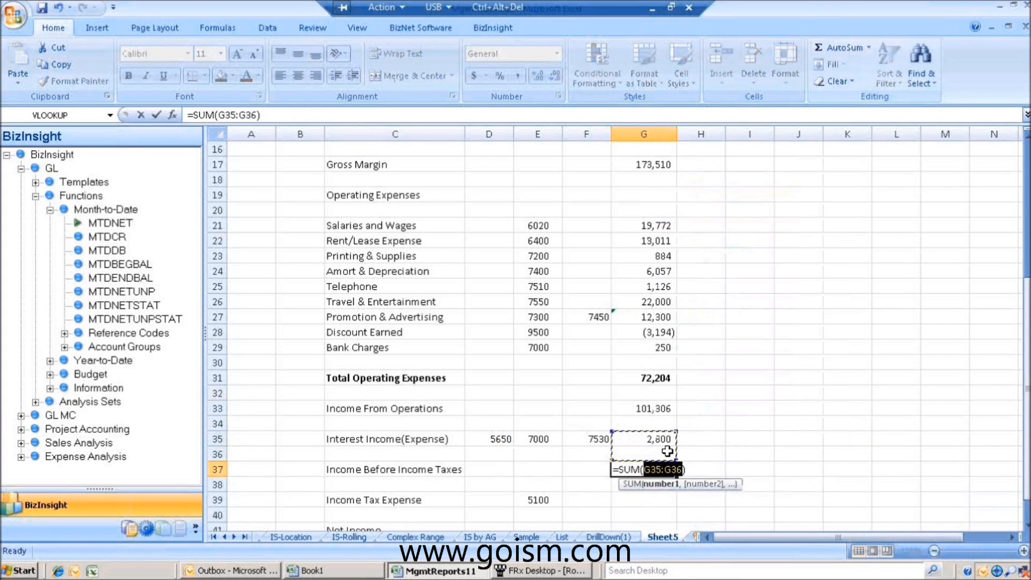
pyautogui.moveTo(644, 409); pyautogui.dragTo(645, 437)
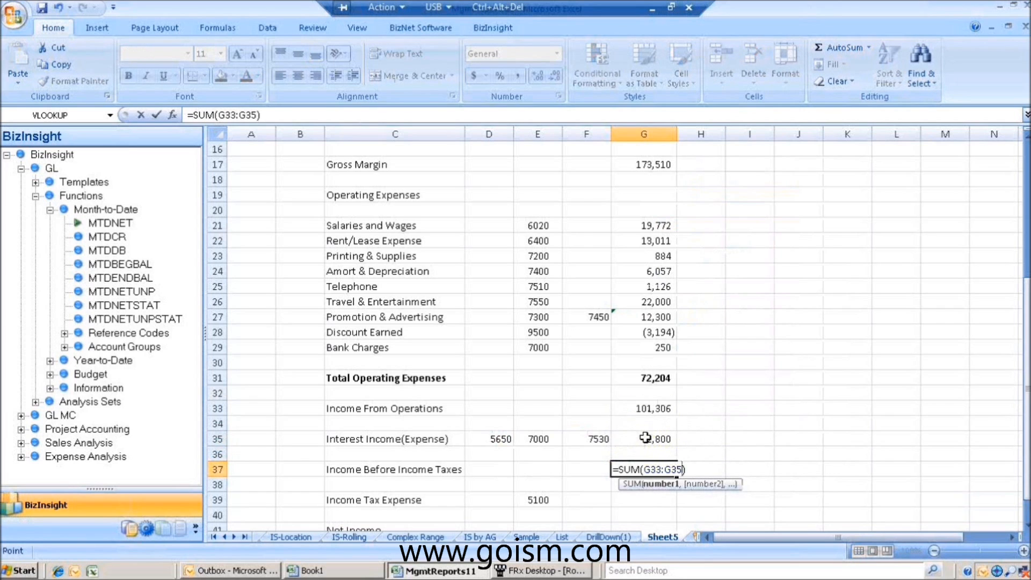
pyautogui.press('Return')
# Copy the Discount Earned MTDNET formula from G28 to Income Tax Expense in G39.
pyautogui.scroll(-2, 715, 483)
pyautogui.click(664, 410)
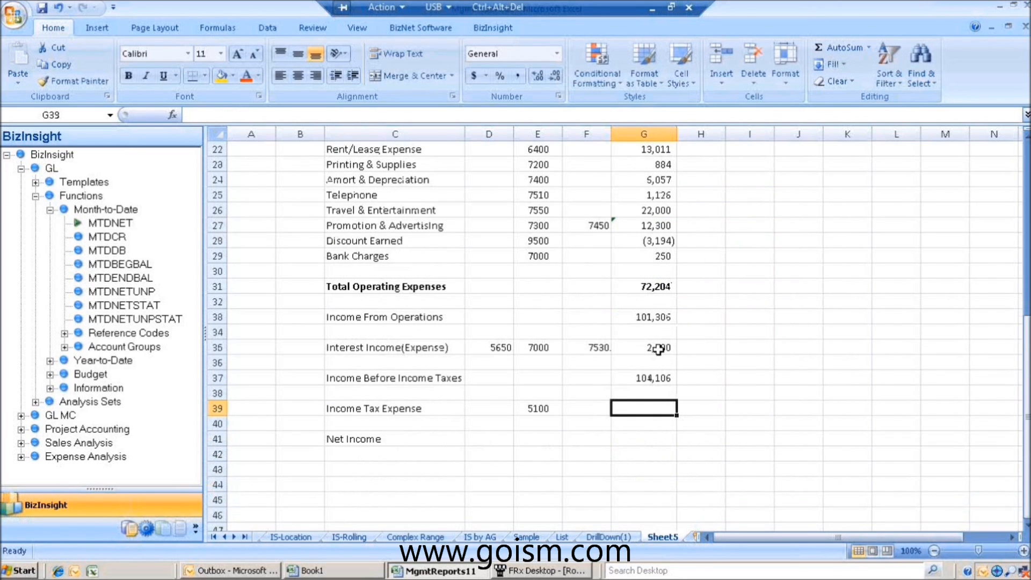
pyautogui.click(645, 243)
pyautogui.rightClick(647, 243)
pyautogui.click(671, 268)
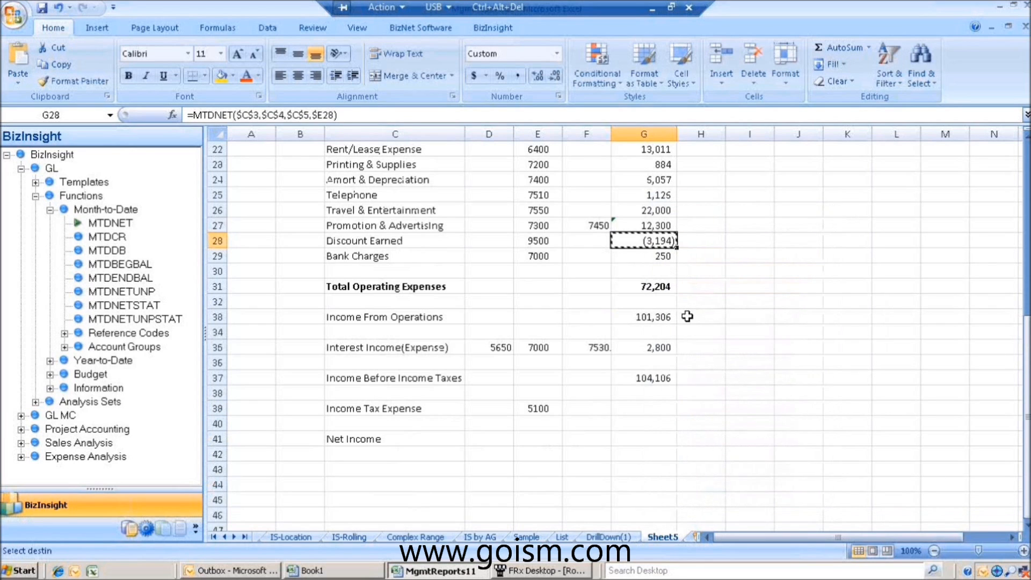
pyautogui.click(620, 414)
pyautogui.rightClick(622, 412)
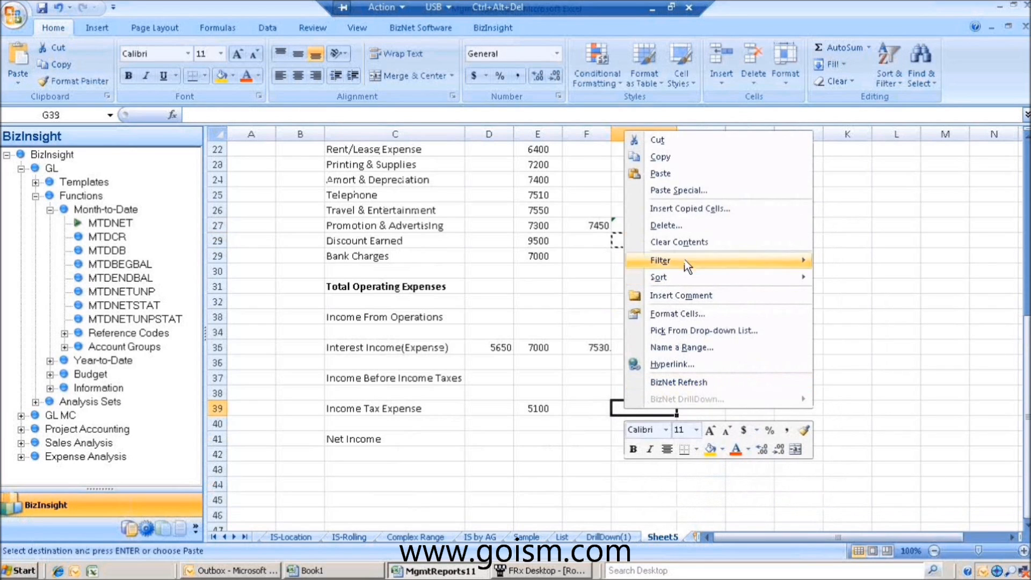
pyautogui.click(659, 173)
# Calculate Net Income in G41 with the formula =G37-G39 and make row 41 bold.
pyautogui.click(645, 439)
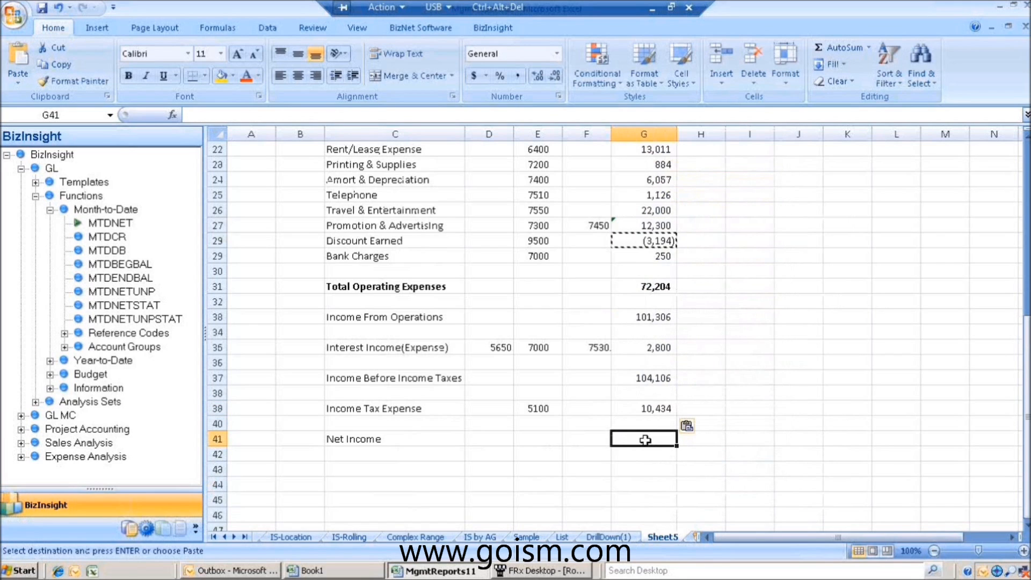
pyautogui.write('=')
pyautogui.click(655, 378)
pyautogui.write('-')
pyautogui.click(659, 409)
pyautogui.press('Return')
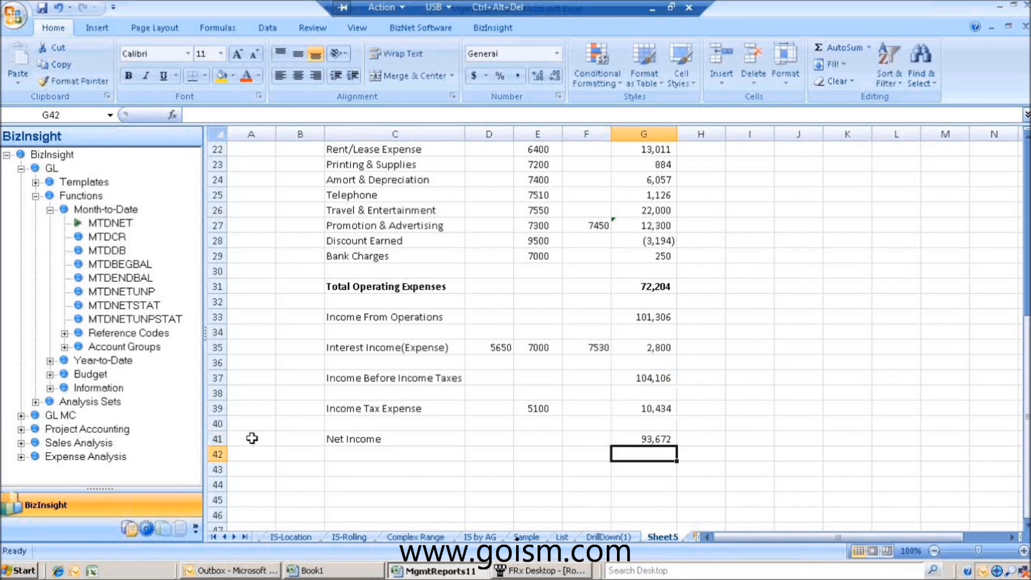
pyautogui.click(217, 438)
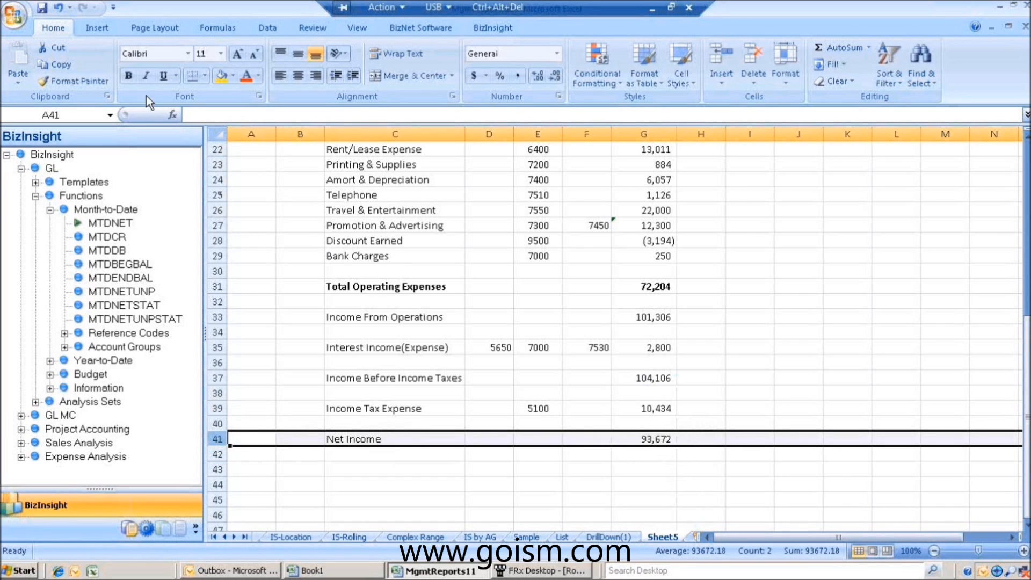
pyautogui.click(128, 76)
# Hide the worksheet gridlines on the income statement sheet.
pyautogui.scroll(7, 463, 294)
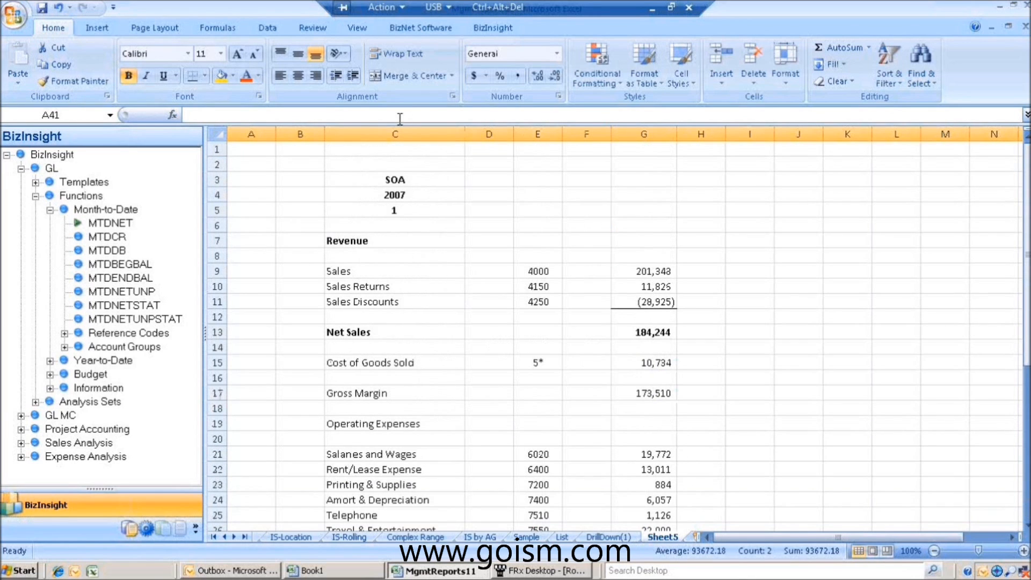
pyautogui.click(358, 28)
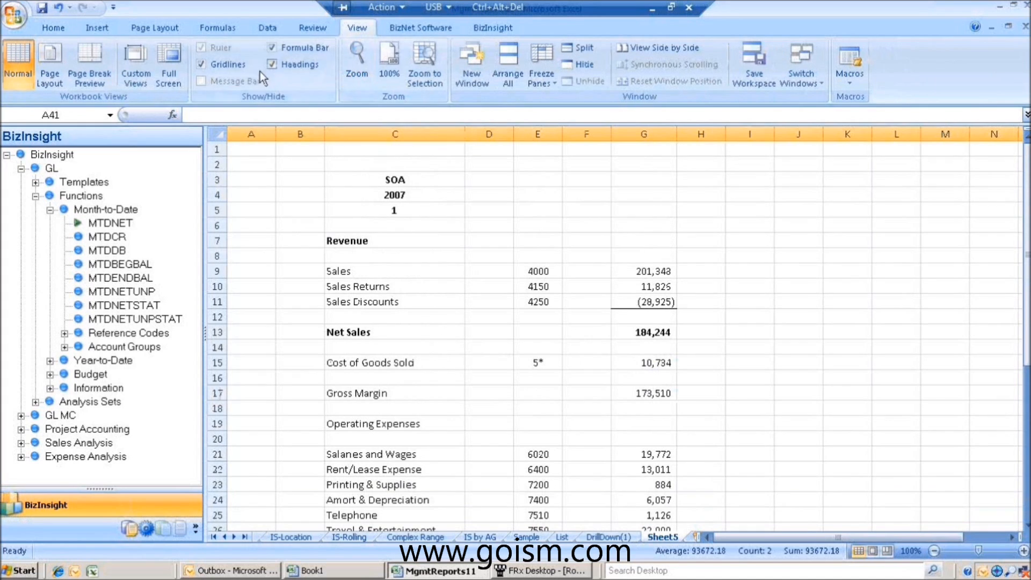
pyautogui.click(202, 64)
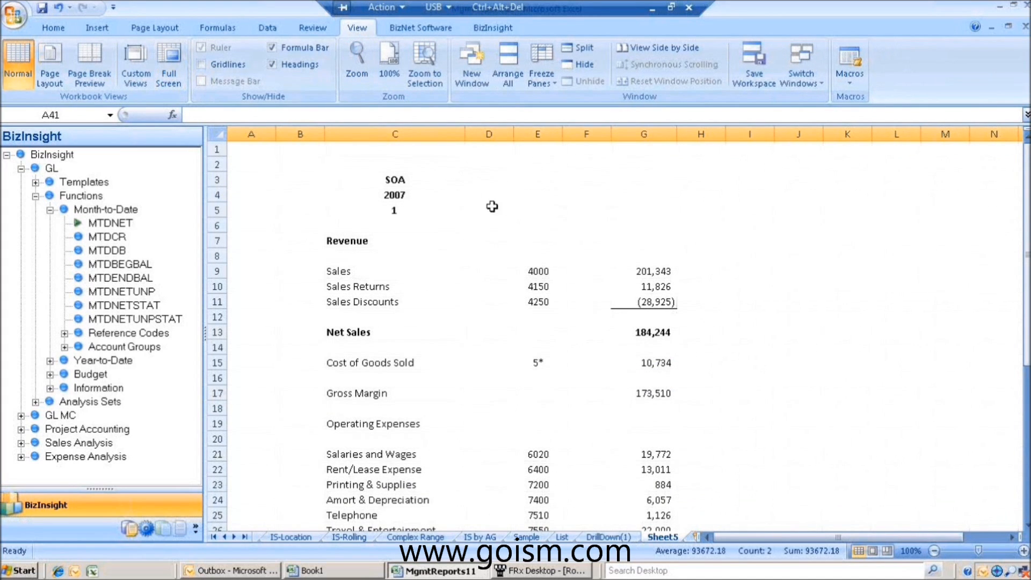
# Group the account columns D:F and collapse the group to hide them.
pyautogui.moveTo(497, 128); pyautogui.dragTo(586, 134)
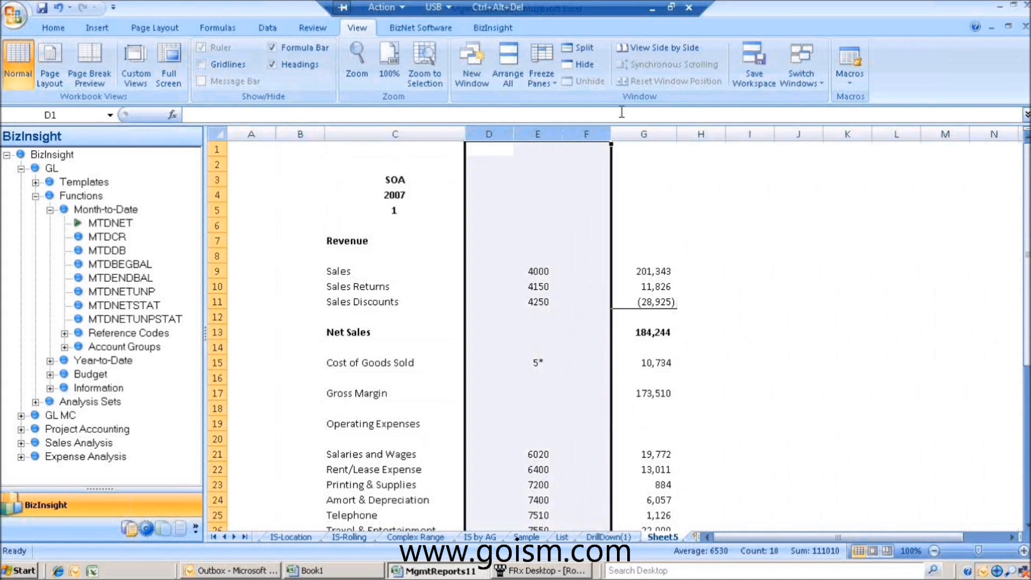
pyautogui.click(269, 28)
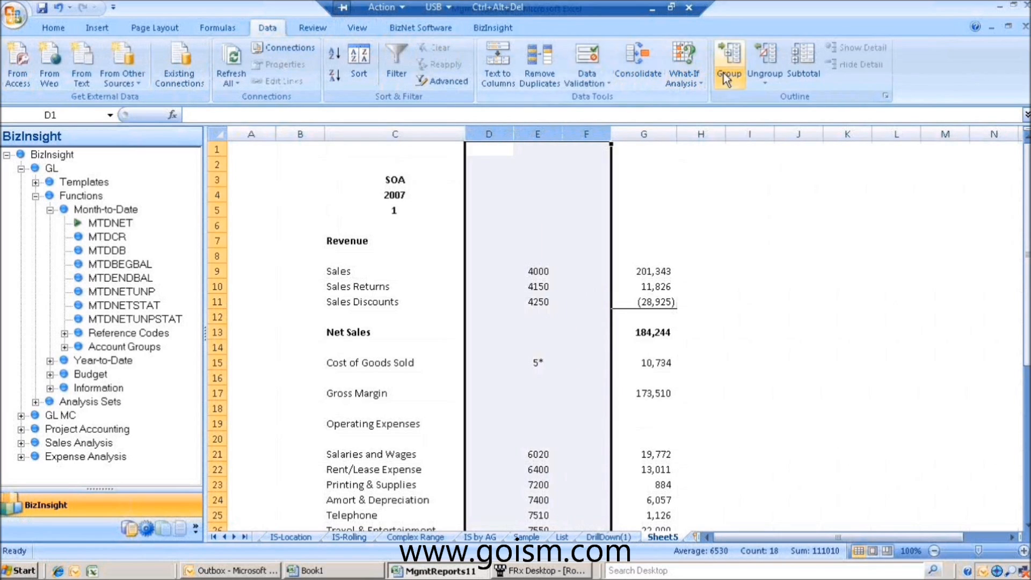
pyautogui.click(730, 81)
pyautogui.click(766, 98)
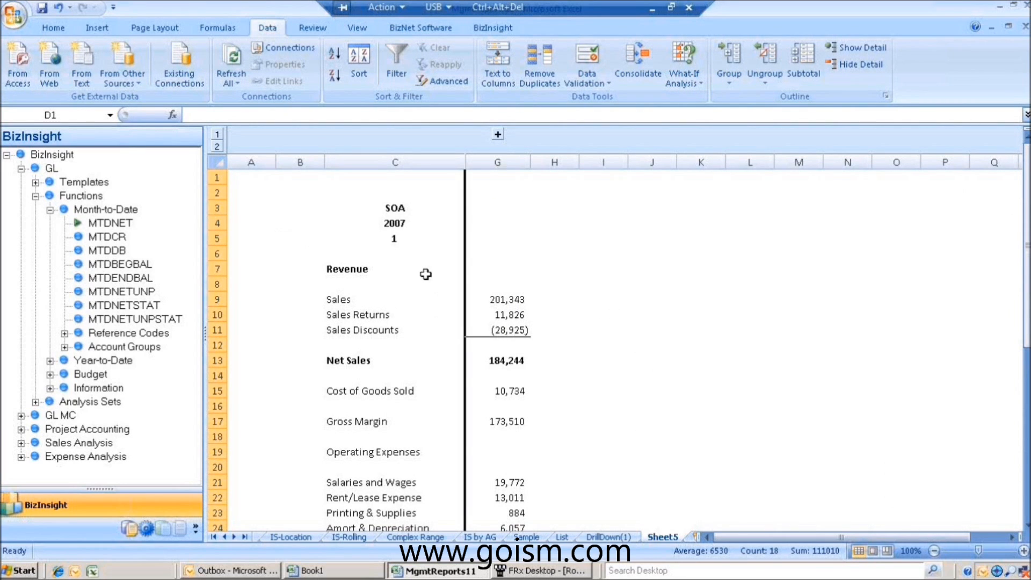
# Recalculate the report for other periods by setting the period in C5 to 2 and finally to 4.
pyautogui.click(397, 242)
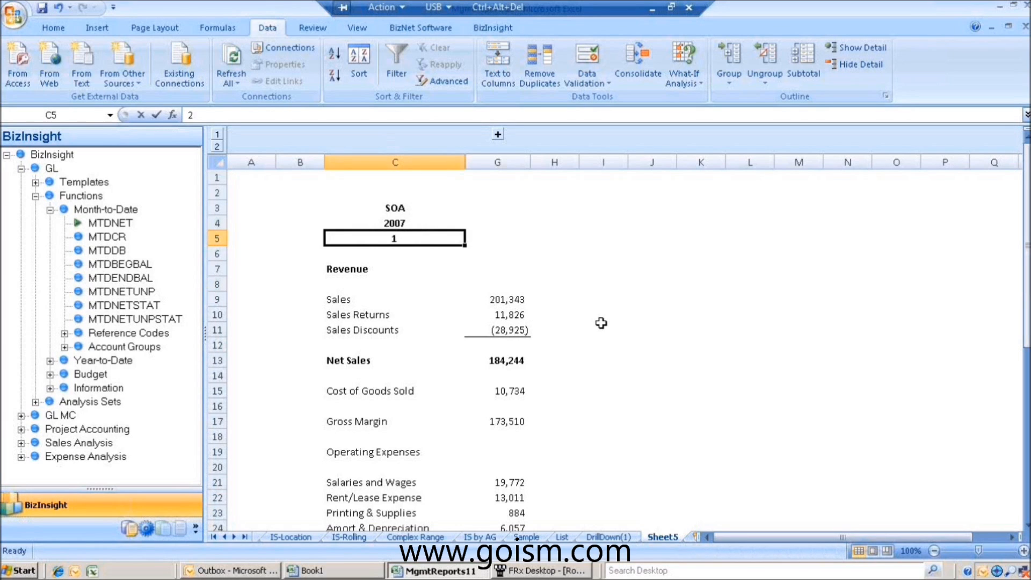
pyautogui.write('2')
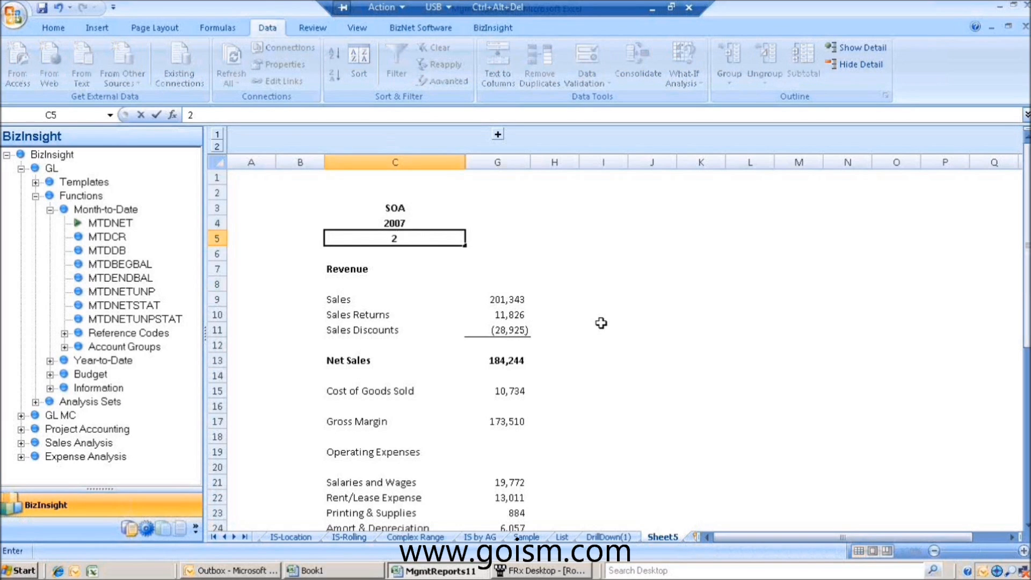
pyautogui.press('Return')
pyautogui.click(383, 234)
pyautogui.write('4')
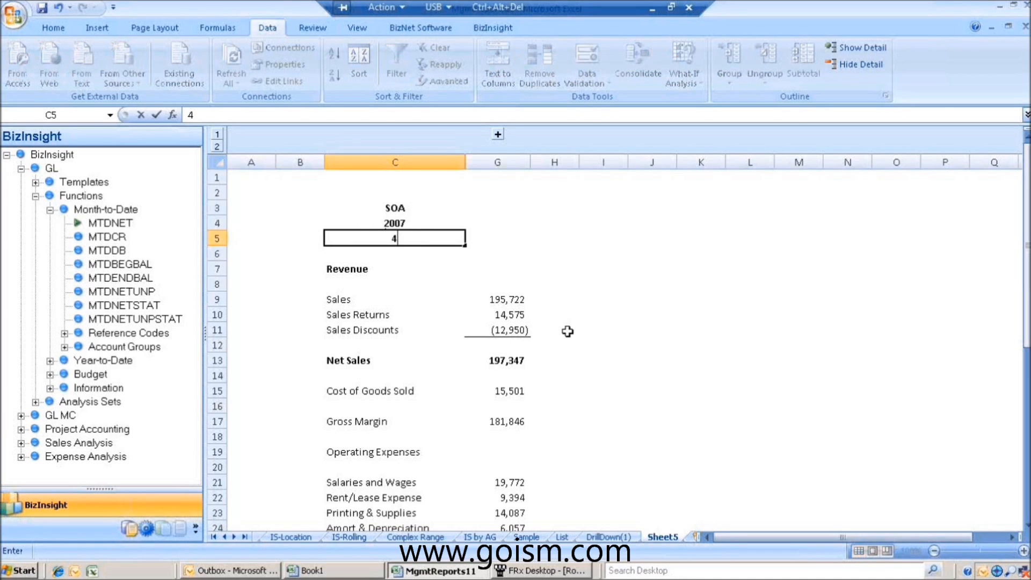
pyautogui.press('Return')
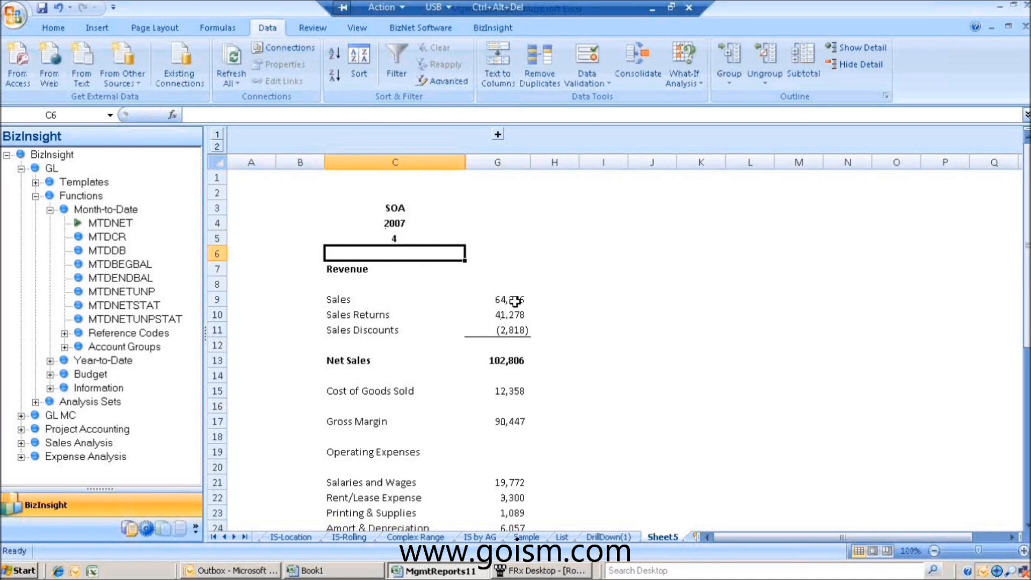
# Look at the BizNet DrillDown options for the Sales amount in G9 and close them without running one.
pyautogui.click(515, 300)
pyautogui.rightClick(515, 300)
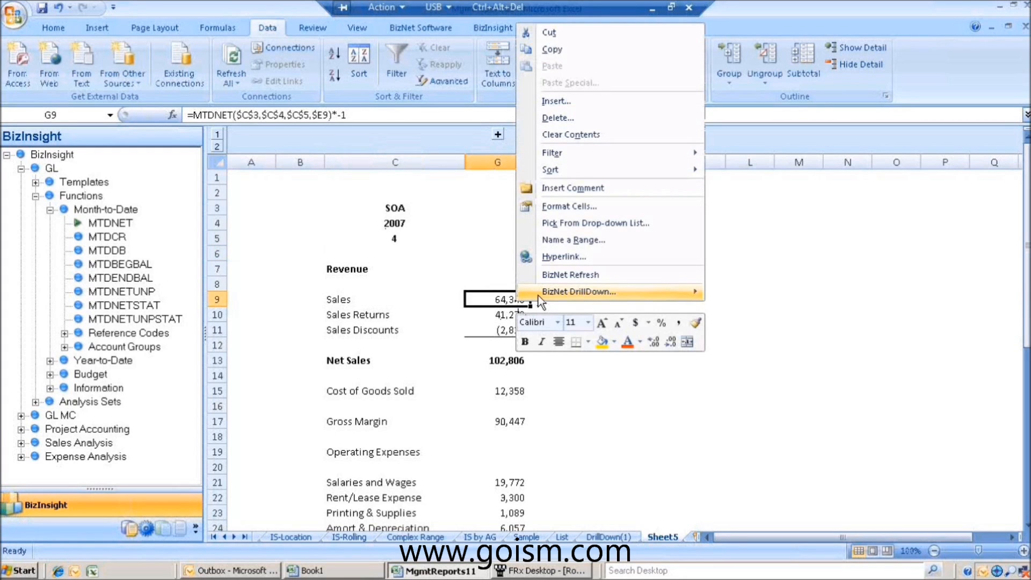
pyautogui.moveTo(538, 296)
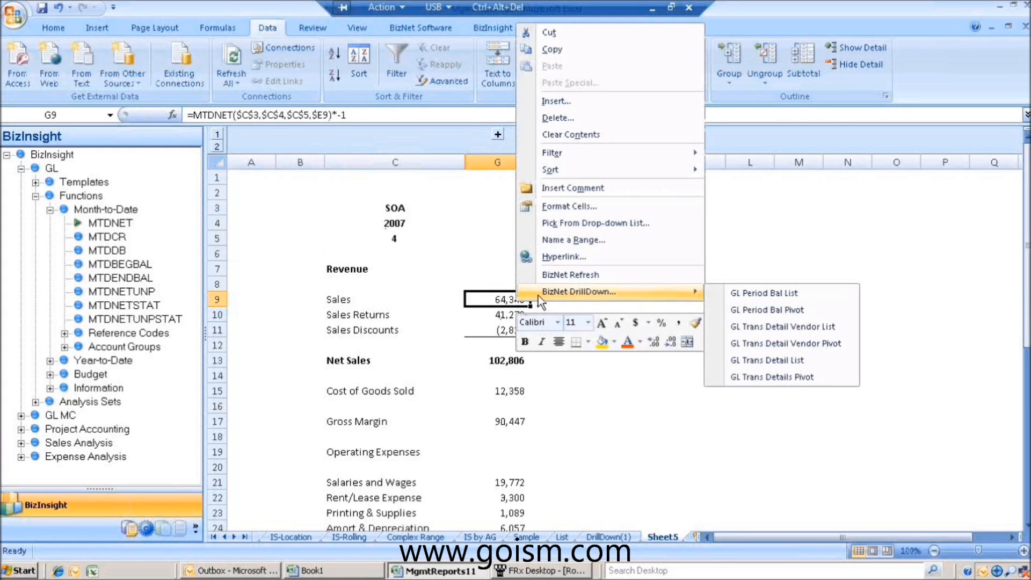
pyautogui.click(494, 271)
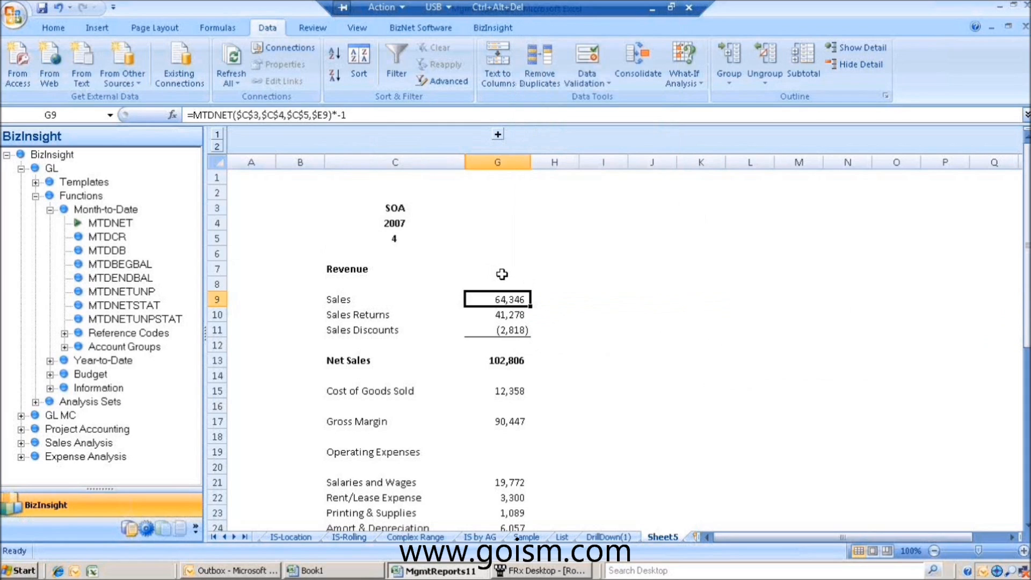
# Enter the column heading MTD in G8 above the Sales amount and center it.
pyautogui.click(500, 283)
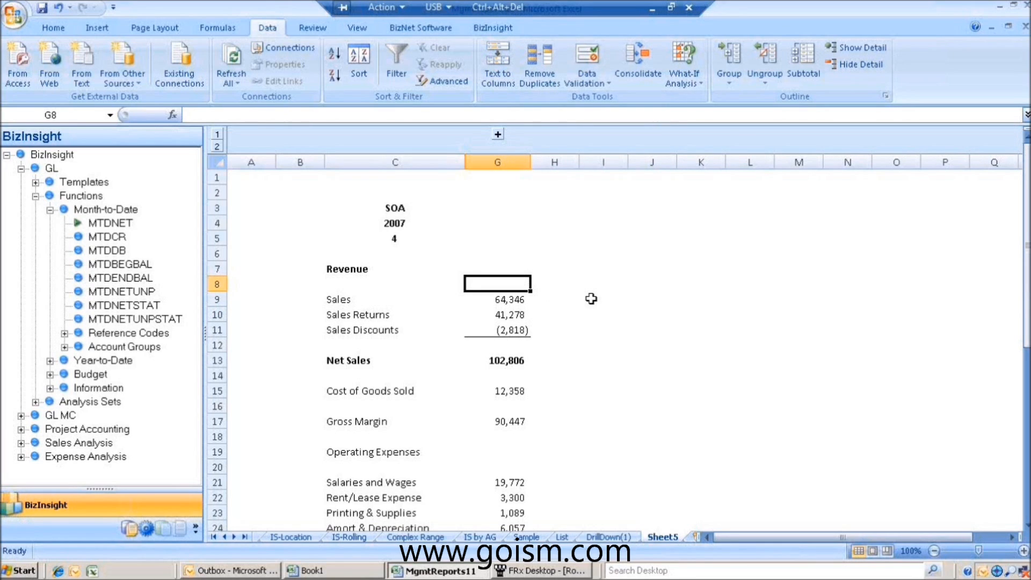
pyautogui.write('MTD')
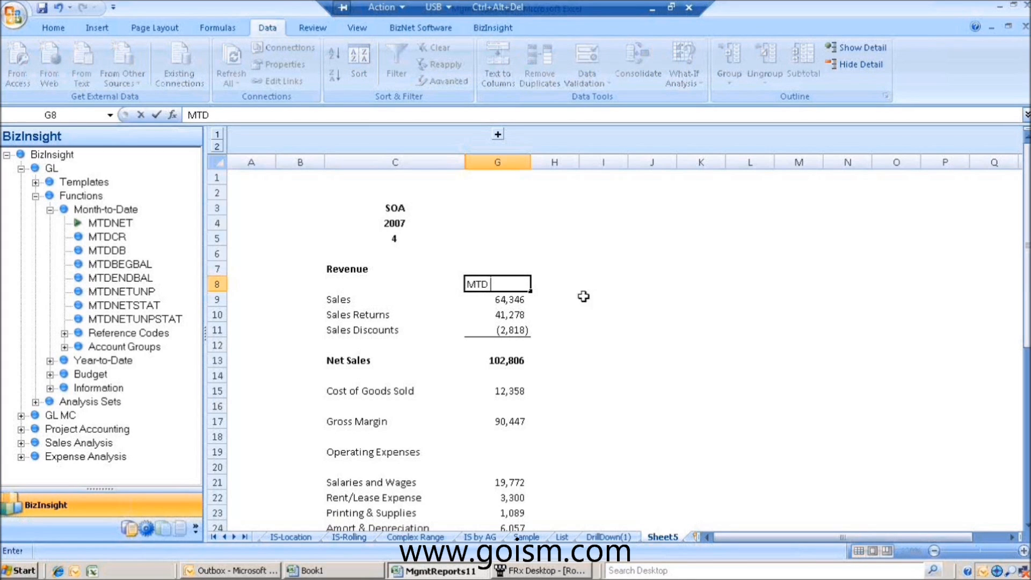
pyautogui.click(580, 344)
pyautogui.click(537, 284)
pyautogui.click(522, 288)
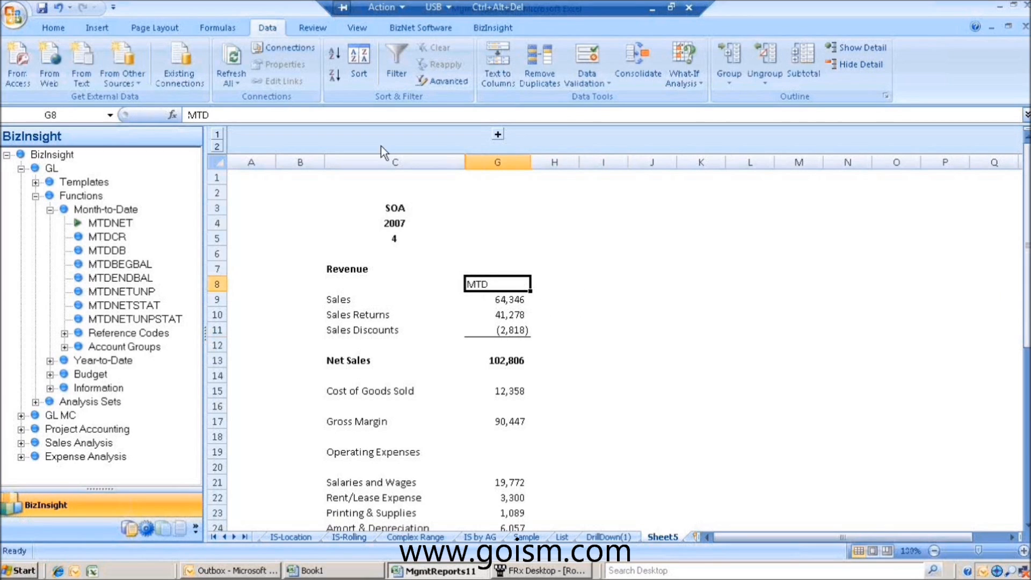
pyautogui.click(56, 30)
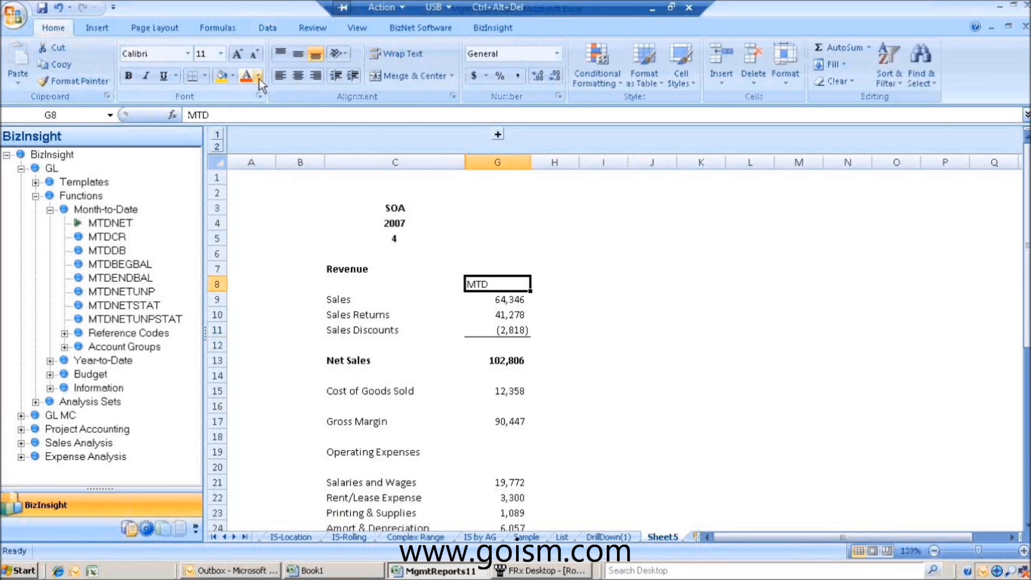
pyautogui.click(299, 75)
# Copy the MTD heading to H8 and change the copy to YTD.
pyautogui.moveTo(532, 290); pyautogui.dragTo(574, 284)
pyautogui.click(574, 285)
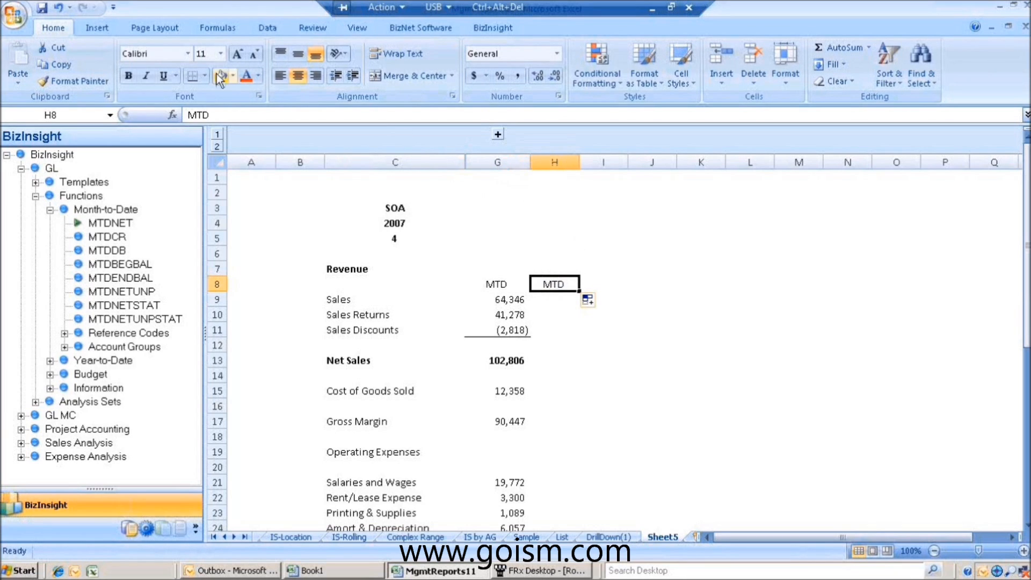
pyautogui.click(194, 116)
pyautogui.press('BackSpace')
pyautogui.write('Y')
pyautogui.press('Return')
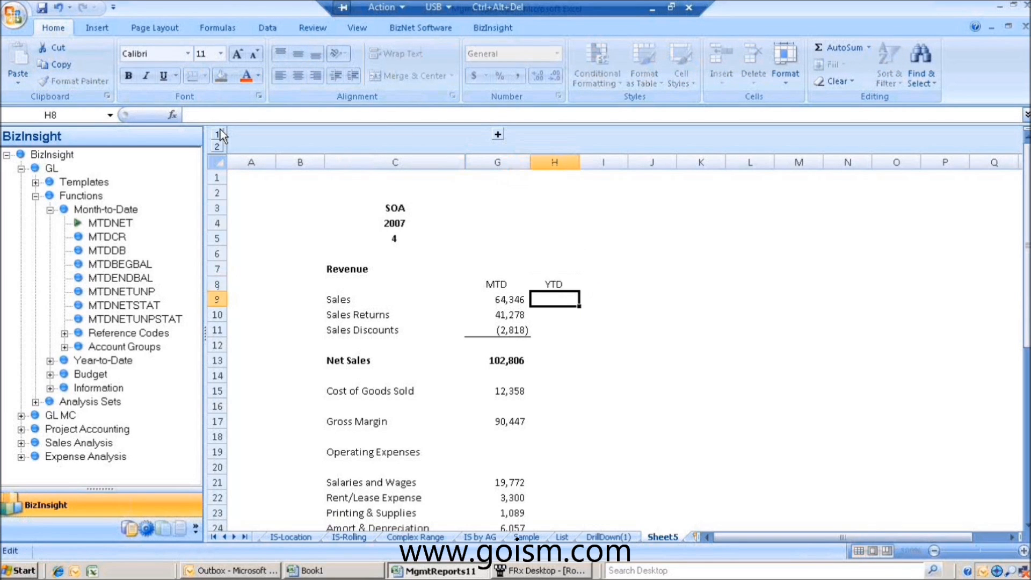
# Copy the Sales formula from G9 to H9 and change its function from MTDNET to YTDNET.
pyautogui.click(505, 310)
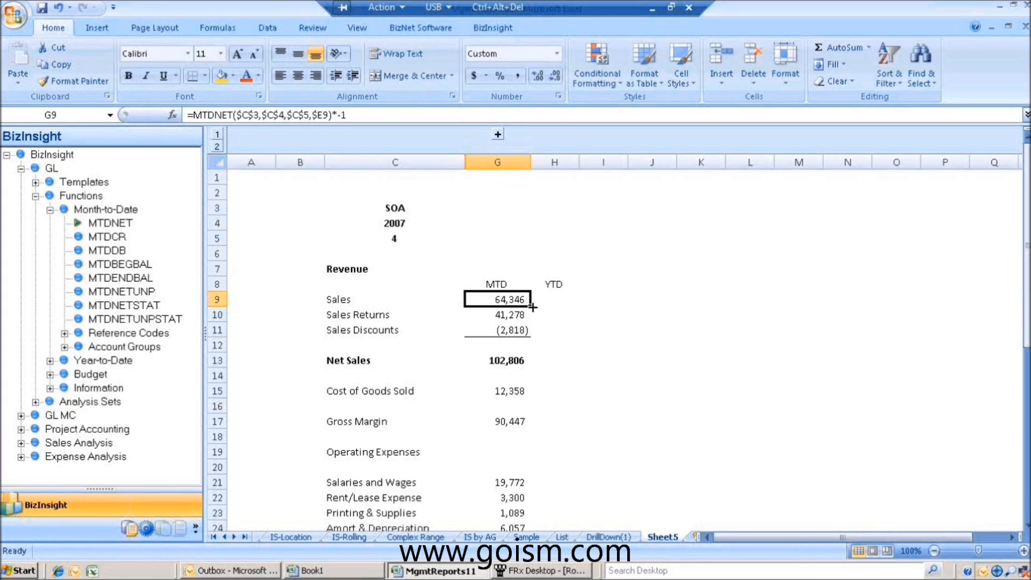
pyautogui.moveTo(532, 305); pyautogui.dragTo(577, 303)
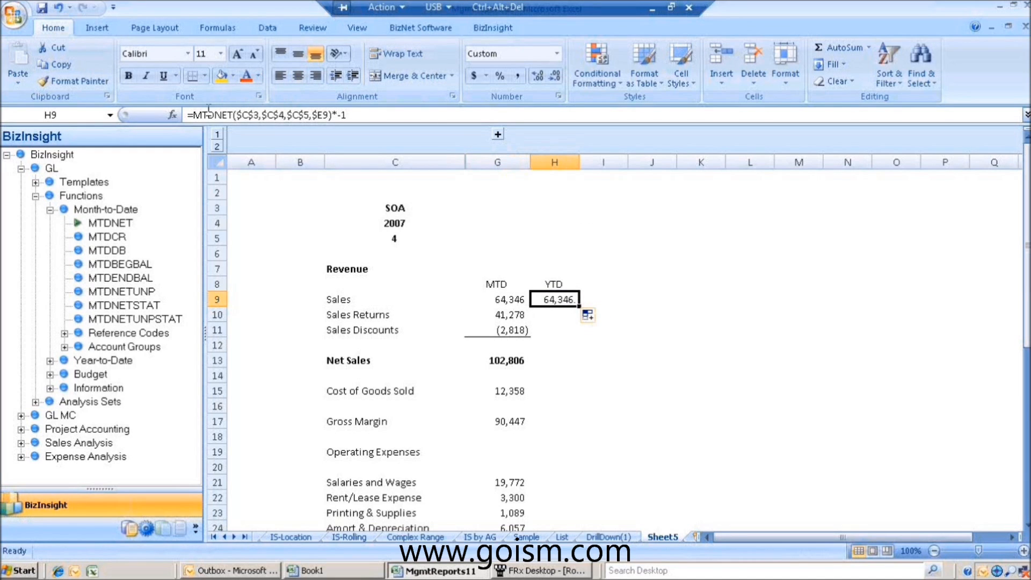
pyautogui.click(50, 361)
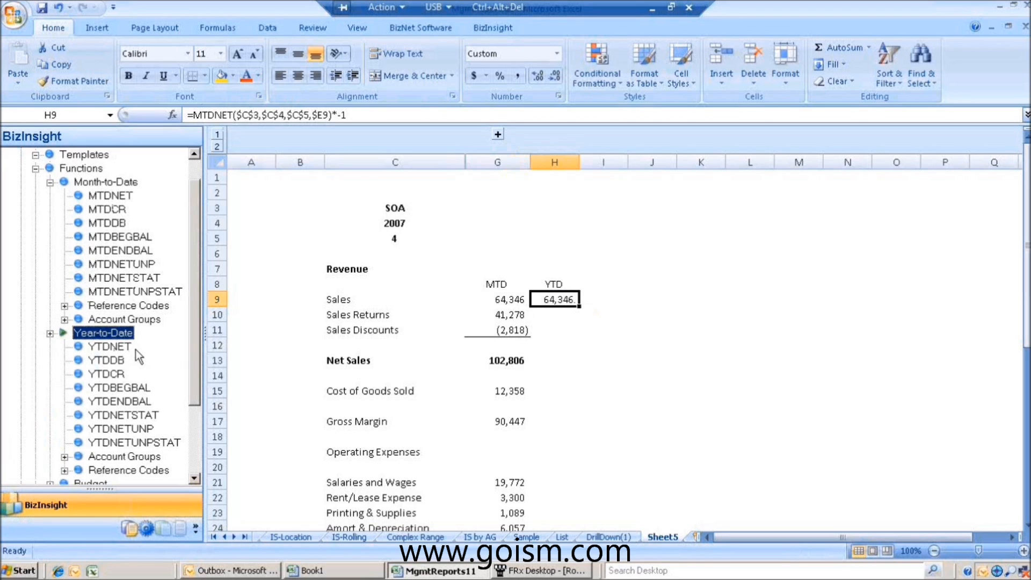
pyautogui.click(203, 112)
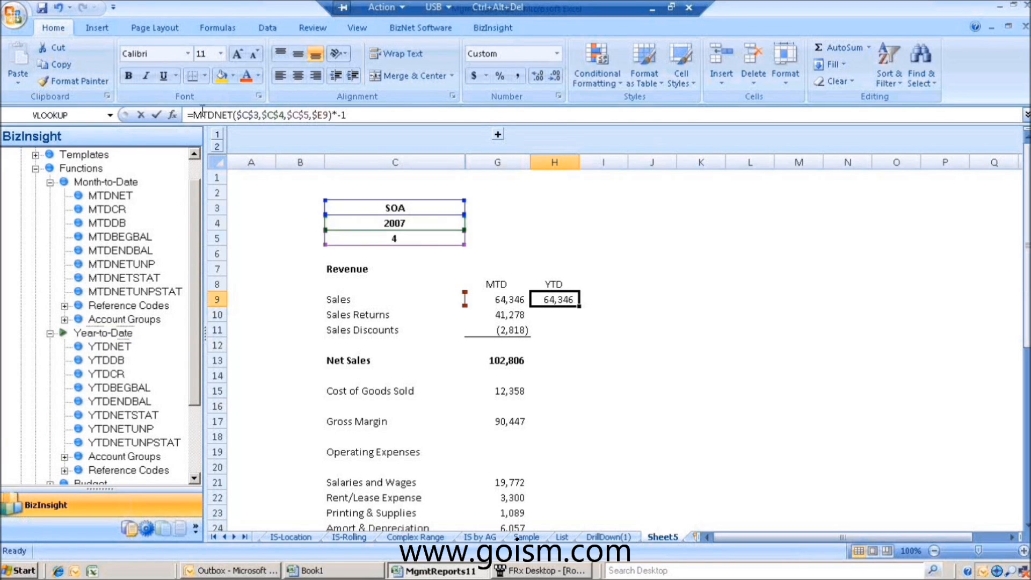
pyautogui.press('BackSpace')
pyautogui.write('Y')
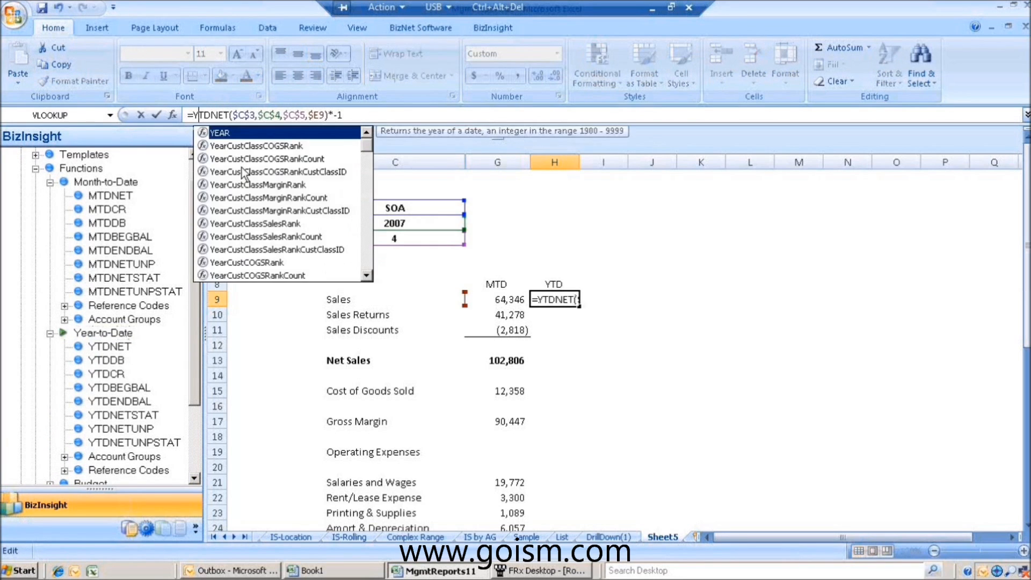
pyautogui.press('Return')
# Fill the YTD formula down to H11 for Sales Returns and Sales Discounts, and copy the Net Sales total to H13.
pyautogui.moveTo(507, 306); pyautogui.dragTo(580, 330)
pyautogui.click(594, 346)
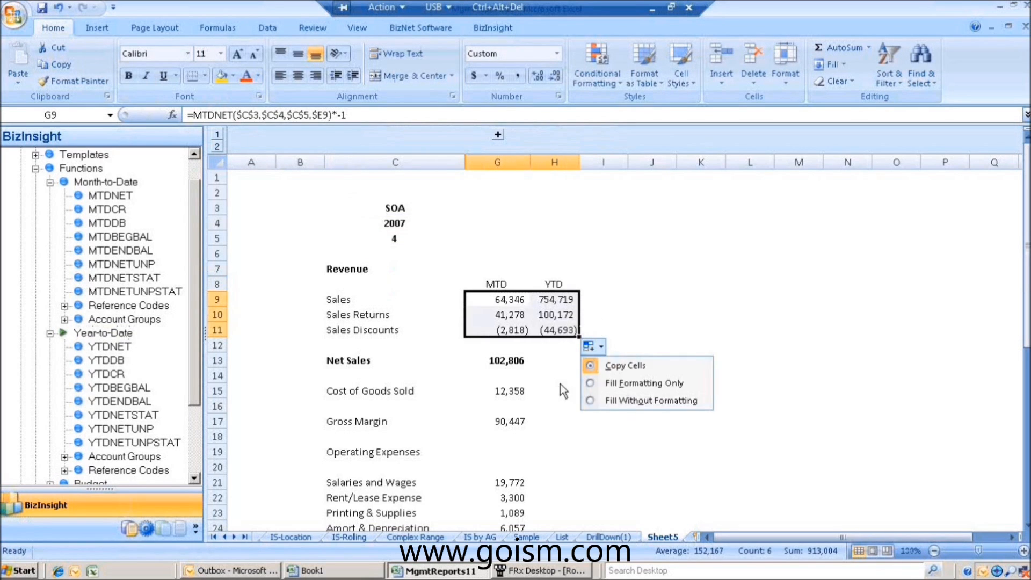
pyautogui.click(487, 367)
pyautogui.moveTo(530, 369); pyautogui.dragTo(575, 370)
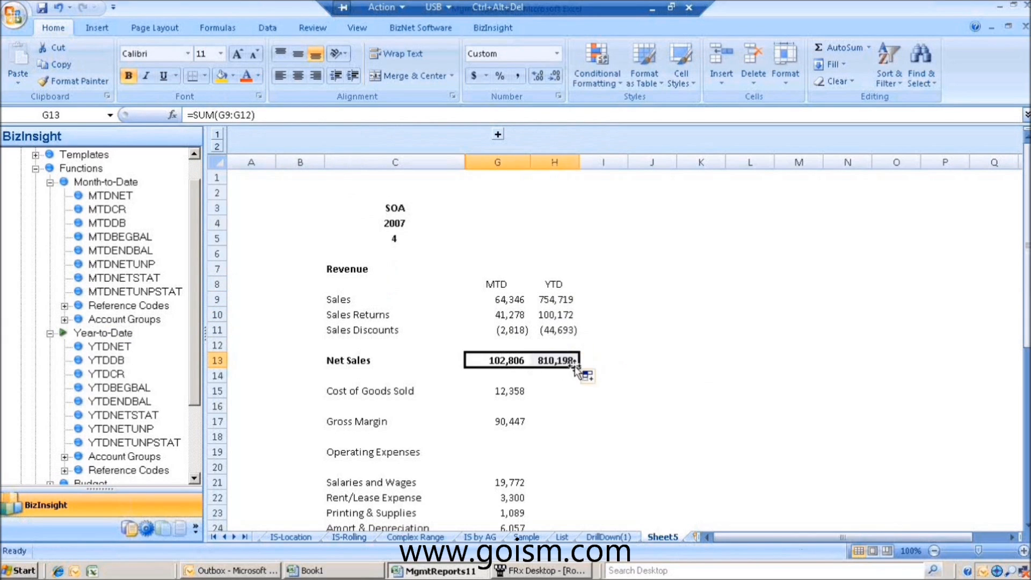
pyautogui.click(647, 390)
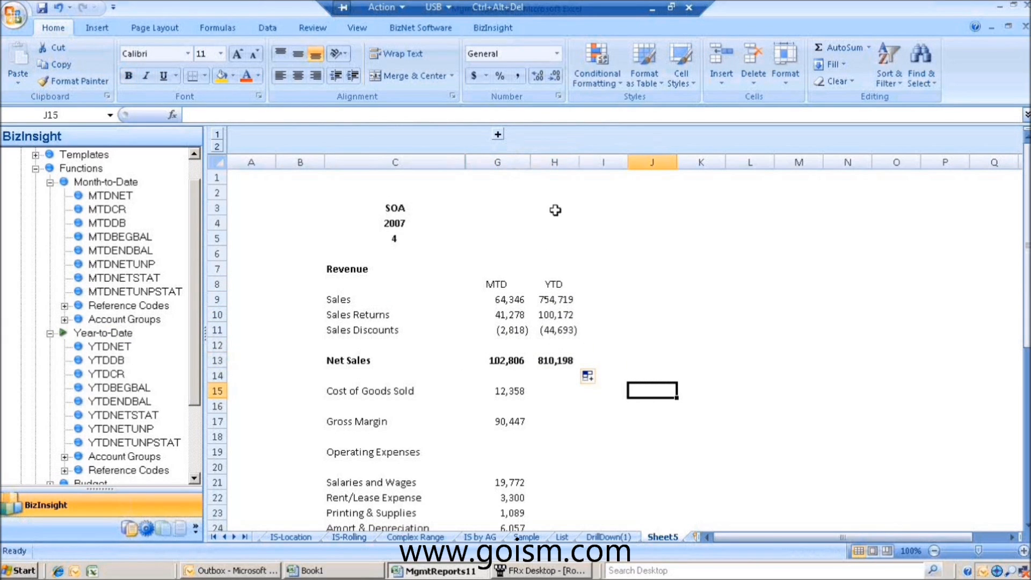
# Expand the grouped account columns D:F and copy the Sales MTDNET formula from G9 into G14 below Net Sales.
pyautogui.click(498, 134)
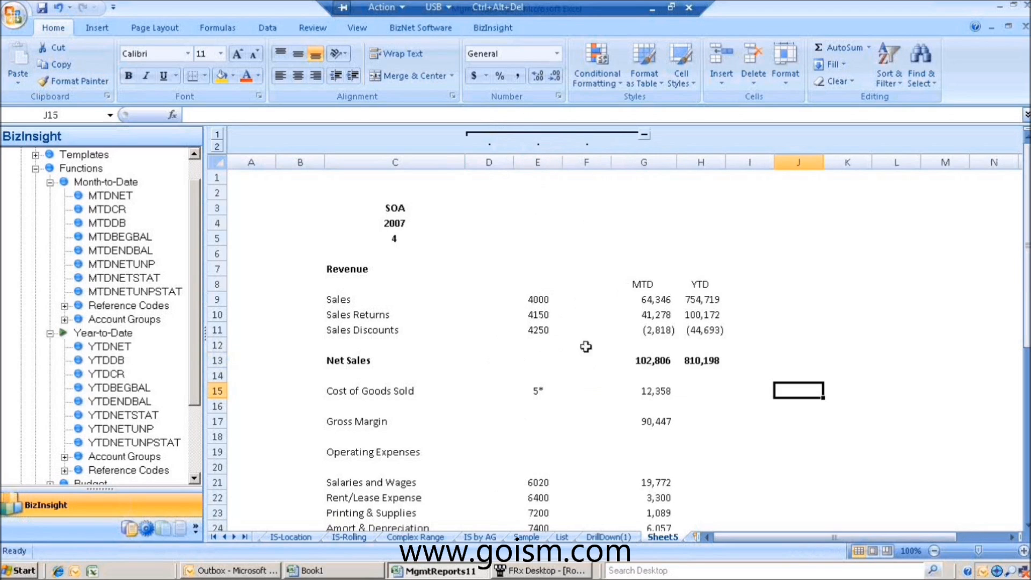
pyautogui.click(637, 361)
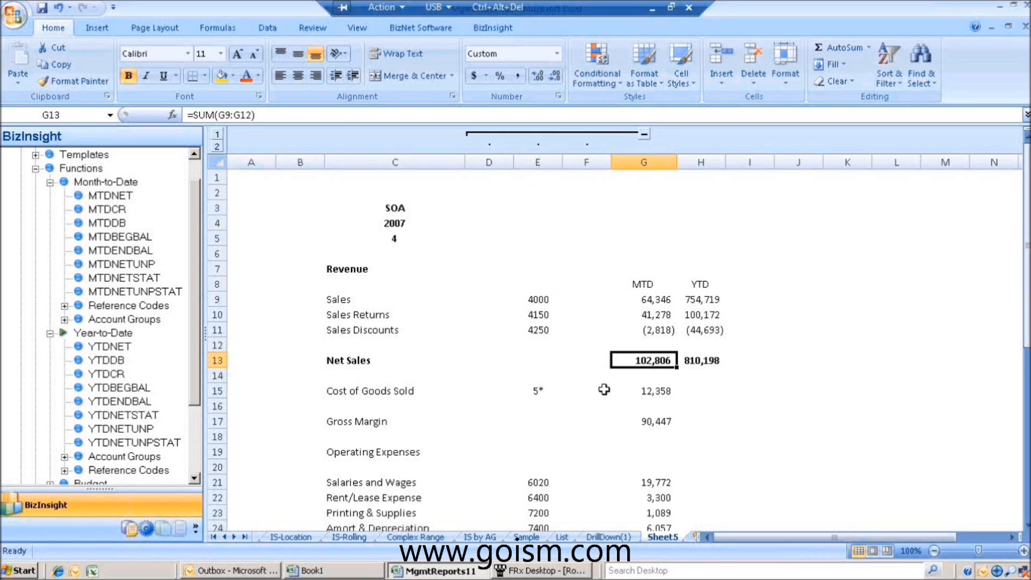
pyautogui.rightClick(659, 361)
pyautogui.click(653, 365)
pyautogui.click(653, 304)
pyautogui.rightClick(652, 299)
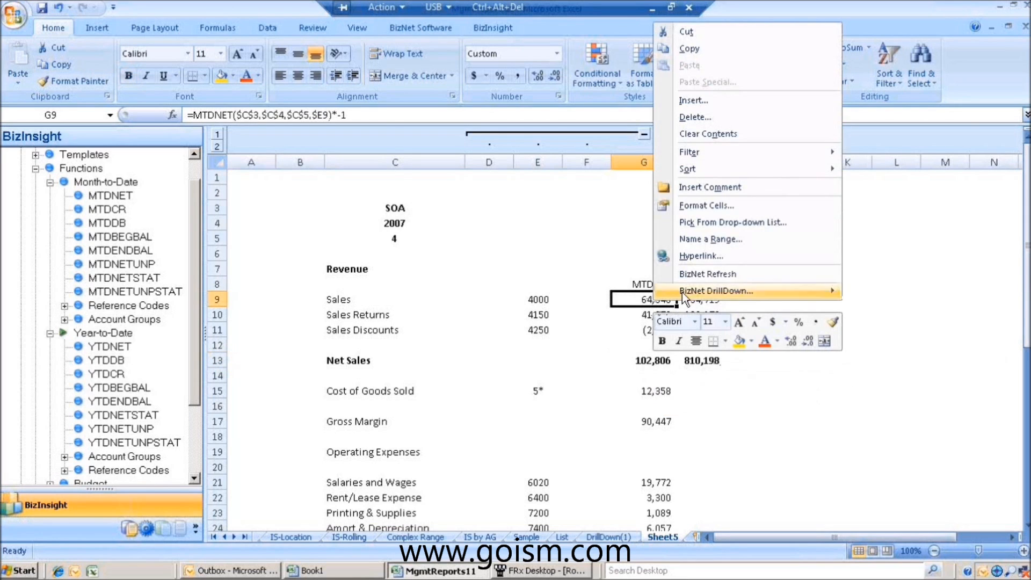
pyautogui.click(693, 46)
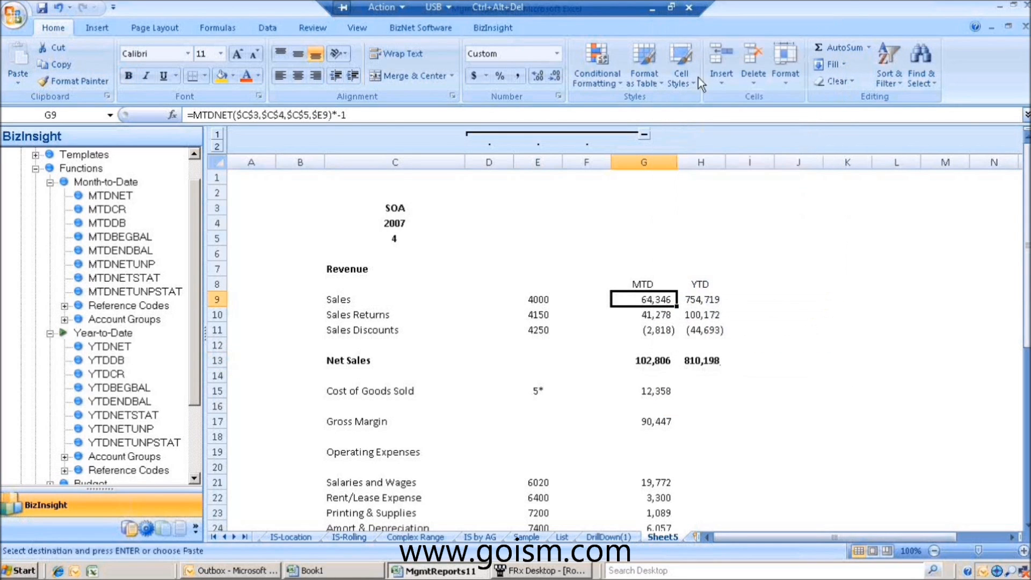
pyautogui.click(655, 374)
pyautogui.rightClick(655, 374)
pyautogui.click(694, 139)
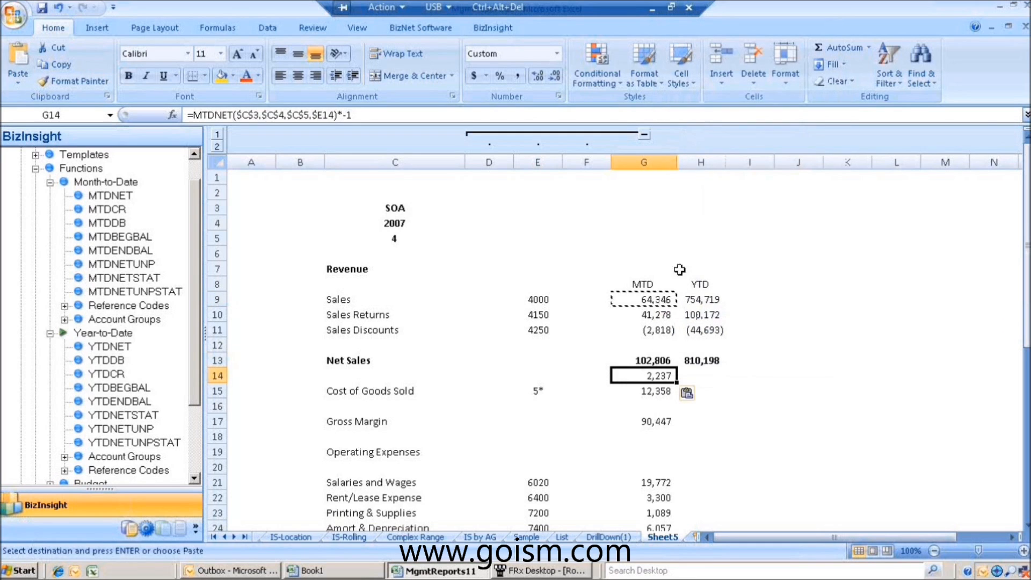
# Edit the MTDNET arguments in G14 so Segment1 uses the absolute account range $E$9:$E$11.
pyautogui.click(173, 116)
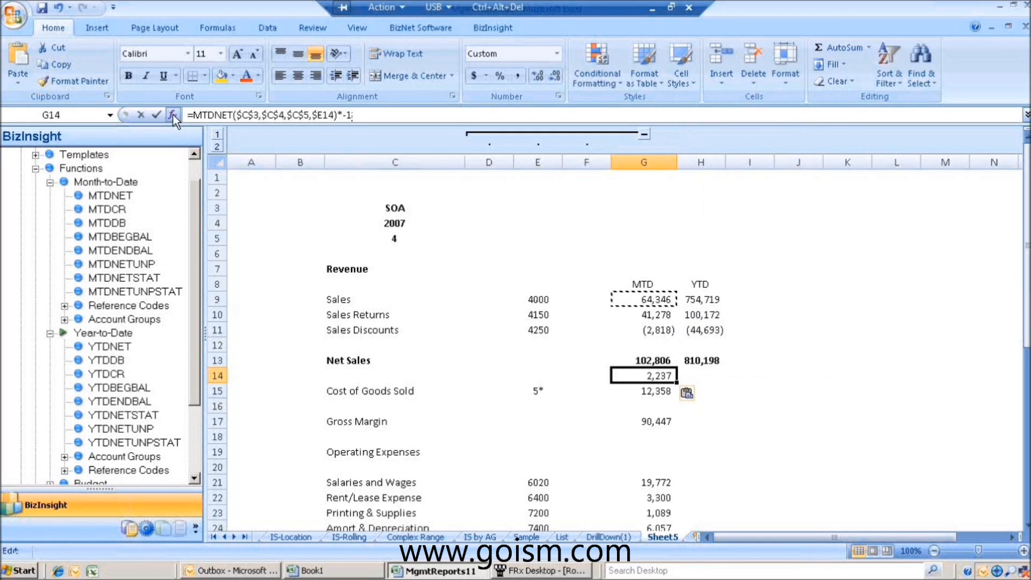
pyautogui.click(812, 387)
pyautogui.doubleClick(662, 376)
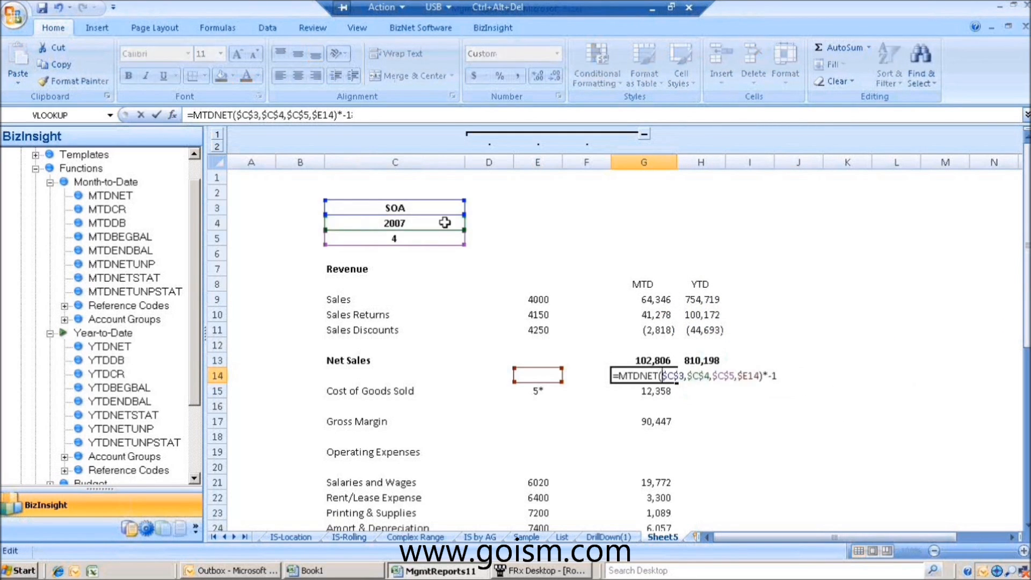
pyautogui.click(173, 115)
pyautogui.click(725, 342)
pyautogui.doubleClick(722, 343)
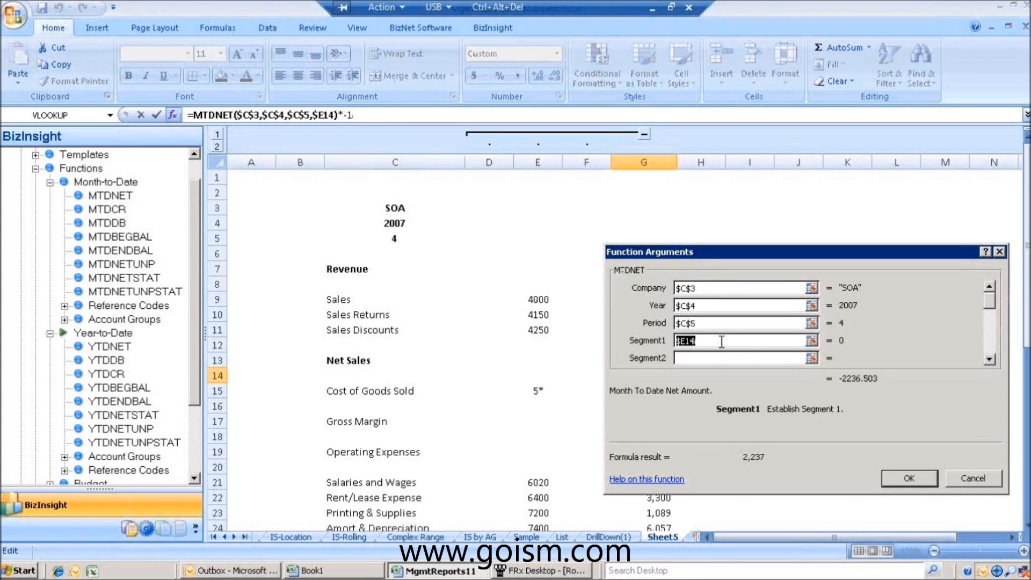
pyautogui.press('Delete')
pyautogui.moveTo(534, 299); pyautogui.dragTo(553, 329)
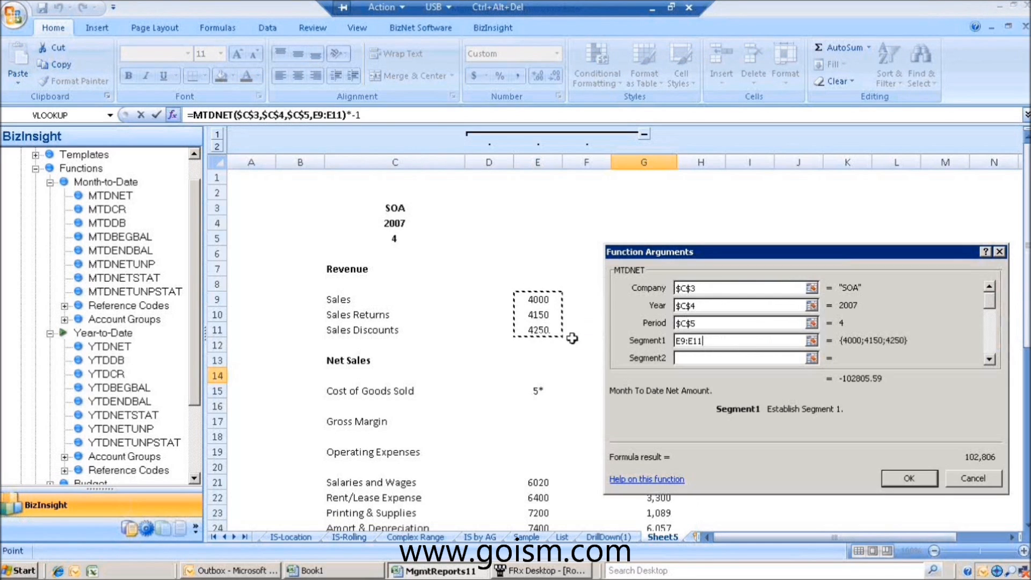
pyautogui.doubleClick(701, 341)
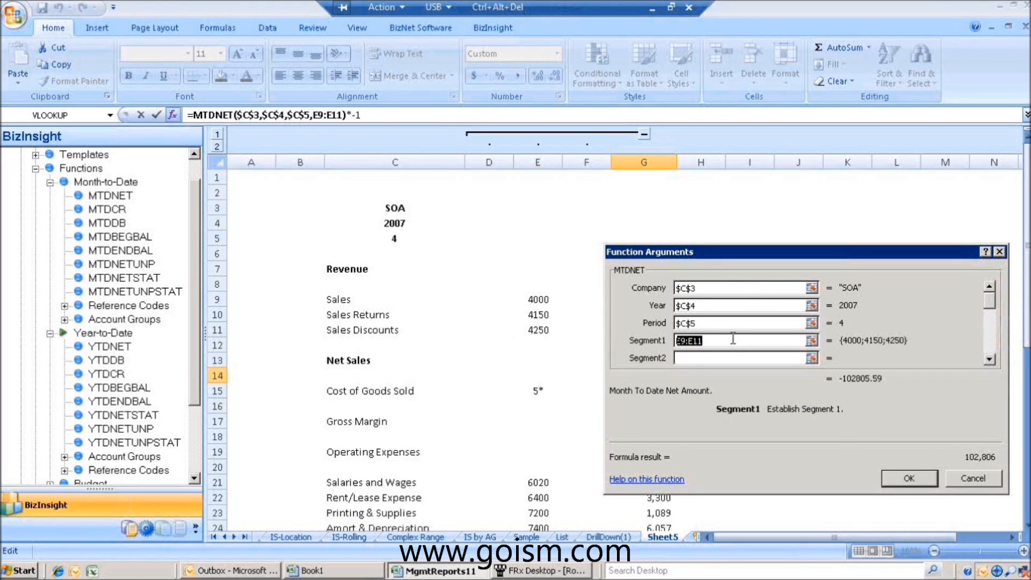
pyautogui.press('F4')
pyautogui.click(910, 478)
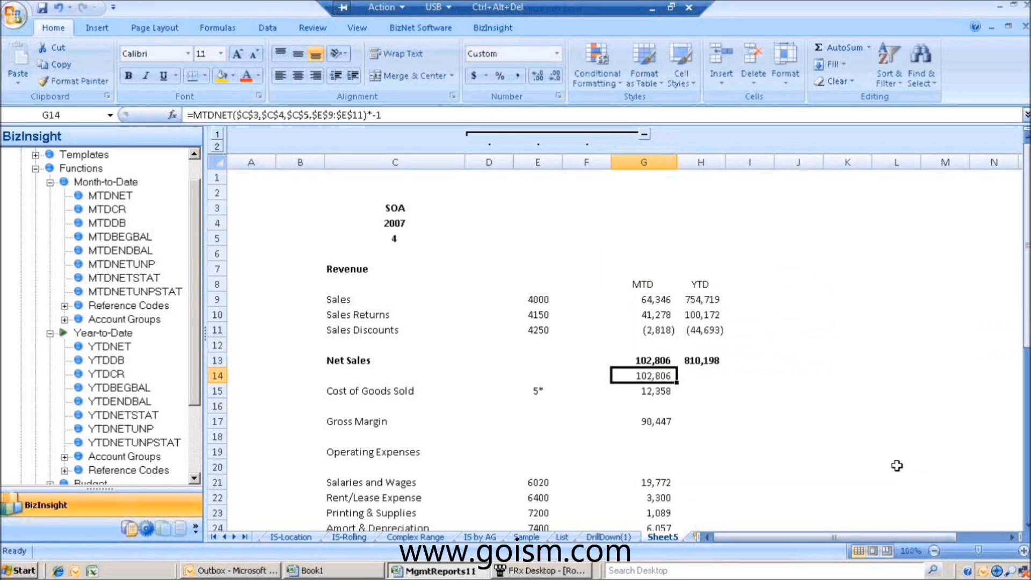
# Look at the BizNet DrillDown options available for the range-based total in G14 without running a drill-down.
pyautogui.rightClick(665, 375)
pyautogui.moveTo(704, 367)
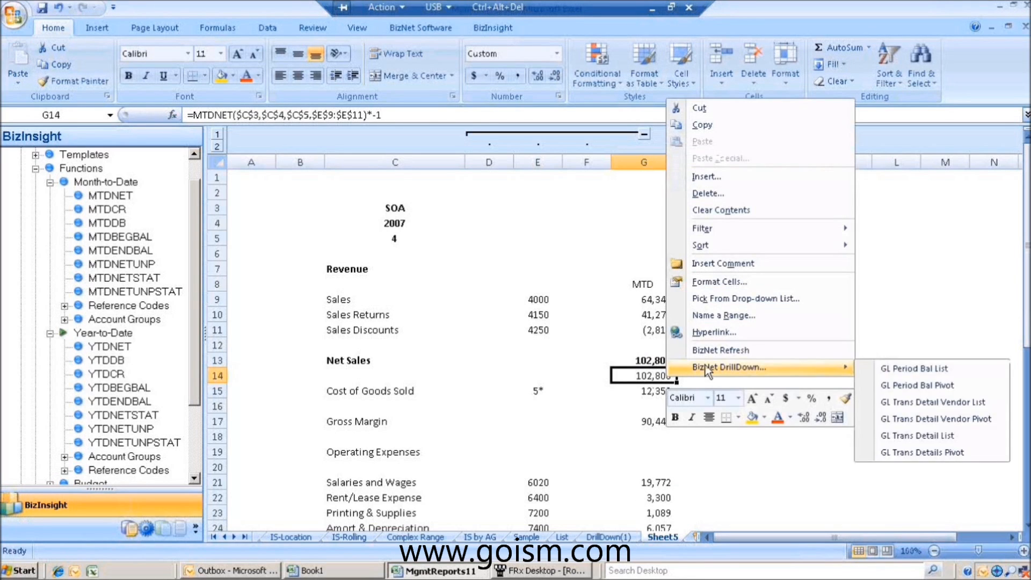
pyautogui.press('Escape')
pyautogui.press('Escape')
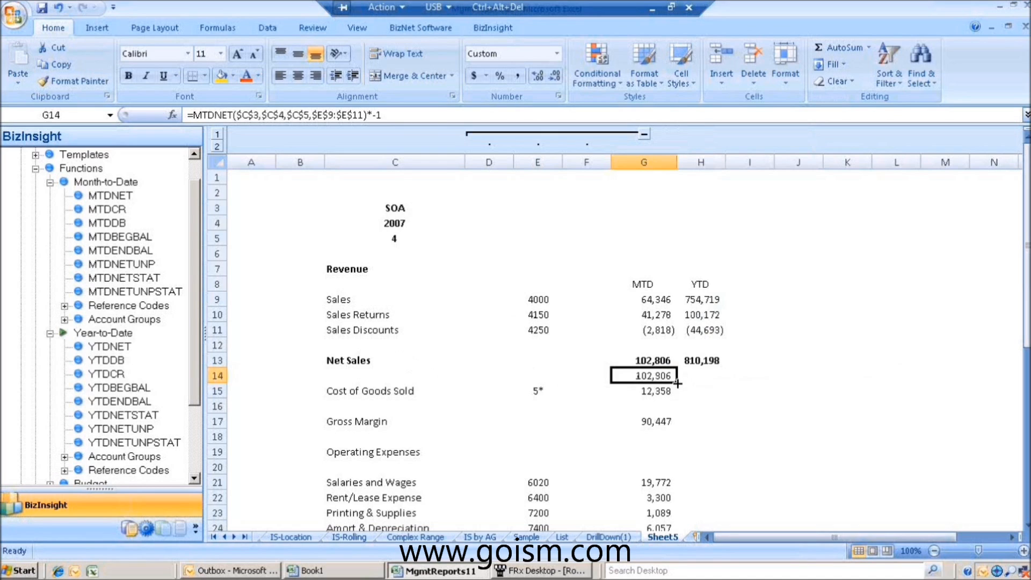
# Copy the G14 range formula to H14 and change its function from MTDNET to YTDNET.
pyautogui.moveTo(678, 382); pyautogui.dragTo(698, 382)
pyautogui.click(701, 375)
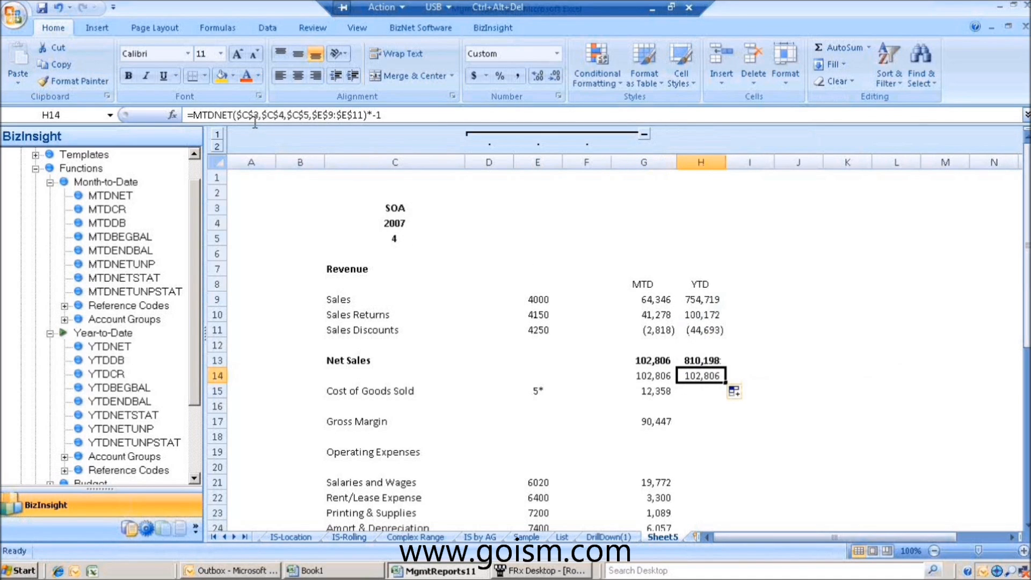
pyautogui.click(201, 109)
pyautogui.press('BackSpace')
pyautogui.write('Y')
pyautogui.press('Return')
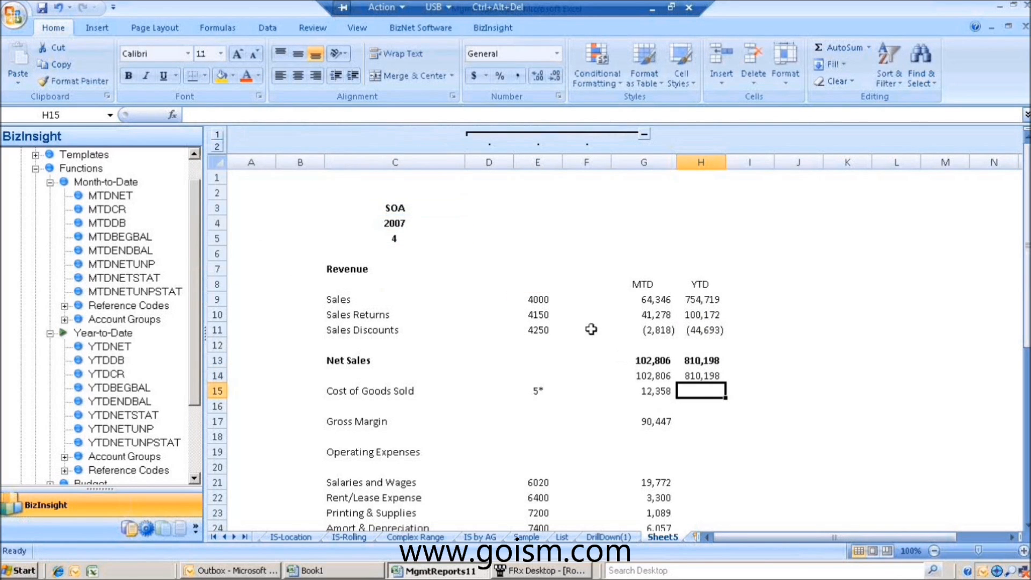
# Examine how accounts are specified in columns E:F: single Revenue accounts, the Cost of Goods Sold wildcard, and the Promotion & Advertising range.
pyautogui.moveTo(538, 299); pyautogui.dragTo(541, 317)
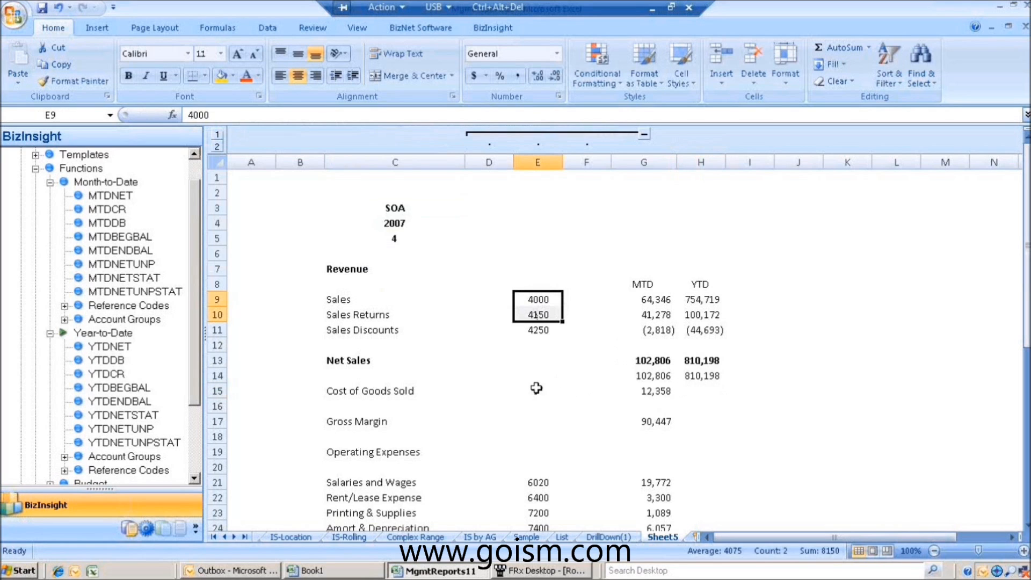
pyautogui.click(537, 390)
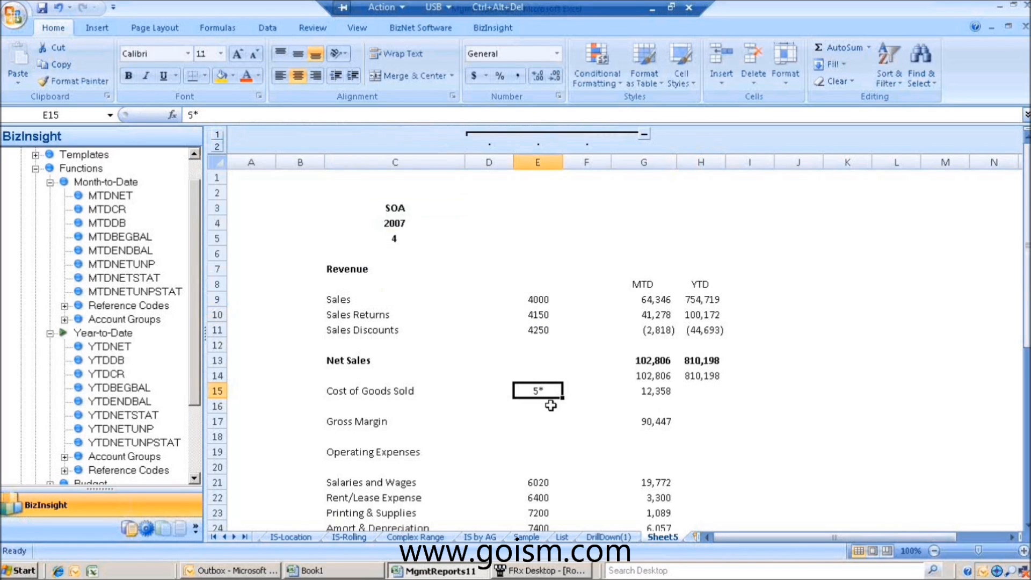
pyautogui.scroll(-2, 551, 405)
pyautogui.moveTo(548, 482); pyautogui.dragTo(596, 483)
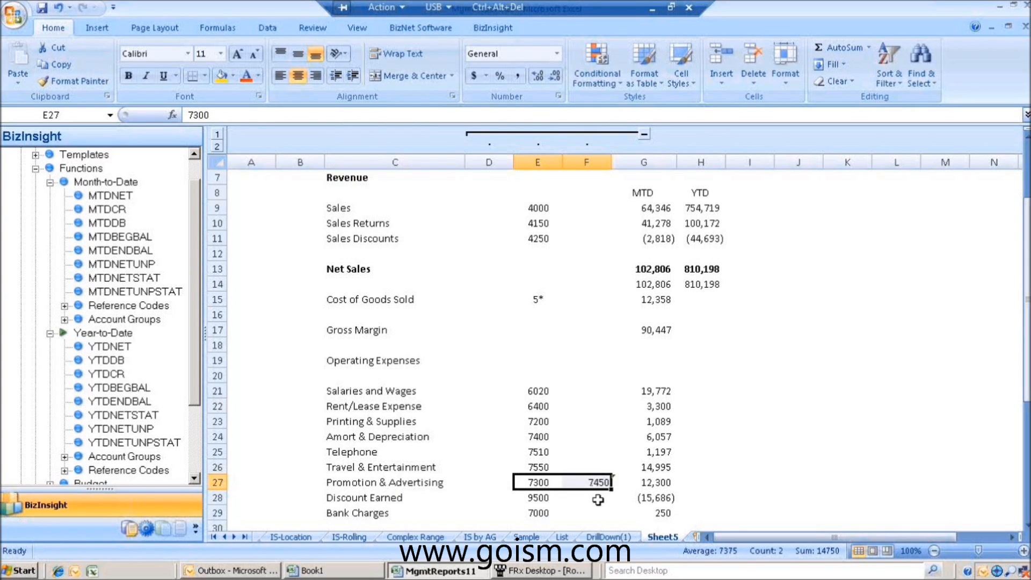
pyautogui.scroll(-1, 597, 499)
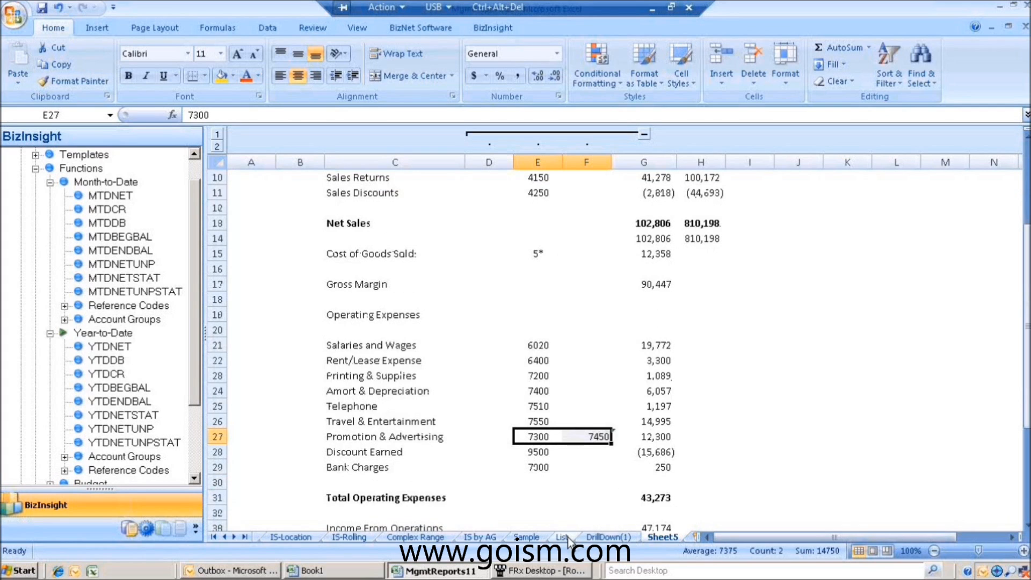
pyautogui.scroll(3, 564, 410)
pyautogui.click(444, 245)
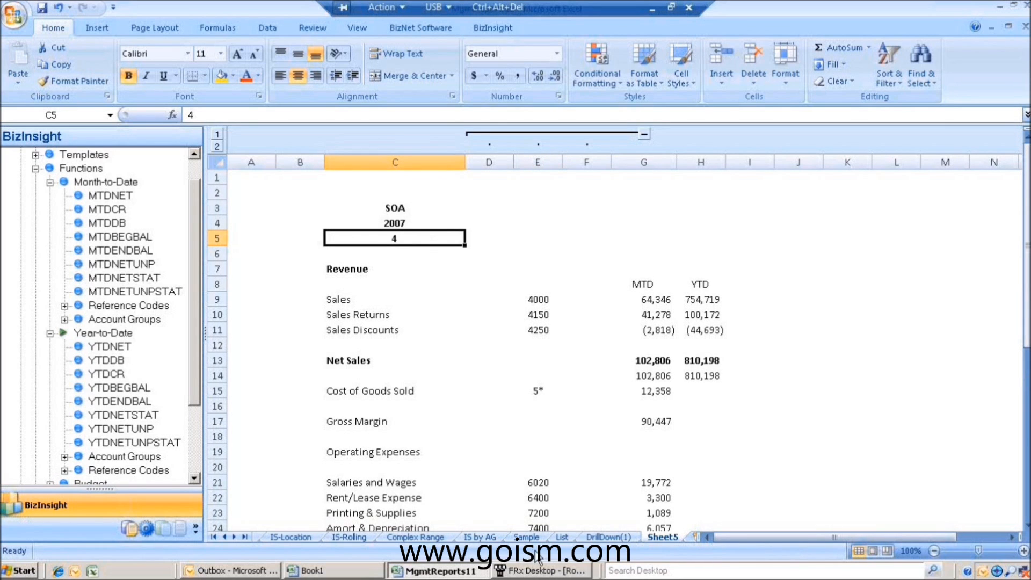
# Open the List sheet and inspect the range name assigned to the Sales accounts in K3:K5.
pyautogui.click(562, 537)
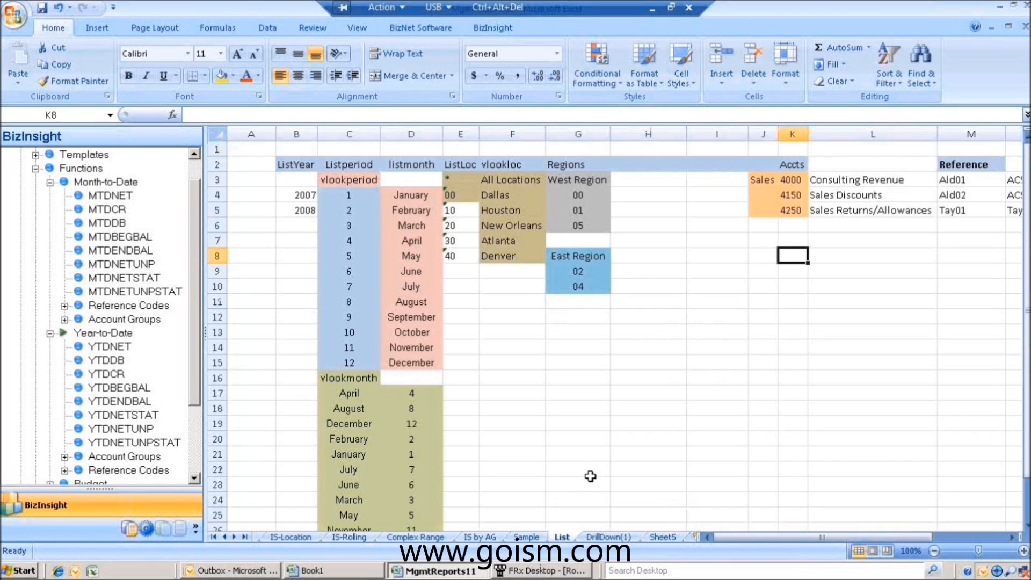
pyautogui.moveTo(790, 181); pyautogui.dragTo(789, 210)
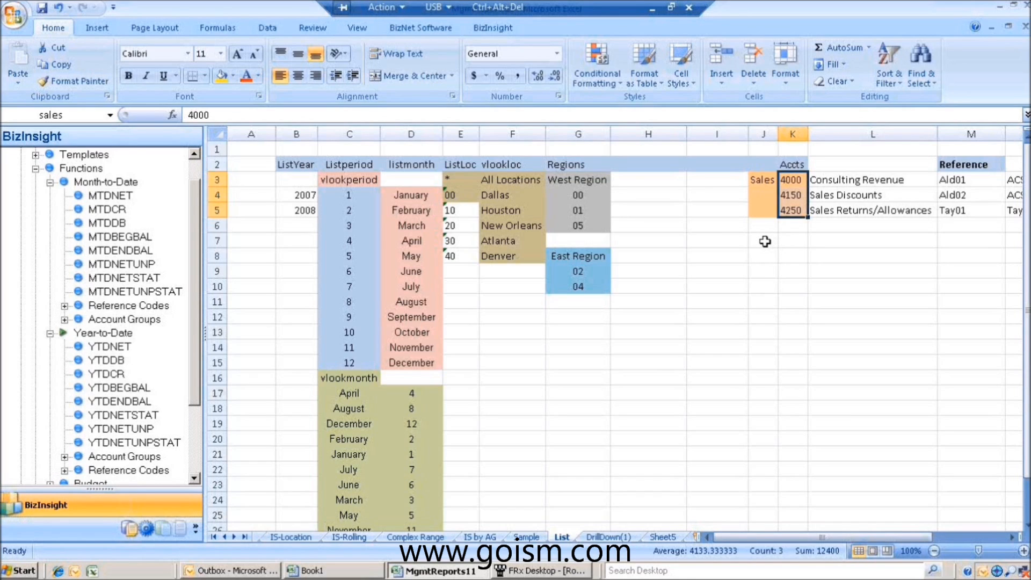
pyautogui.moveTo(792, 180); pyautogui.dragTo(796, 209)
pyautogui.moveTo(790, 181); pyautogui.dragTo(794, 210)
pyautogui.click(83, 115)
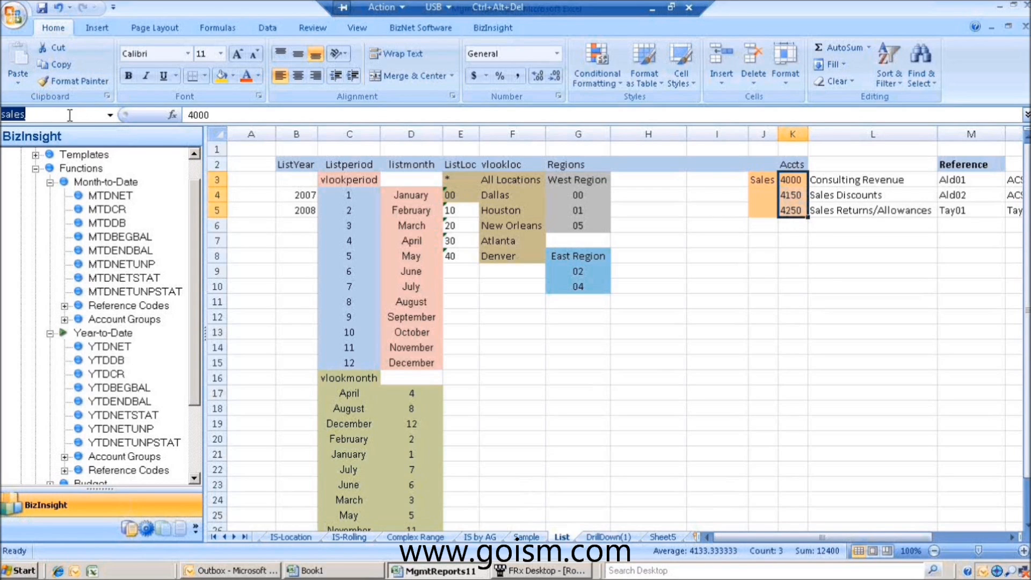
pyautogui.click(37, 114)
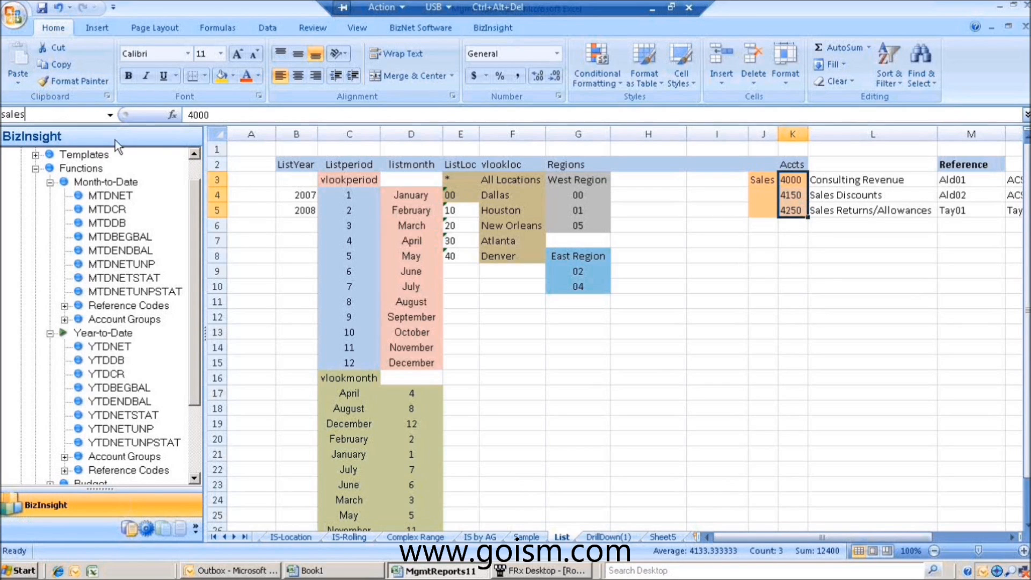
# Check the cells behind the regionwest and regioneast named ranges on the List sheet, and return to Sheet5.
pyautogui.click(654, 254)
pyautogui.moveTo(578, 194); pyautogui.dragTo(584, 226)
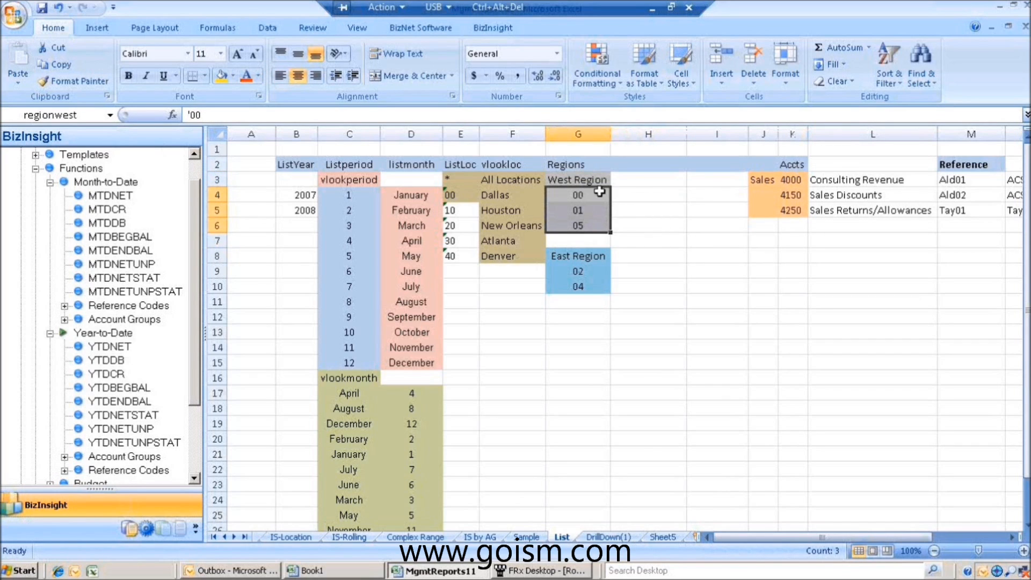
pyautogui.moveTo(579, 195); pyautogui.dragTo(580, 226)
pyautogui.click(577, 270)
pyautogui.moveTo(578, 270); pyautogui.dragTo(578, 286)
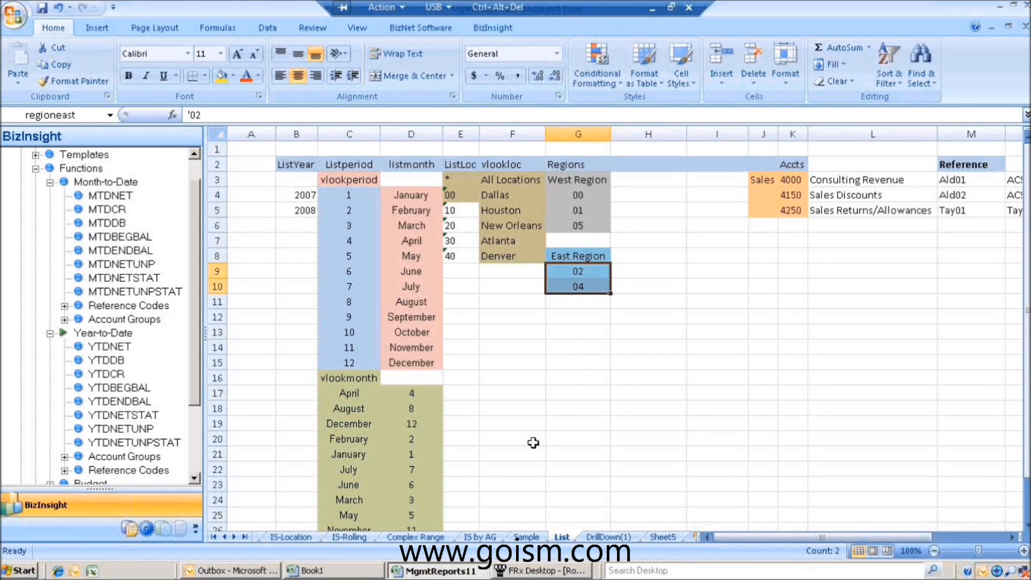
pyautogui.click(667, 539)
# Try the named ranges sales and regionwest as Segment1 and Segment2 in the MTDNET formula of cell G9.
pyautogui.click(650, 297)
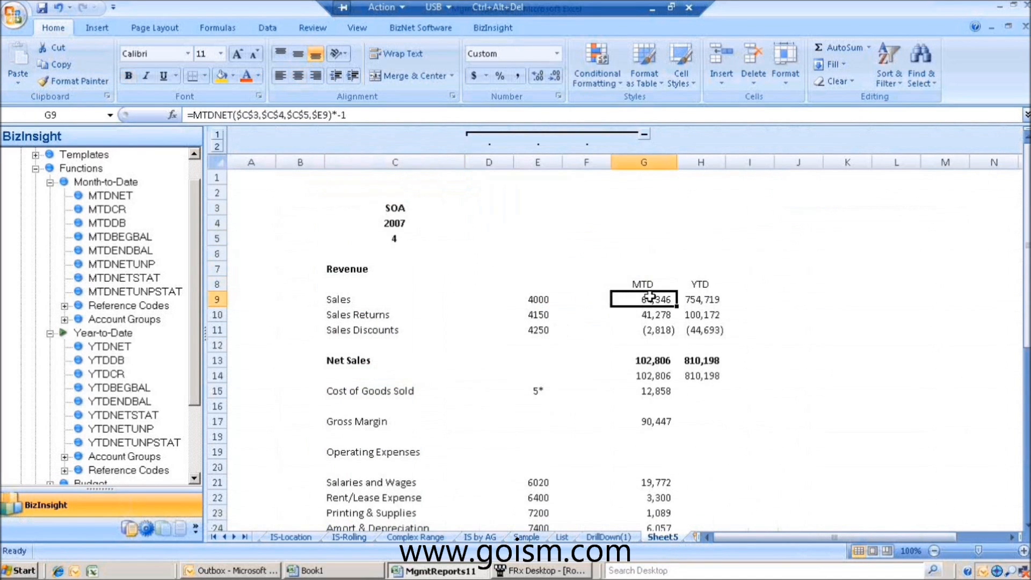
pyautogui.doubleClick(649, 297)
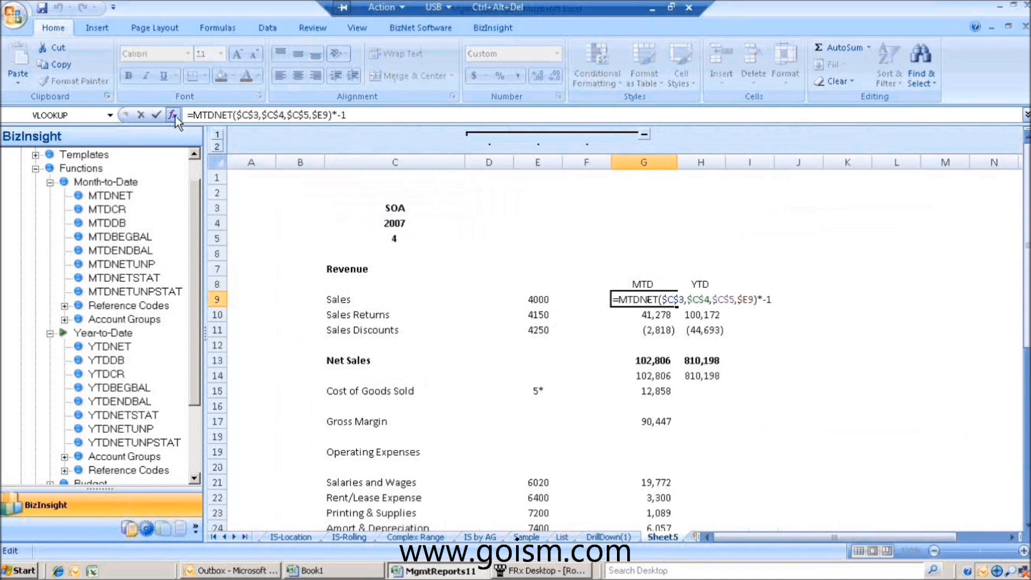
pyautogui.click(173, 115)
pyautogui.click(718, 339)
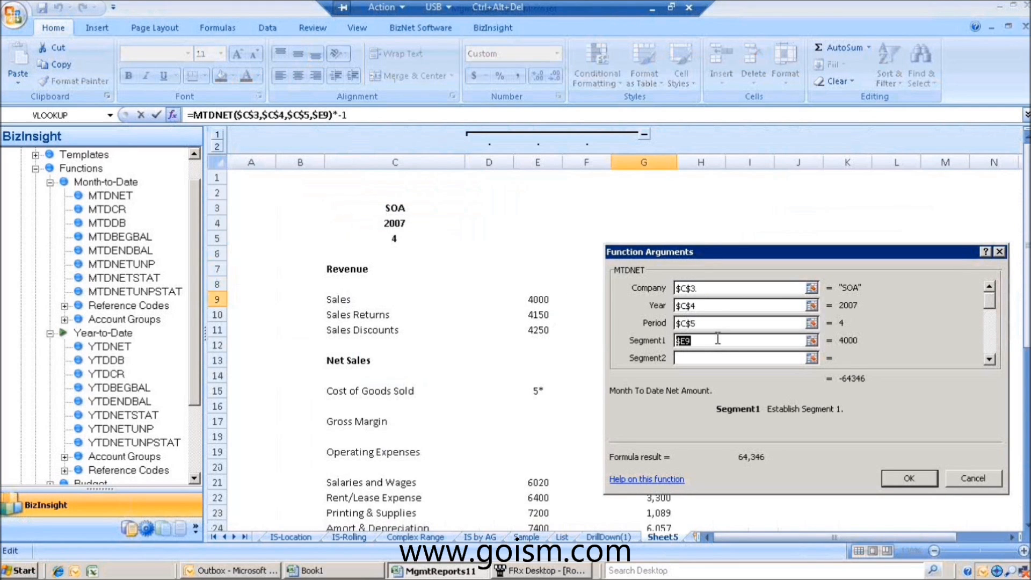
pyautogui.write('sales')
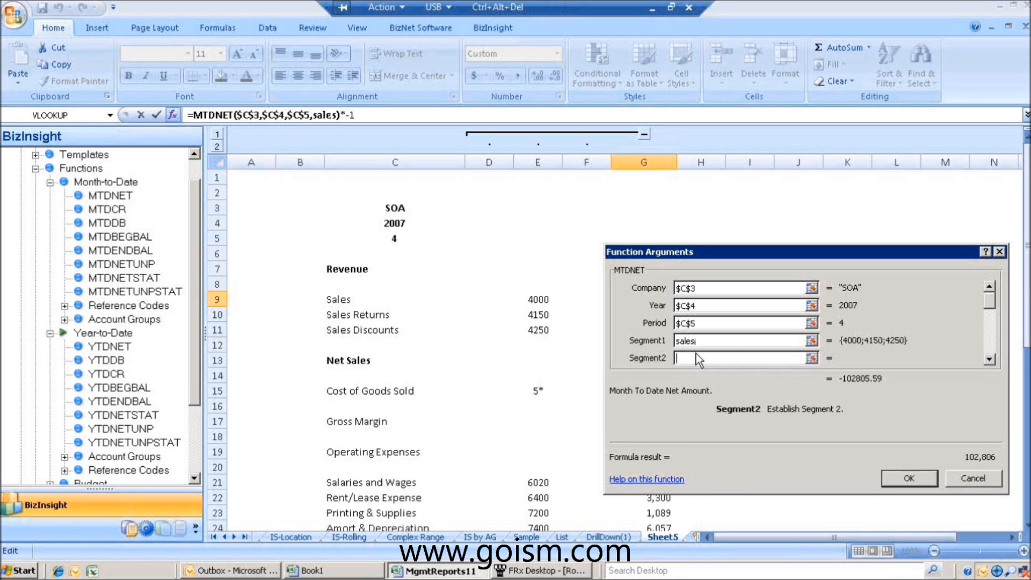
pyautogui.write('regionwest')
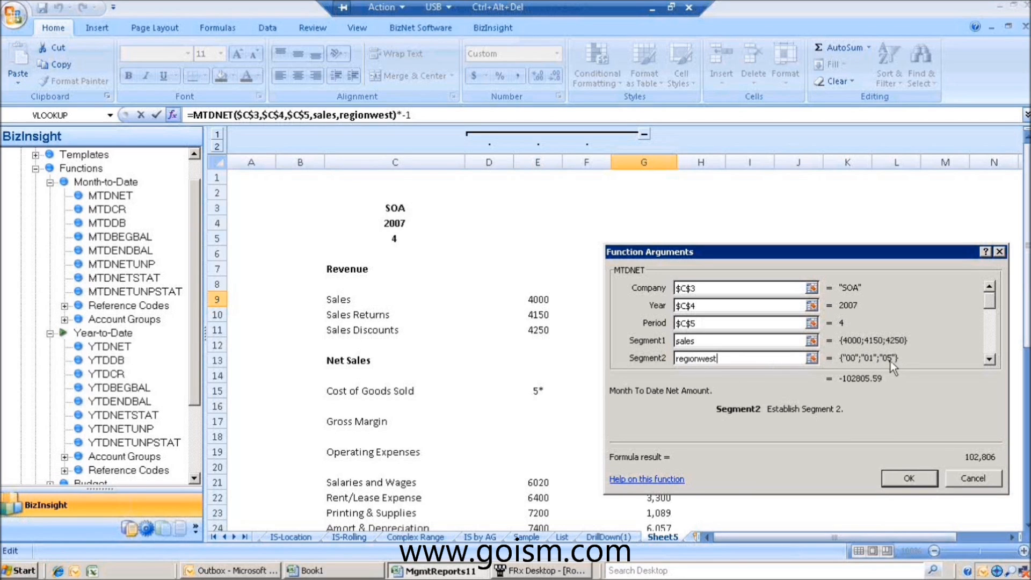
pyautogui.click(974, 478)
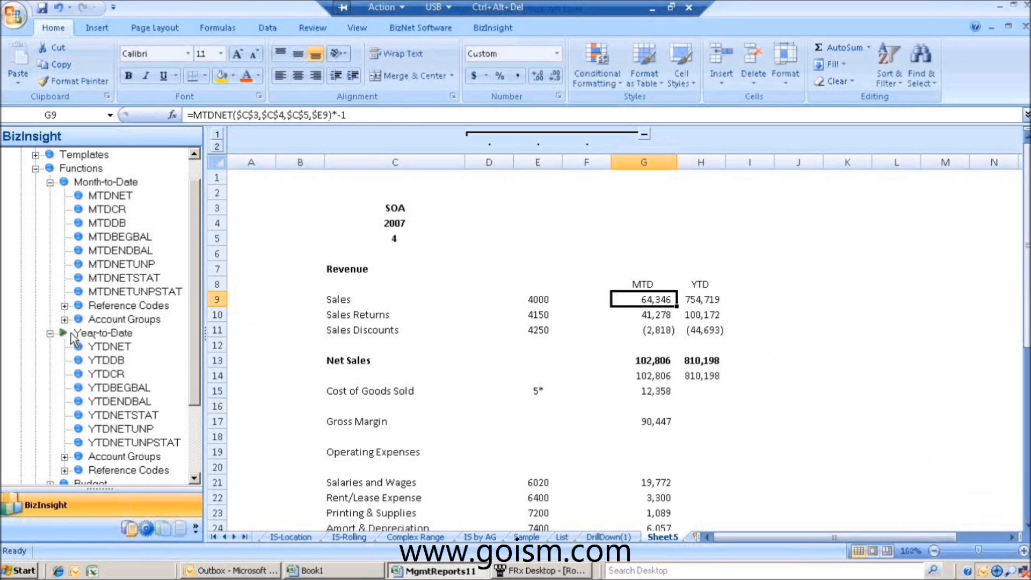
# Replace the Sales label in C9 with the SEGMENT1DESC function from the Information functions' Segment Descriptions.
pyautogui.click(53, 335)
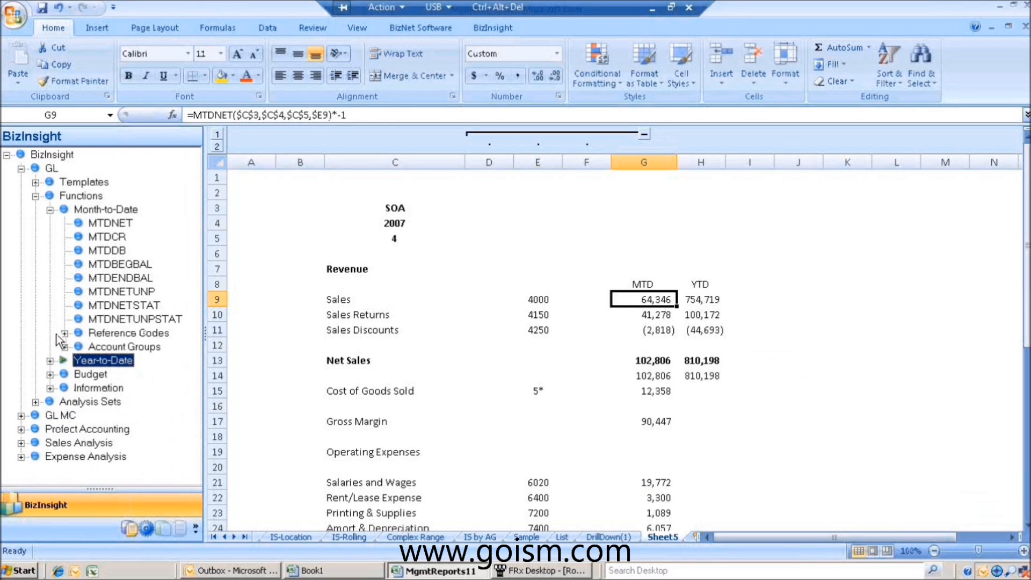
pyautogui.click(49, 209)
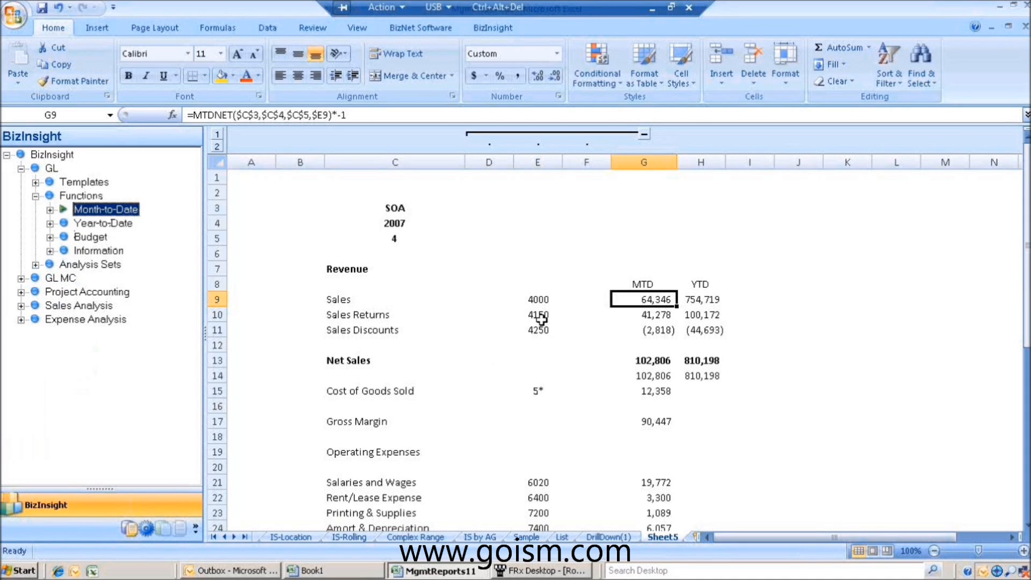
pyautogui.click(360, 300)
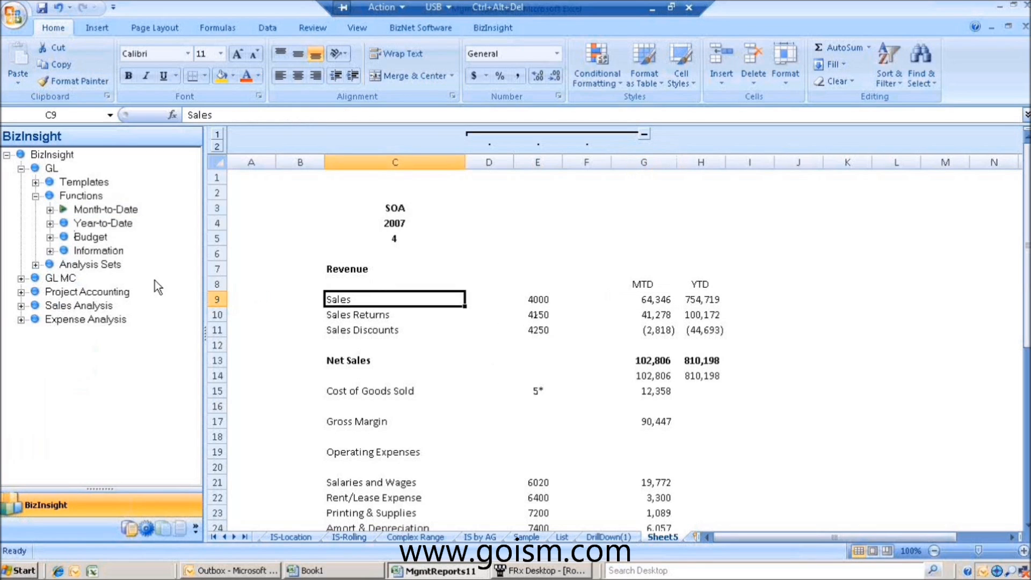
pyautogui.click(50, 251)
pyautogui.click(64, 279)
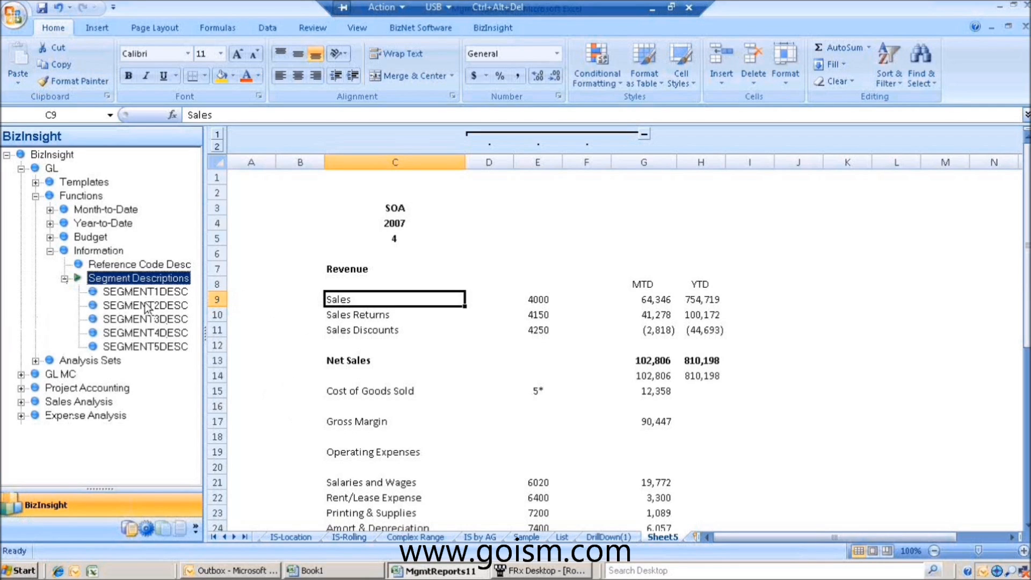
pyautogui.moveTo(133, 298); pyautogui.dragTo(362, 299)
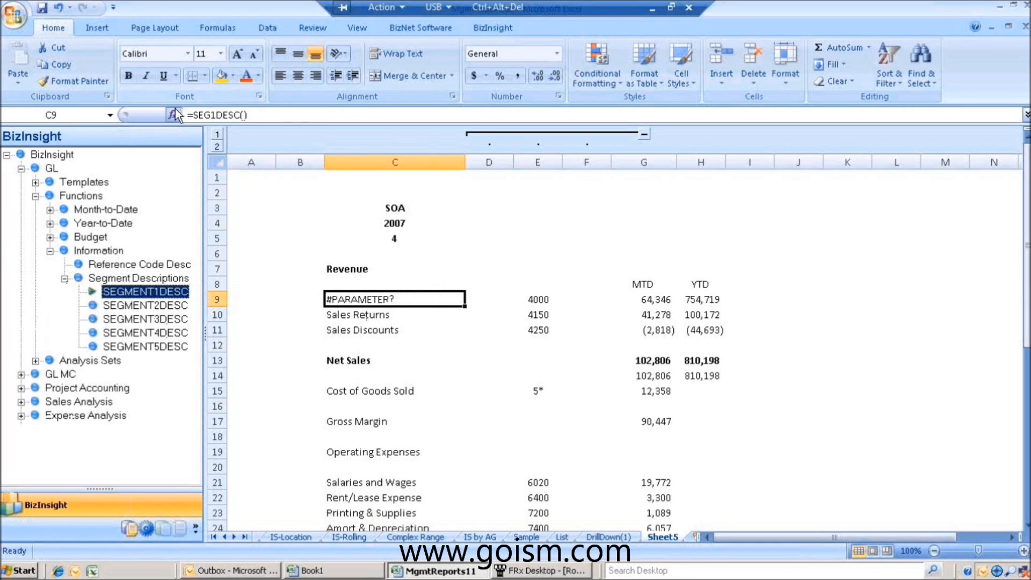
# Set the C9 description function's Company to $C$3 and Segment1 to $E9.
pyautogui.click(173, 114)
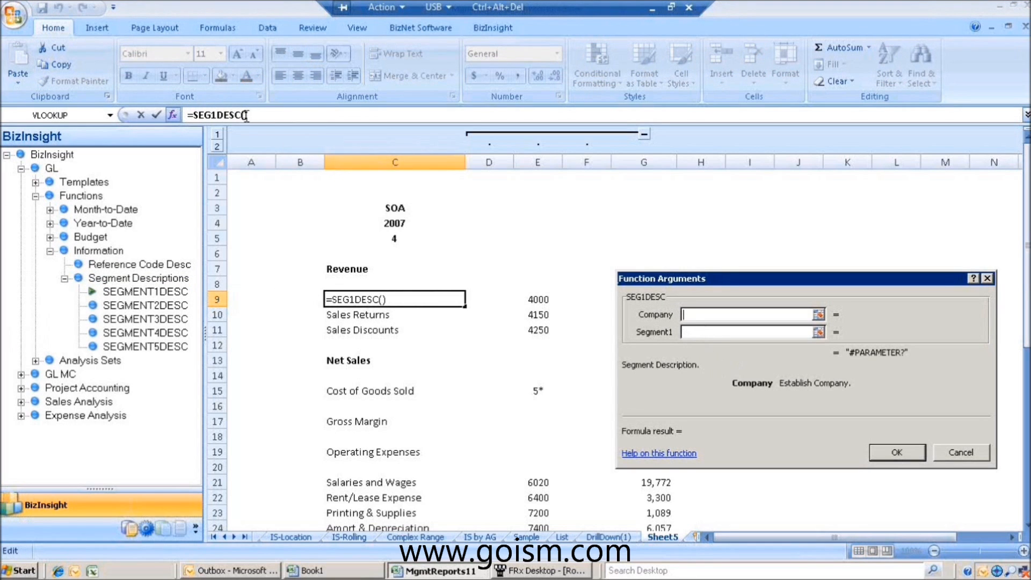
pyautogui.click(404, 208)
pyautogui.press('F4')
pyautogui.press('Tab')
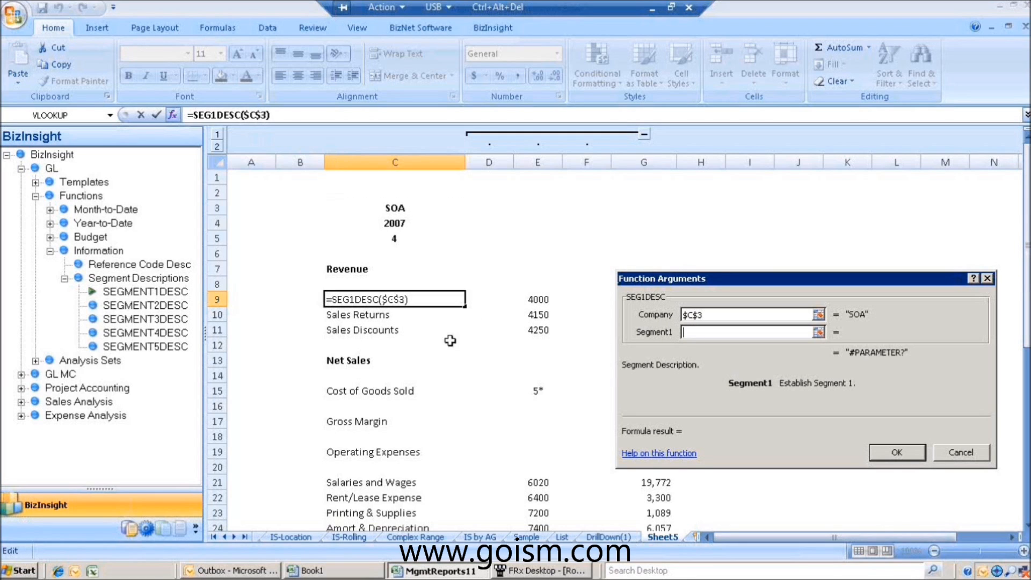
pyautogui.click(538, 299)
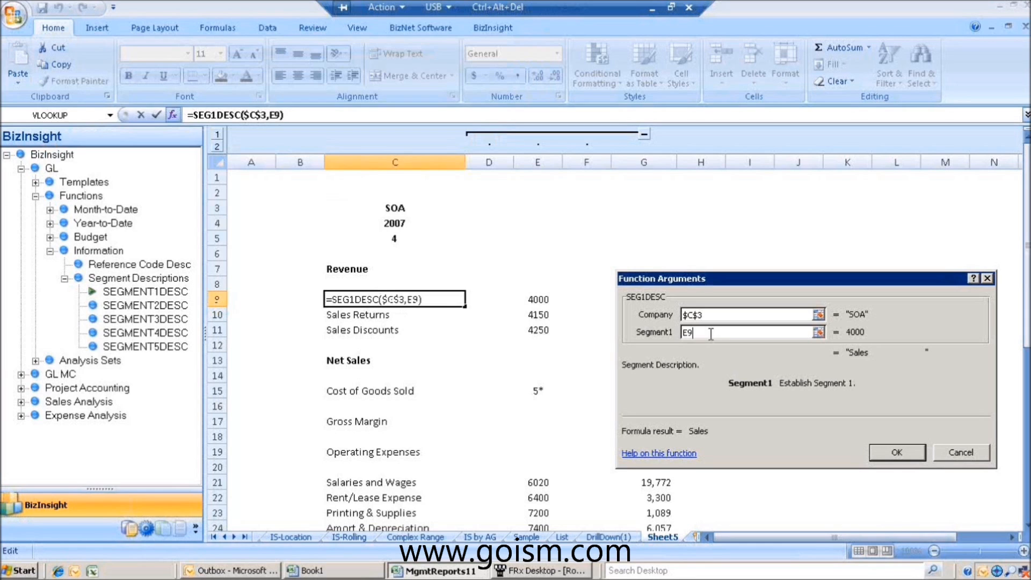
pyautogui.press('F4')
pyautogui.press('F4')
pyautogui.press('F4')
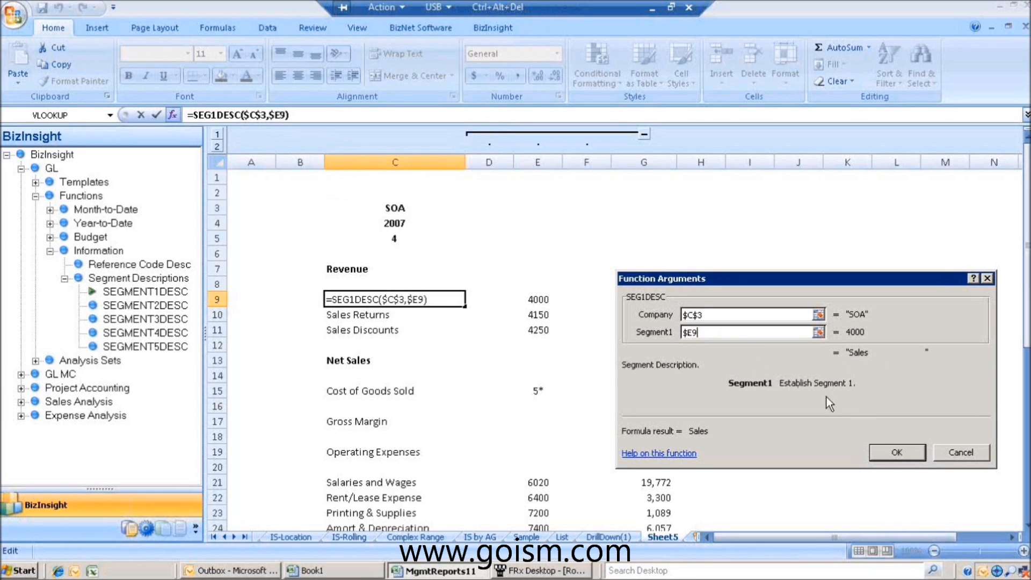
pyautogui.click(897, 452)
# Copy the segment description formula from C9 down to C11 and collapse the Information functions.
pyautogui.moveTo(465, 308); pyautogui.dragTo(465, 337)
pyautogui.click(490, 365)
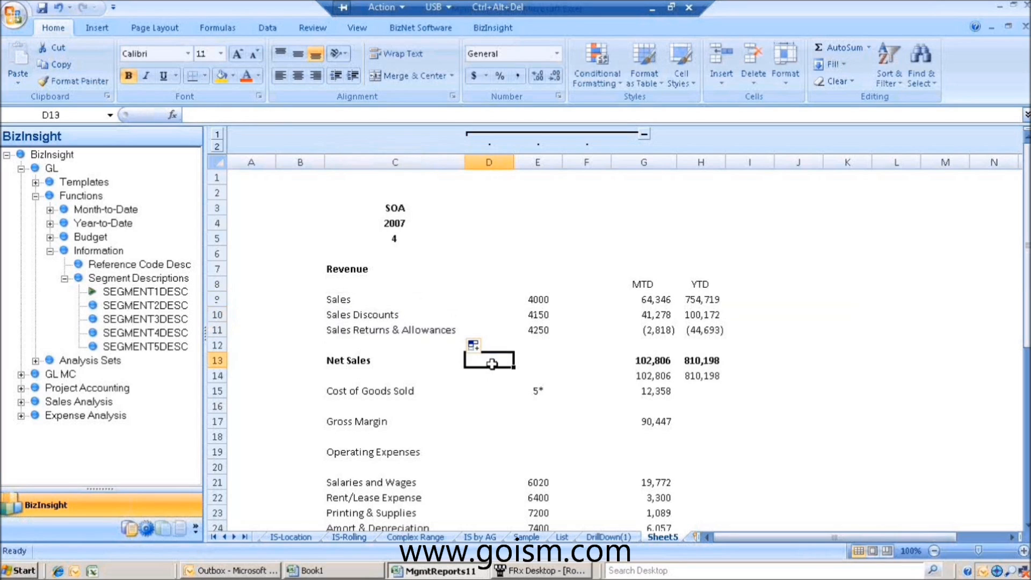
pyautogui.click(65, 279)
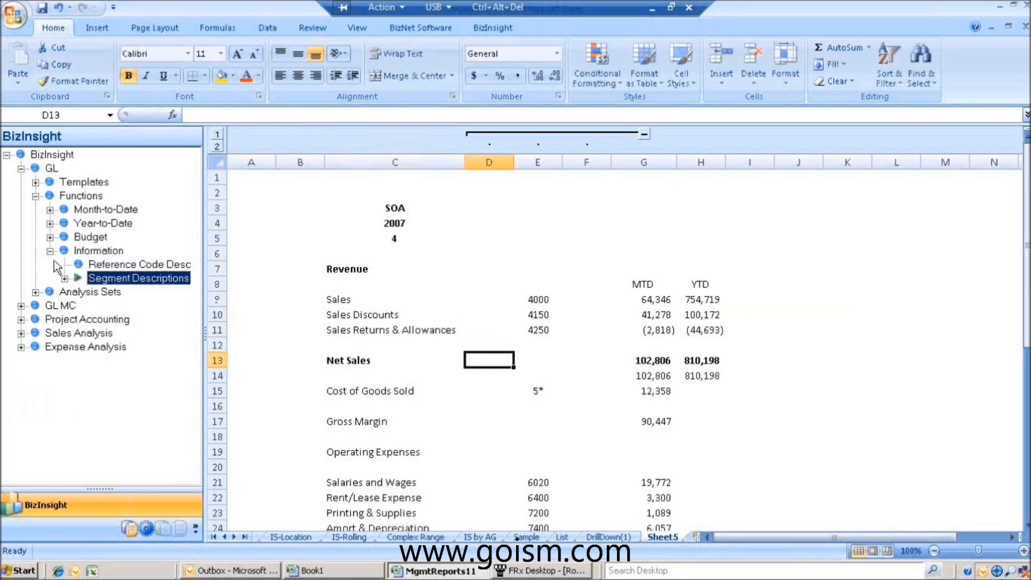
pyautogui.click(49, 252)
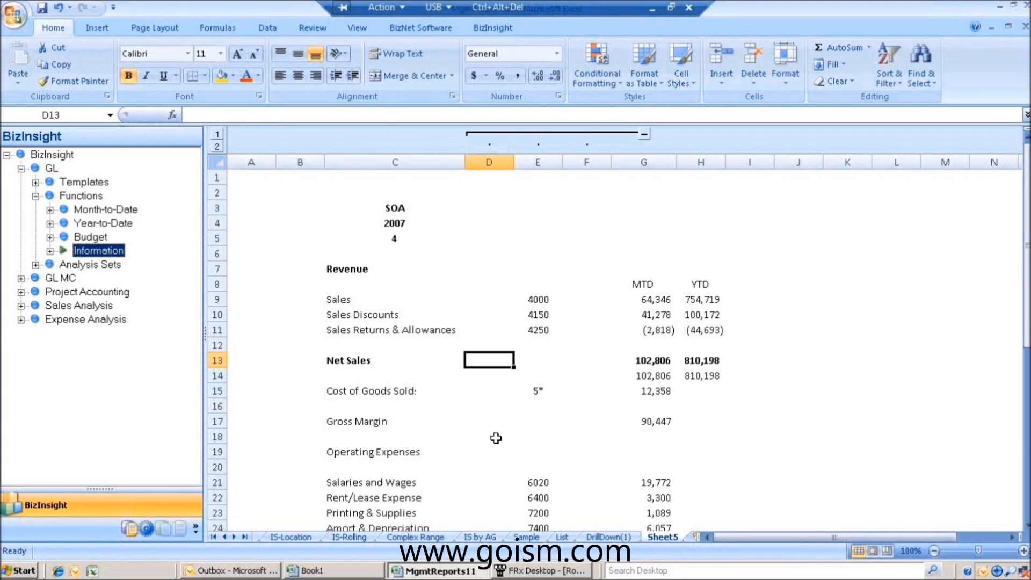
# Open the IS-Rolling sheet with the BizInsight tree hidden and set the Fiscal Period to August.
pyautogui.click(359, 538)
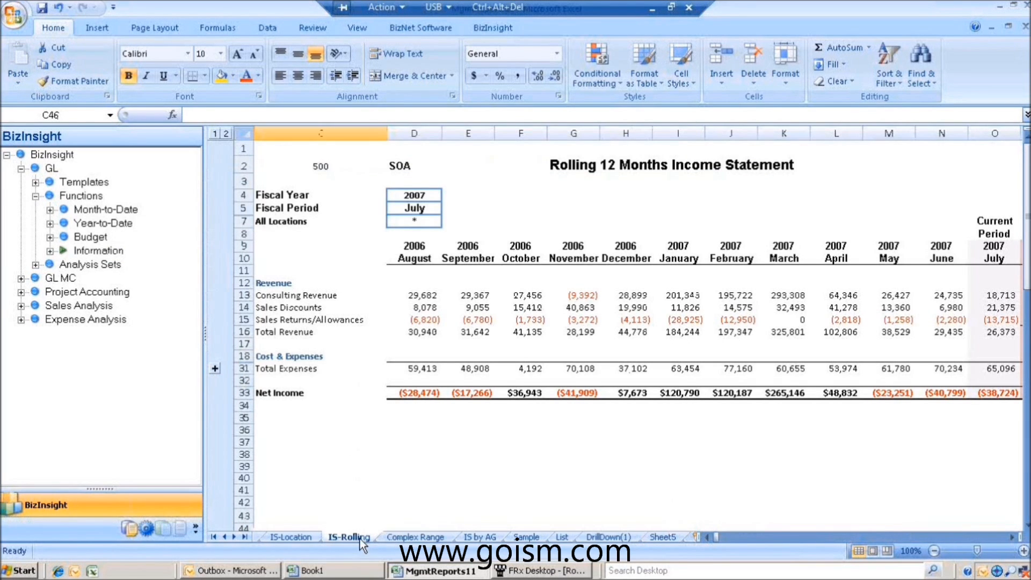
pyautogui.click(205, 330)
pyautogui.click(194, 209)
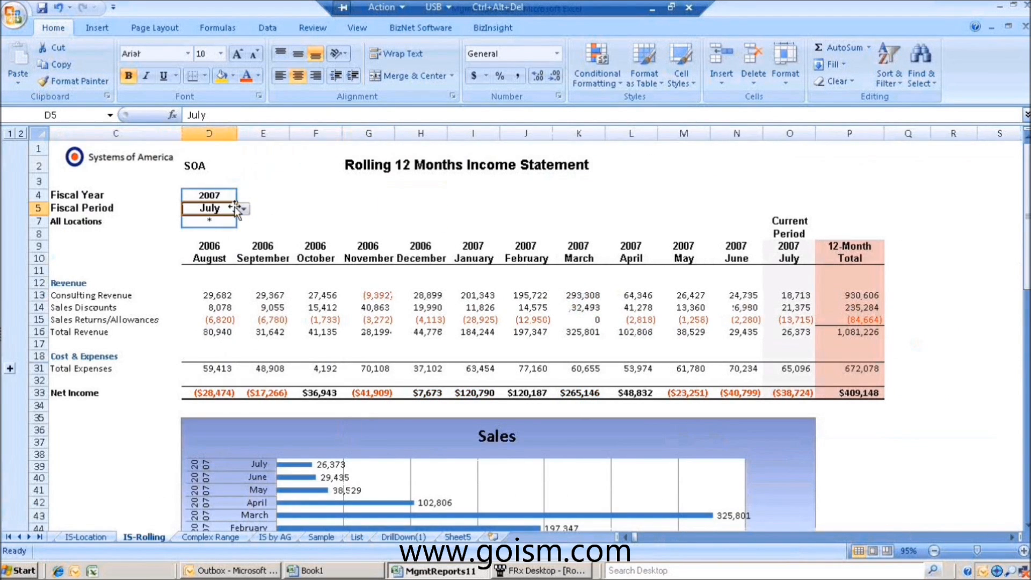
pyautogui.click(244, 209)
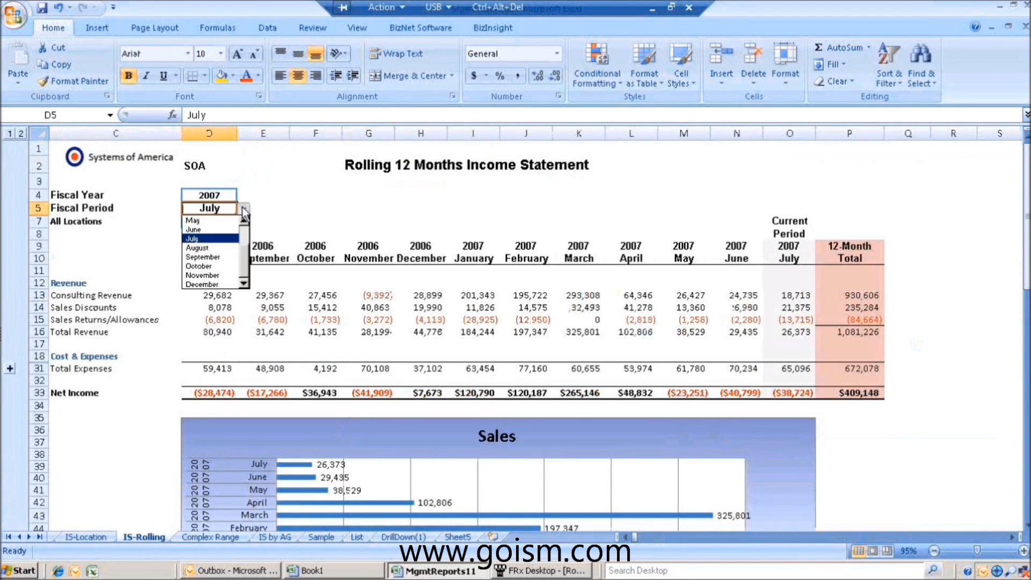
pyautogui.click(210, 249)
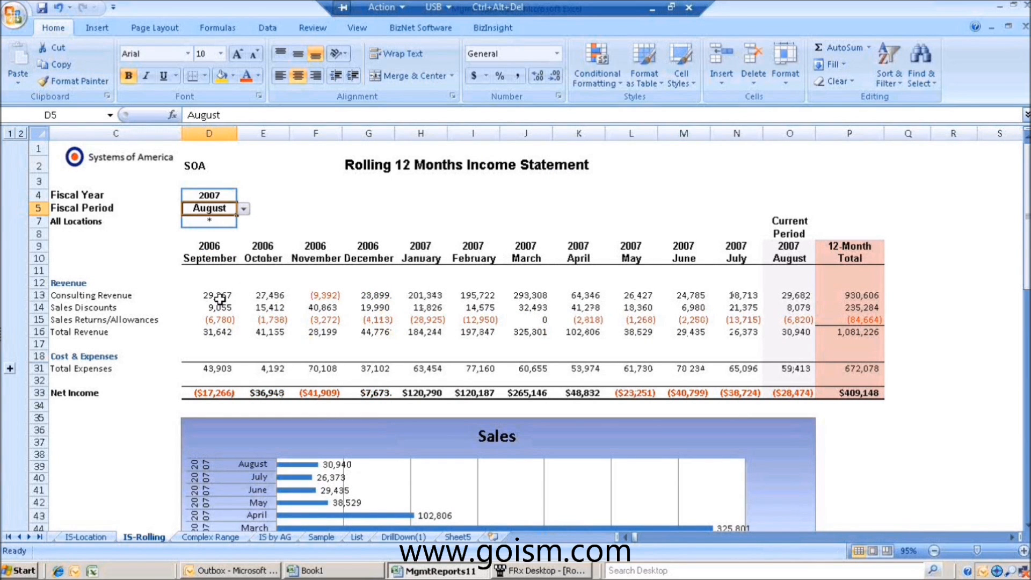
# Review the rolling revenue figures and Sales chart, and set the Fiscal Period to September.
pyautogui.click(219, 298)
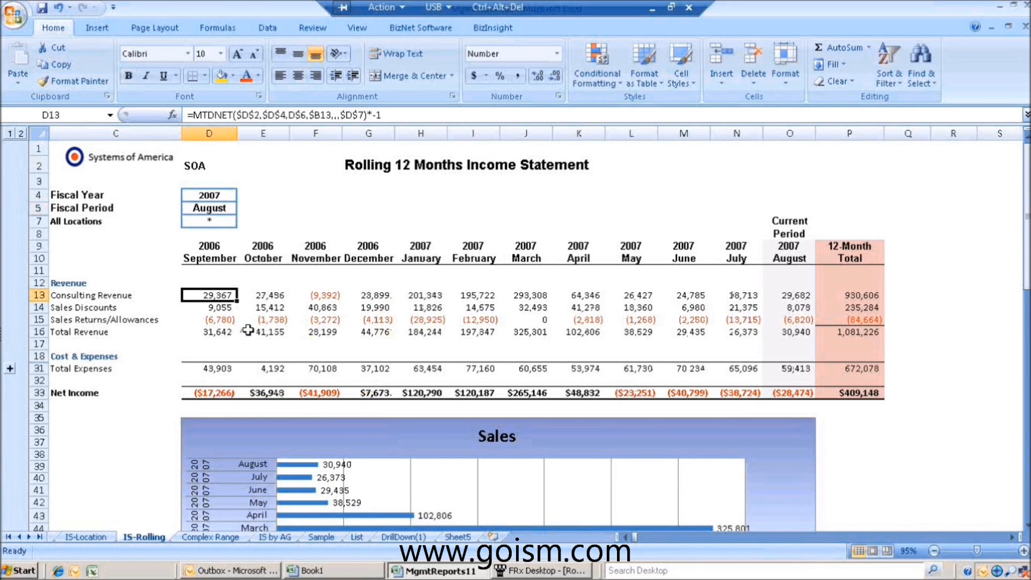
pyautogui.scroll(-3, 247, 330)
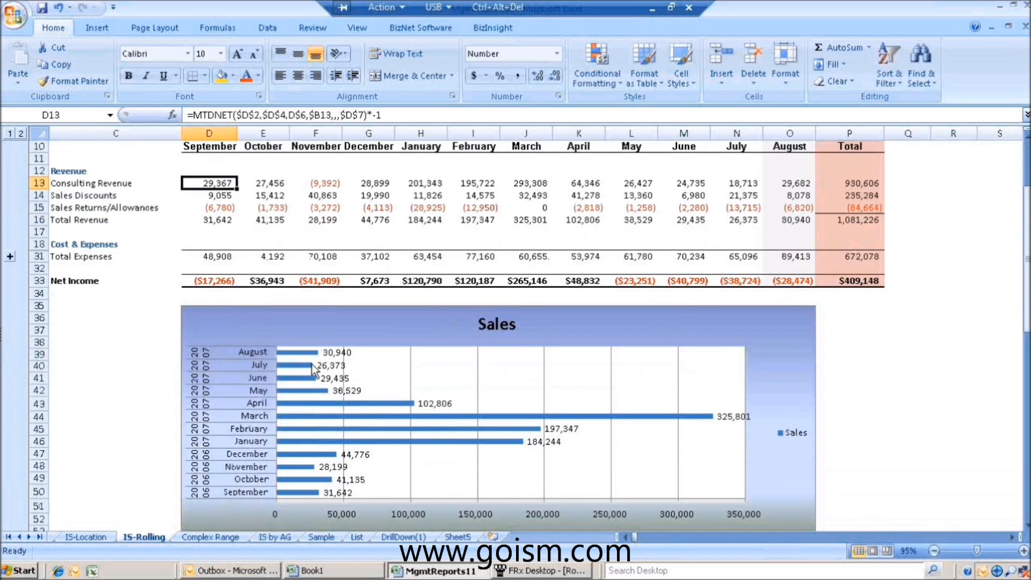
pyautogui.scroll(1, 402, 426)
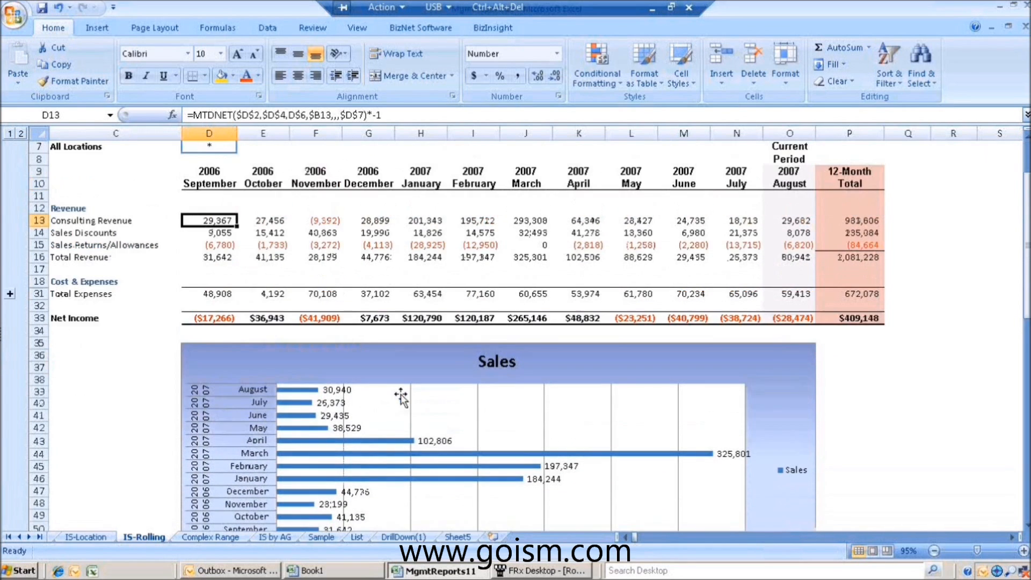
pyautogui.scroll(2, 252, 203)
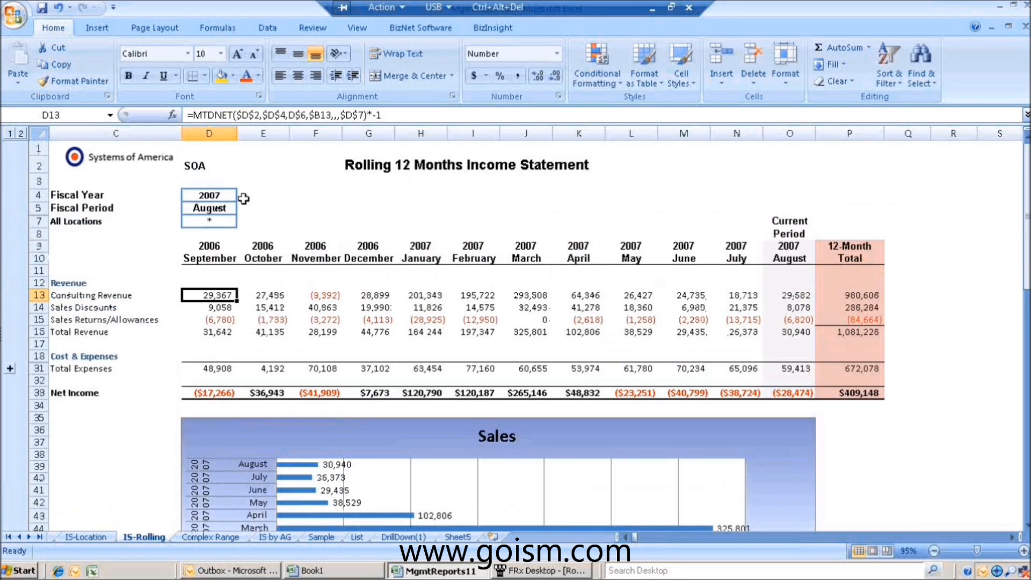
pyautogui.click(226, 208)
pyautogui.click(244, 209)
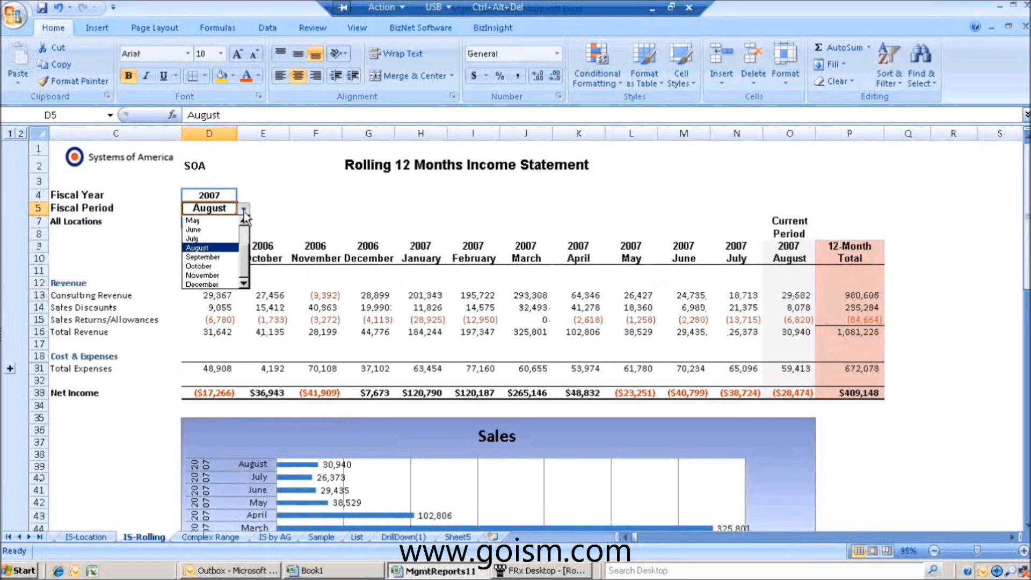
pyautogui.click(223, 257)
pyautogui.scroll(-1, 242, 289)
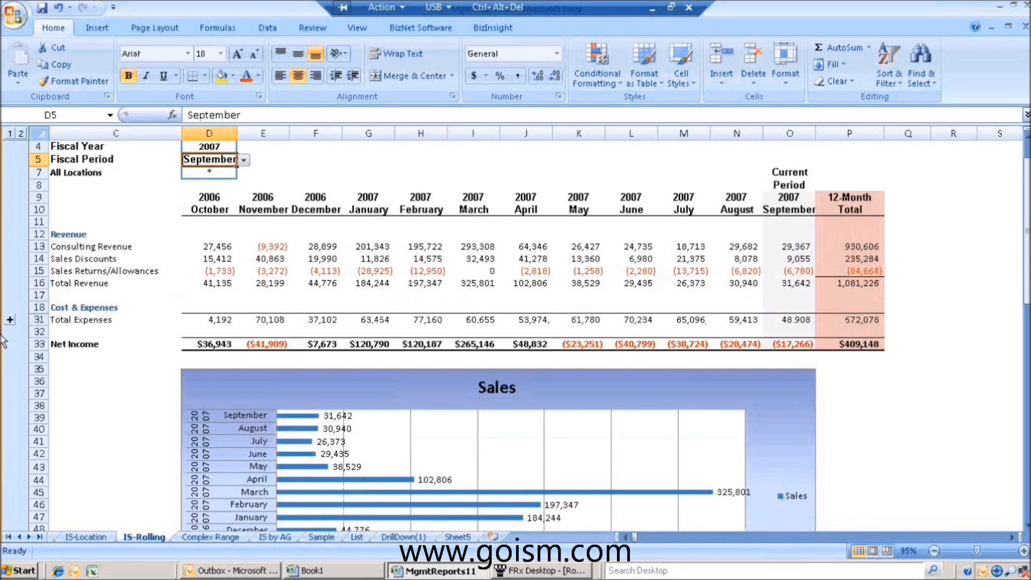
# Show the BizInsight tree again, collapse Functions and expand the GL Templates.
pyautogui.click(2, 334)
pyautogui.click(37, 196)
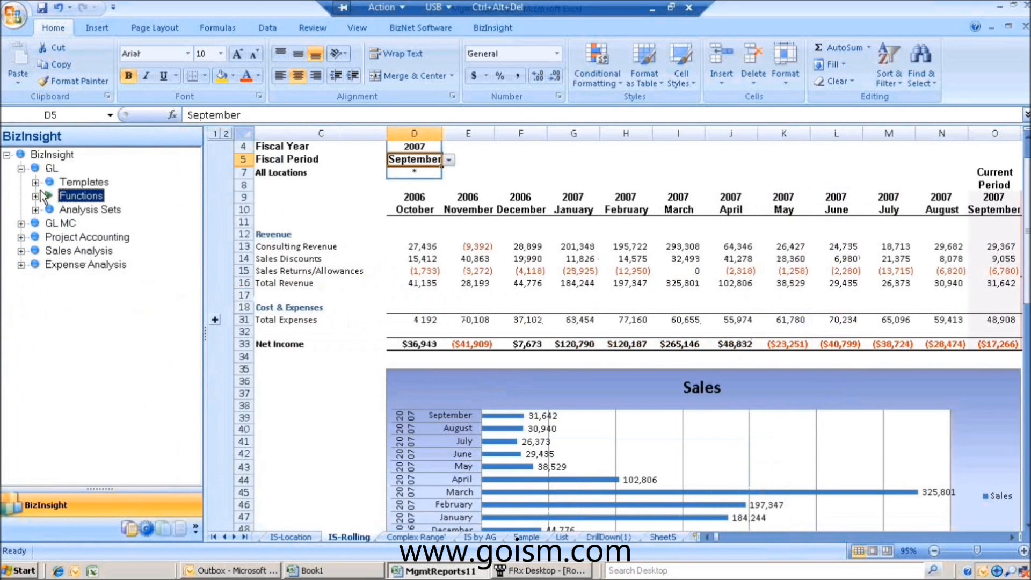
pyautogui.doubleClick(82, 182)
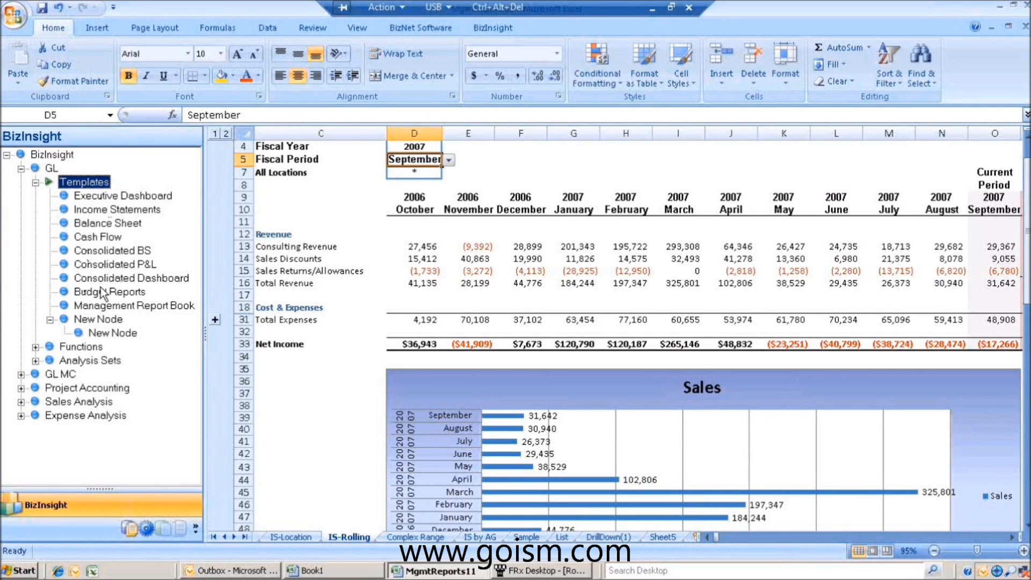
pyautogui.click(508, 258)
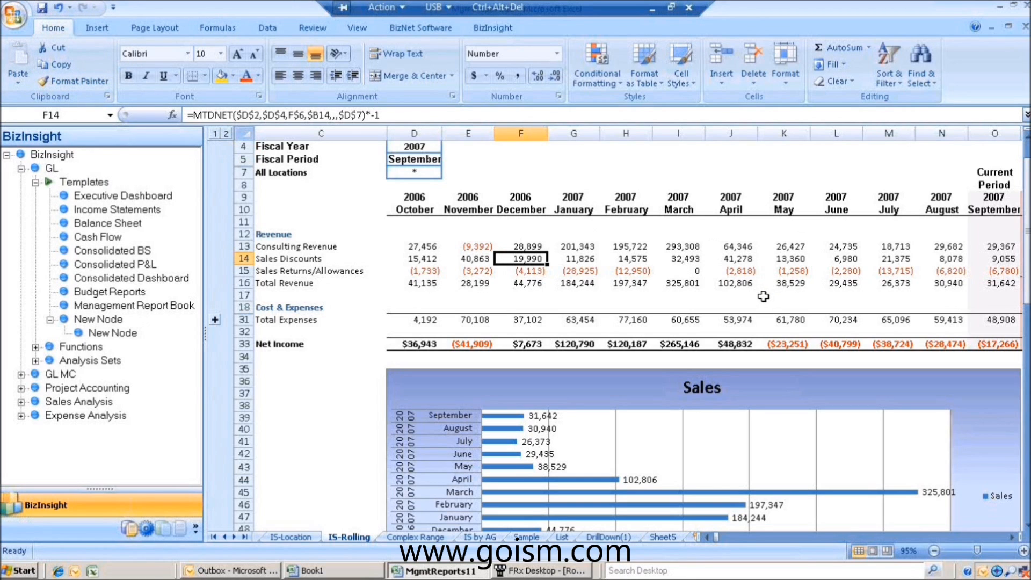
pyautogui.scroll(1, 764, 296)
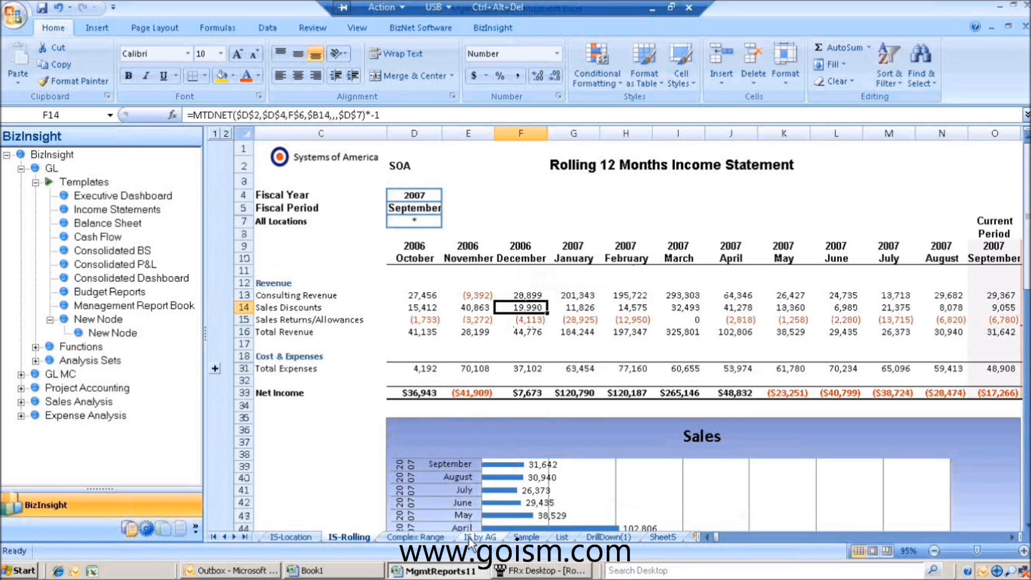
pyautogui.click(422, 294)
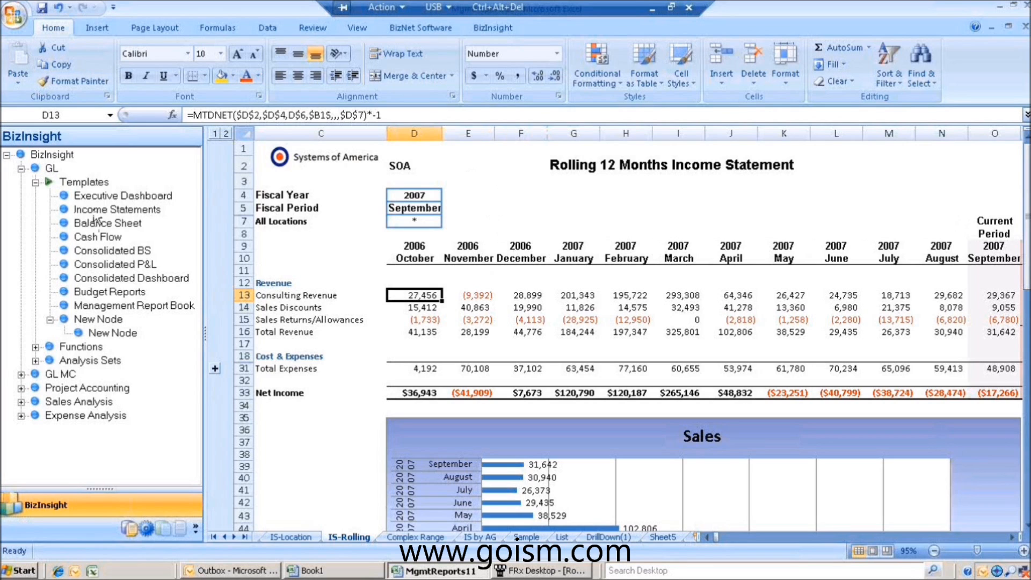
# Open the Cash Flow template to view the statement, and close its workbook.
pyautogui.doubleClick(98, 237)
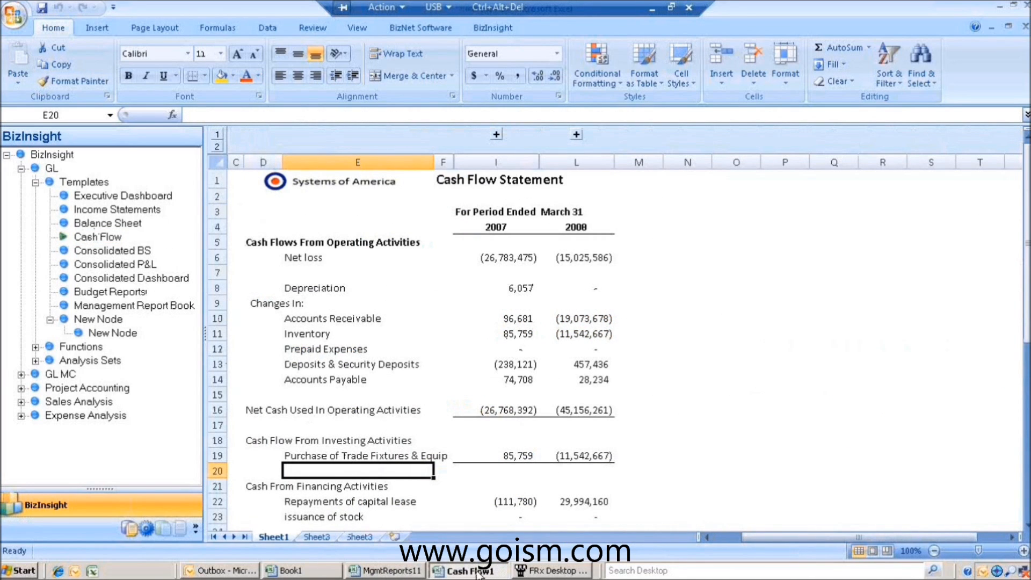
pyautogui.rightClick(479, 574)
pyautogui.click(517, 538)
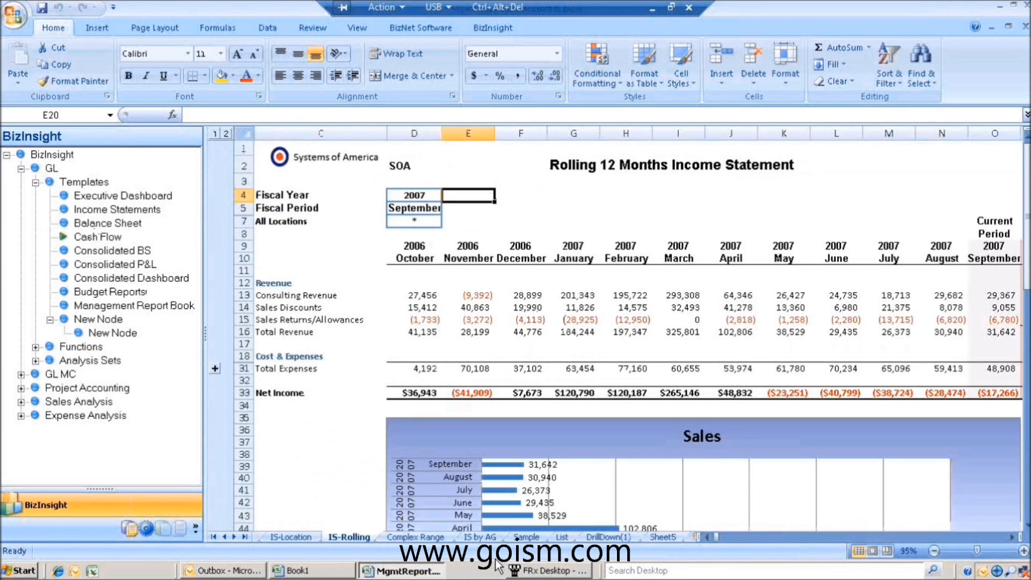
# Switch to FRx Desktop and exit the program.
pyautogui.click(539, 572)
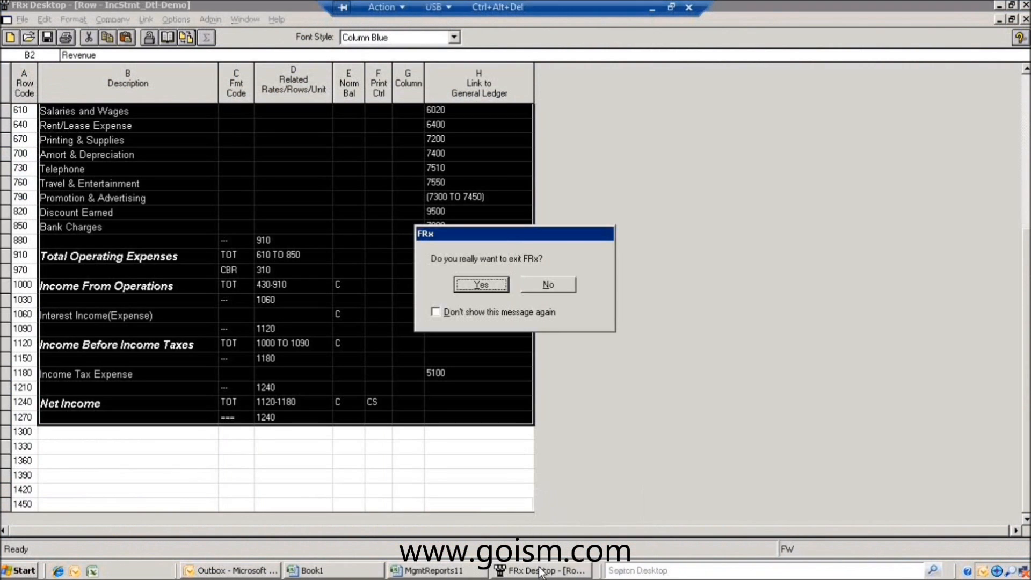
pyautogui.click(500, 286)
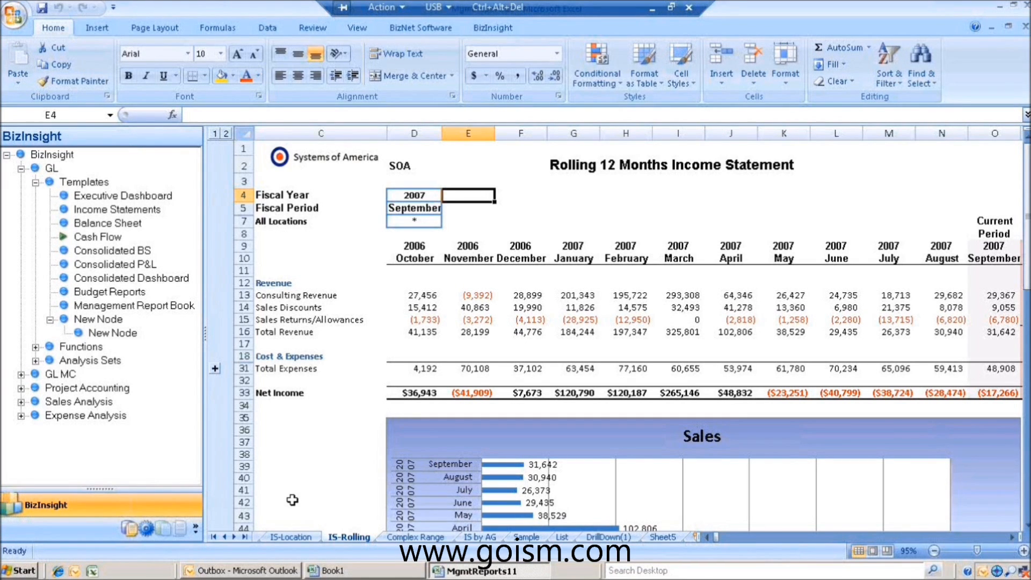
# Open Sheet5 and examine the MTD and YTD headings, the blank column beside them and the MTD Sales formula.
pyautogui.click(663, 537)
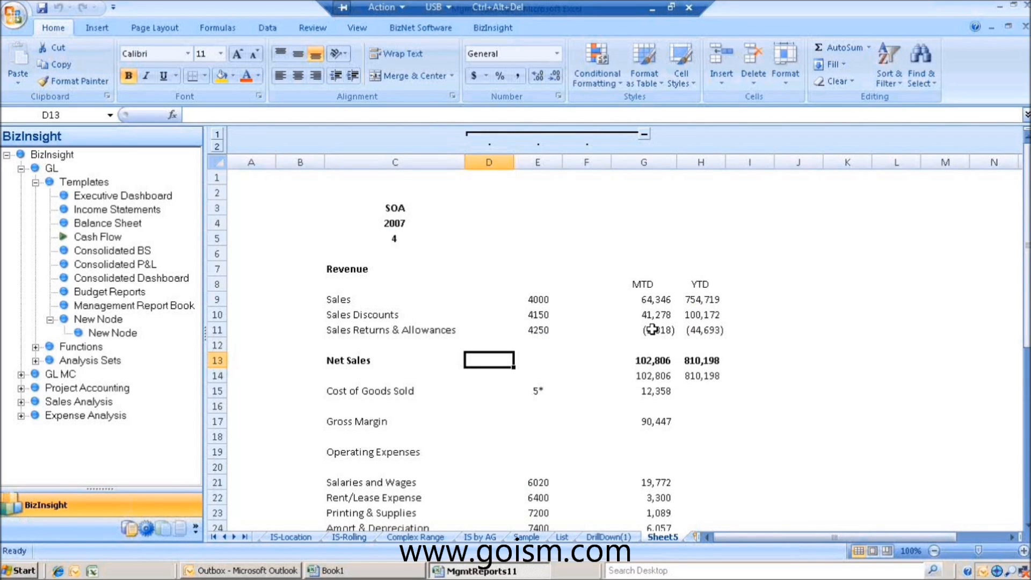
pyautogui.click(649, 289)
pyautogui.click(698, 283)
pyautogui.click(752, 283)
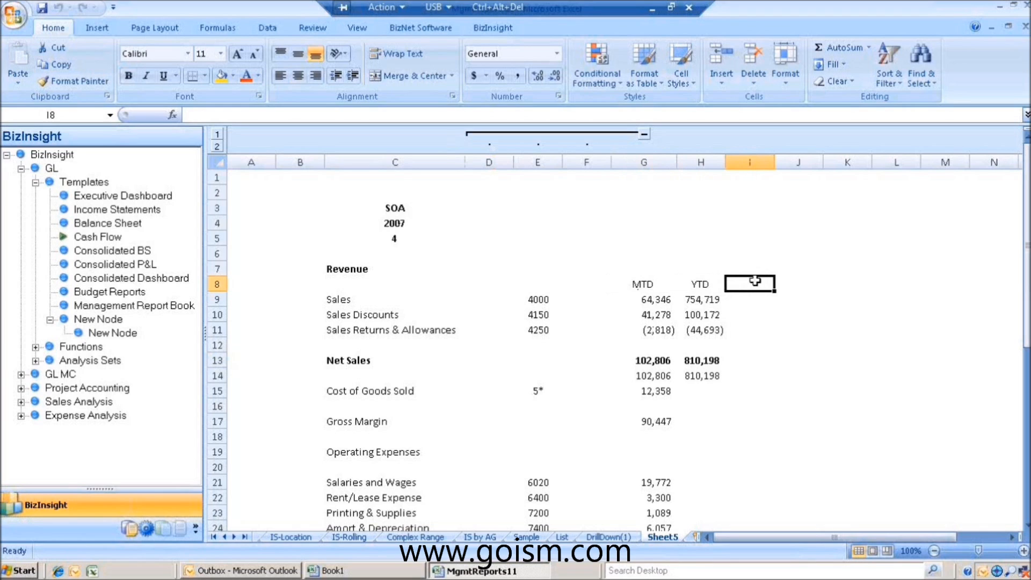
pyautogui.click(639, 304)
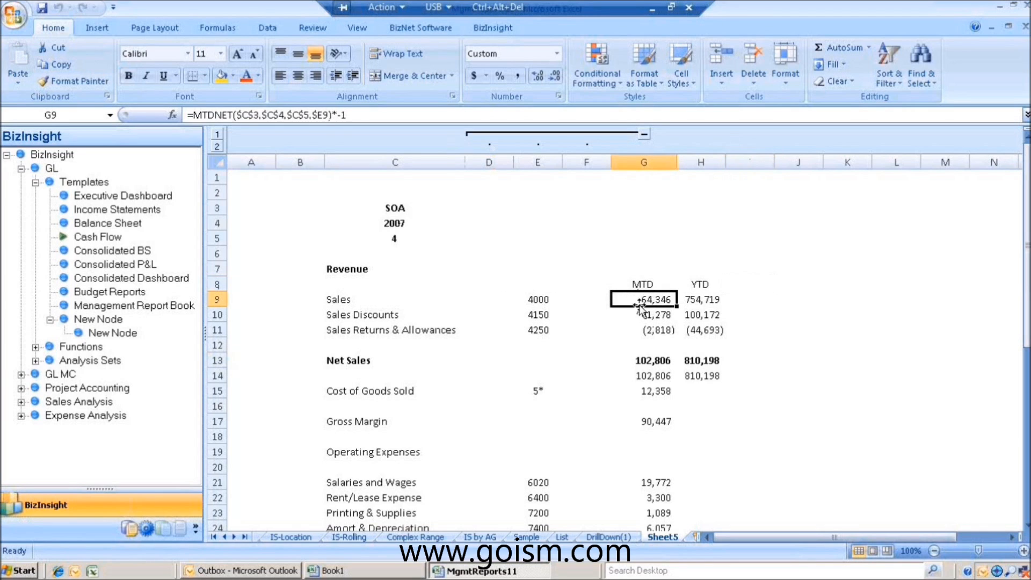
# Go to the first sheet, IS, and inspect the first period heading in F7.
pyautogui.click(214, 537)
pyautogui.click(263, 537)
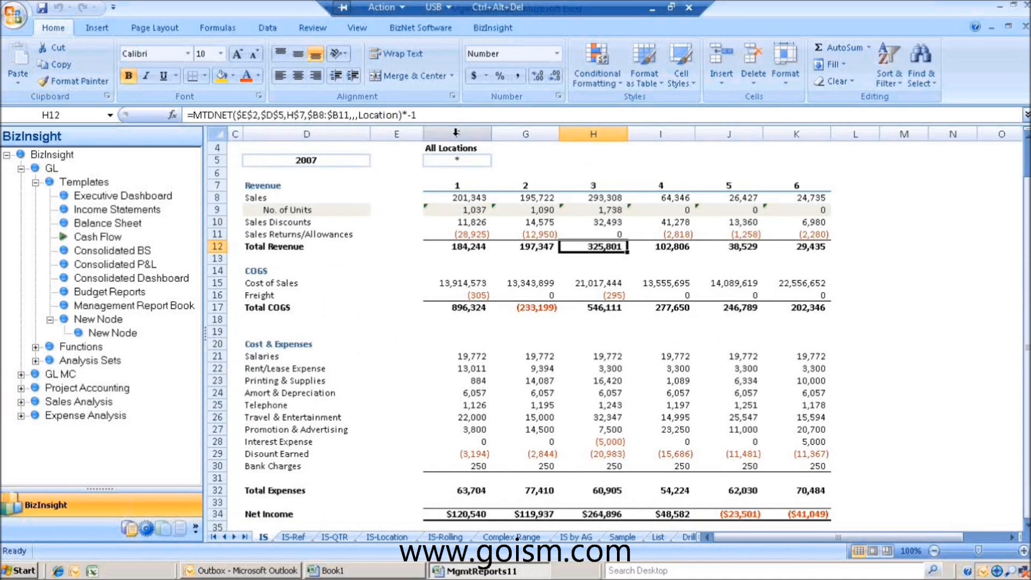
pyautogui.click(461, 184)
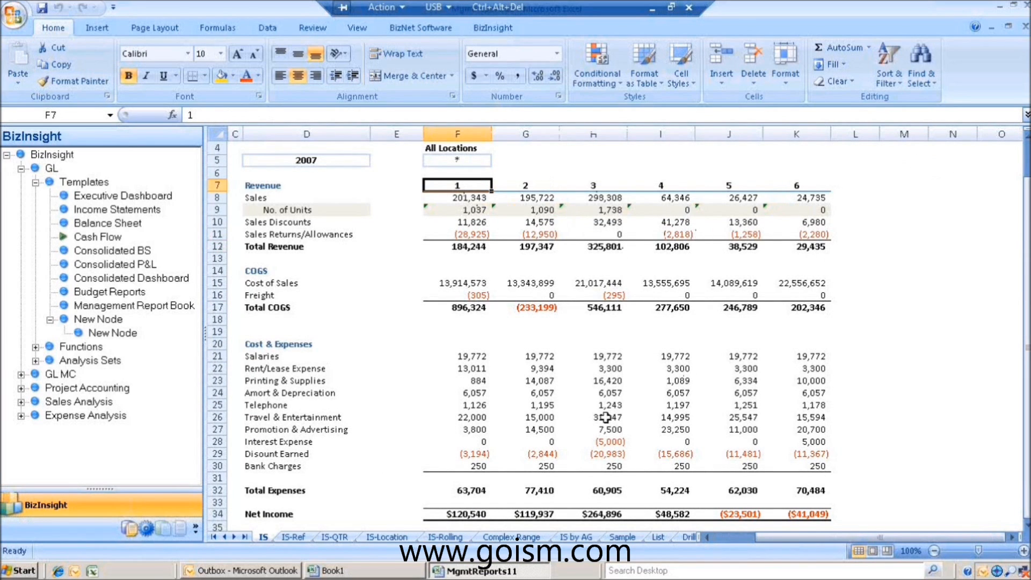
# Open the Consolidated P&L template and set the Fiscal Period to 2 on the Consolidated sheet.
pyautogui.doubleClick(102, 266)
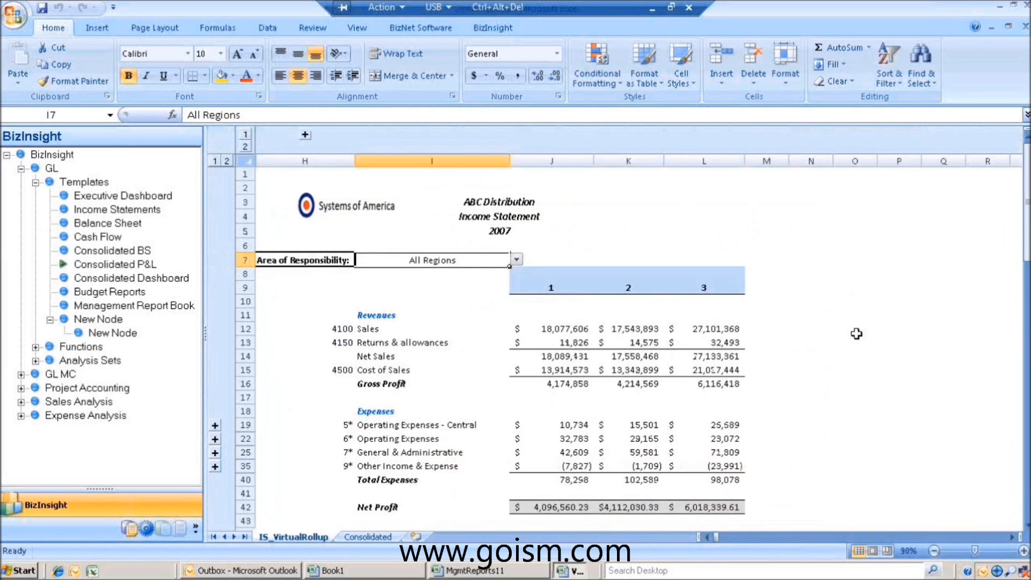
pyautogui.click(856, 334)
pyautogui.click(363, 537)
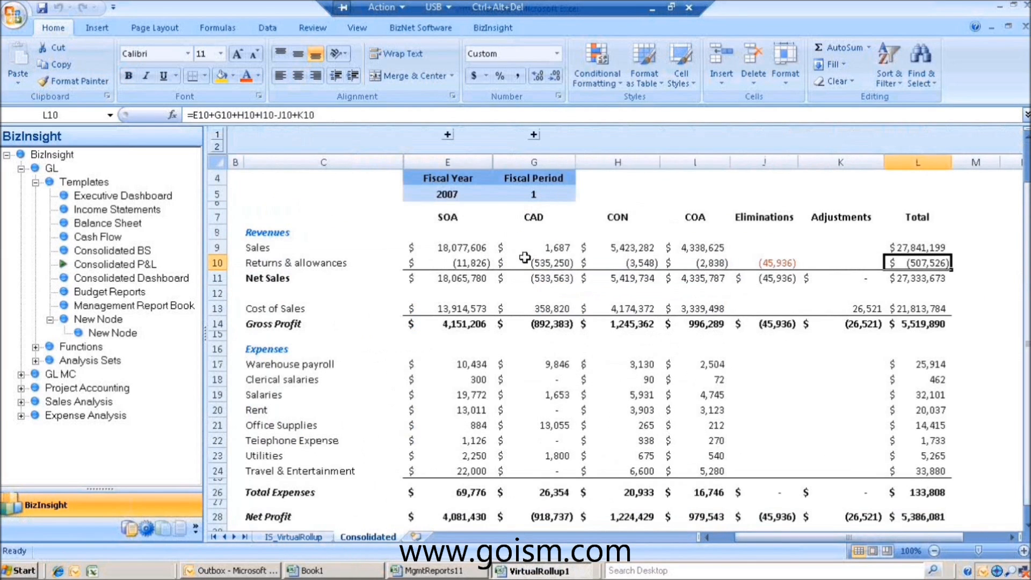
pyautogui.click(546, 242)
pyautogui.click(582, 244)
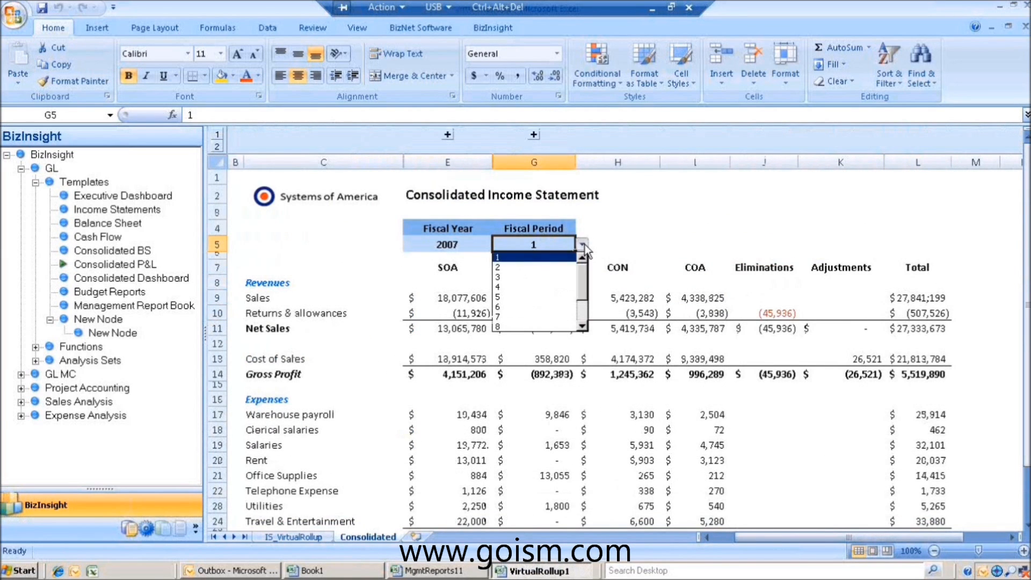
pyautogui.click(519, 267)
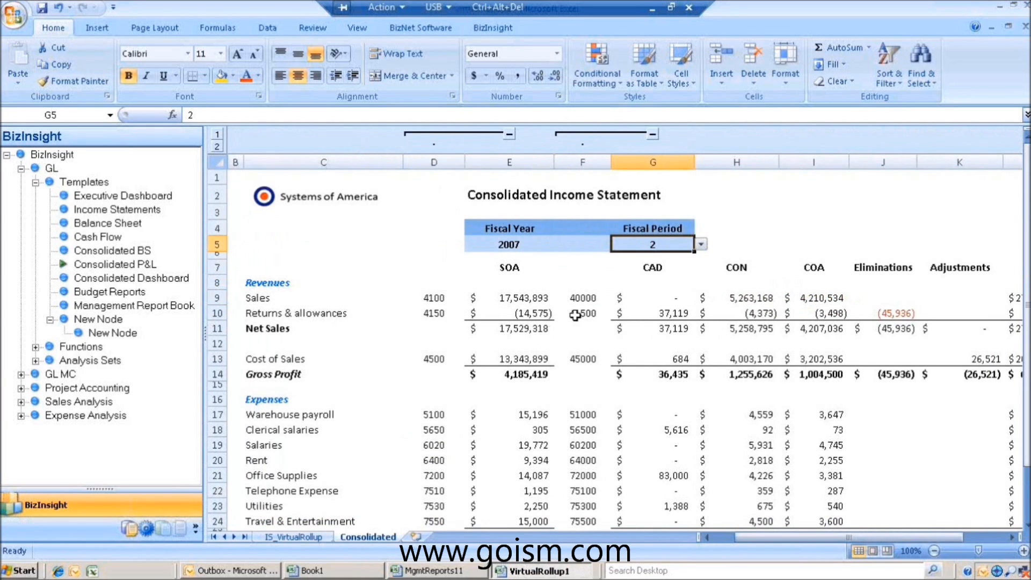
# Compare the Sales account codes for SOA and CAD in the expanded account columns, and collapse those columns.
pyautogui.click(436, 296)
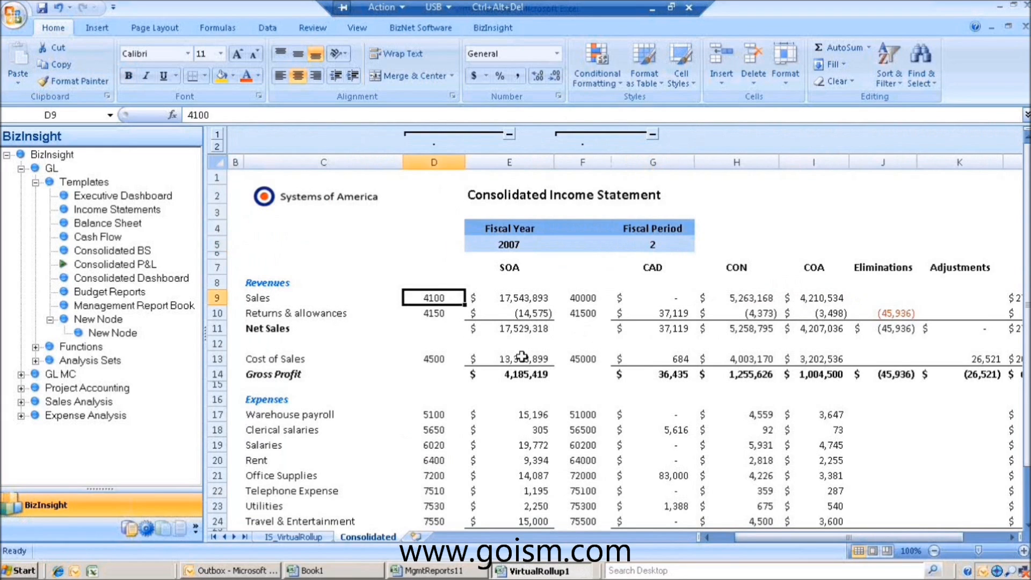
pyautogui.click(584, 299)
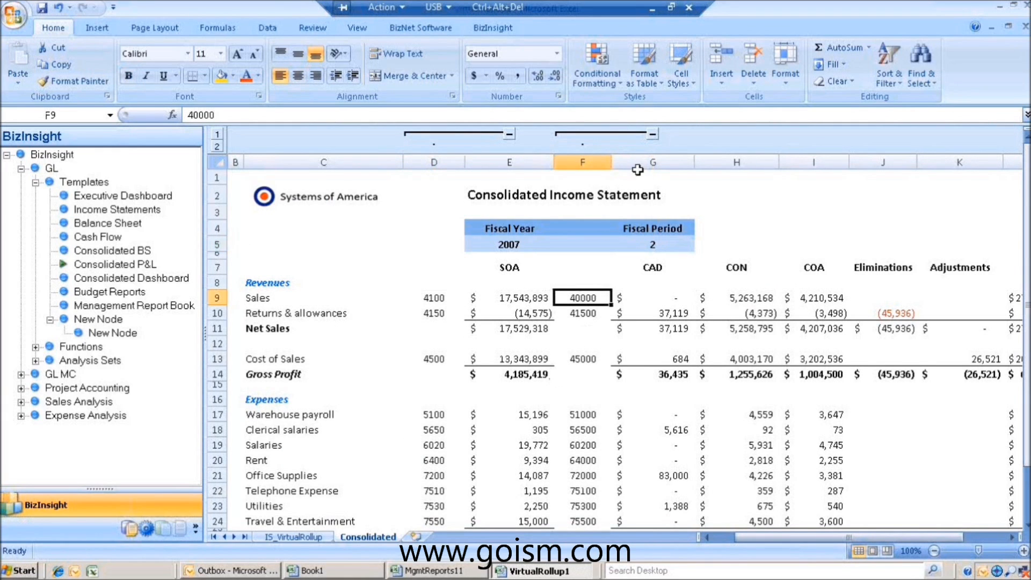
pyautogui.click(653, 134)
pyautogui.click(510, 134)
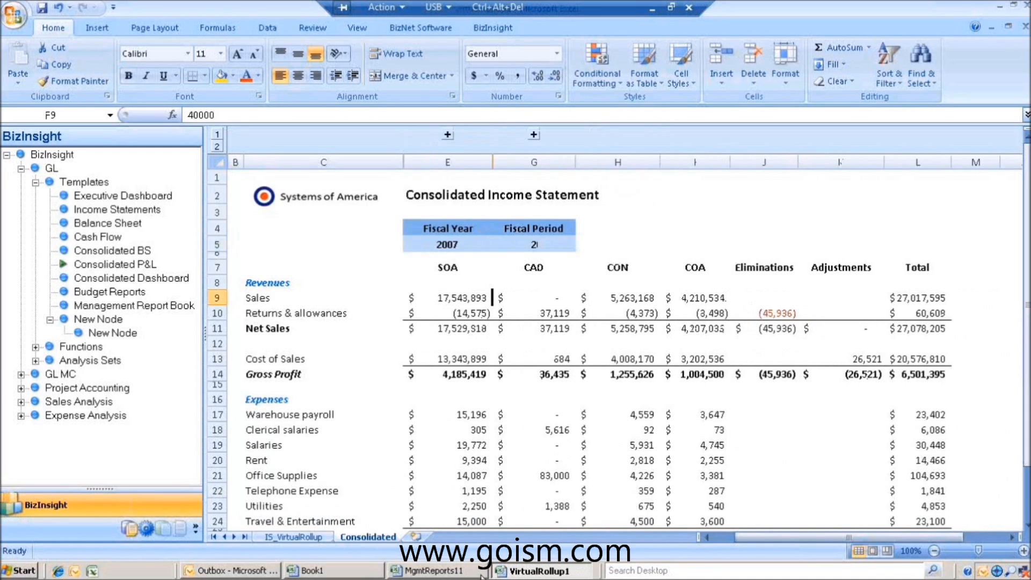
# Close the VirtualRollup1 workbook.
pyautogui.rightClick(539, 571)
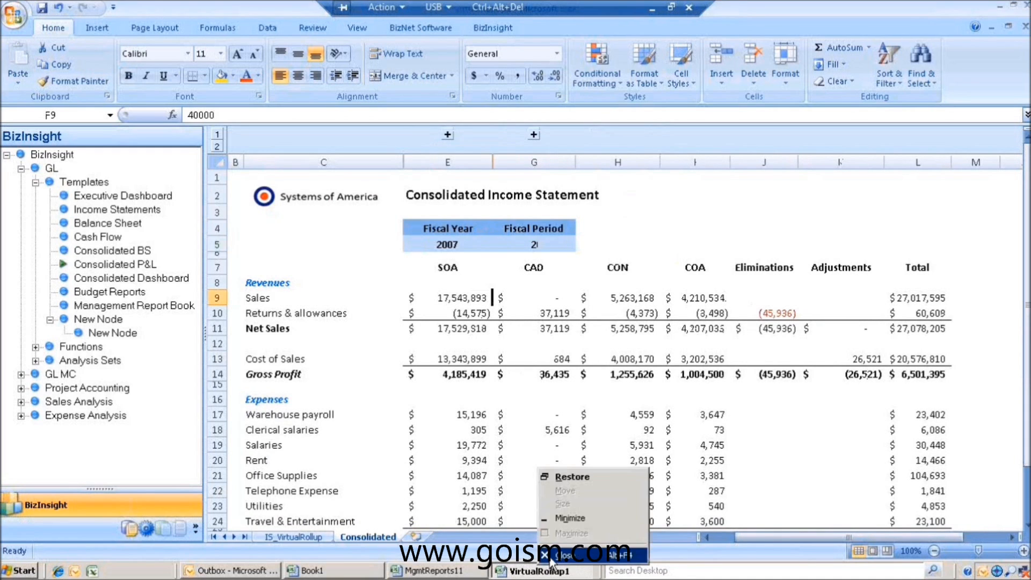
pyautogui.click(569, 561)
pyautogui.click(518, 320)
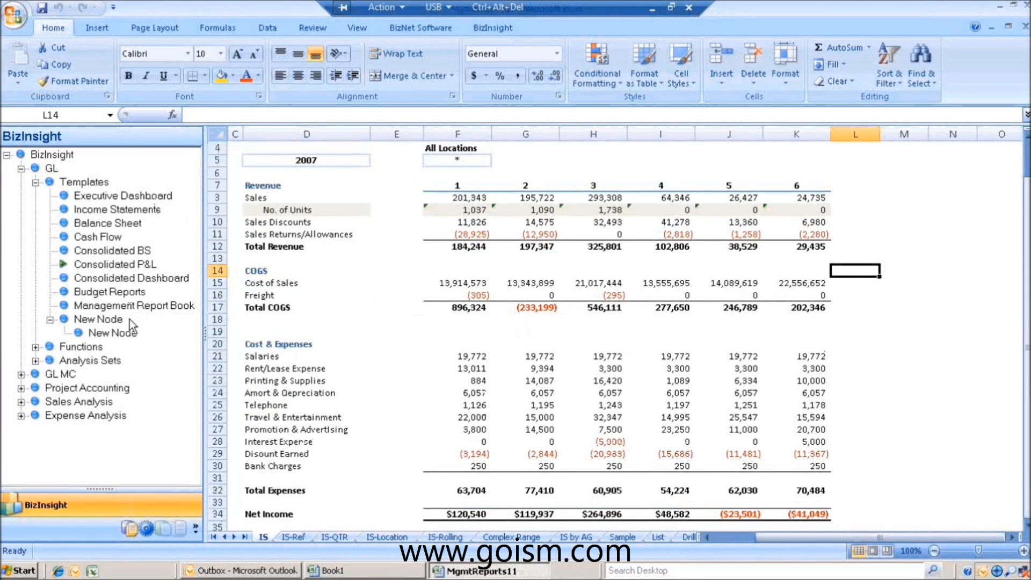
# Open the Budget Reports template and inspect the Consulting Revenue MTD Actual formula on the BUD vs Actual sheet.
pyautogui.doubleClick(96, 293)
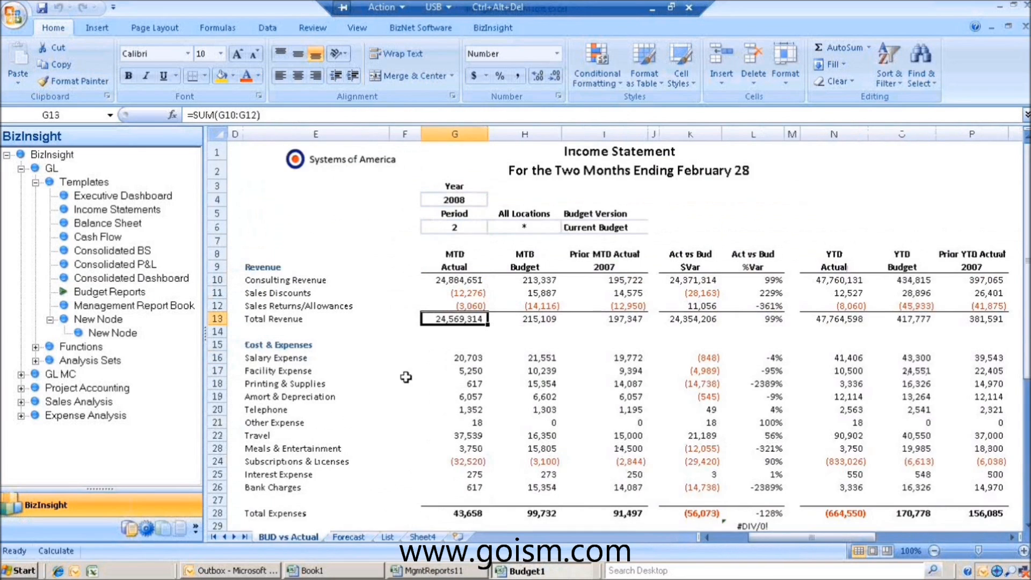
pyautogui.click(305, 537)
pyautogui.click(439, 276)
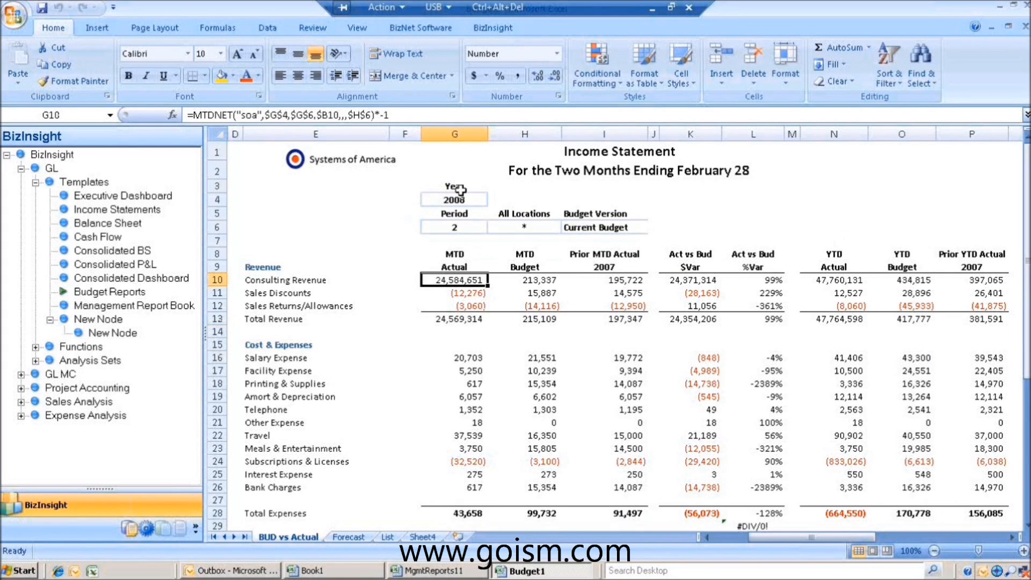
# Set the budget report's Period to 3 and return it to 2.
pyautogui.click(471, 230)
pyautogui.click(494, 228)
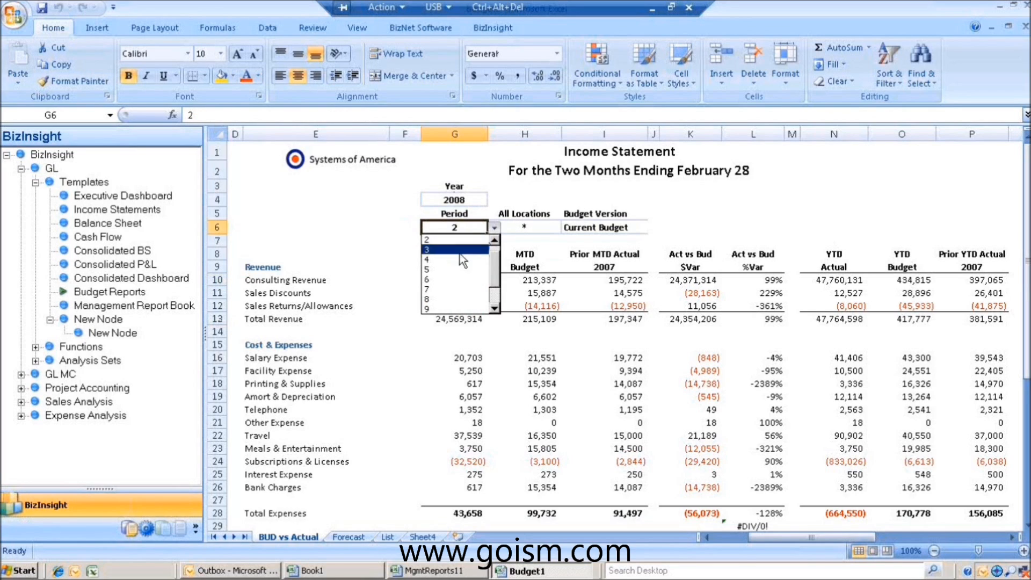
pyautogui.click(456, 251)
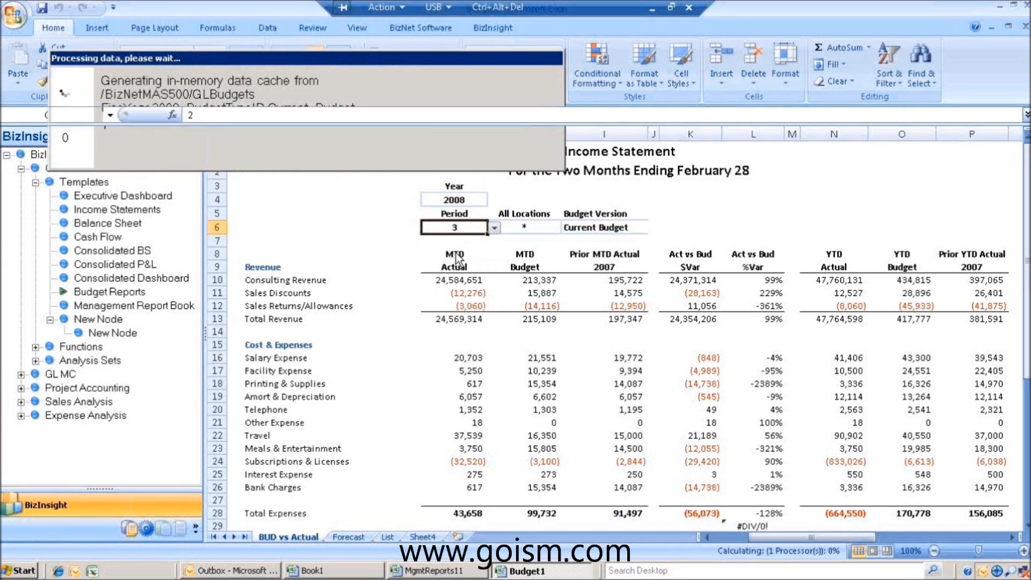
pyautogui.click(494, 228)
pyautogui.moveTo(497, 267); pyautogui.dragTo(498, 261)
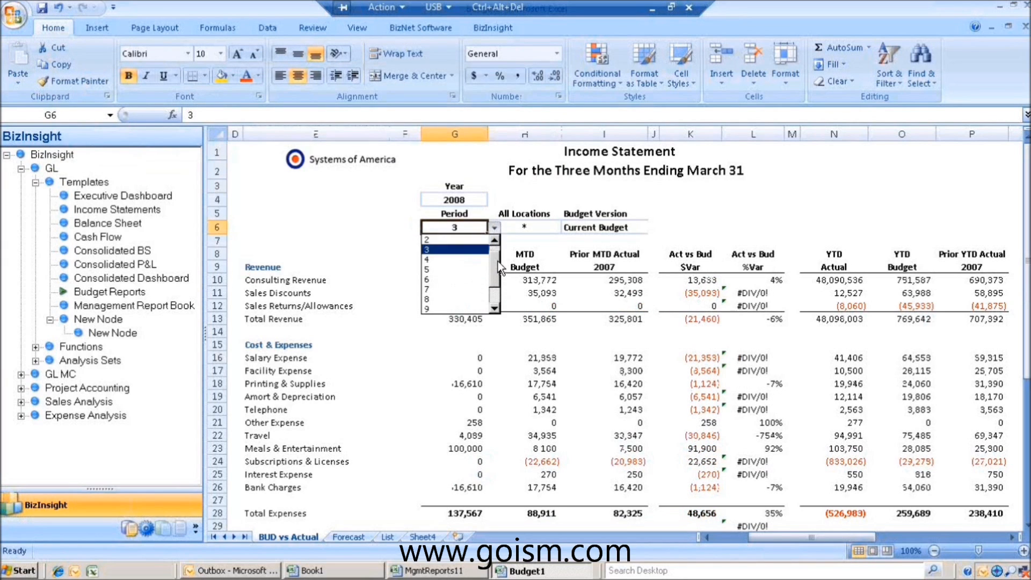
pyautogui.click(476, 253)
pyautogui.click(479, 277)
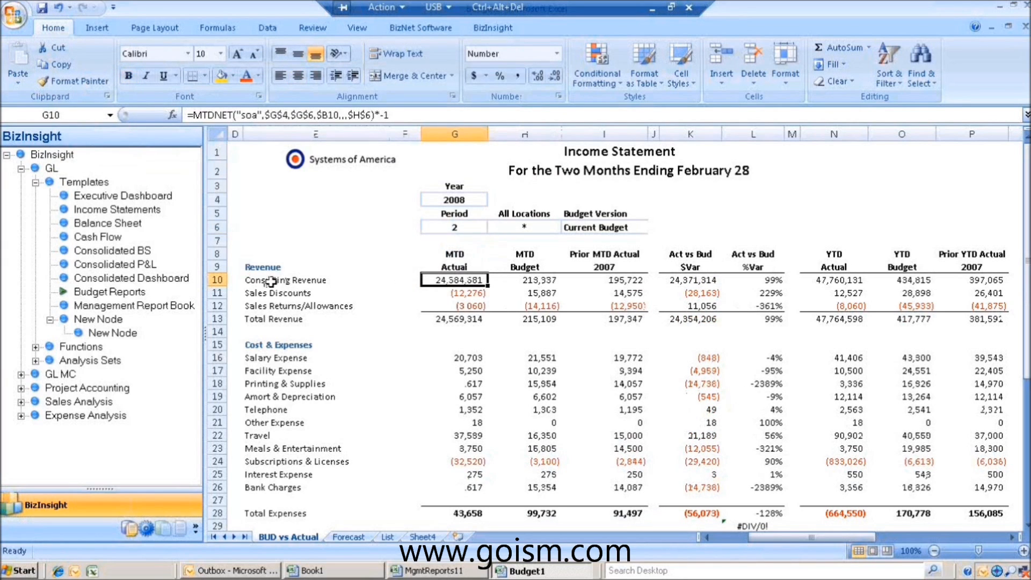
# Collapse the GL Templates in the BizInsight tree and expand Functions down to the Month-to-Date functions.
pyautogui.click(35, 182)
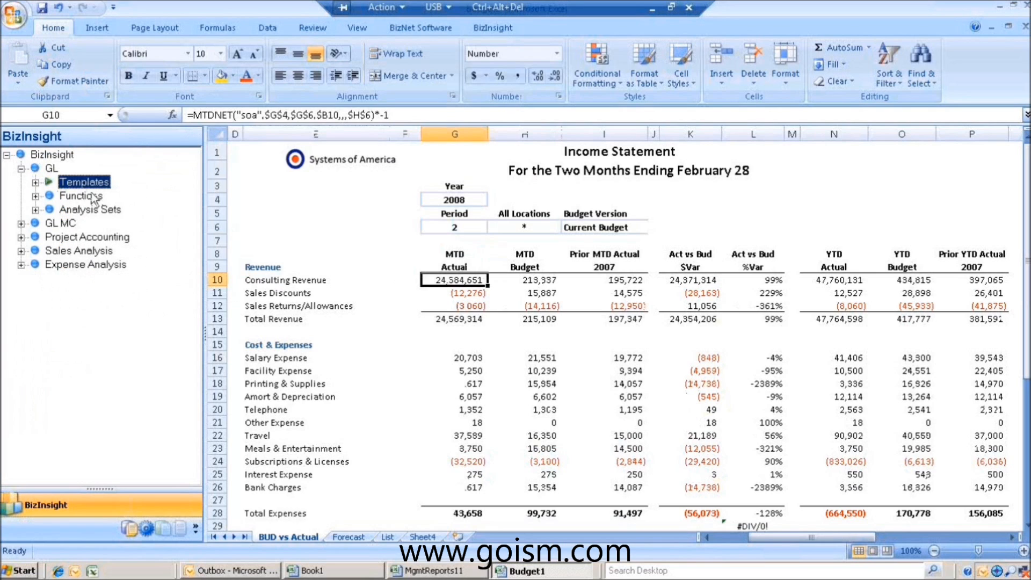
pyautogui.click(35, 196)
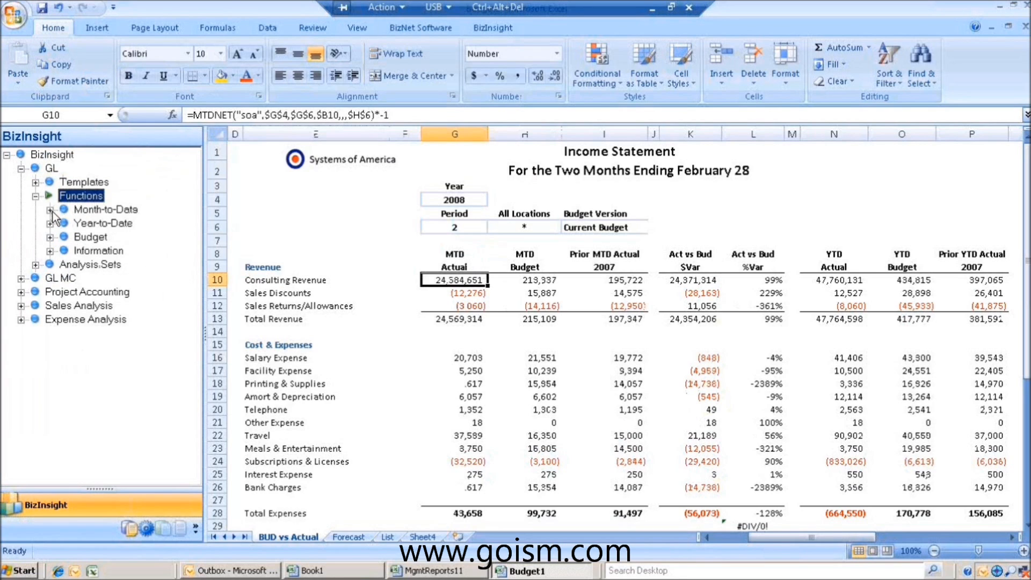
pyautogui.click(50, 210)
# Inspect the Consulting Revenue MTD Budget formula and the available Budget Version choices, keeping Current Budget.
pyautogui.click(534, 278)
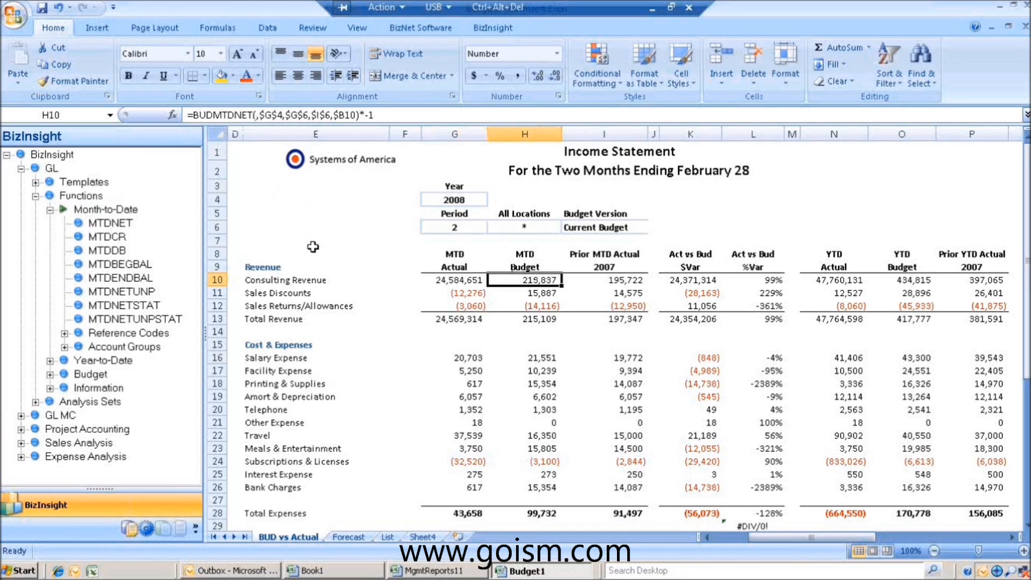
pyautogui.click(601, 228)
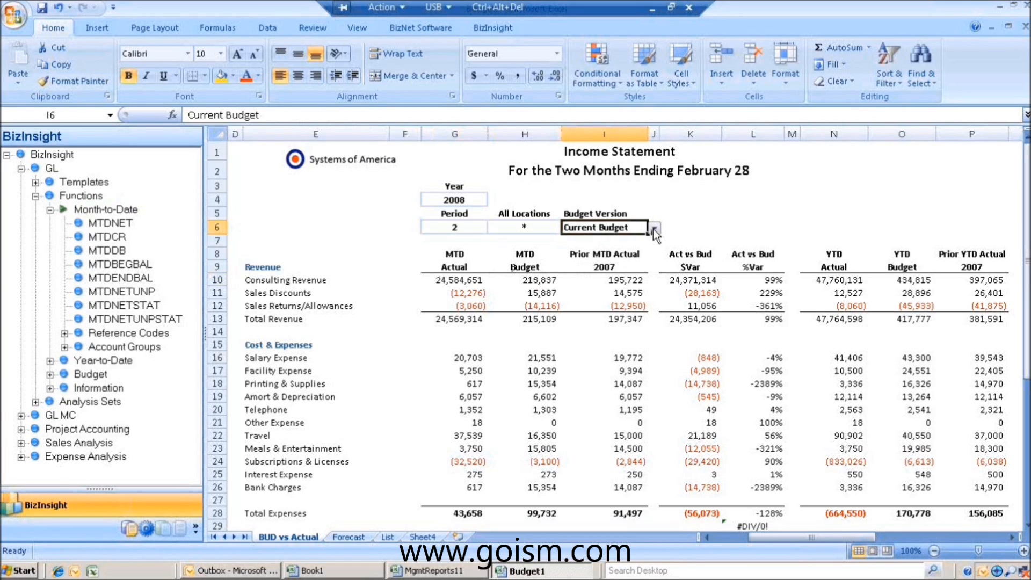
pyautogui.click(655, 230)
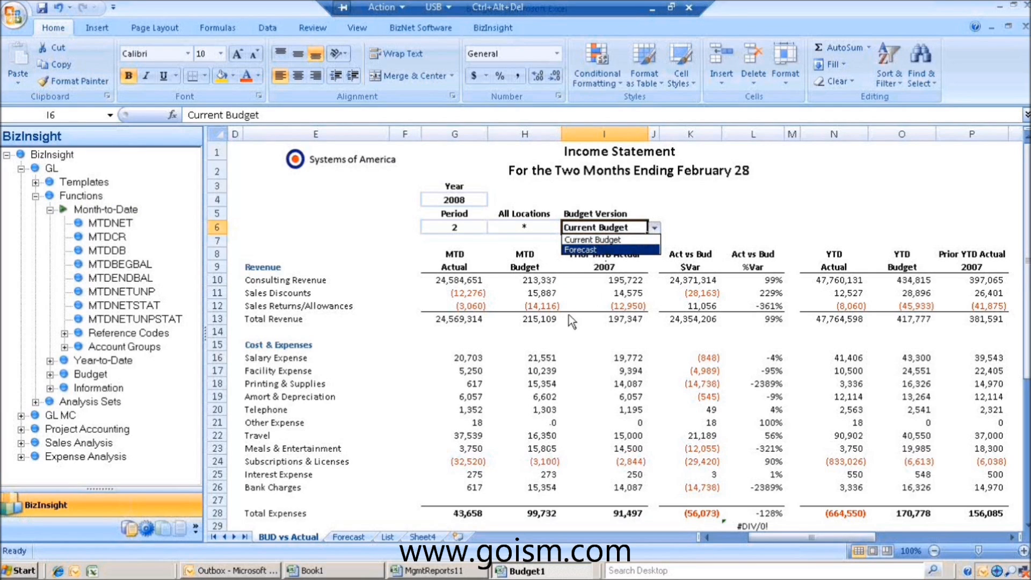
pyautogui.press('Escape')
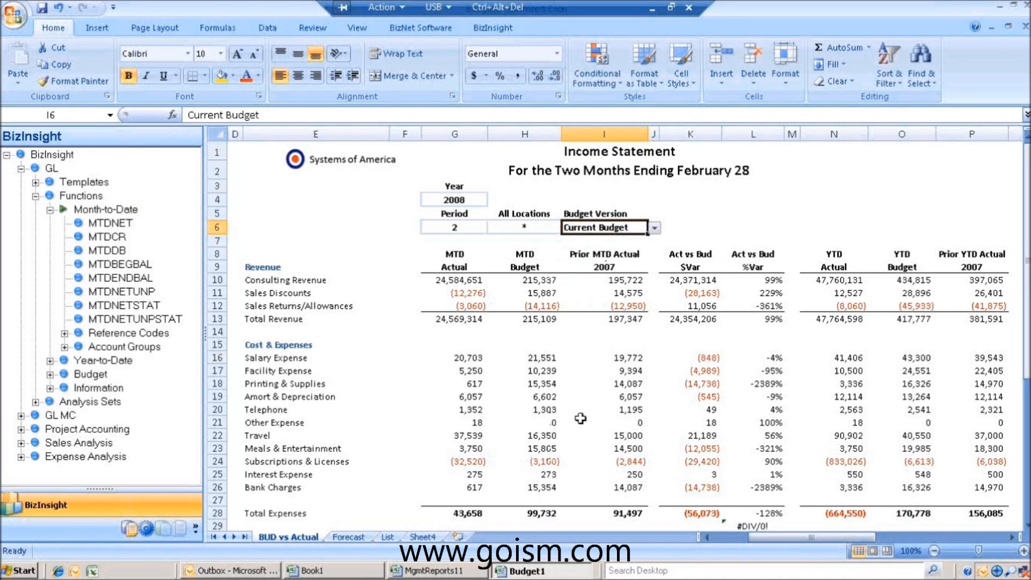
# Inspect the prior-year heading and the Consulting Revenue formulas for prior MTD, variances, YTD Actual, YTD Budget and Prior YTD Actual.
pyautogui.click(617, 278)
pyautogui.click(615, 264)
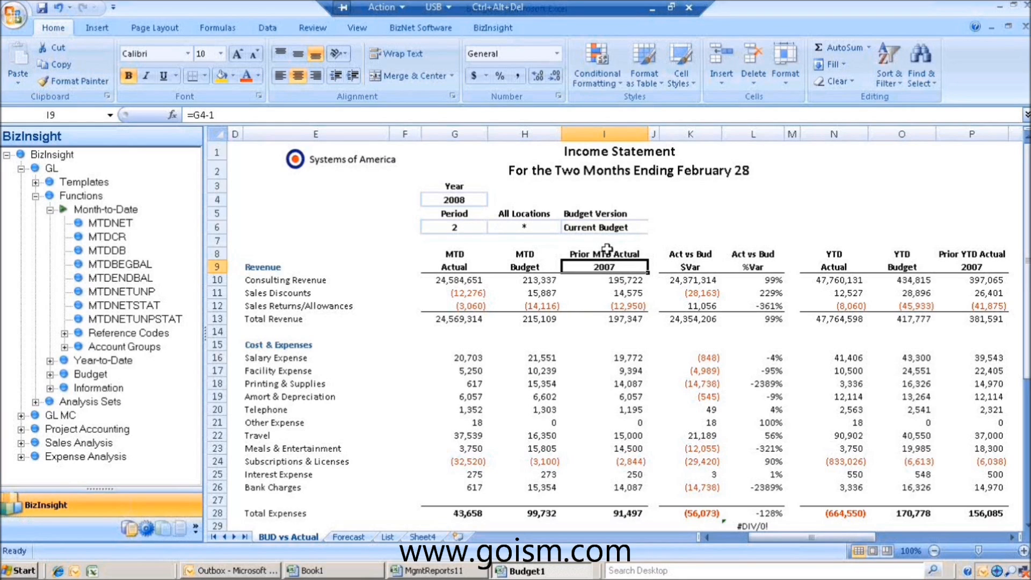
pyautogui.click(679, 277)
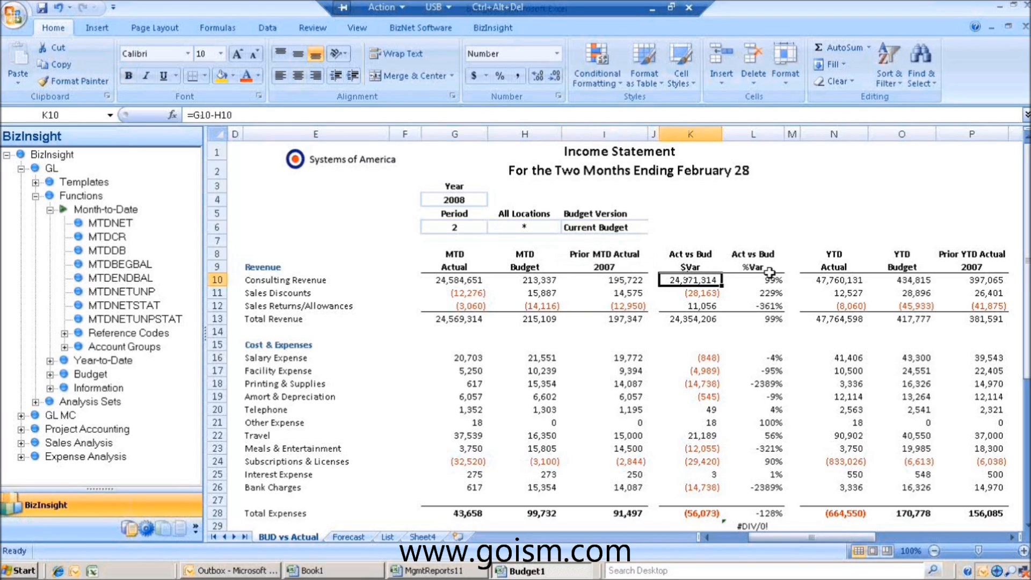
pyautogui.click(769, 276)
pyautogui.click(849, 283)
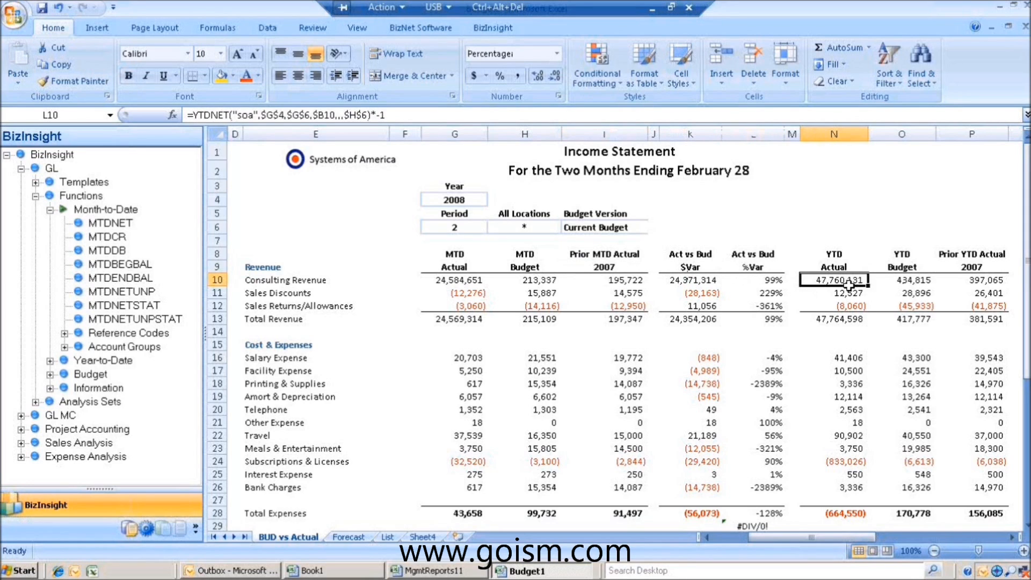
pyautogui.click(915, 278)
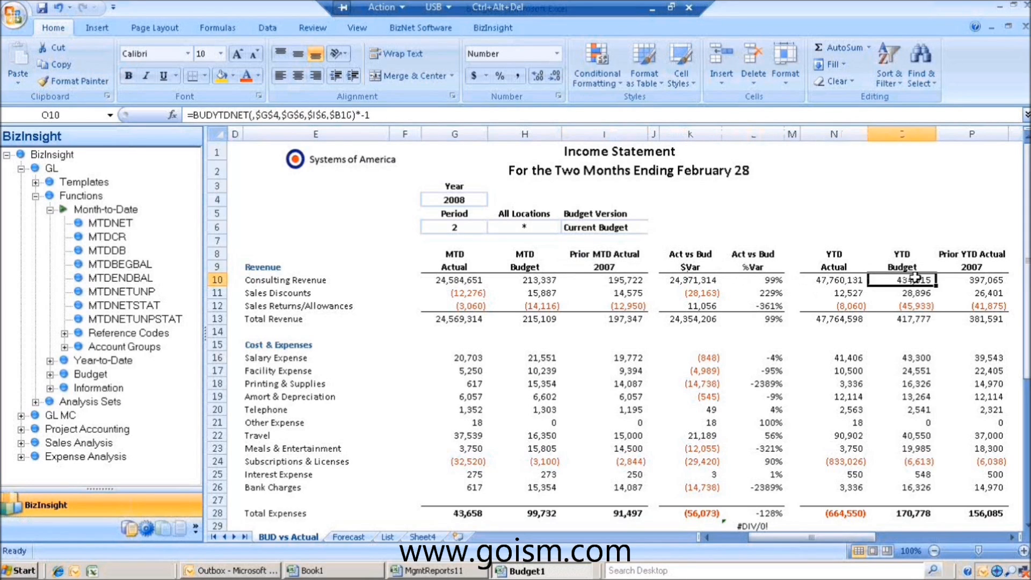
pyautogui.click(967, 277)
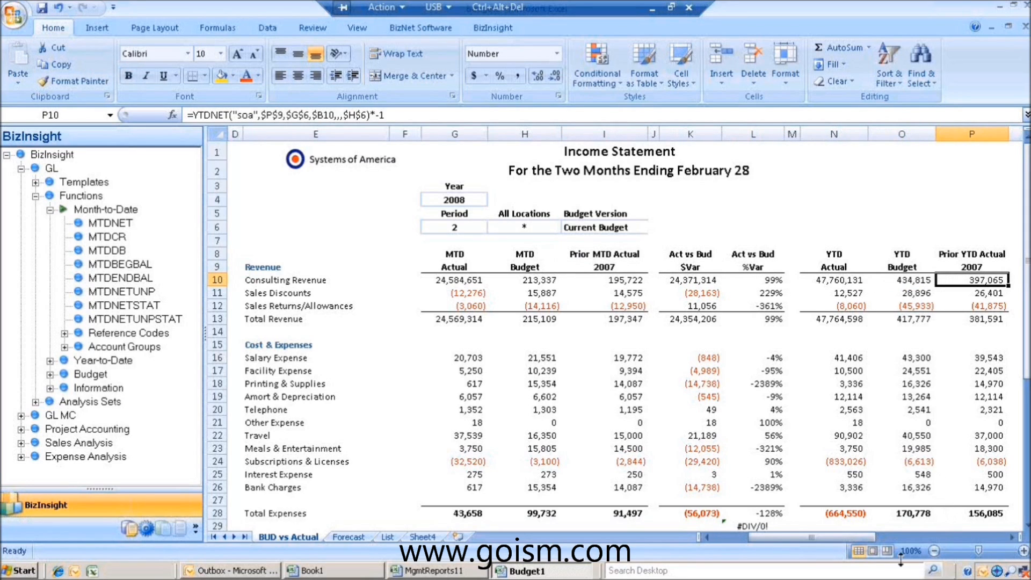
# Examine the Budget functions available under GL in the BizInsight tree and collapse them again.
pyautogui.moveTo(868, 535); pyautogui.dragTo(894, 540)
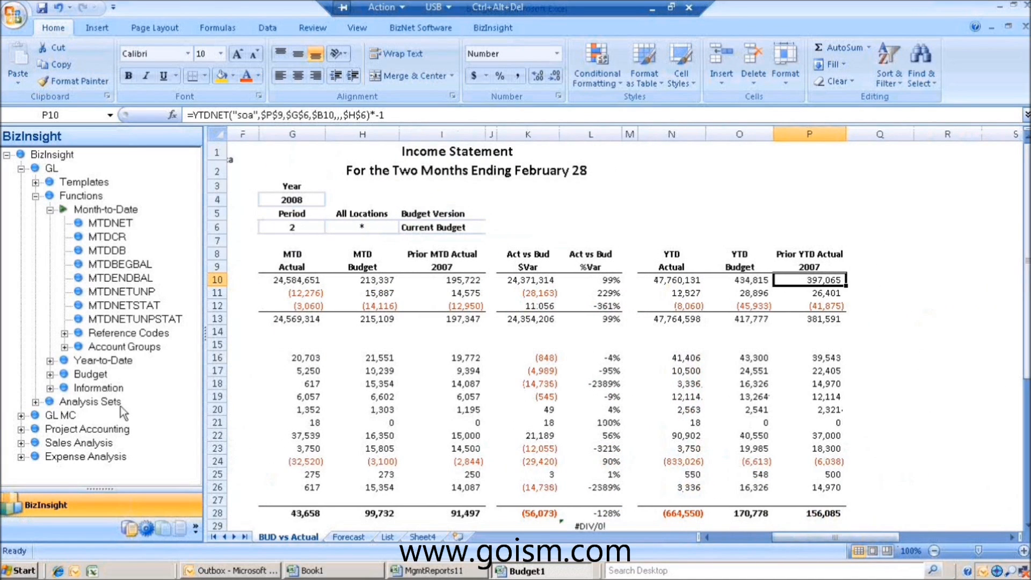
pyautogui.click(51, 375)
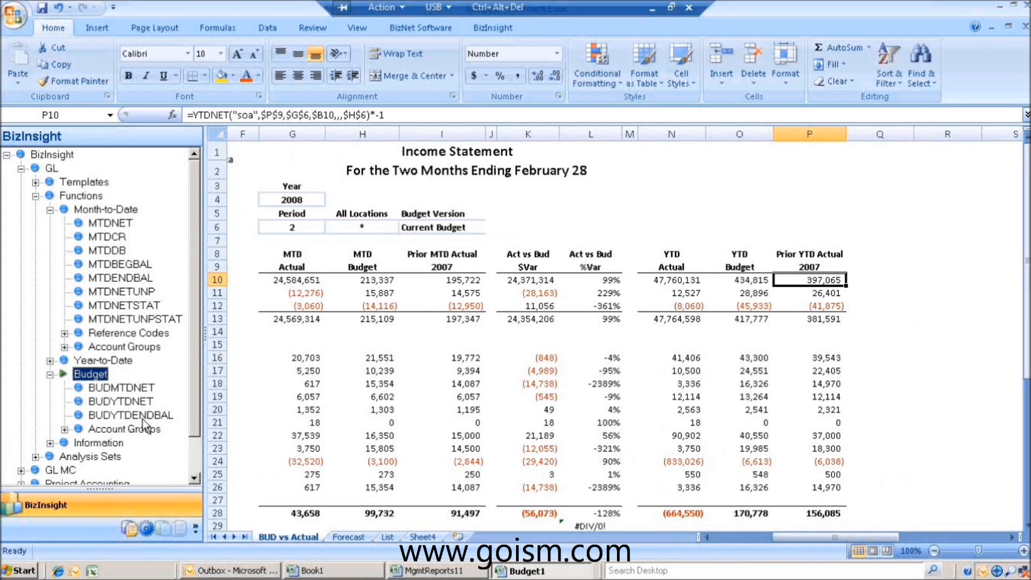
pyautogui.click(51, 374)
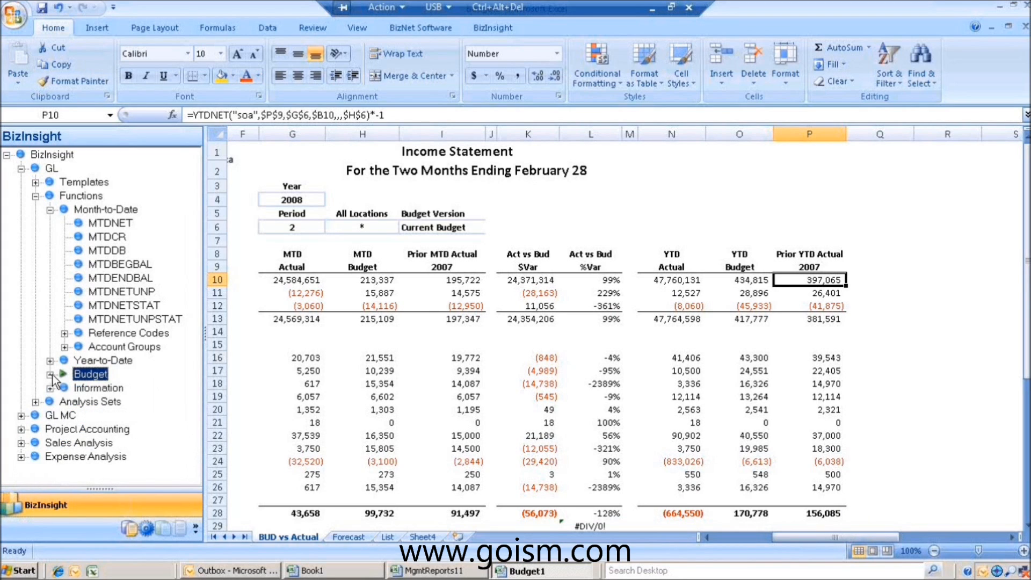
# Open the Forecast sheet and hide the BizInsight pane to show all twelve periods.
pyautogui.click(355, 538)
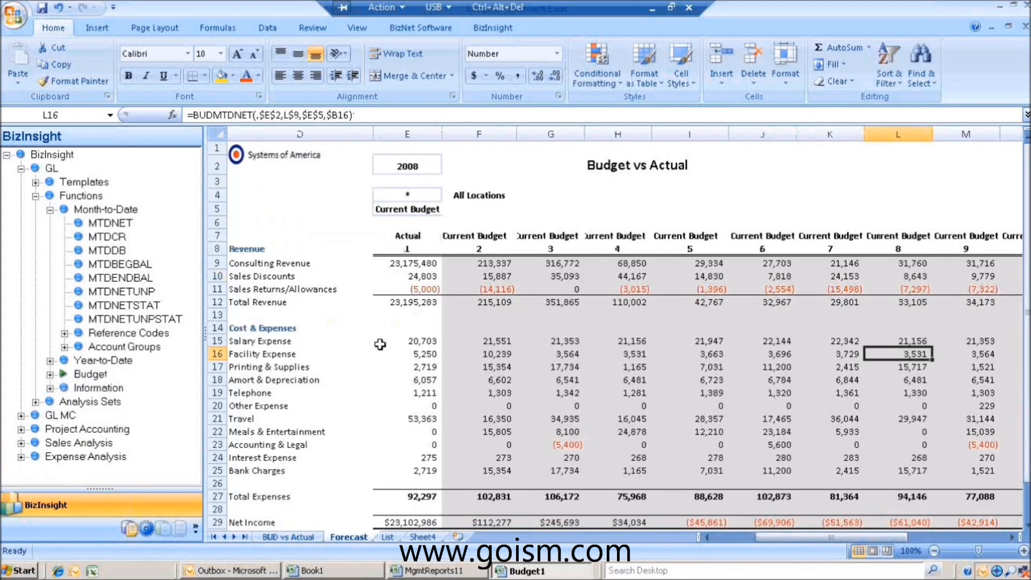
pyautogui.click(204, 335)
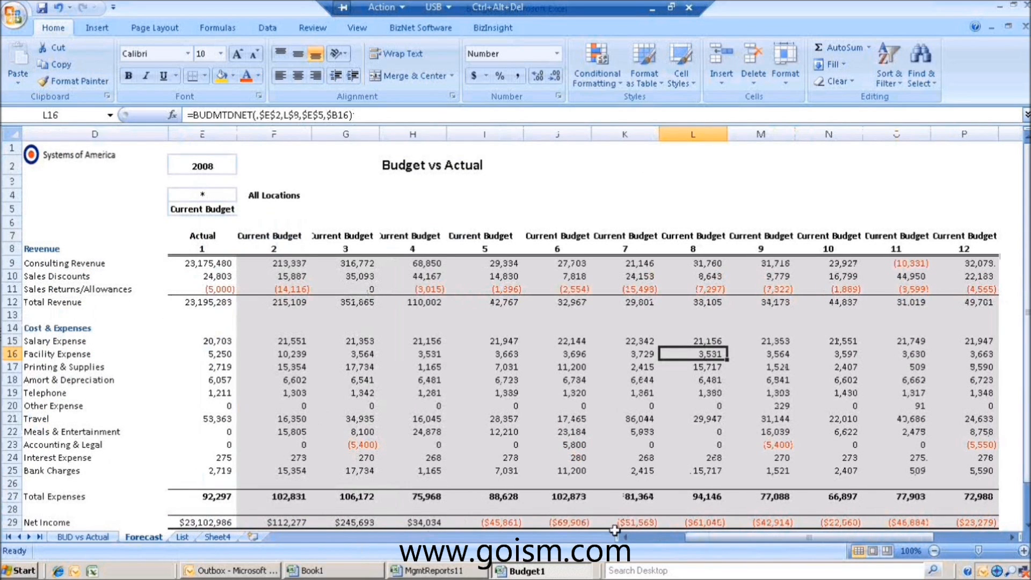
pyautogui.moveTo(1027, 418); pyautogui.dragTo(1027, 431)
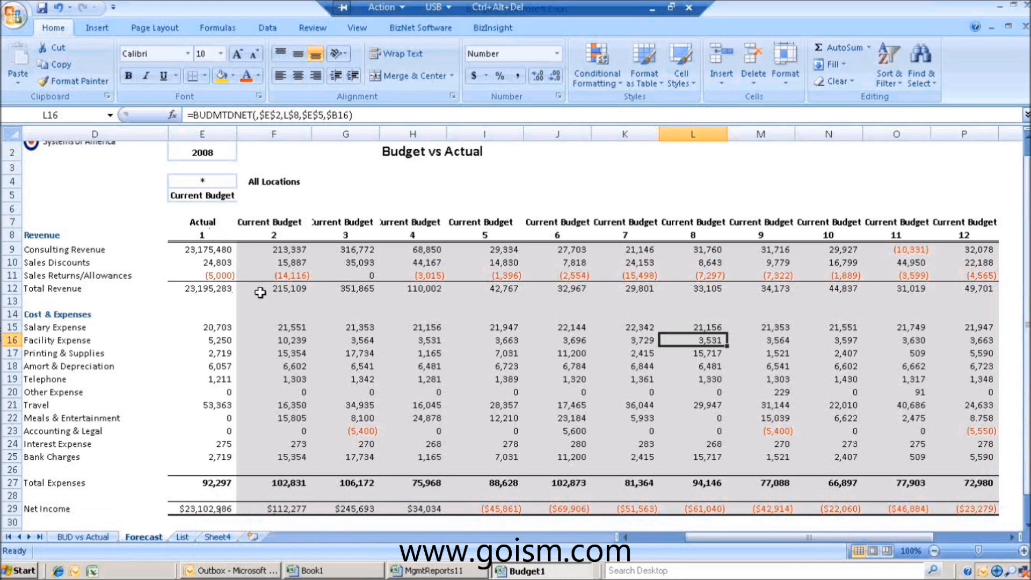
# Fill the Actual column from period 1 across periods 2 and 3, headings through Net Income.
pyautogui.moveTo(217, 225); pyautogui.dragTo(301, 523)
pyautogui.click(355, 522)
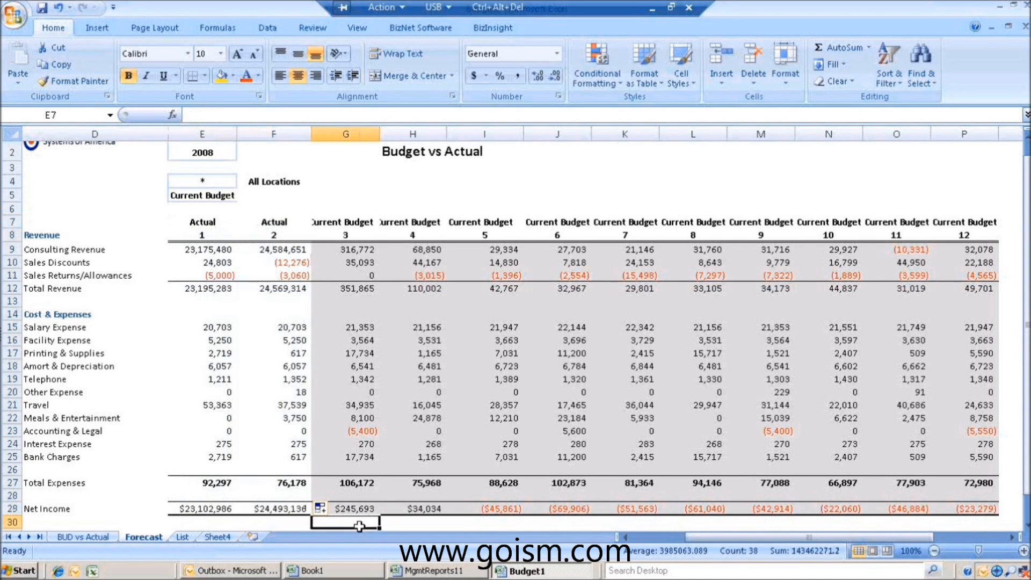
pyautogui.moveTo(274, 221); pyautogui.dragTo(371, 516)
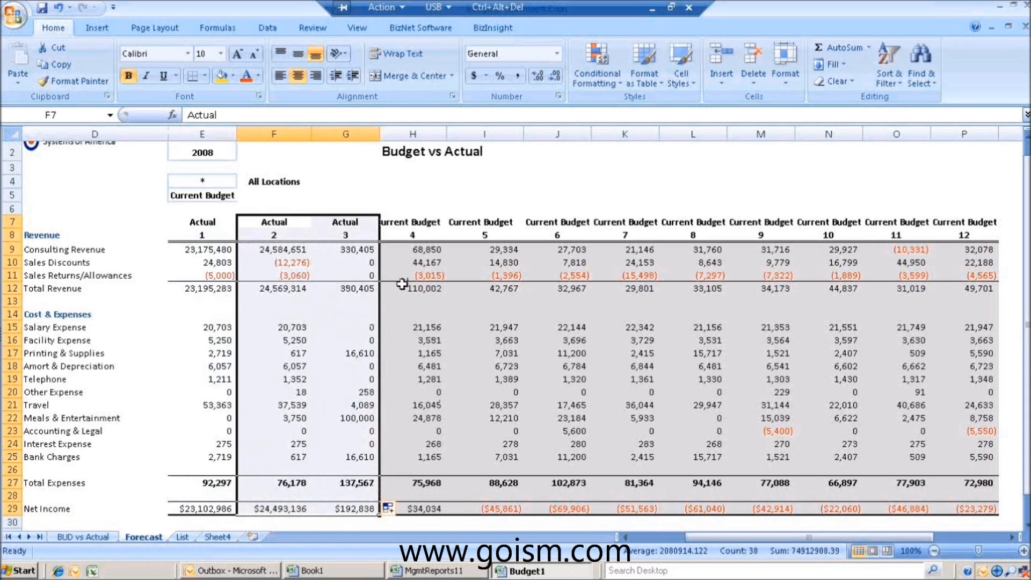
# Fill the period 4 Current Budget column back over periods 3 and 2, and show the BizInsight pane again.
pyautogui.moveTo(415, 231); pyautogui.dragTo(245, 514)
pyautogui.click(183, 198)
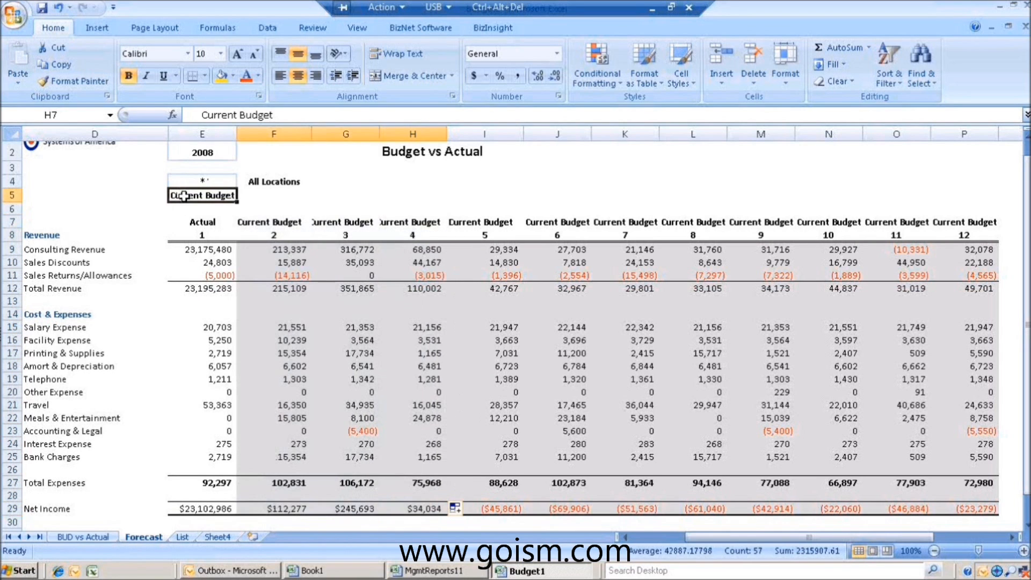
pyautogui.scroll(1, 123, 213)
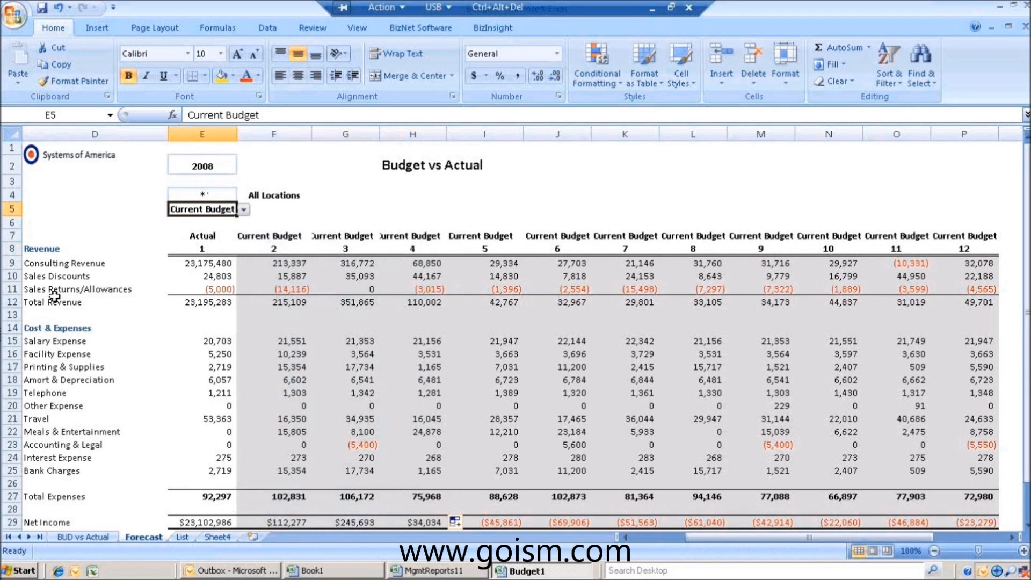
pyautogui.click(2, 336)
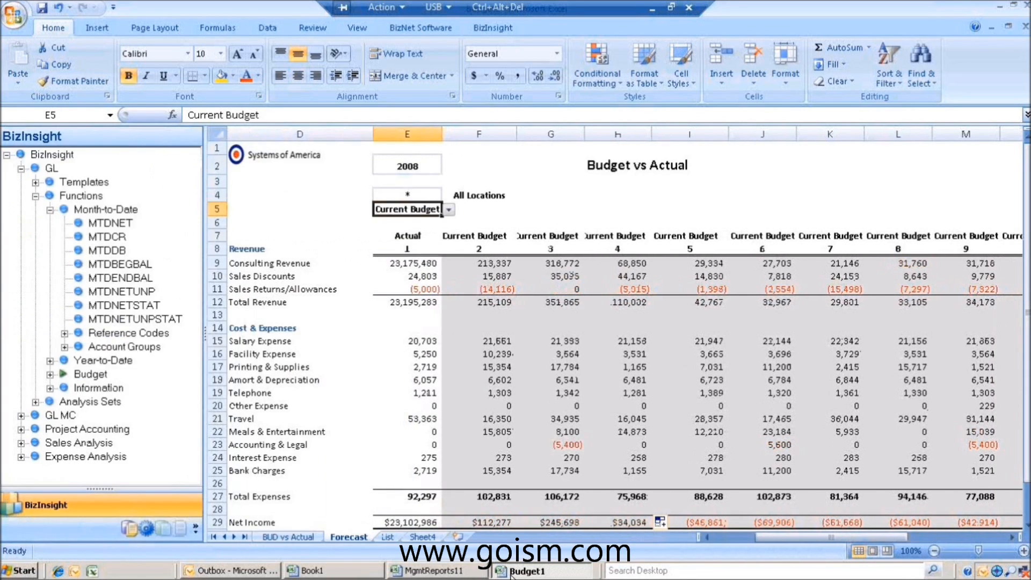
# Close the Budget1 workbook, expand the GL Analysis Sets in MgmtReports11, and add a blank worksheet after the last sheet.
pyautogui.click(510, 573)
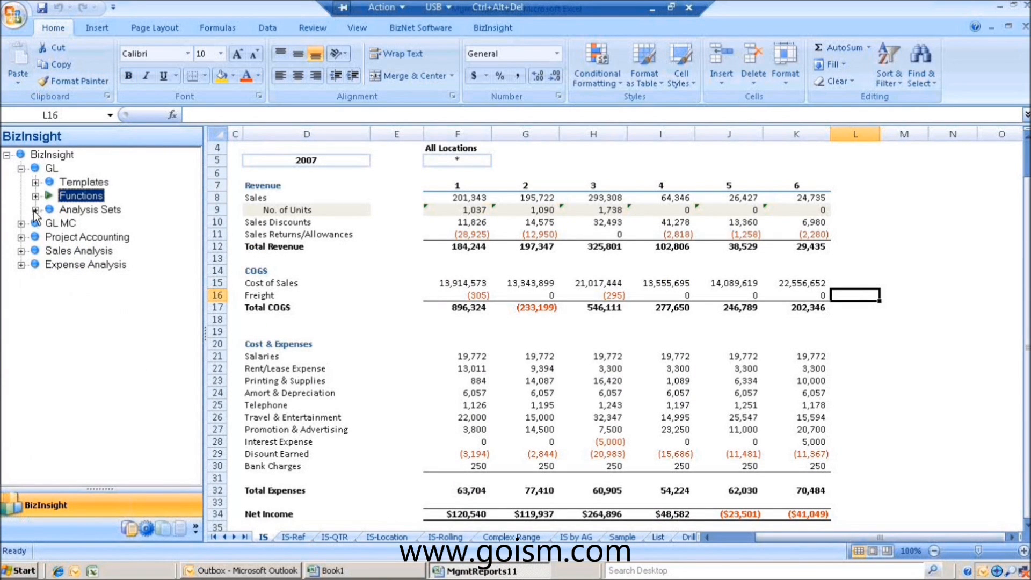
pyautogui.click(35, 210)
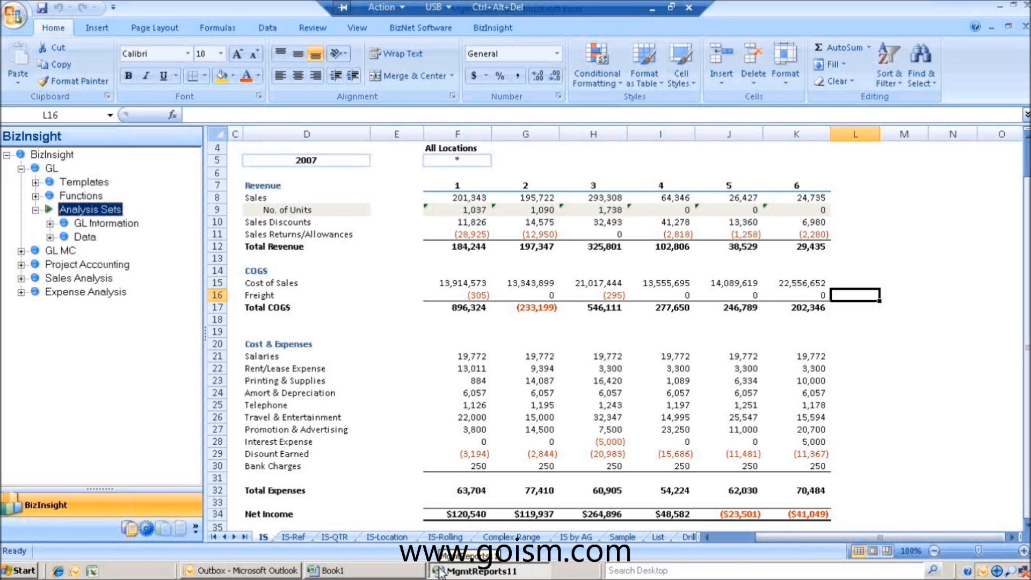
pyautogui.click(245, 536)
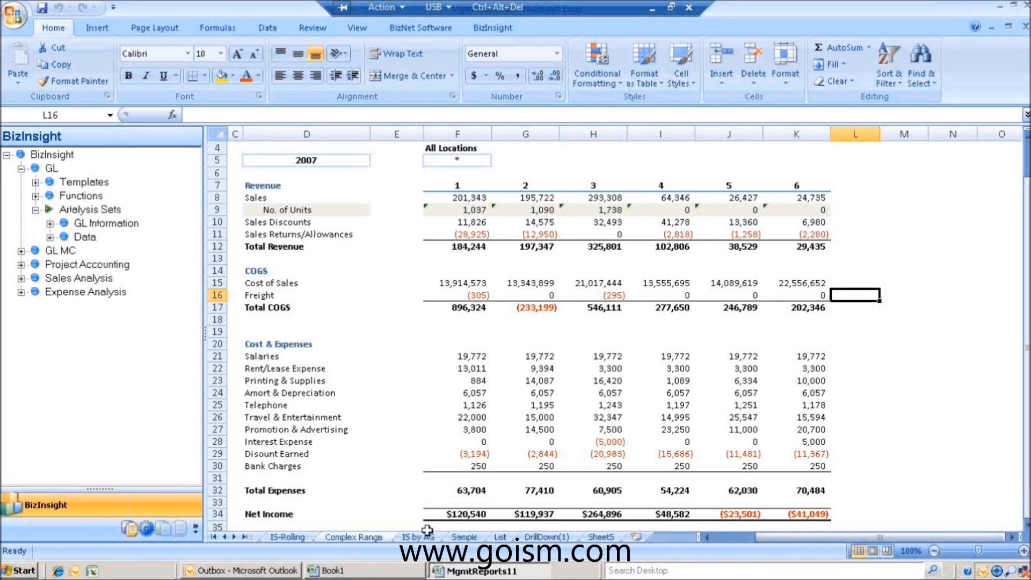
pyautogui.click(637, 537)
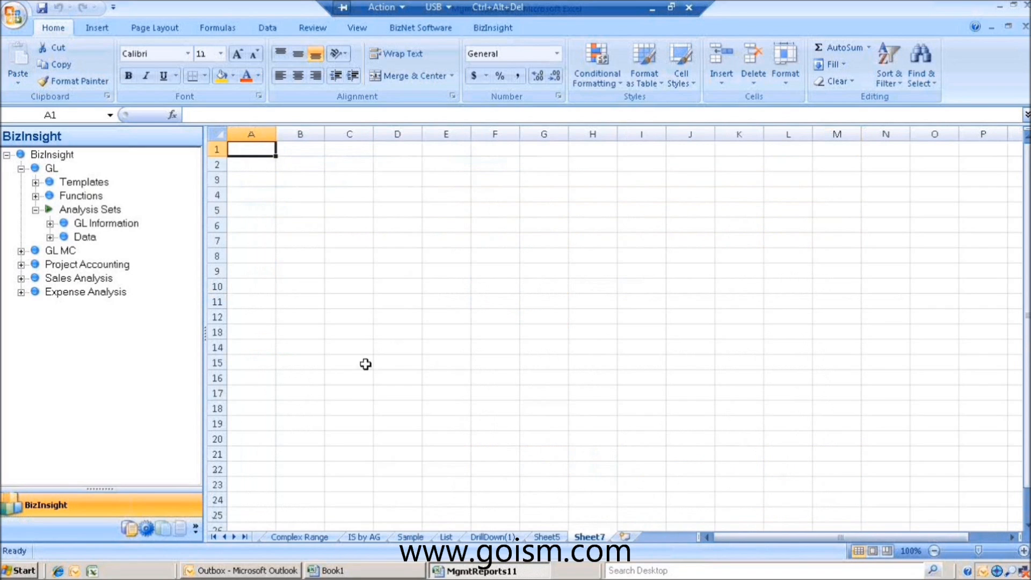
# Insert the GL Segment 1 List at cell B4 and the Segment 2 List at cell G6 of the new sheet.
pyautogui.click(50, 224)
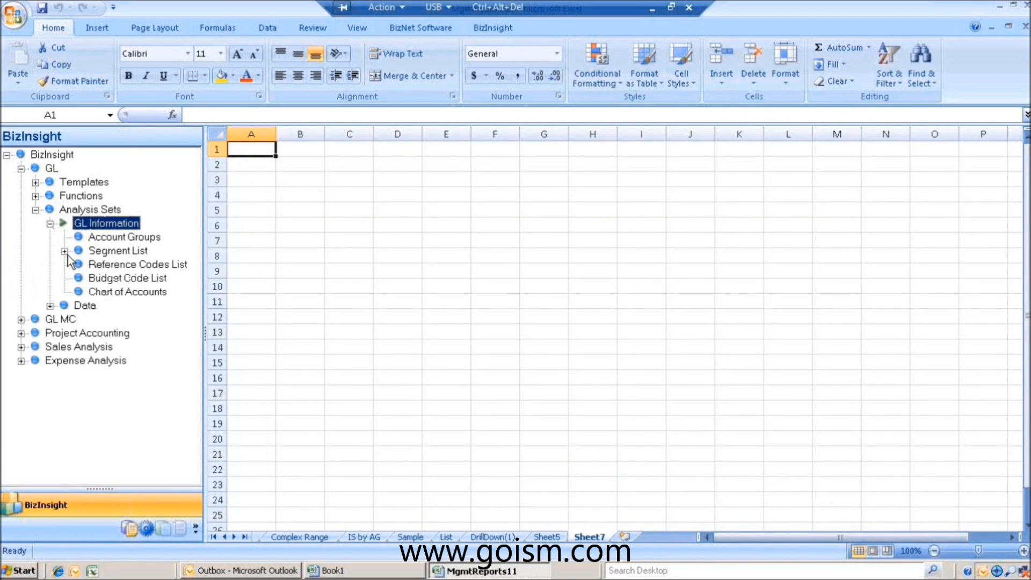
pyautogui.click(65, 251)
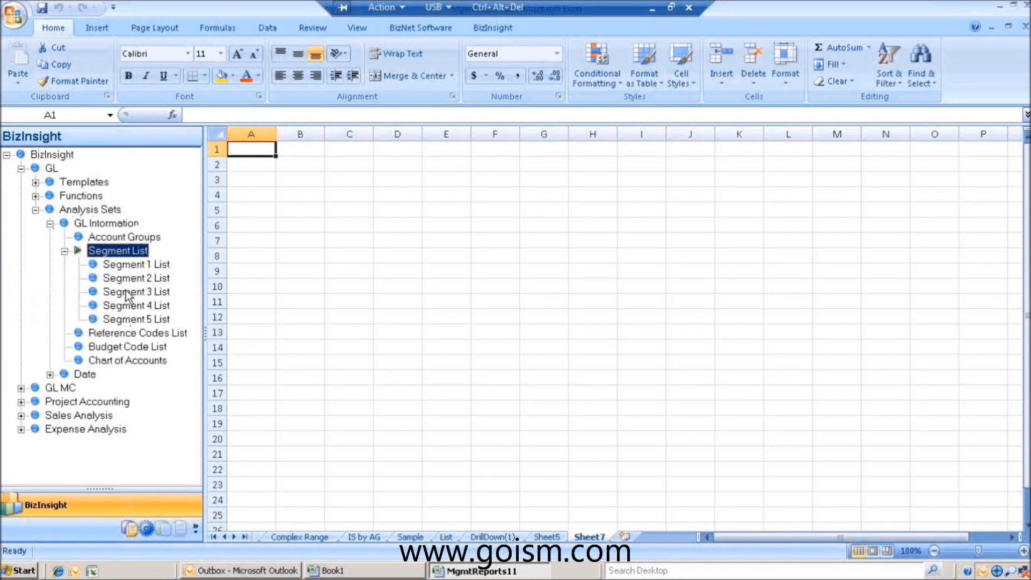
pyautogui.moveTo(121, 267); pyautogui.dragTo(293, 196)
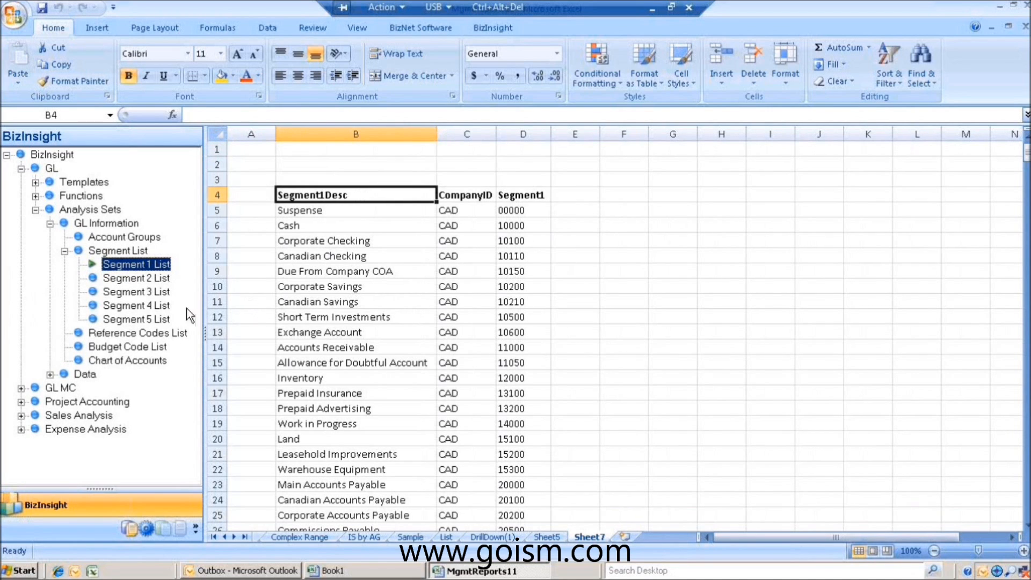
pyautogui.moveTo(135, 280); pyautogui.dragTo(668, 231)
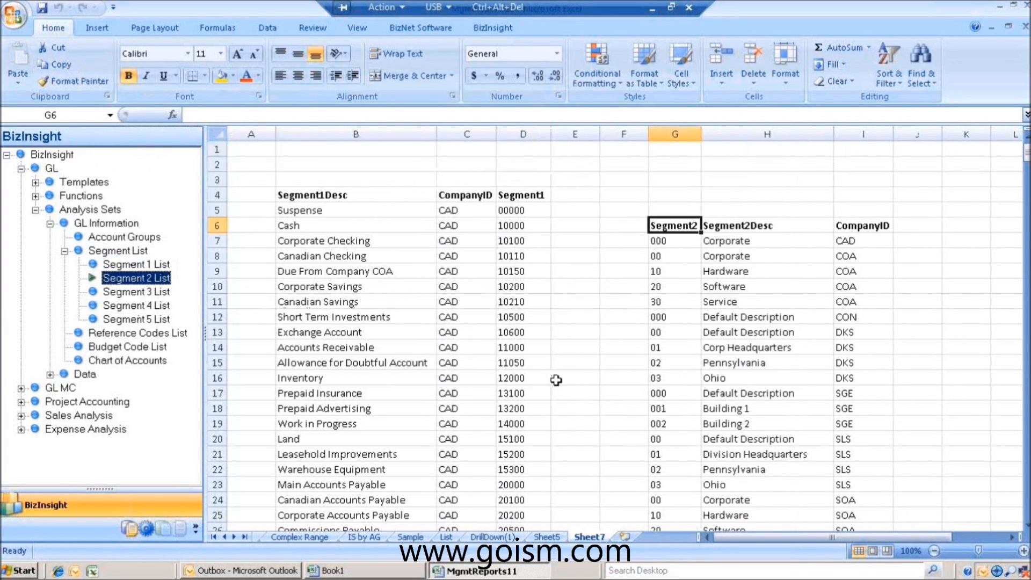
# Review the inserted segment lists and insert the Budget Code List at cell J10.
pyautogui.moveTo(511, 348); pyautogui.dragTo(510, 470)
pyautogui.scroll(-5, 510, 470)
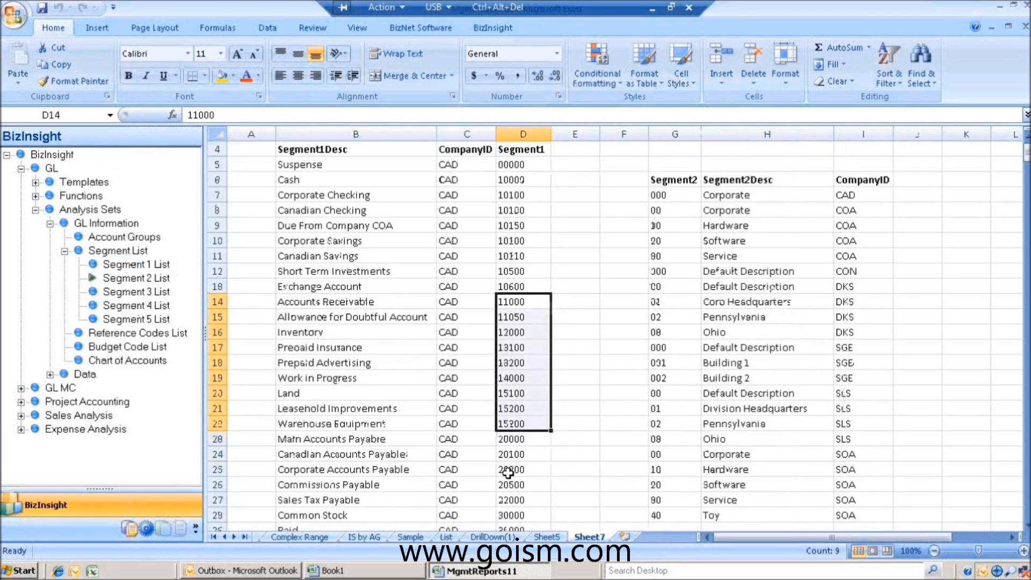
pyautogui.scroll(5, 362, 383)
pyautogui.moveTo(127, 347); pyautogui.dragTo(929, 283)
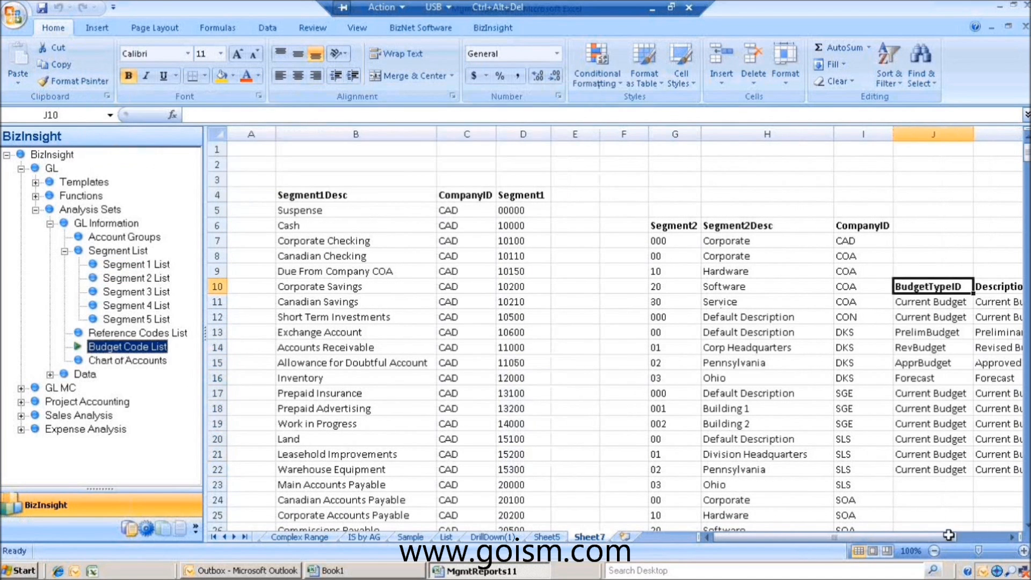
pyautogui.moveTo(940, 541); pyautogui.dragTo(916, 536)
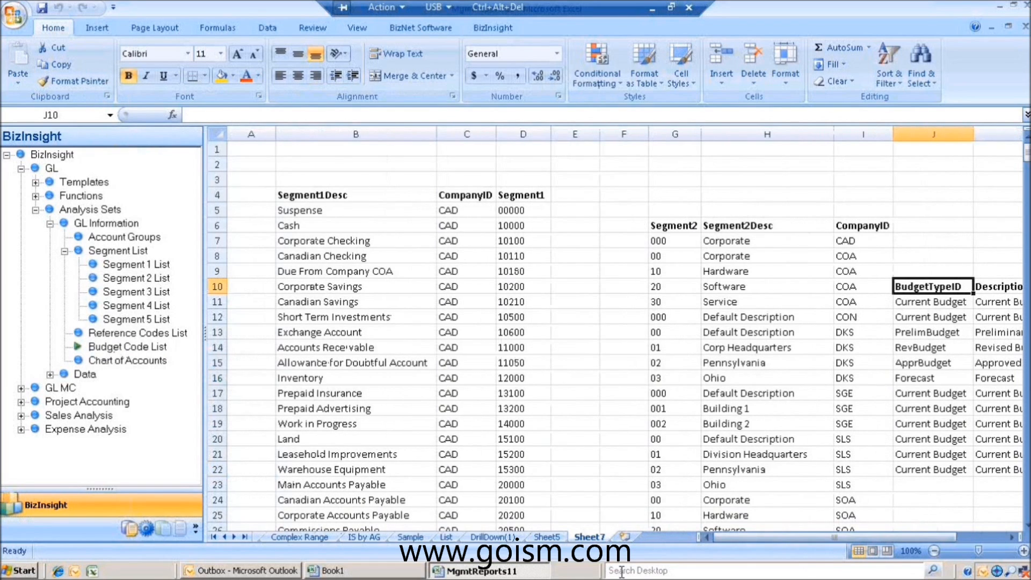
# Add another blank worksheet, collapse GL Information, expand the Data analysis sets, and widen the BizInsight pane to read their names.
pyautogui.click(65, 251)
pyautogui.click(50, 223)
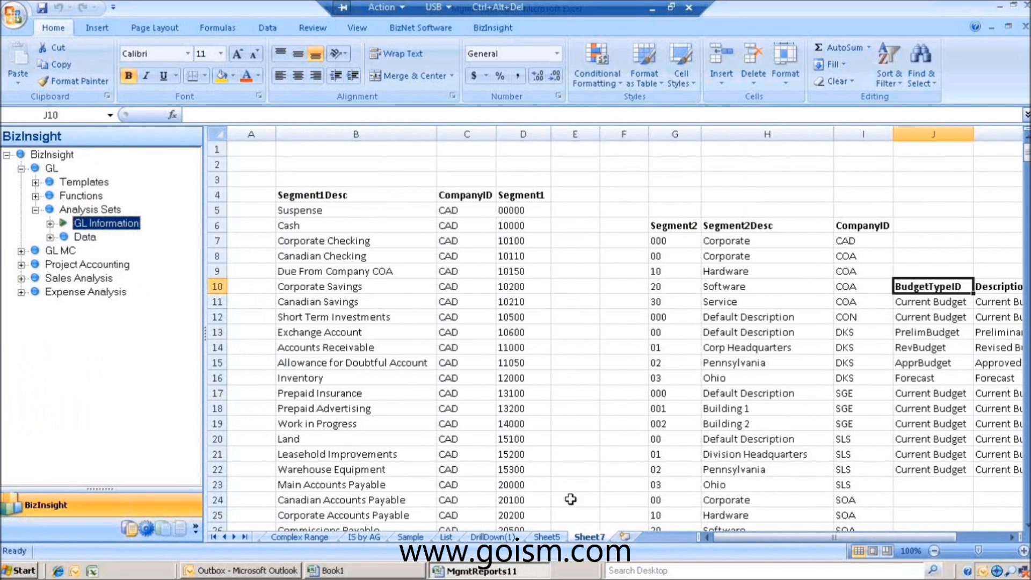
pyautogui.click(624, 536)
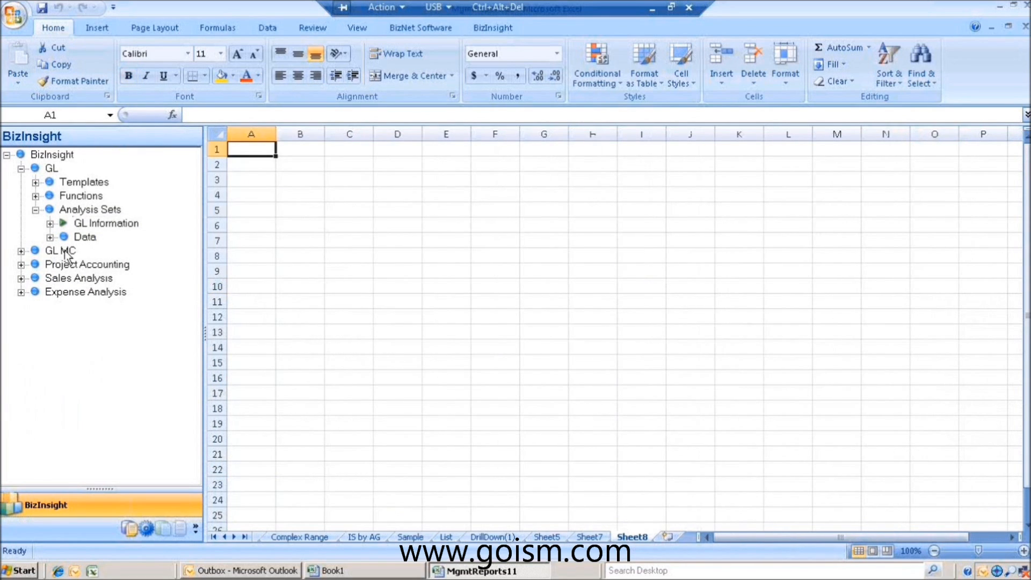
pyautogui.click(50, 238)
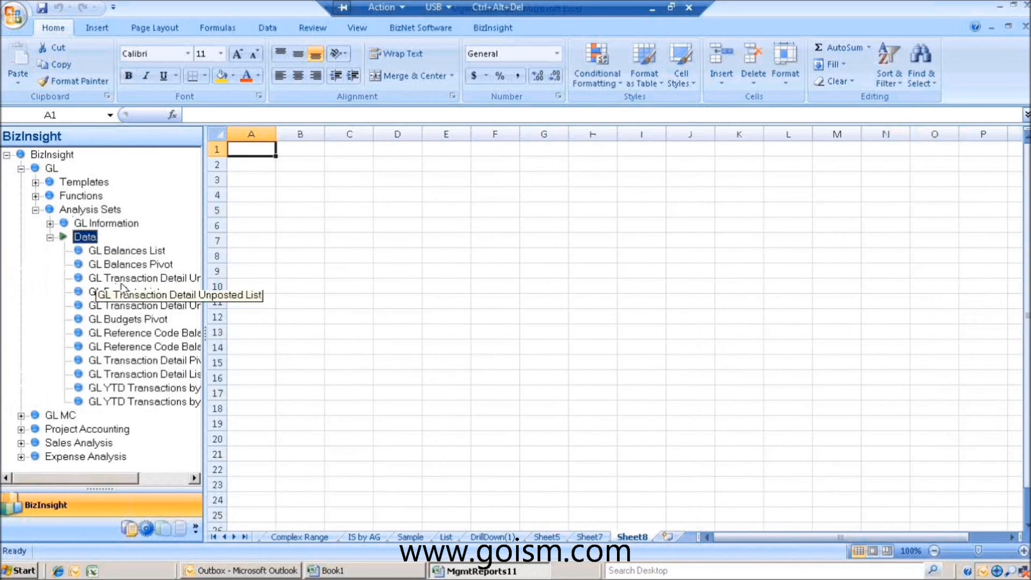
pyautogui.click(206, 236)
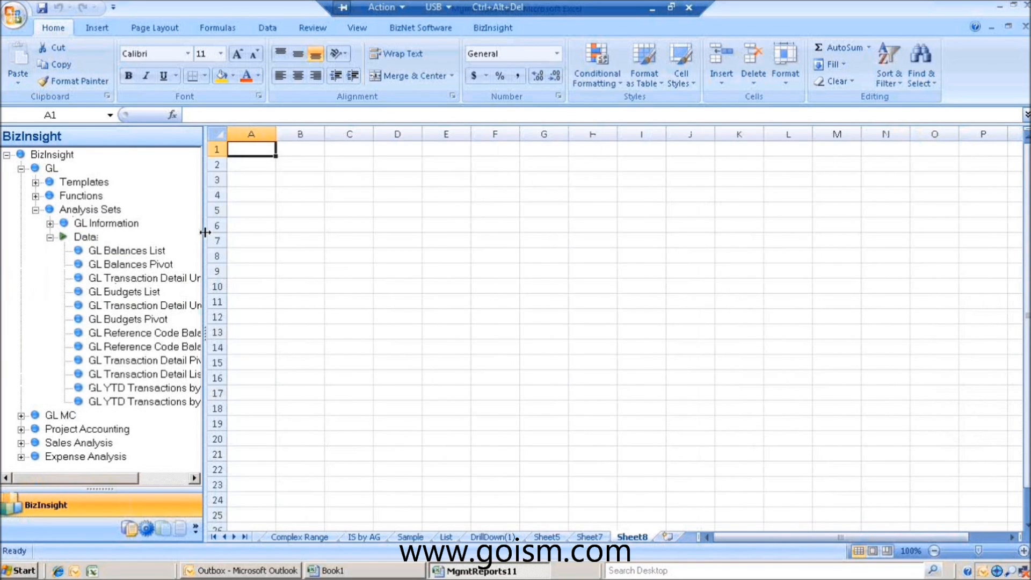
pyautogui.moveTo(205, 232); pyautogui.dragTo(247, 232)
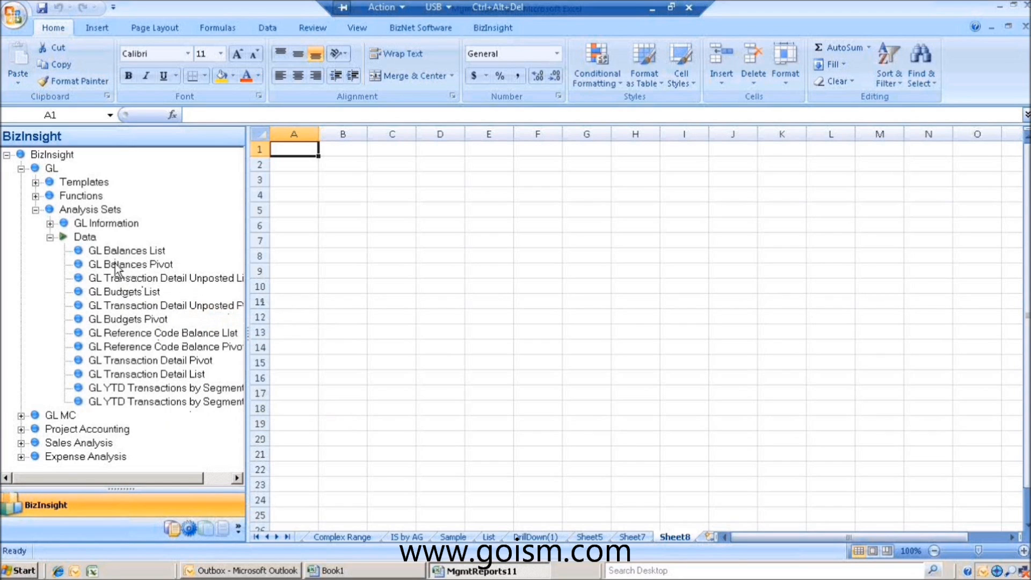
# Insert the GL Balances Pivot at cell B7 and run it with a FiscYear value.
pyautogui.moveTo(121, 264); pyautogui.dragTo(328, 239)
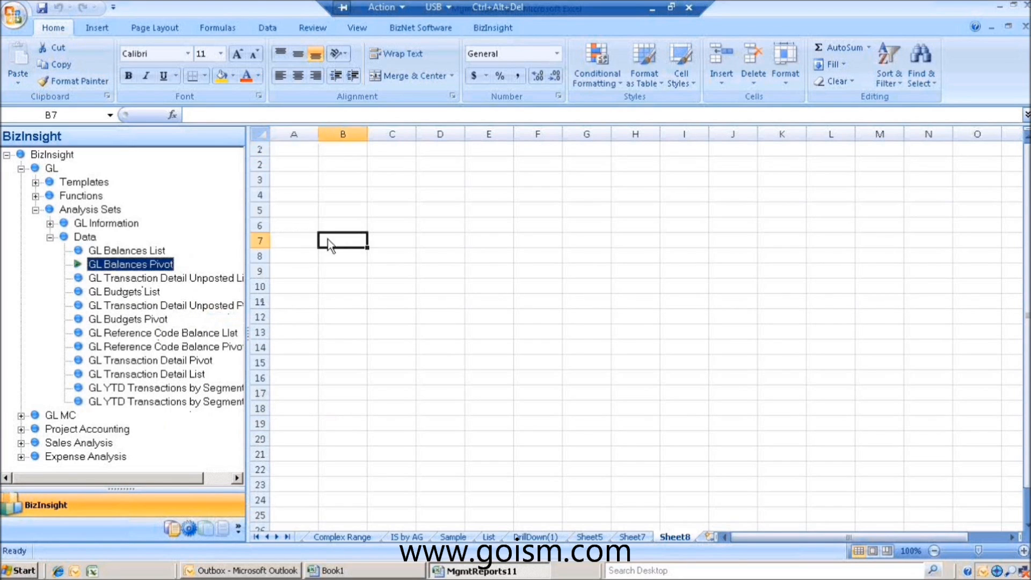
pyautogui.click(623, 206)
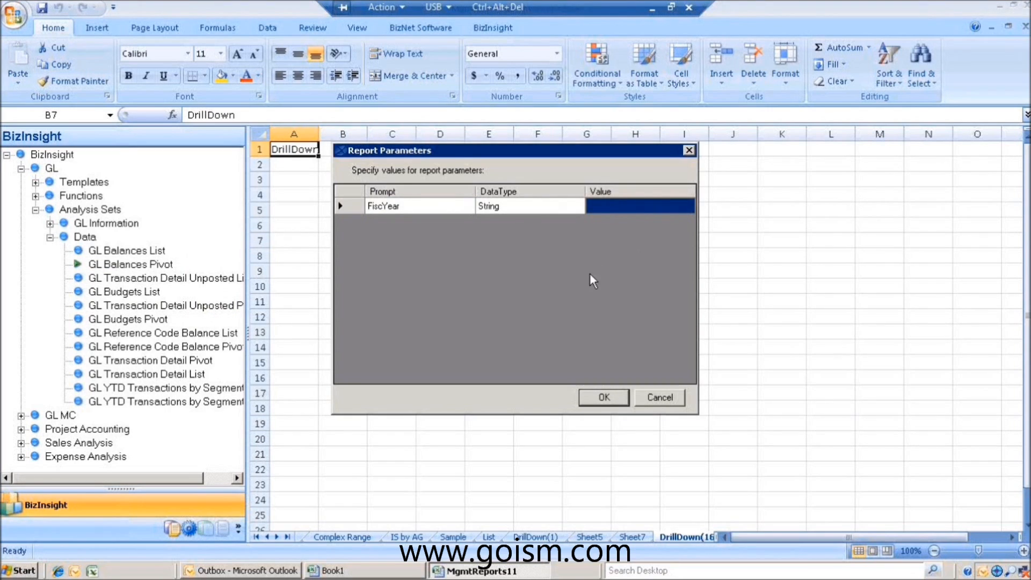
pyautogui.write('220')
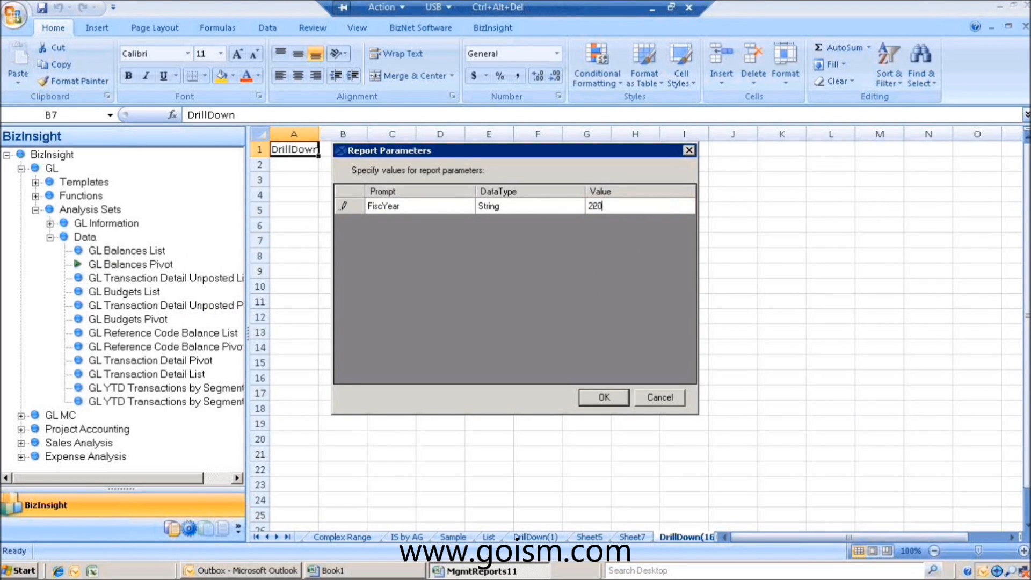
pyautogui.click(596, 400)
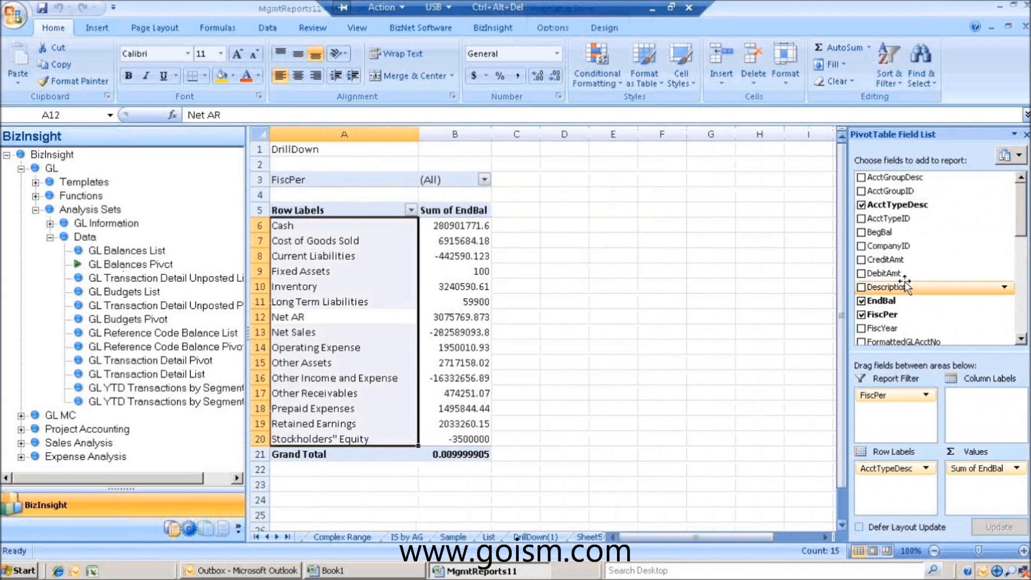
# Add CompanyID to the pivot's column labels and drill down into the overall Grand Total detail.
pyautogui.moveTo(980, 251); pyautogui.dragTo(1010, 430)
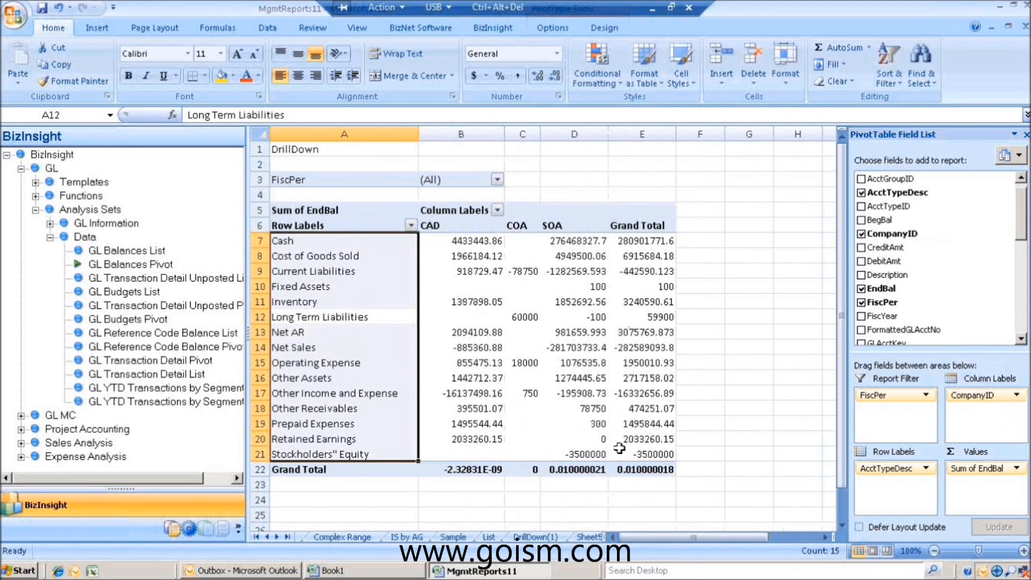
pyautogui.doubleClick(638, 465)
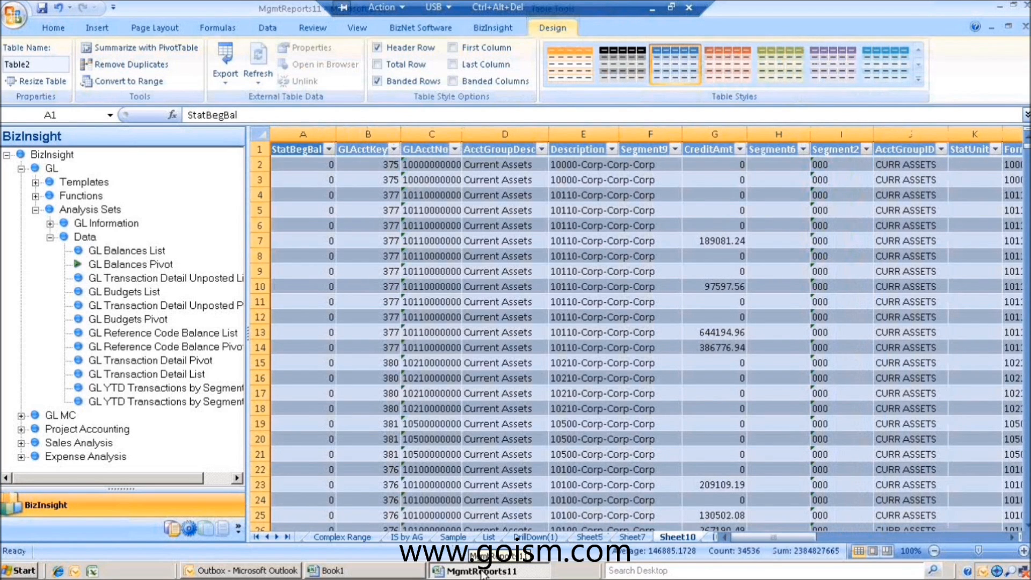
# Collapse the GL Analysis Sets, expand the GL Templates in the BizInsight tree, and bring the workbook's last sheet tabs into view.
pyautogui.click(50, 237)
pyautogui.click(36, 210)
pyautogui.click(35, 182)
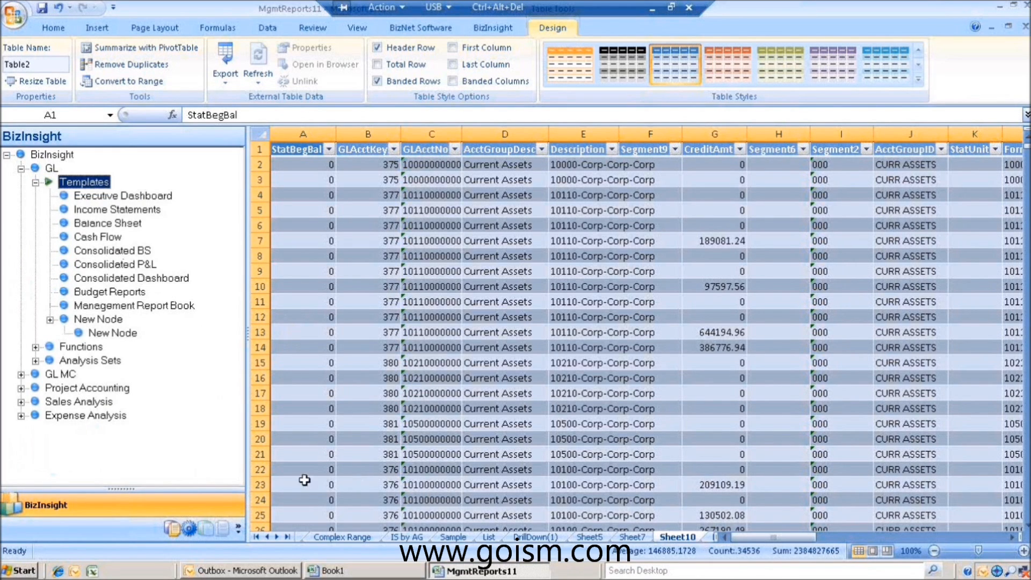
pyautogui.click(287, 536)
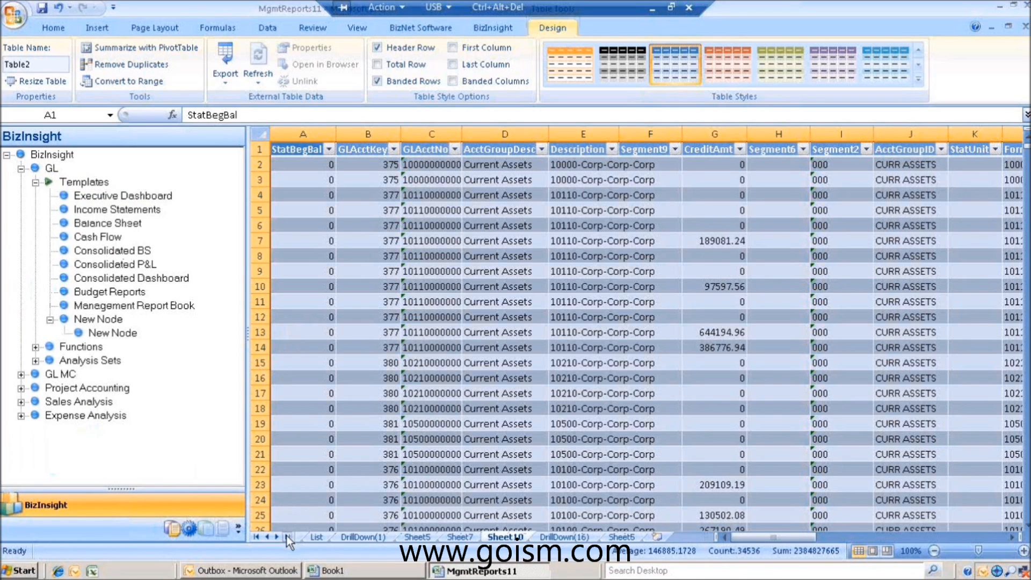
# Add a blank worksheet, open the Consolidated Dashboard template from it and hide the BizInsight pane.
pyautogui.click(658, 536)
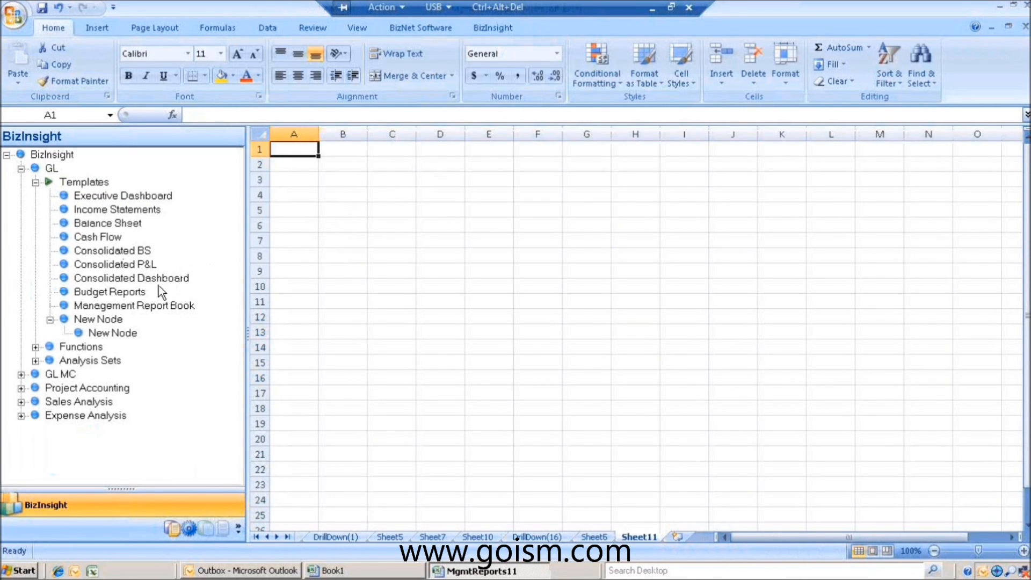
pyautogui.click(105, 279)
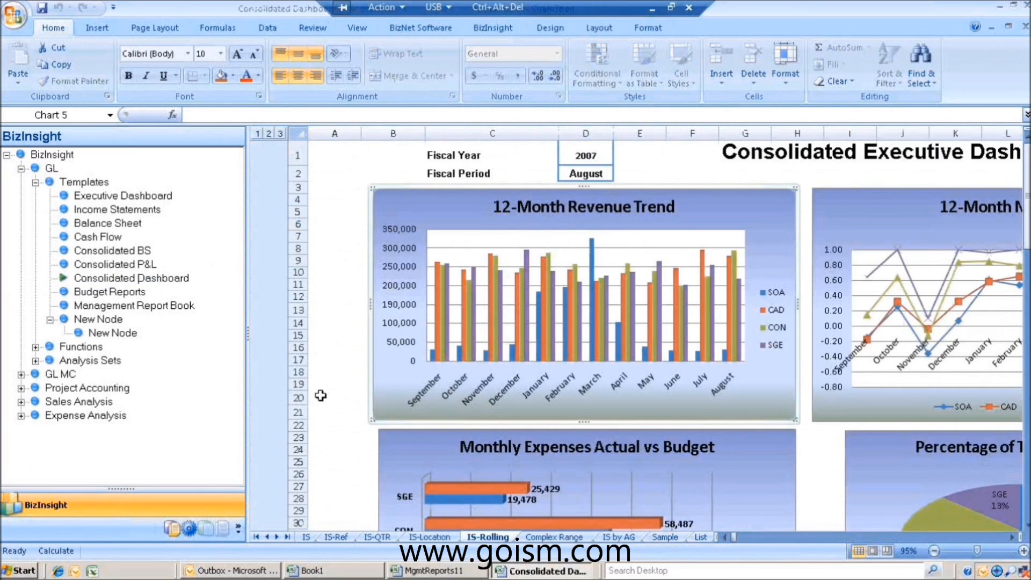
pyautogui.click(247, 330)
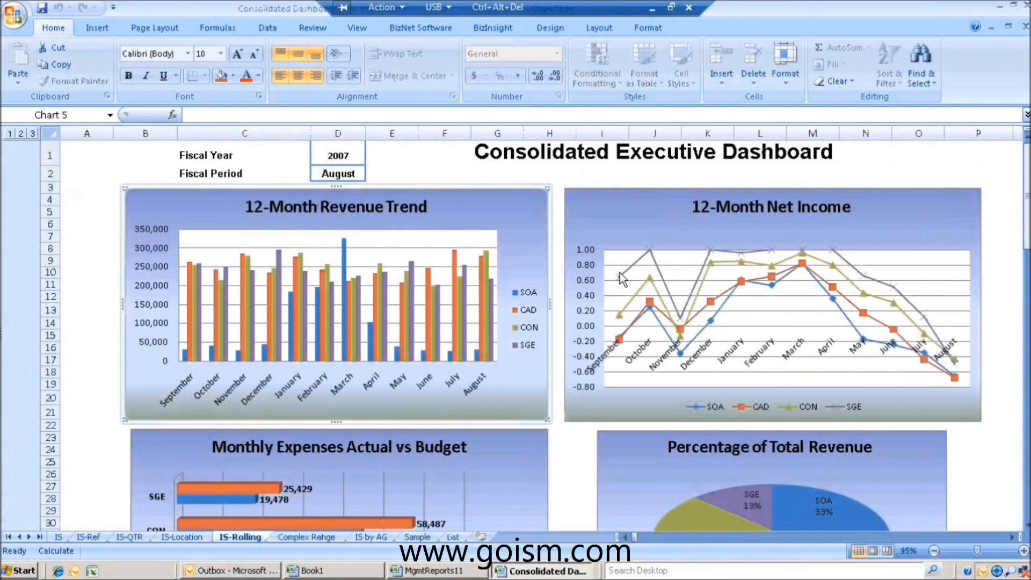
# Change the consolidated dashboard's Fiscal Period in D2 to September and finally October, and review the updated charts.
pyautogui.click(352, 170)
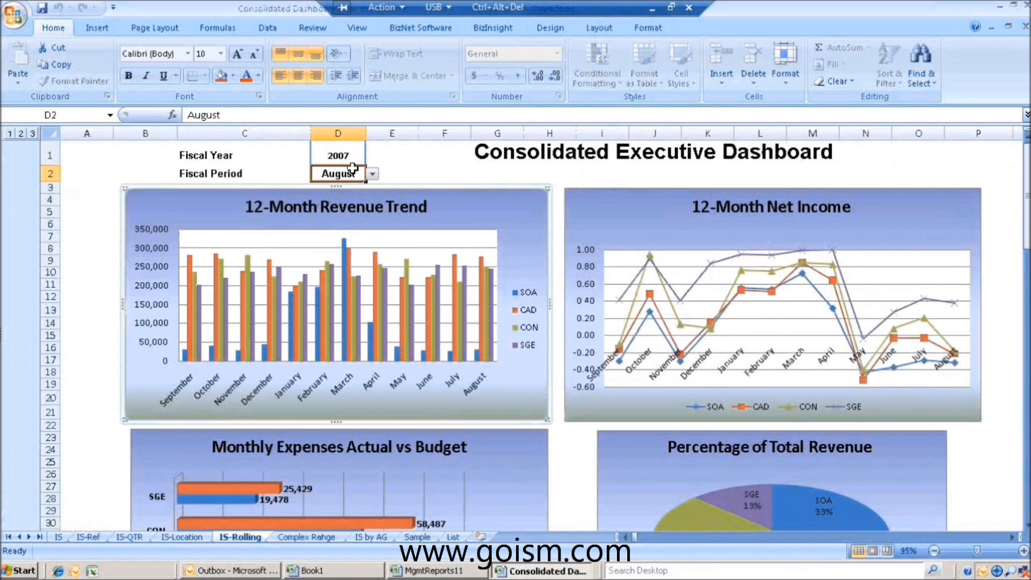
pyautogui.click(372, 173)
pyautogui.click(353, 224)
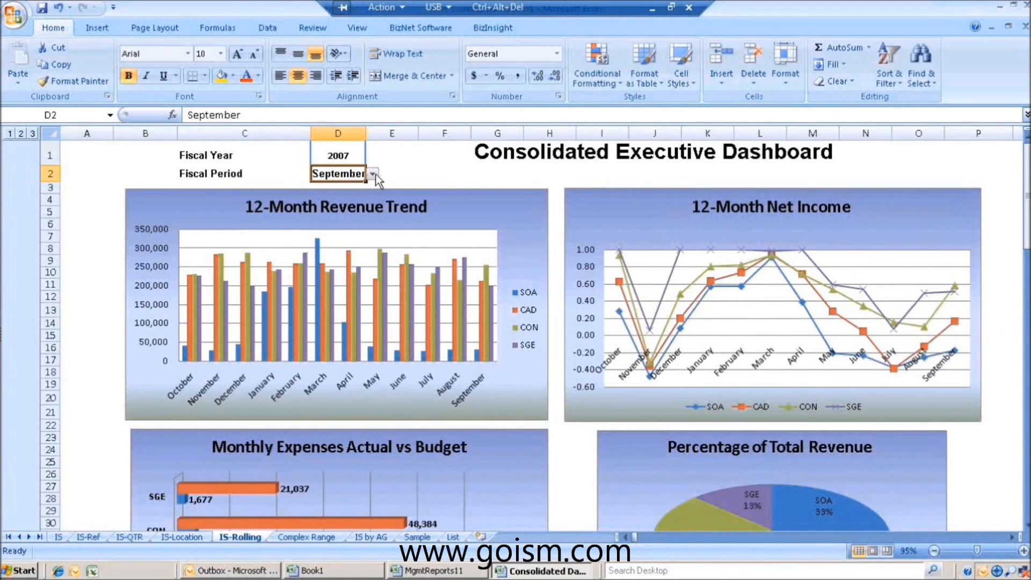
pyautogui.click(375, 174)
pyautogui.click(345, 234)
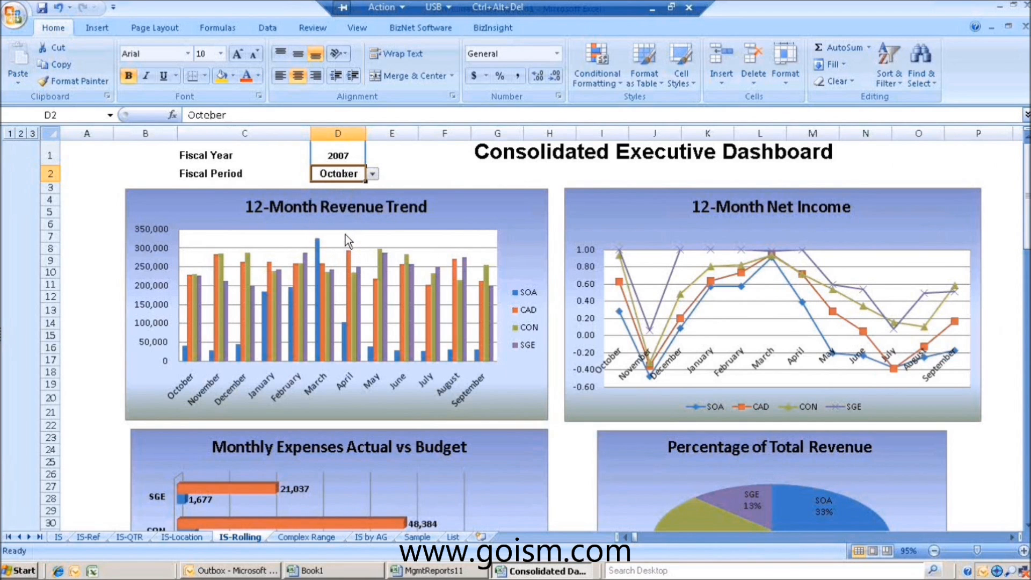
pyautogui.scroll(-1, 711, 441)
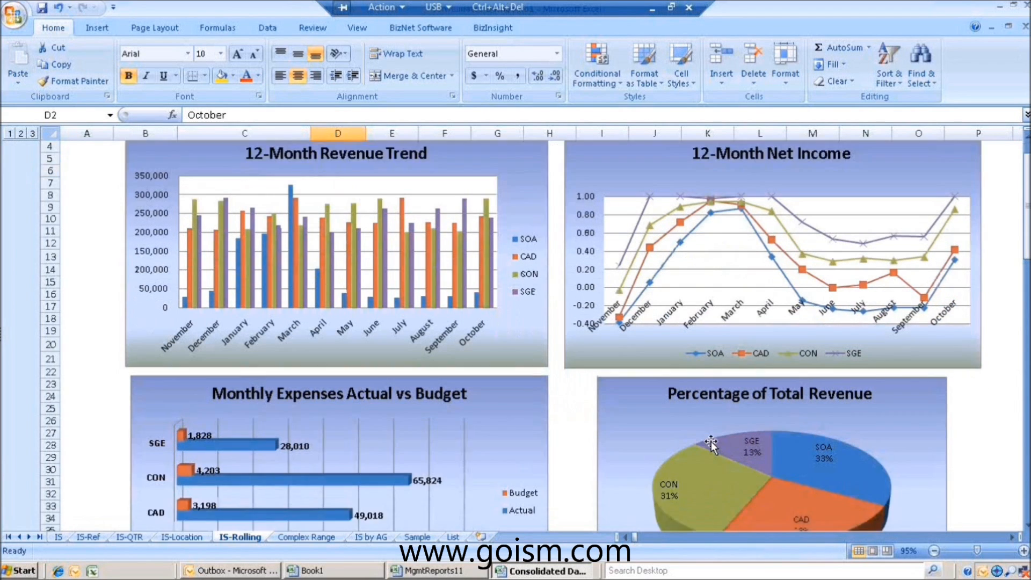
pyautogui.scroll(-1, 711, 441)
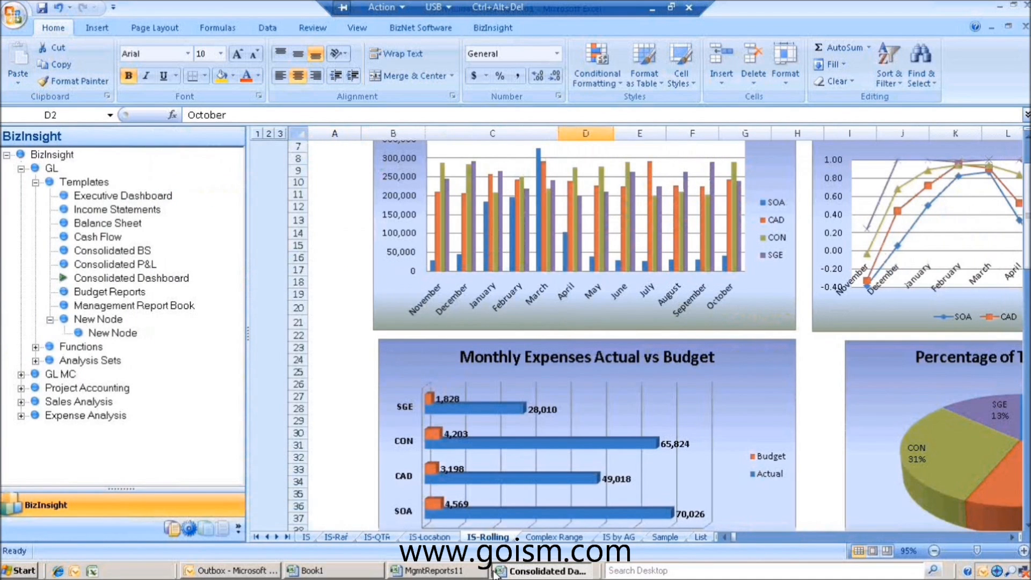
# Close the Consolidated Dashboard workbook without saving it.
pyautogui.rightClick(509, 572)
pyautogui.click(529, 553)
pyautogui.click(524, 319)
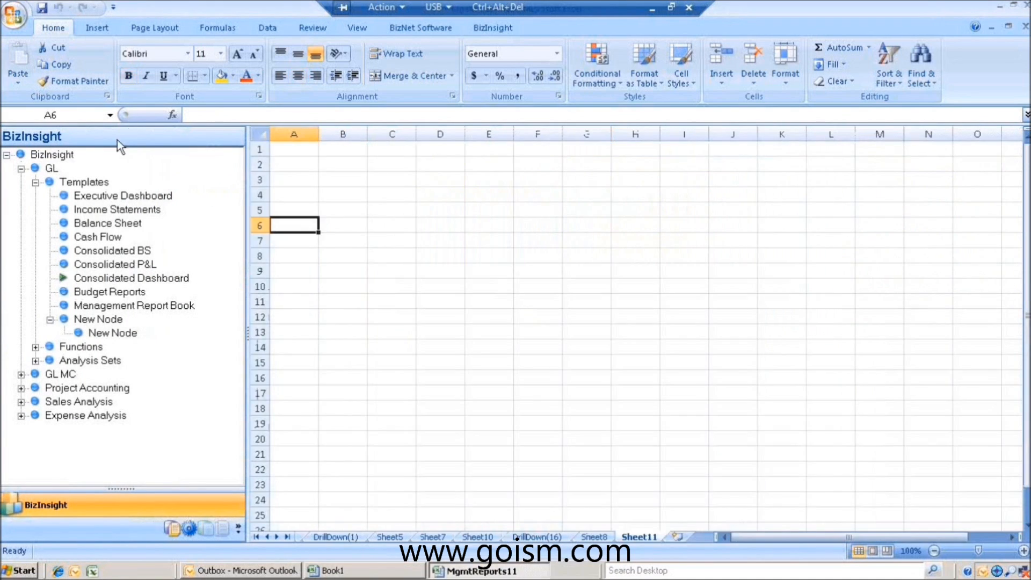
# Open the GL Executive Dashboard template and set its Fiscal Period in D5 to August.
pyautogui.moveTo(113, 197); pyautogui.dragTo(471, 261)
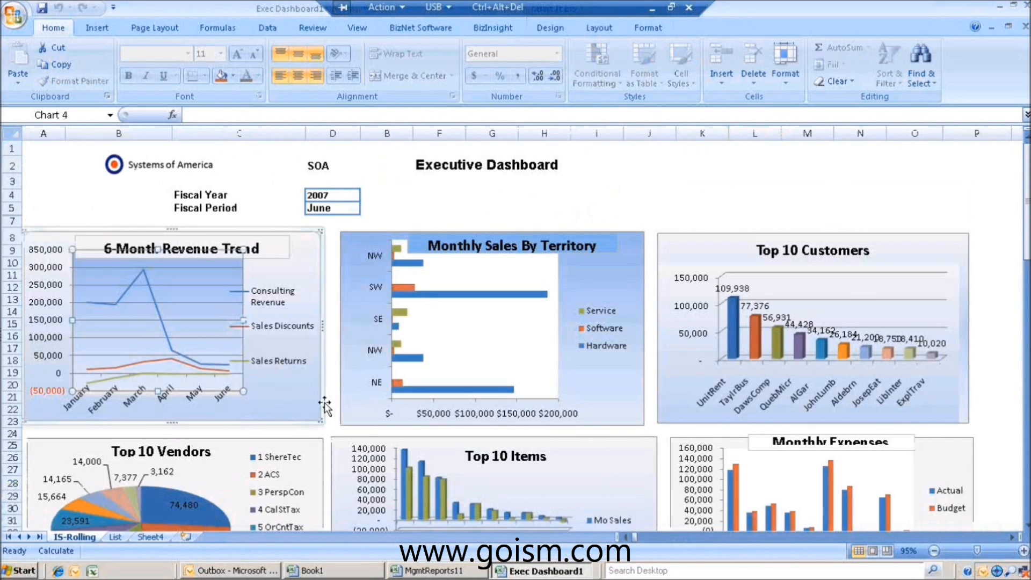
pyautogui.scroll(-1, 325, 407)
pyautogui.click(339, 160)
pyautogui.click(368, 160)
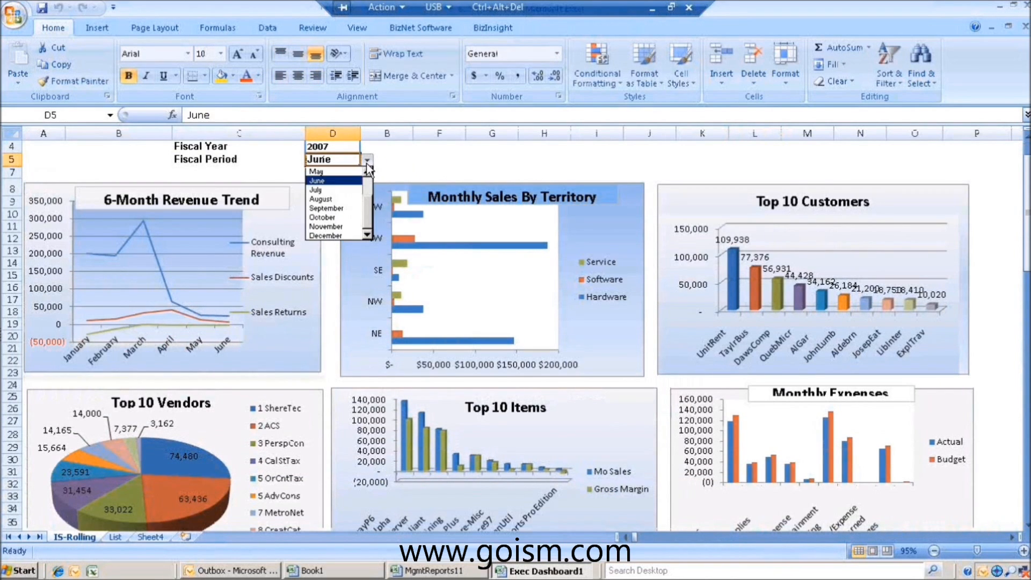
pyautogui.click(336, 198)
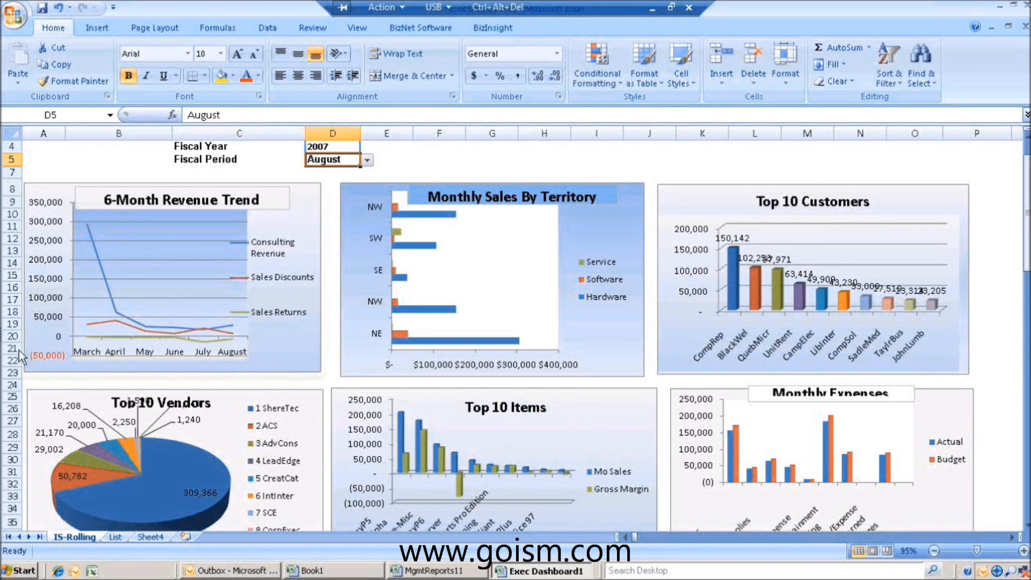
# Show the BizInsight pane again and close the Exec Dashboard1 workbook without saving it.
pyautogui.click(1, 335)
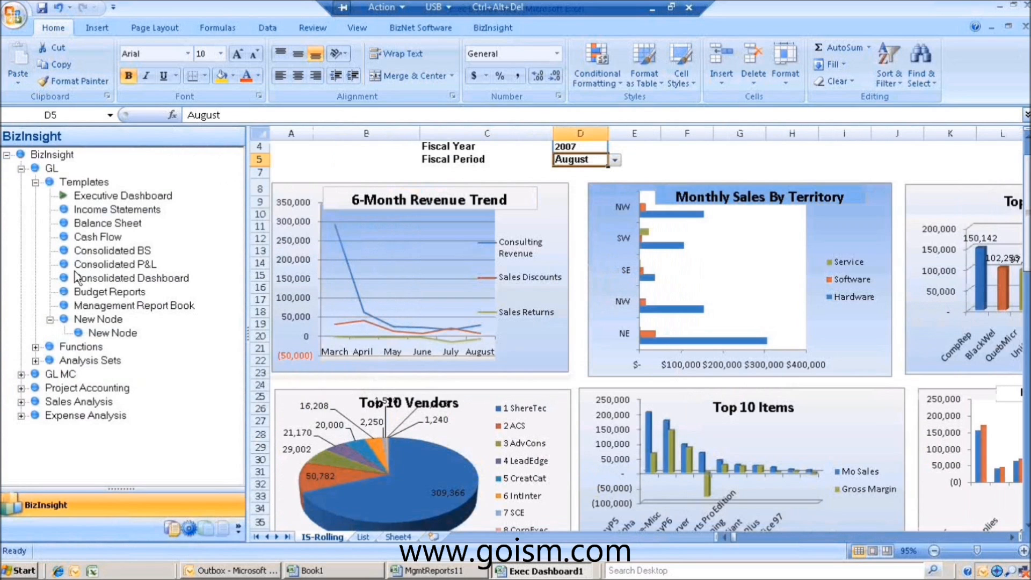
pyautogui.rightClick(545, 572)
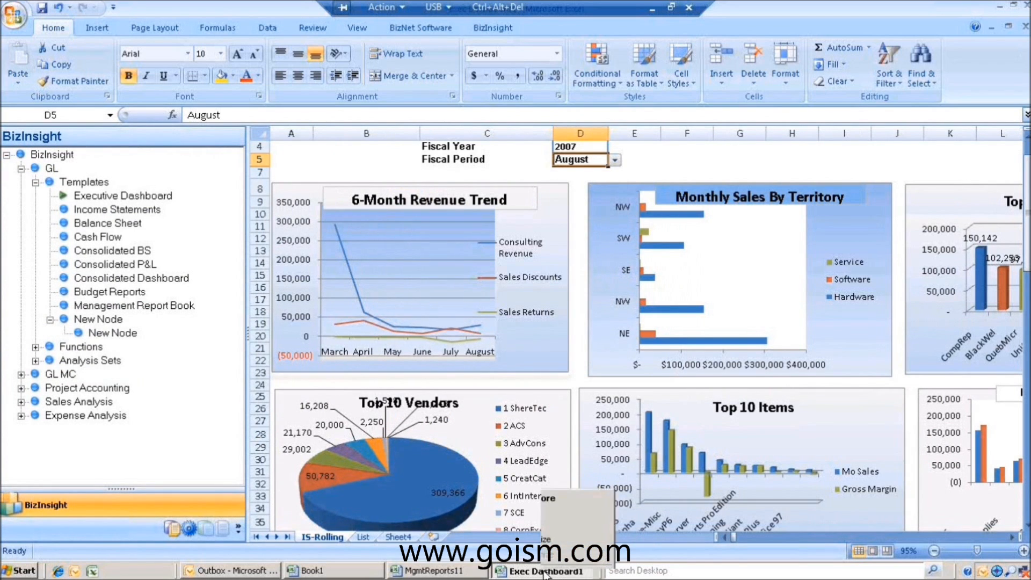
pyautogui.click(564, 540)
pyautogui.click(460, 320)
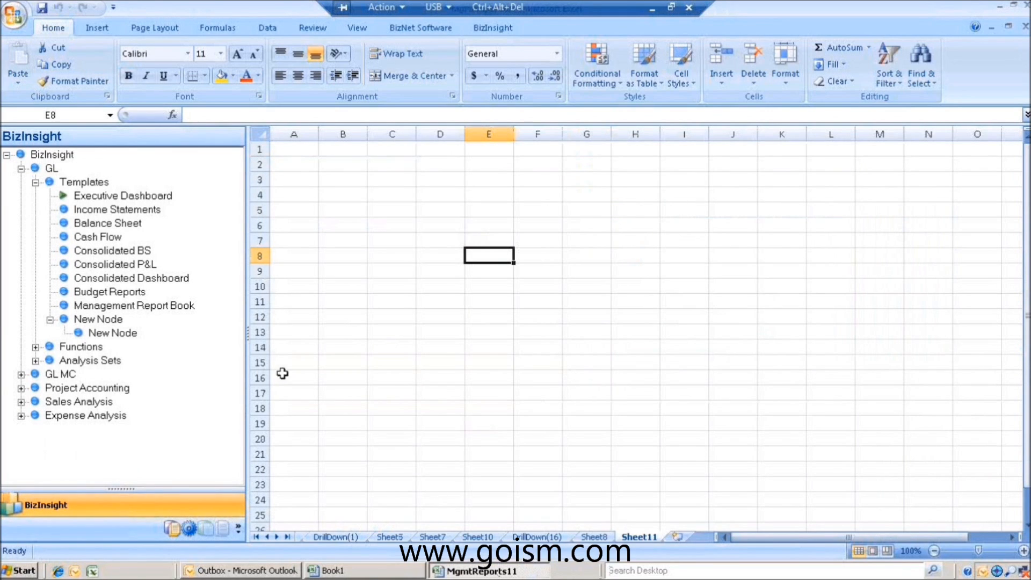
# Collapse New Node in the template tree and close the MgmtReports11 workbook without saving it.
pyautogui.click(50, 320)
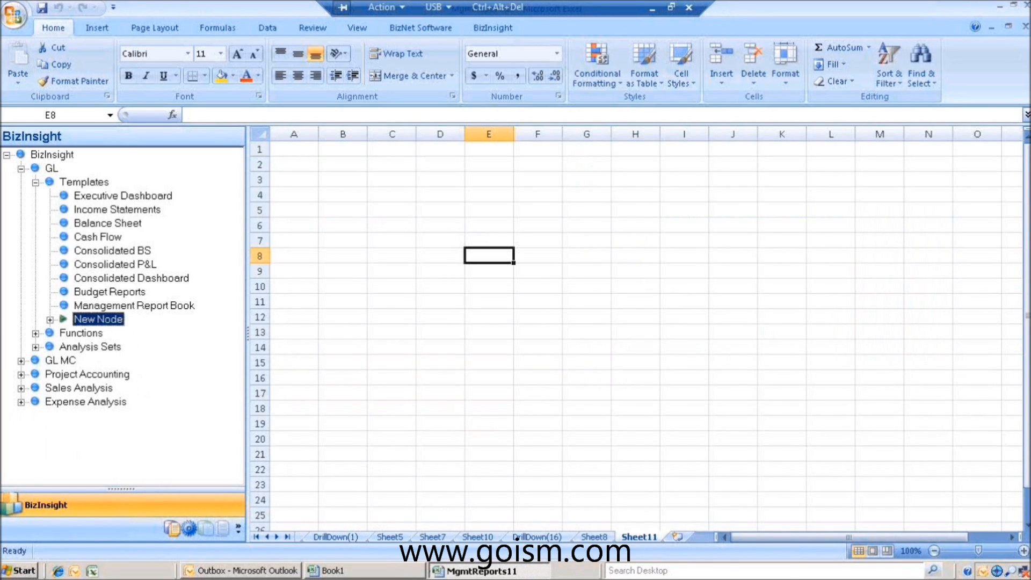
pyautogui.rightClick(483, 570)
pyautogui.click(404, 503)
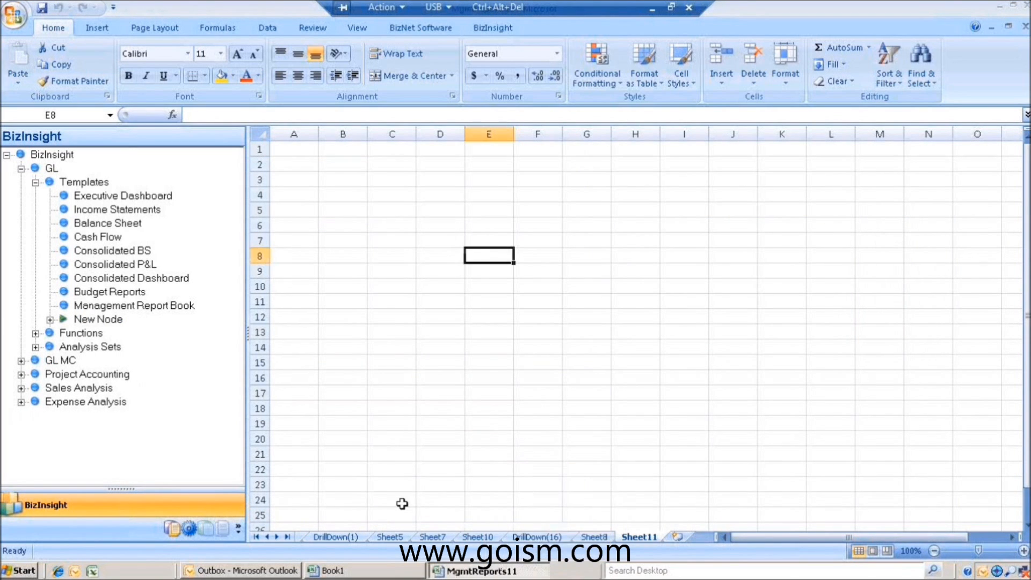
pyautogui.click(453, 572)
pyautogui.click(454, 572)
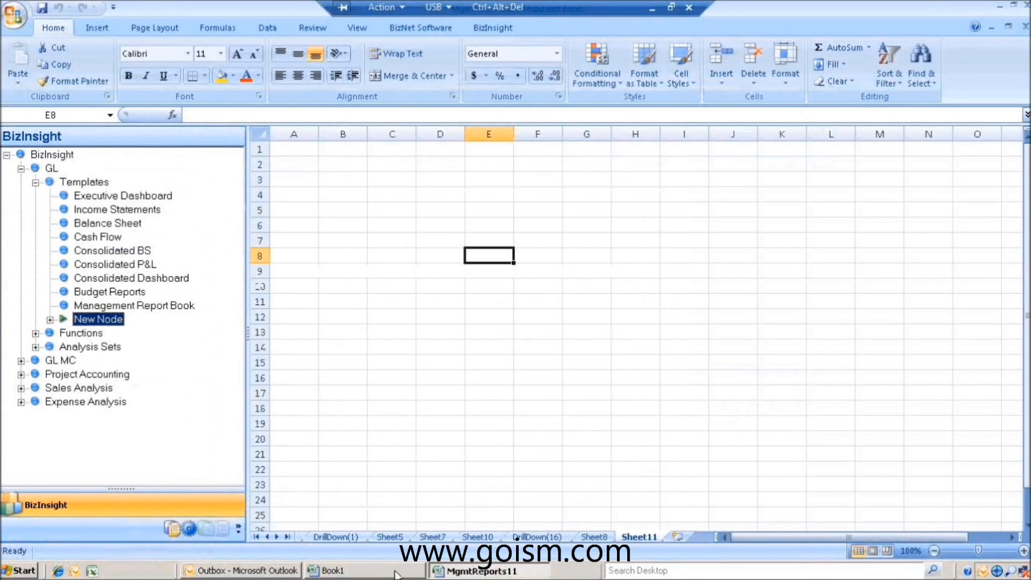
pyautogui.rightClick(465, 574)
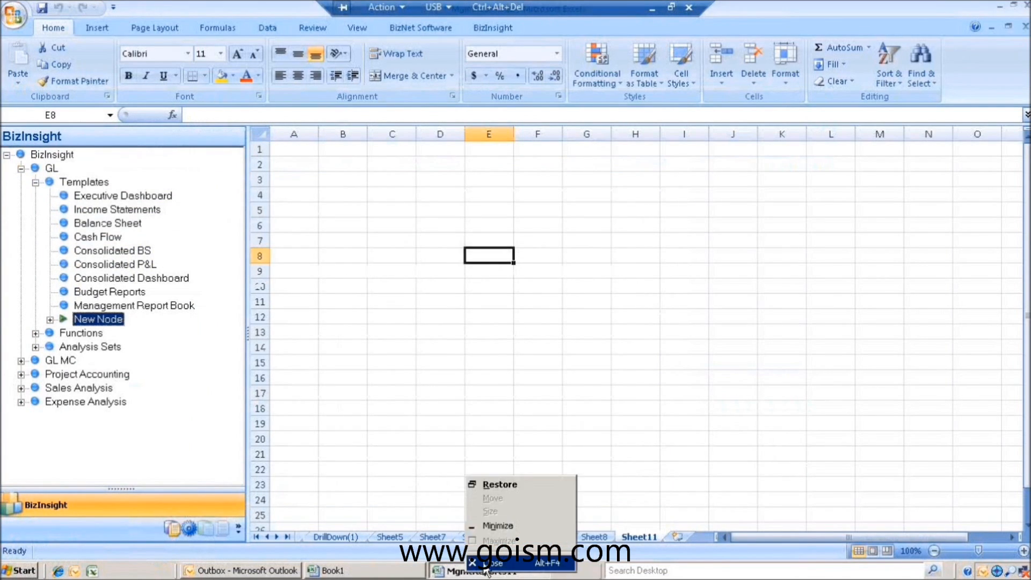
pyautogui.click(484, 538)
pyautogui.click(529, 321)
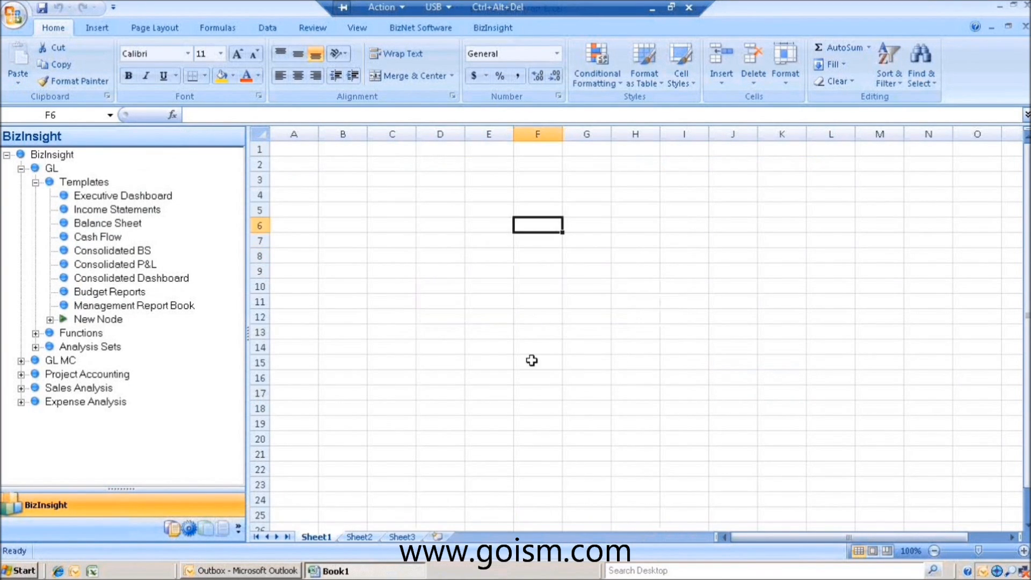
# Open the Management Report Book template and examine the formulas behind the location title and the date on its Cover sheet.
pyautogui.doubleClick(107, 306)
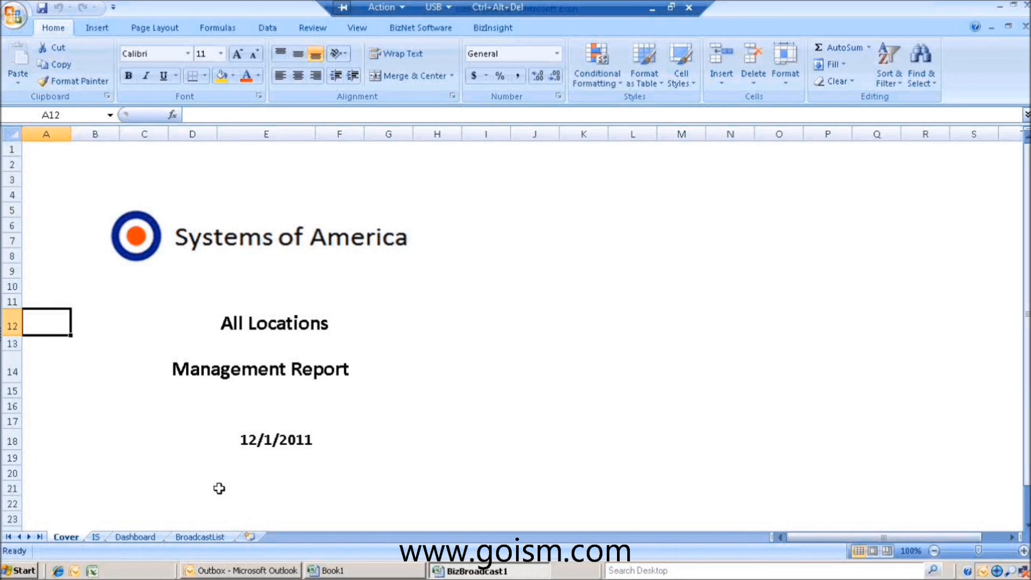
pyautogui.click(276, 324)
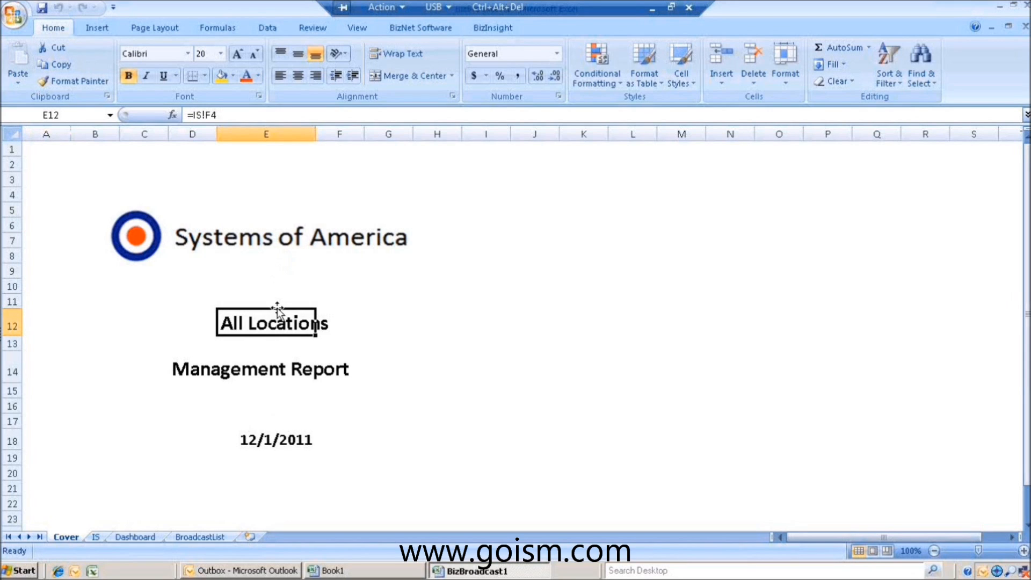
pyautogui.click(277, 437)
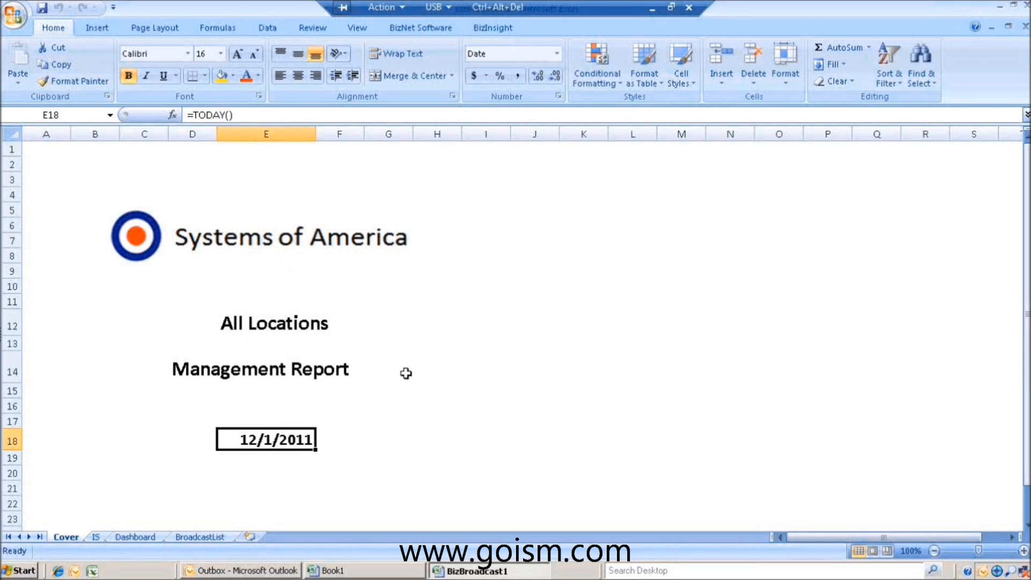
pyautogui.click(300, 463)
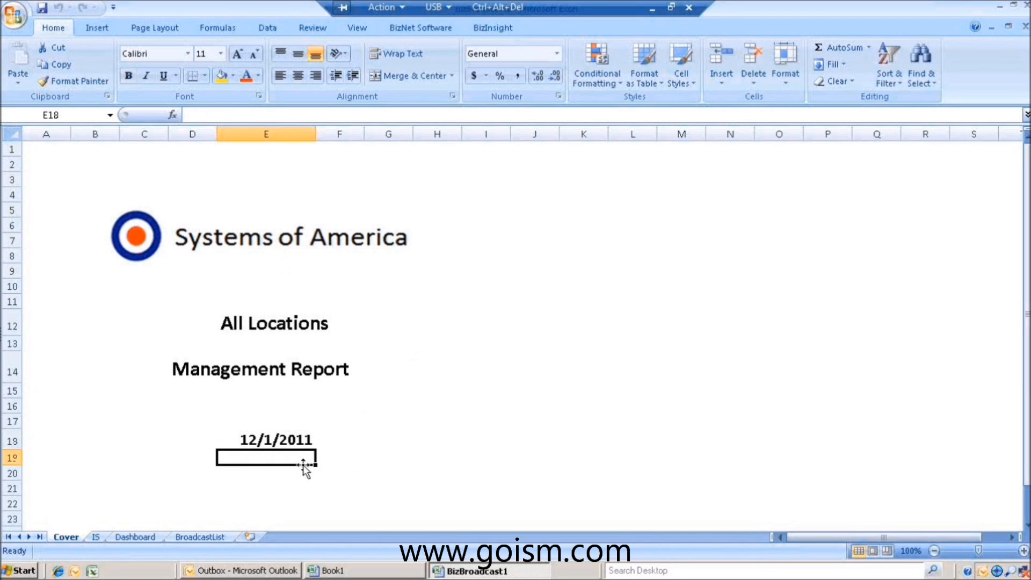
# On the IS sheet, examine the first-period Consulting Revenue formula, the Location selector in F4 and the Period cell in I7.
pyautogui.click(101, 538)
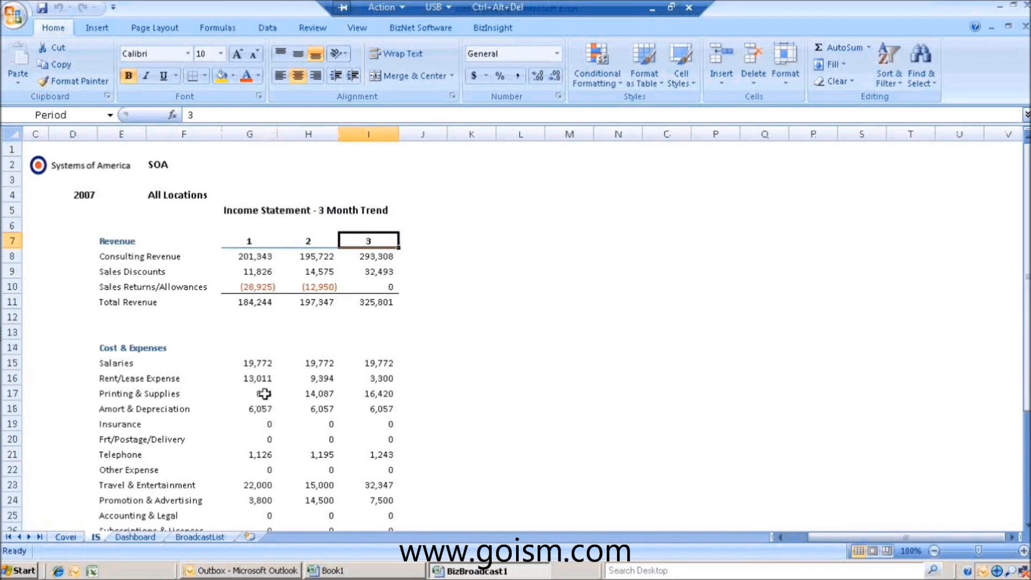
pyautogui.click(266, 256)
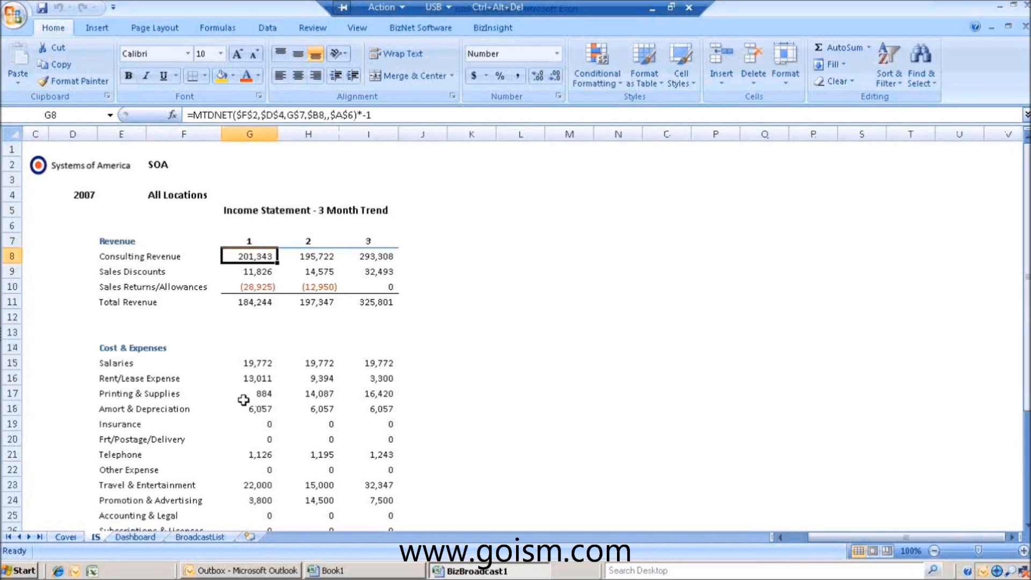
pyautogui.click(155, 195)
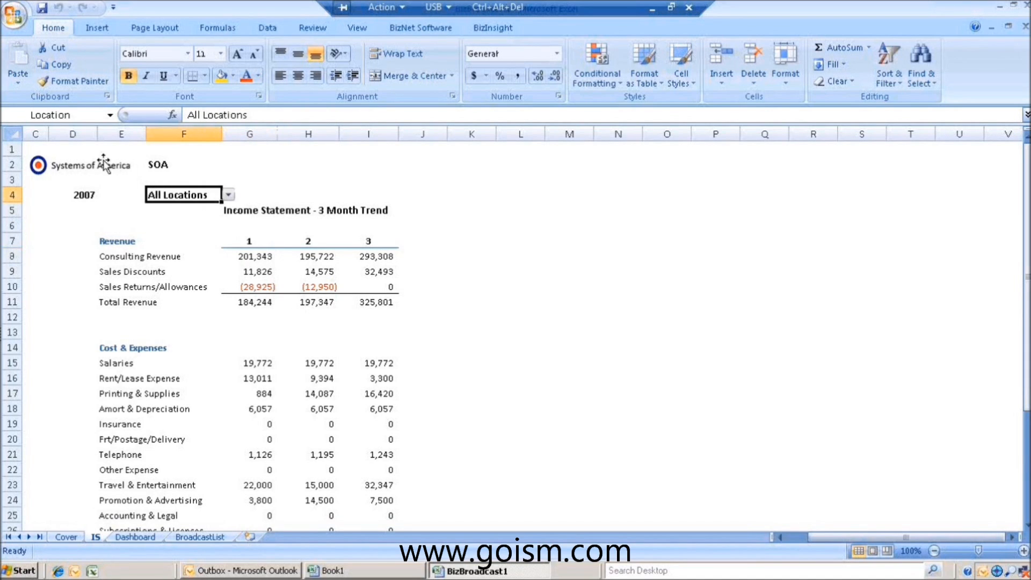
pyautogui.click(392, 244)
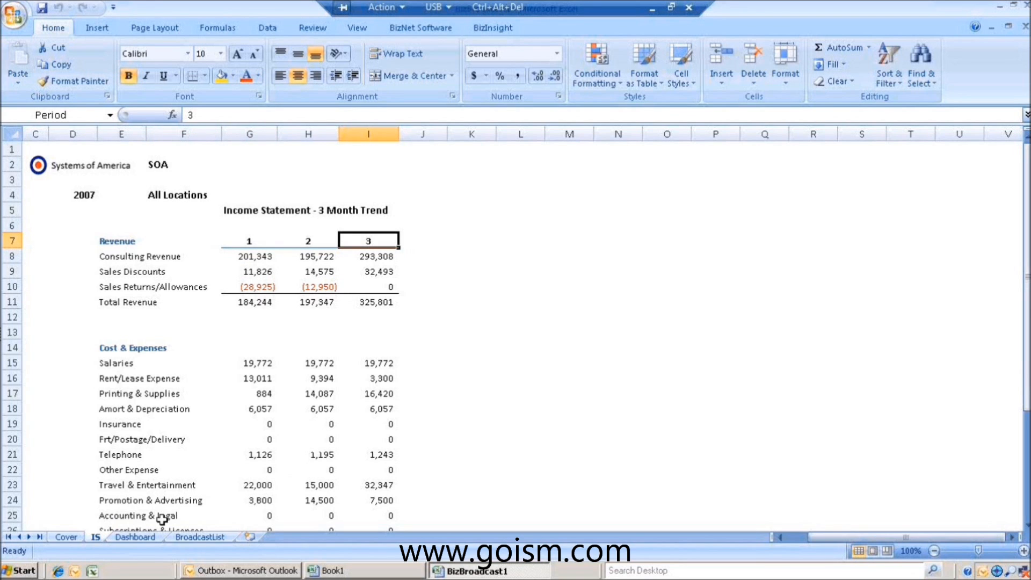
# View the Sales Analysis on the Dashboard sheet and bring up the BizBroadcast commands, including New Distribution Template.
pyautogui.click(153, 538)
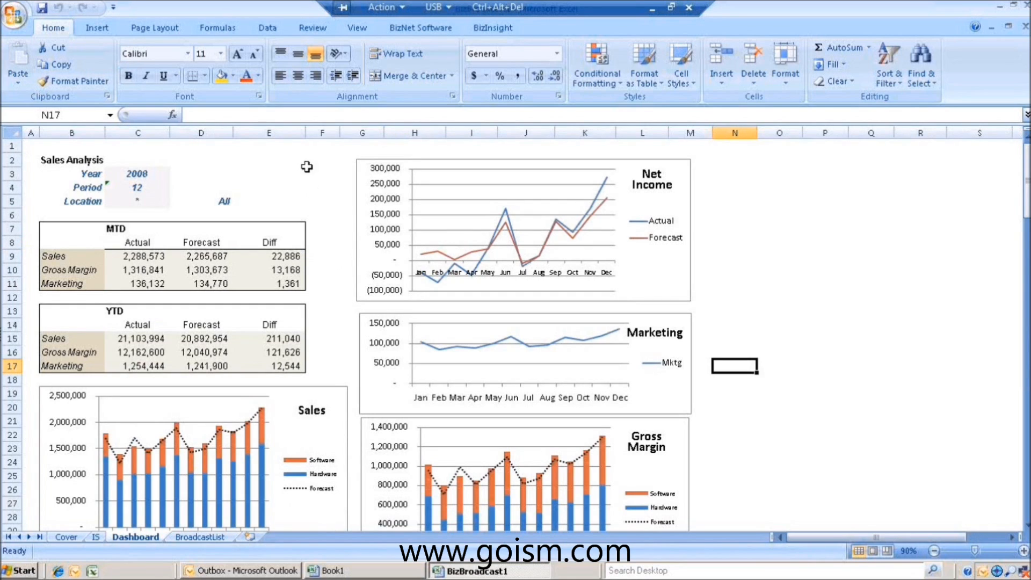
pyautogui.click(420, 29)
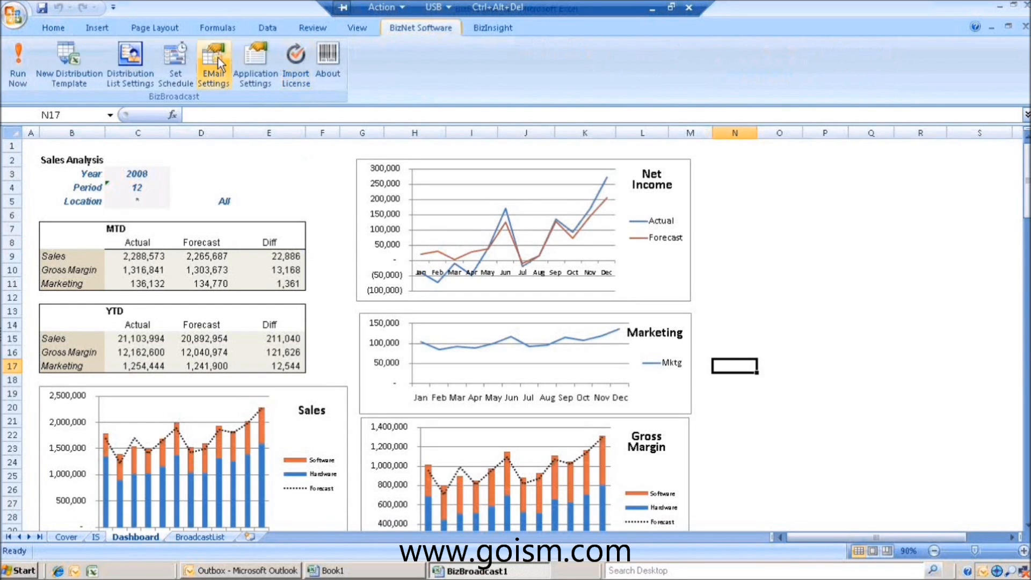
pyautogui.click(82, 76)
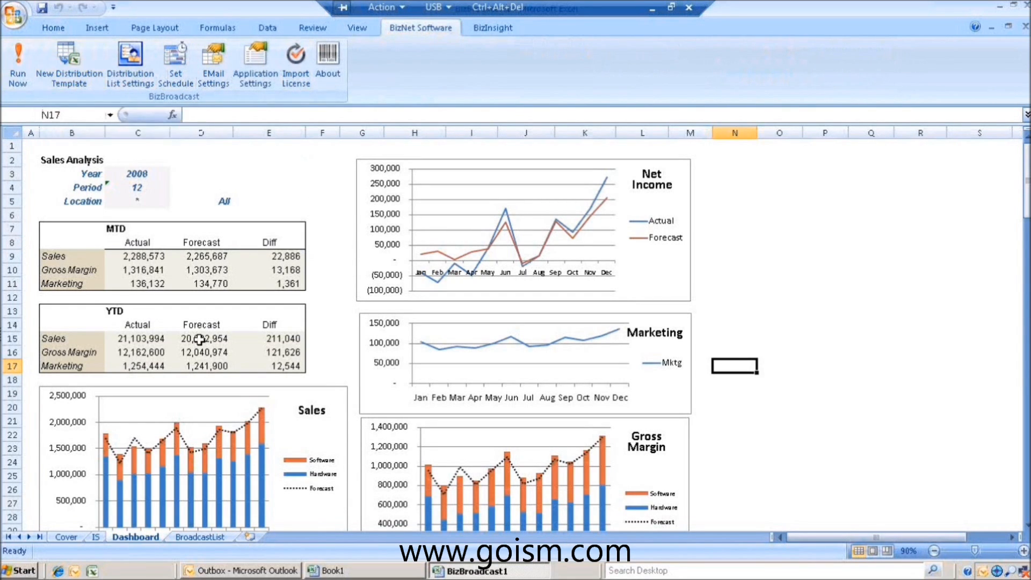
# On the BroadcastList sheet, examine the RenderFormat options available for the Dallas distribution row.
pyautogui.click(205, 537)
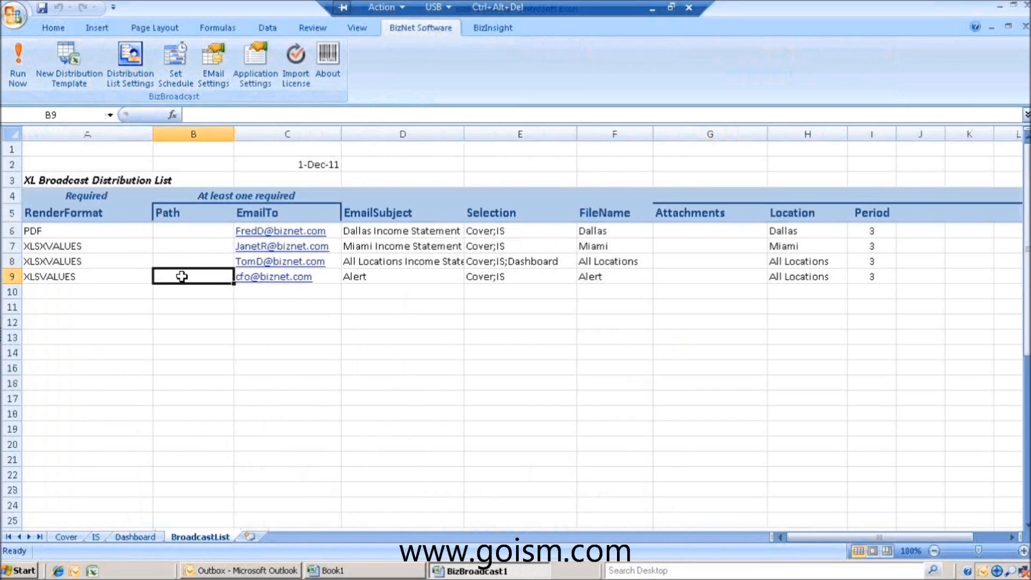
pyautogui.click(135, 227)
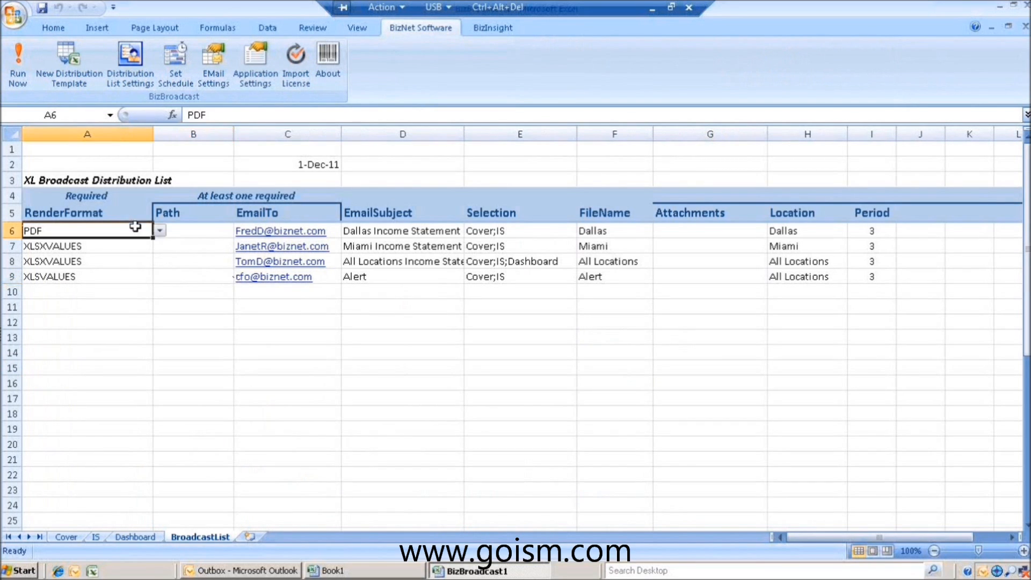
pyautogui.click(160, 231)
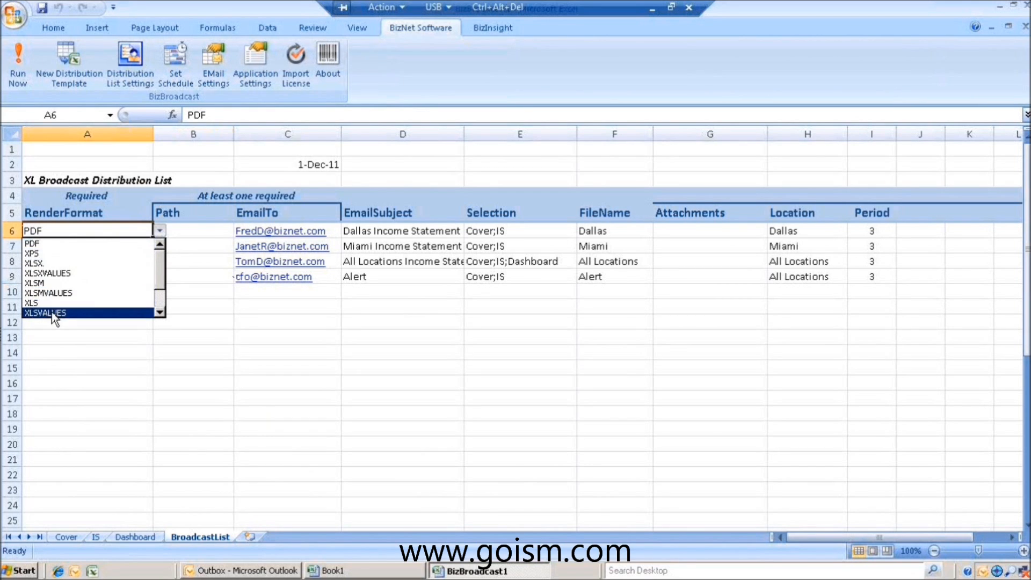
pyautogui.scroll(-1, 160, 279)
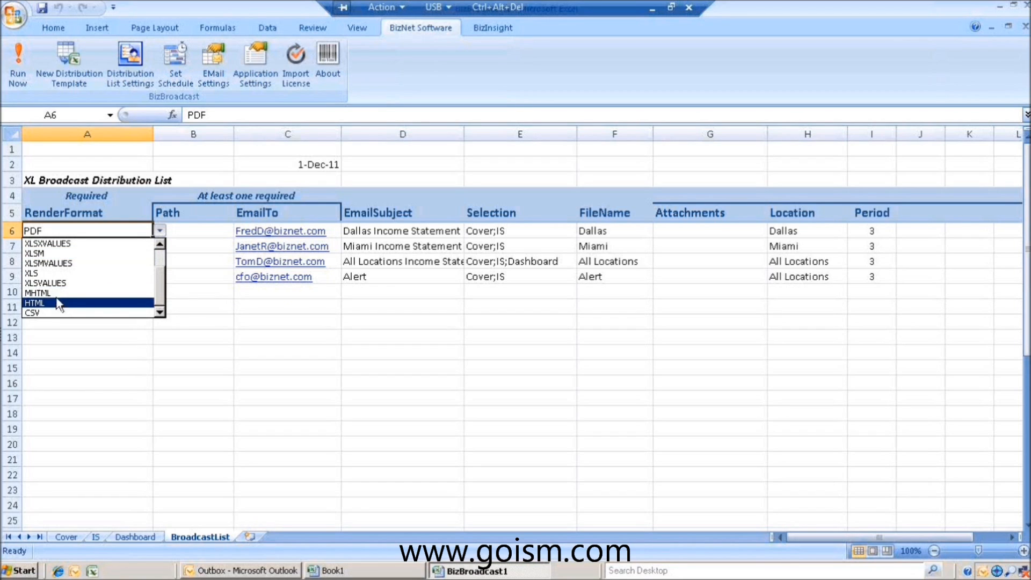
pyautogui.scroll(1, 162, 289)
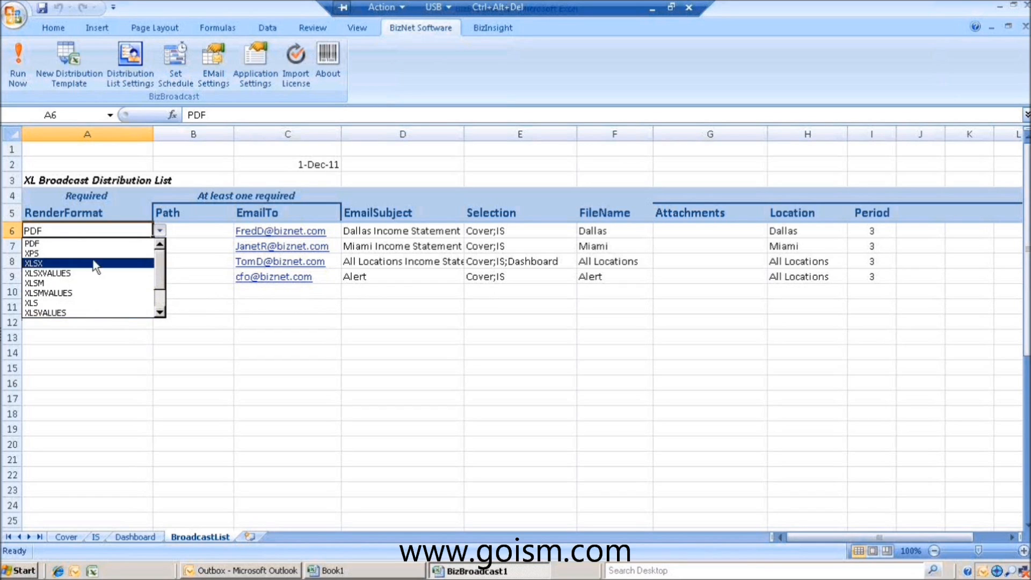
# Examine the Path, EmailTo and Selection cells of the Dallas distribution row.
pyautogui.click(185, 232)
pyautogui.click(183, 231)
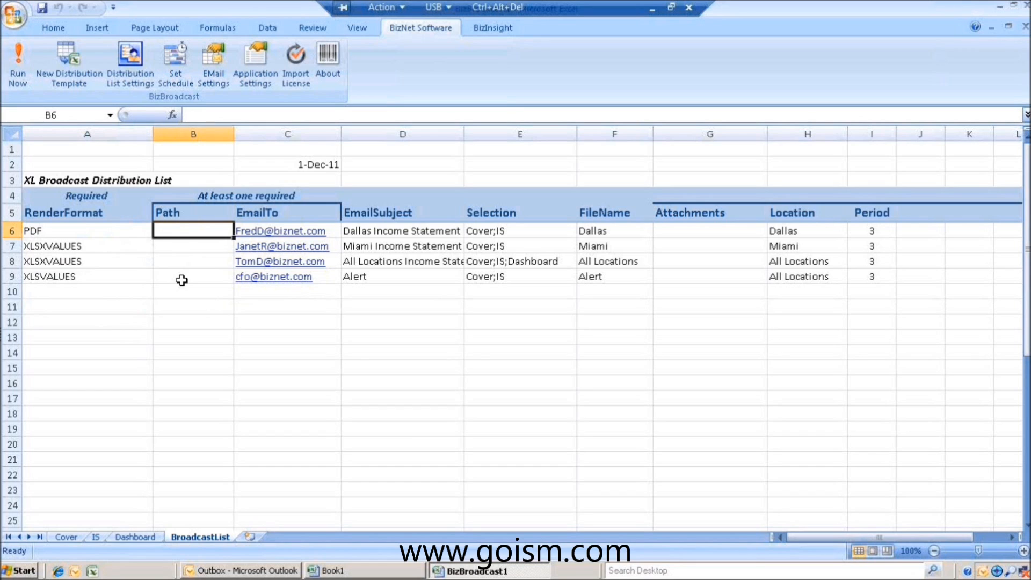
pyautogui.click(332, 230)
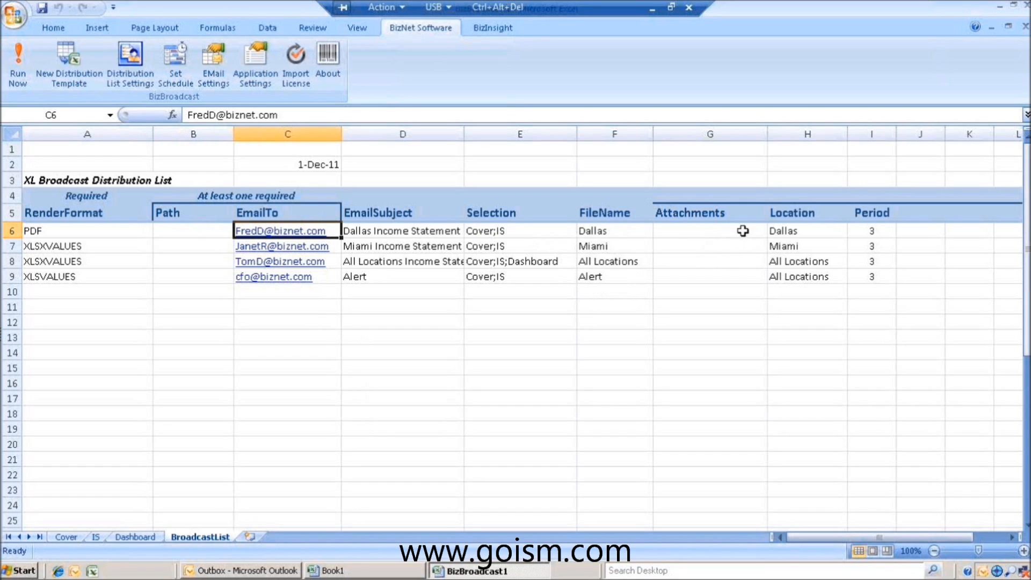
pyautogui.click(529, 233)
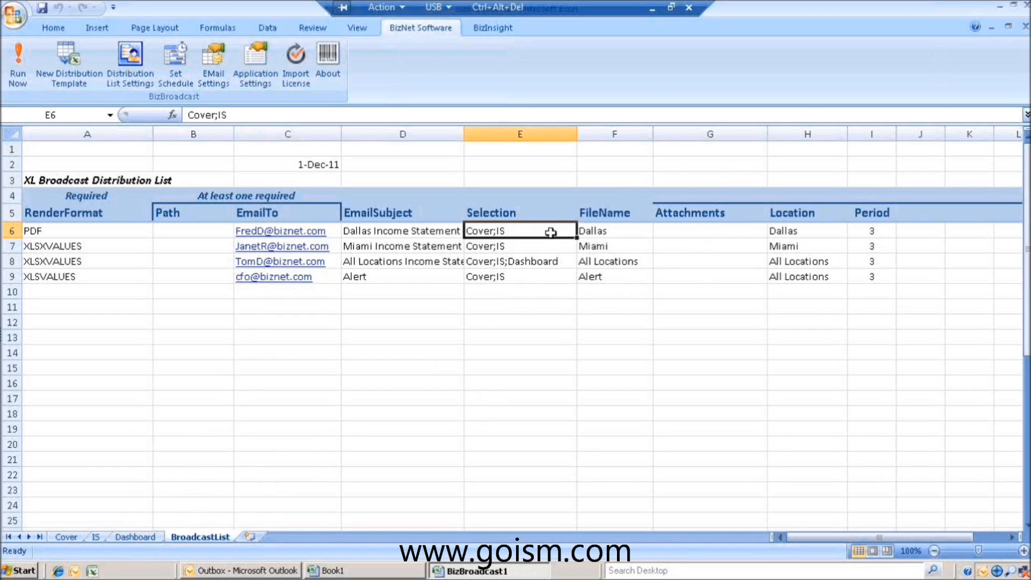
# Change the Attachments column parameter to EmailBody and fill all four distribution rows with "text".
pyautogui.click(692, 210)
pyautogui.click(775, 213)
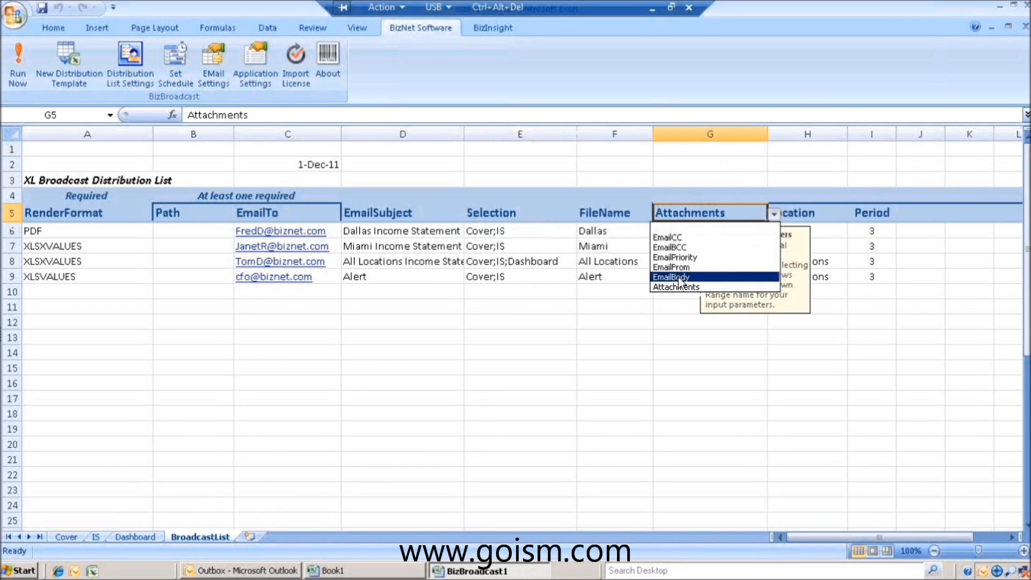
pyautogui.click(678, 277)
pyautogui.click(677, 237)
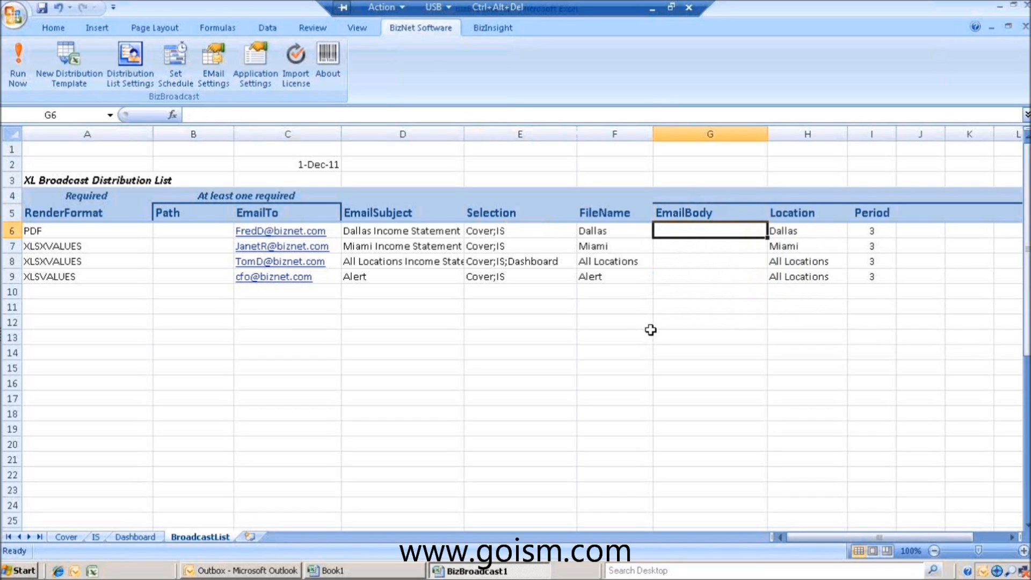
pyautogui.write('text')
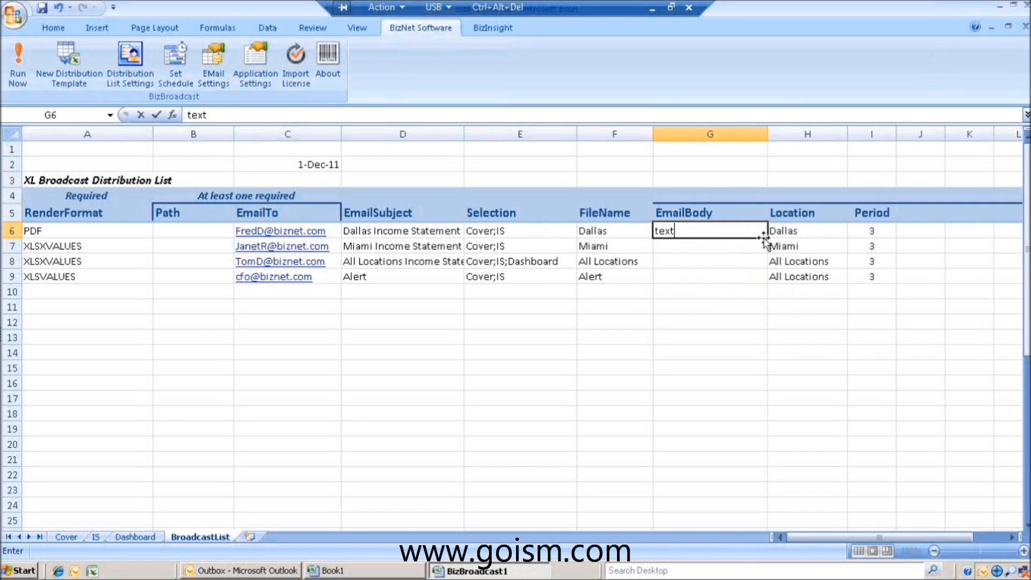
pyautogui.moveTo(767, 237); pyautogui.dragTo(760, 285)
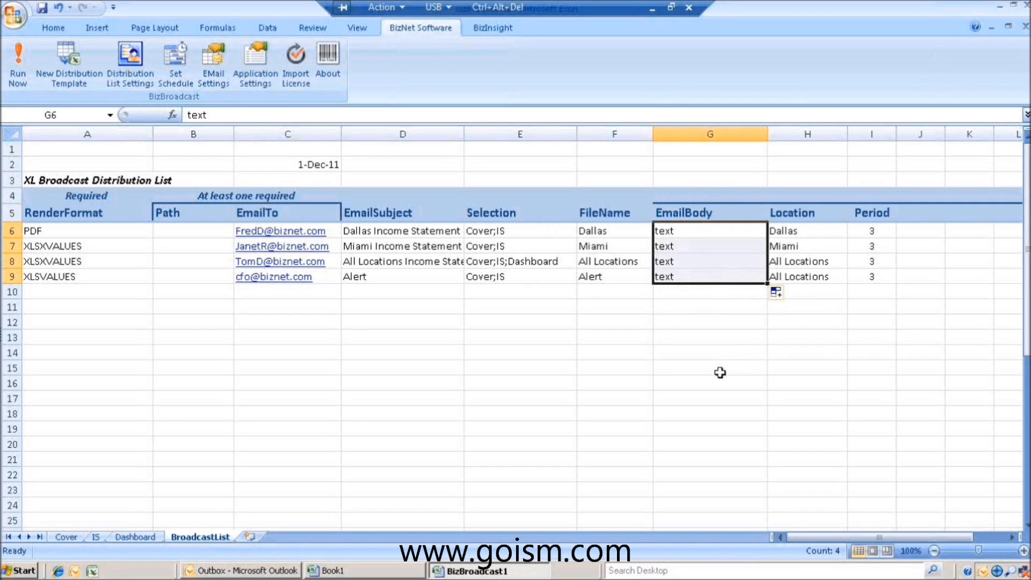
# Examine the Location parameter heading and its Dallas, Miami and All Locations entries in the distribution list.
pyautogui.click(842, 213)
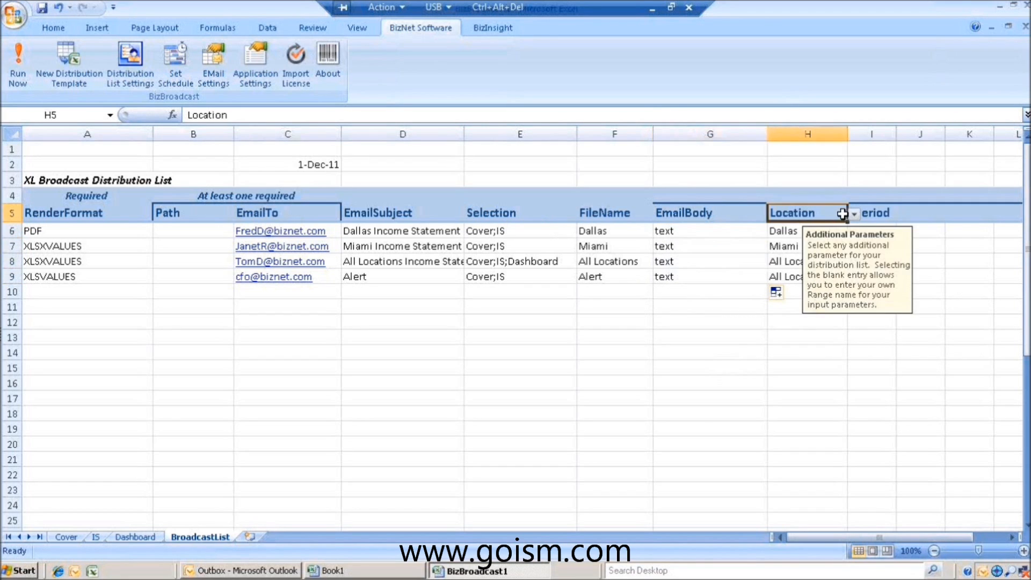
pyautogui.click(807, 226)
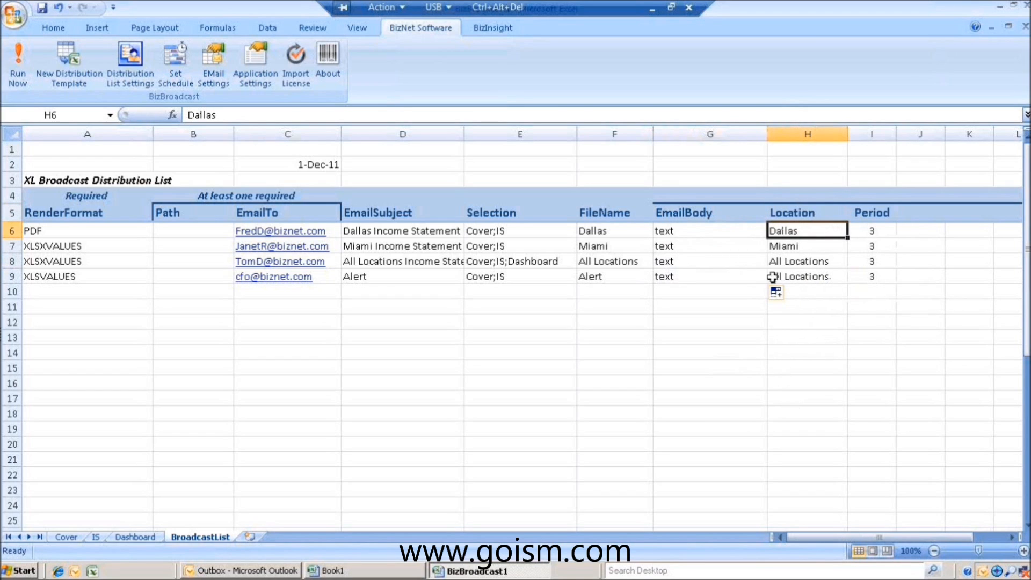
pyautogui.click(788, 248)
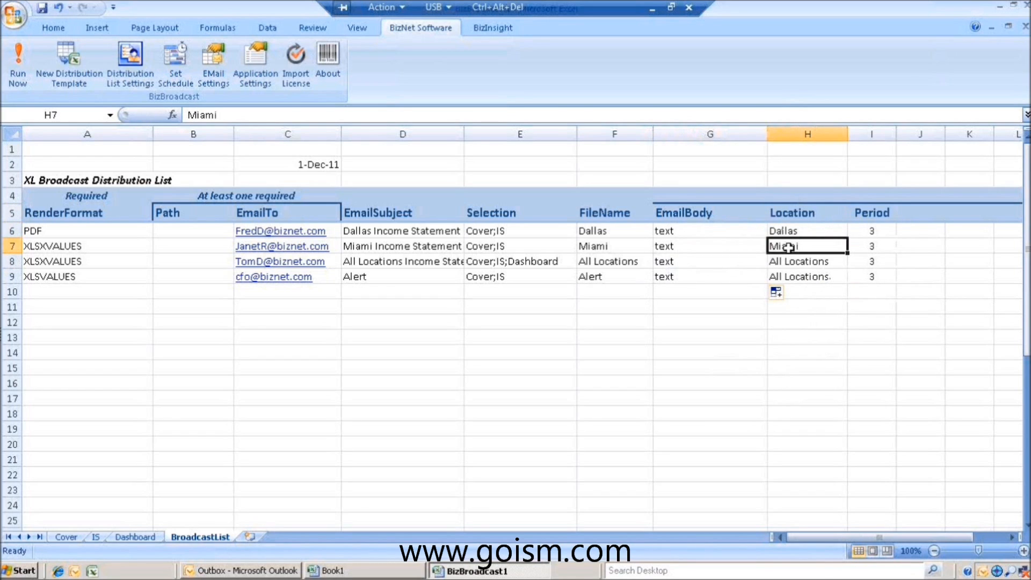
pyautogui.click(826, 265)
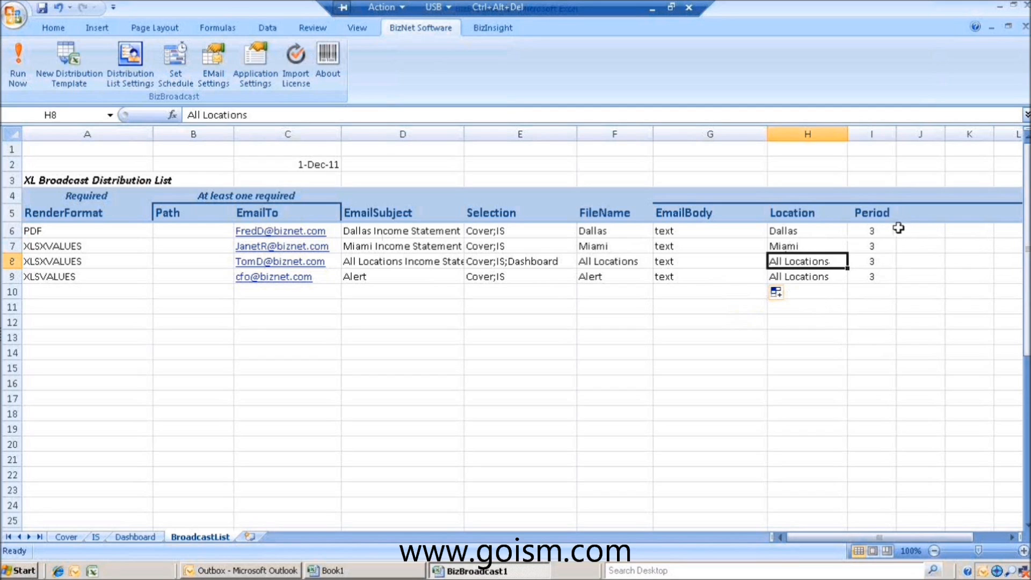
# Set the Period to 4 for all four distribution rows.
pyautogui.click(891, 231)
pyautogui.write('4')
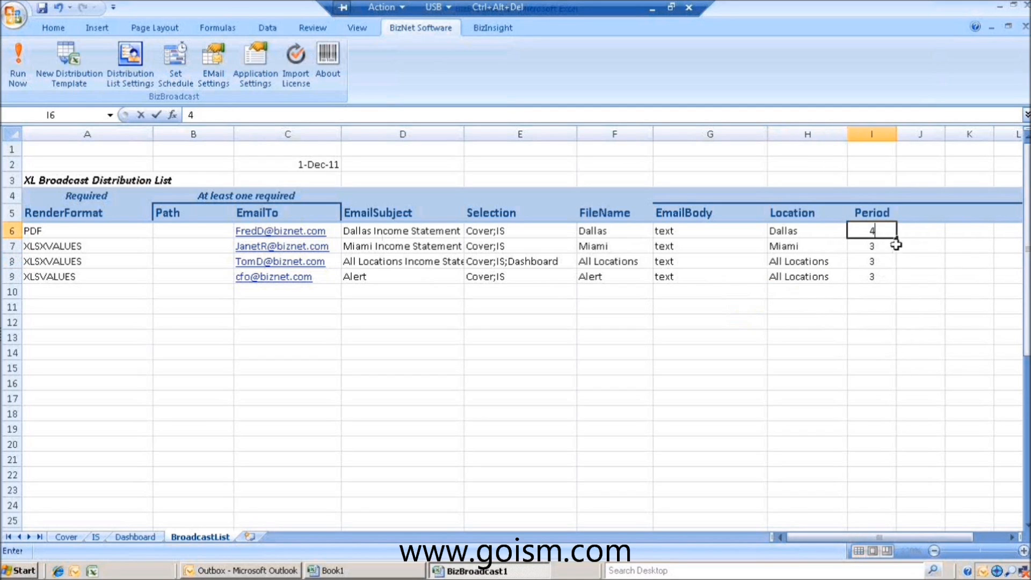
pyautogui.moveTo(895, 237); pyautogui.dragTo(902, 282)
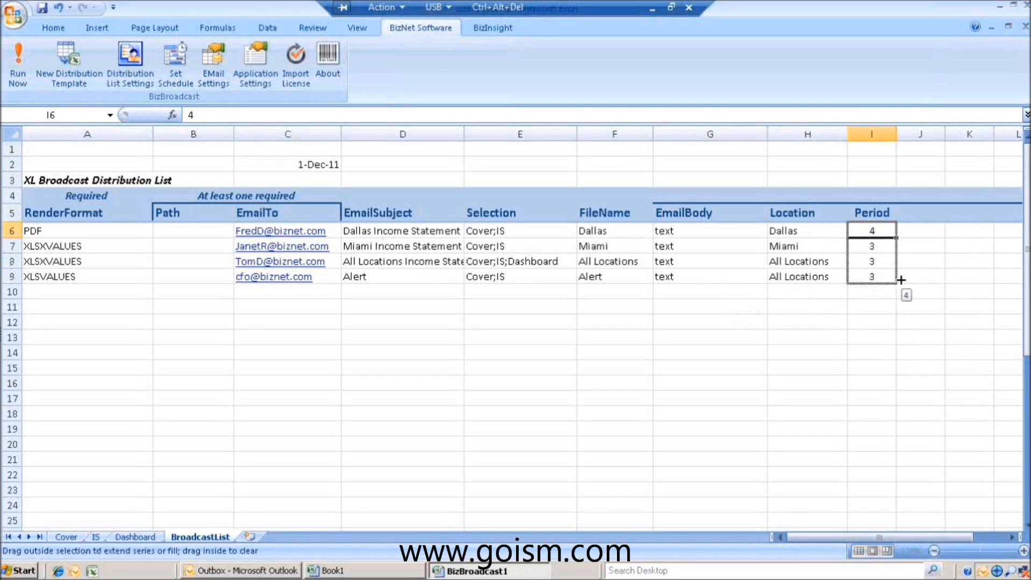
# Check the Outbox in Outlook, return to the Excel workbook and run the BizBroadcast distribution immediately.
pyautogui.click(219, 569)
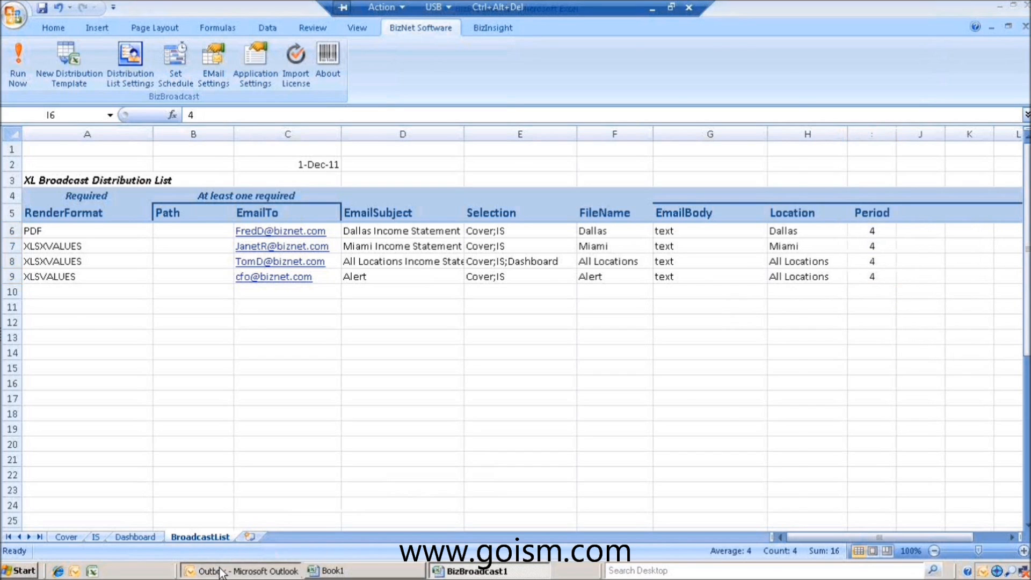
pyautogui.click(81, 302)
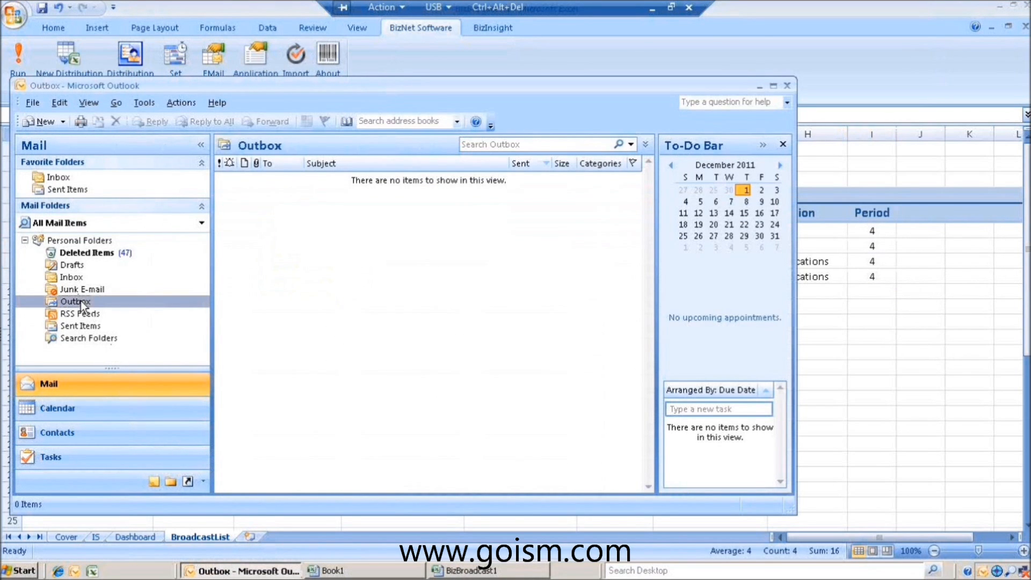
pyautogui.hotkey('alt', 'Tab')
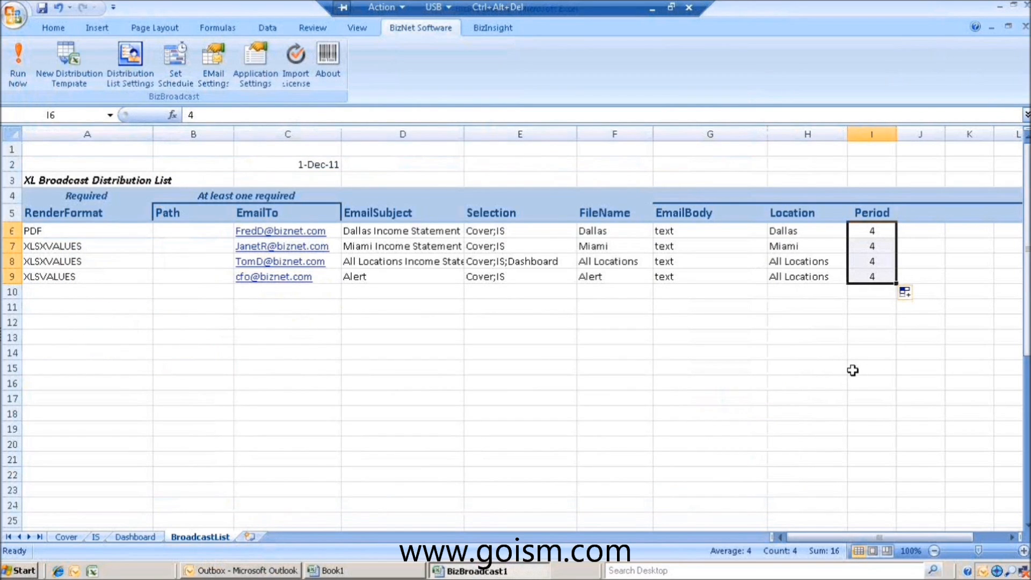
pyautogui.click(21, 75)
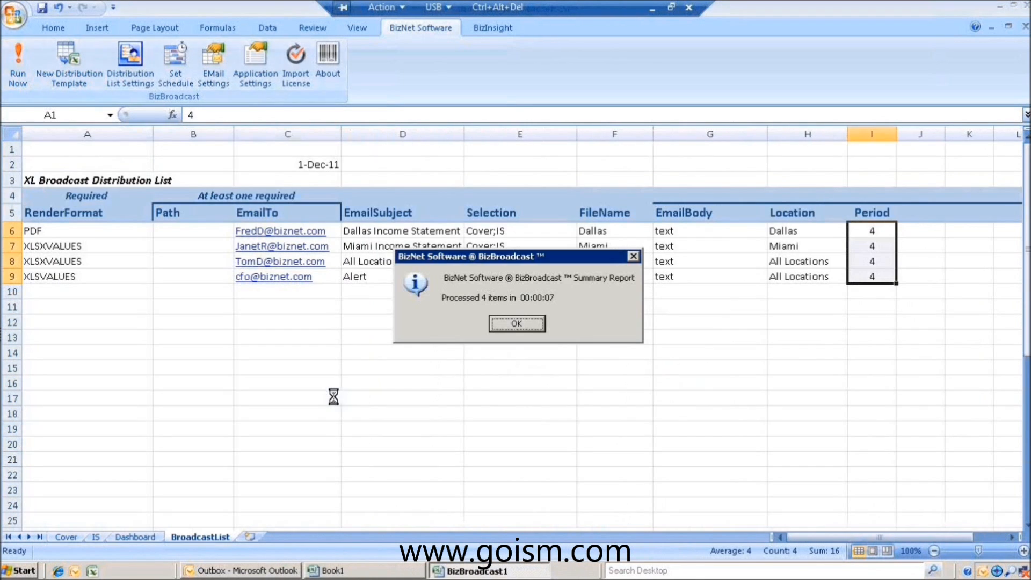
pyautogui.click(517, 323)
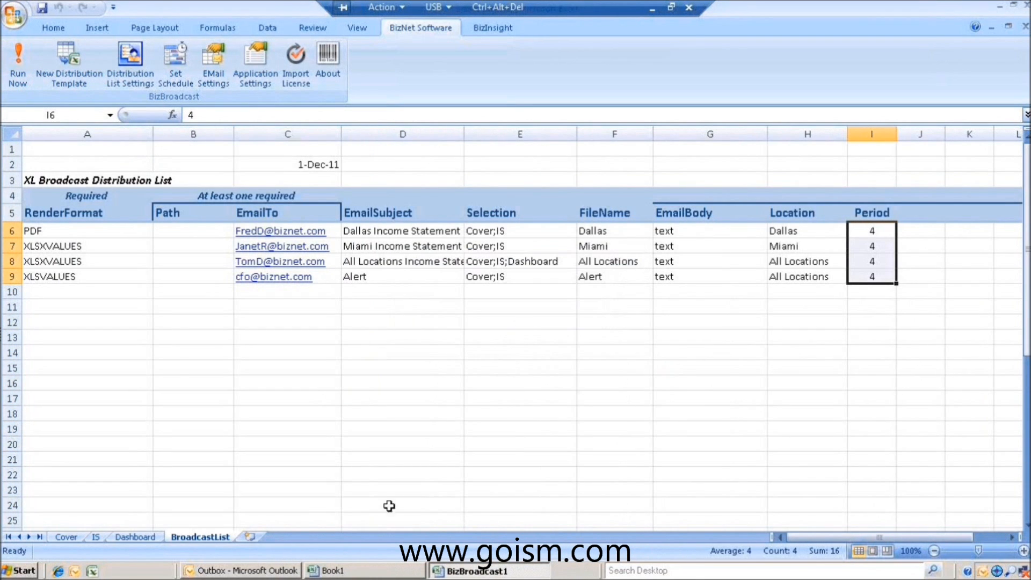
# Switch to the Outlook Outbox and review the Dallas Income Statement message and its PDF through page 3, closing both.
pyautogui.click(295, 571)
pyautogui.doubleClick(322, 246)
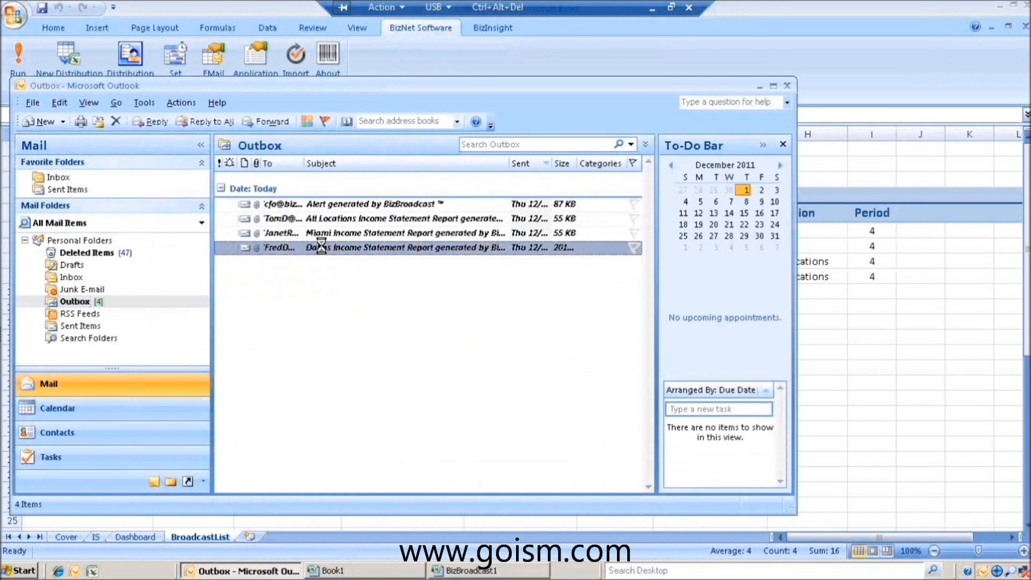
pyautogui.doubleClick(108, 205)
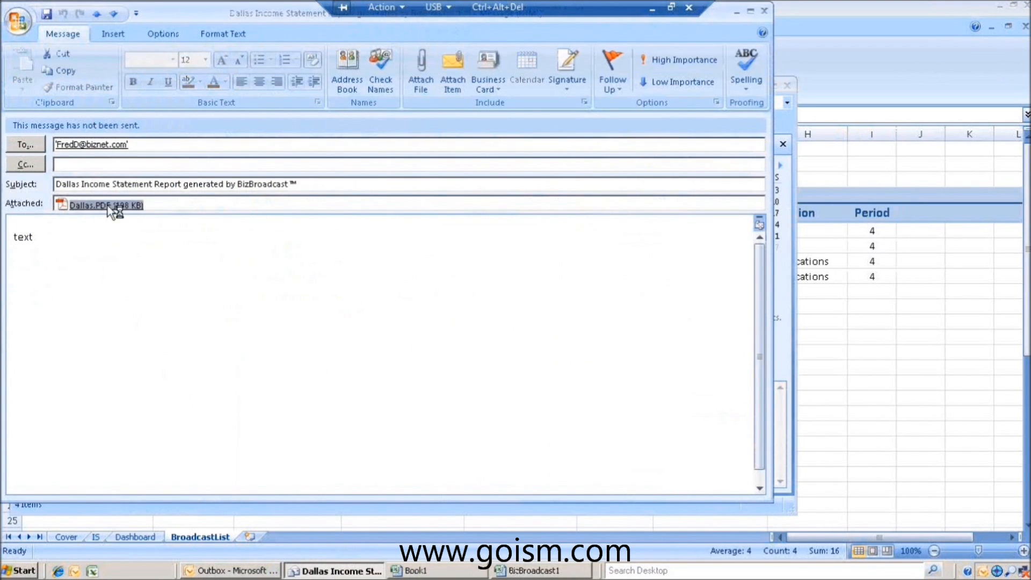
pyautogui.scroll(-3, 342, 384)
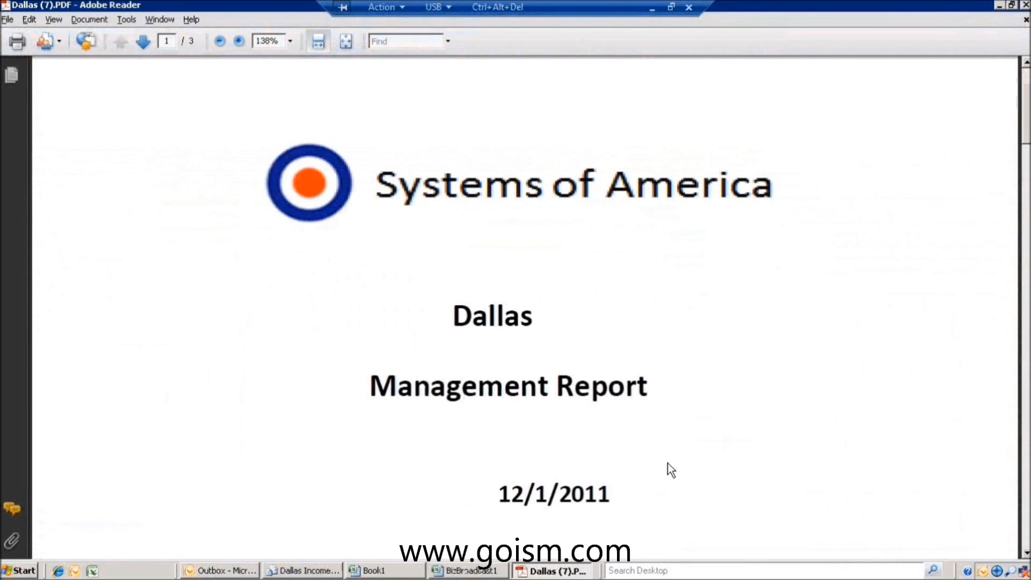
pyautogui.doubleClick(142, 40)
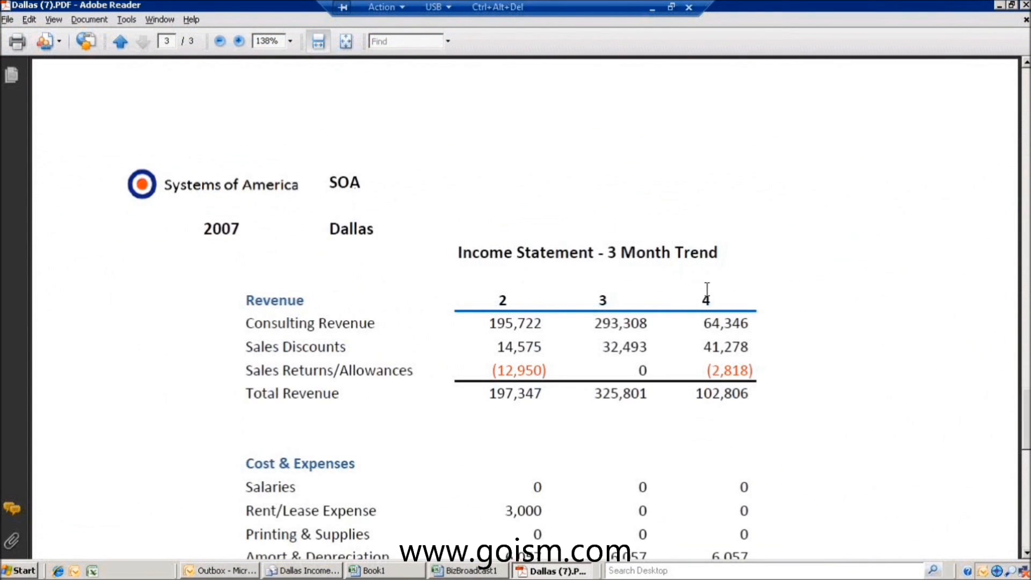
pyautogui.click(1024, 6)
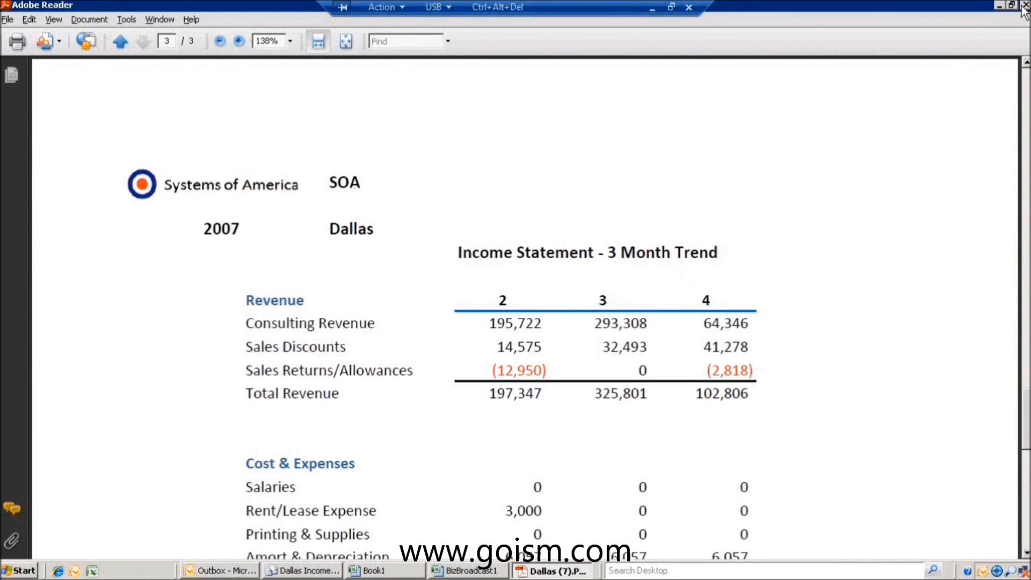
pyautogui.click(766, 11)
# Open the workbook attached to the All Locations Income Statement message and review its Cover, IS and Dashboard sheets, including a Consulting Revenue cell.
pyautogui.doubleClick(393, 215)
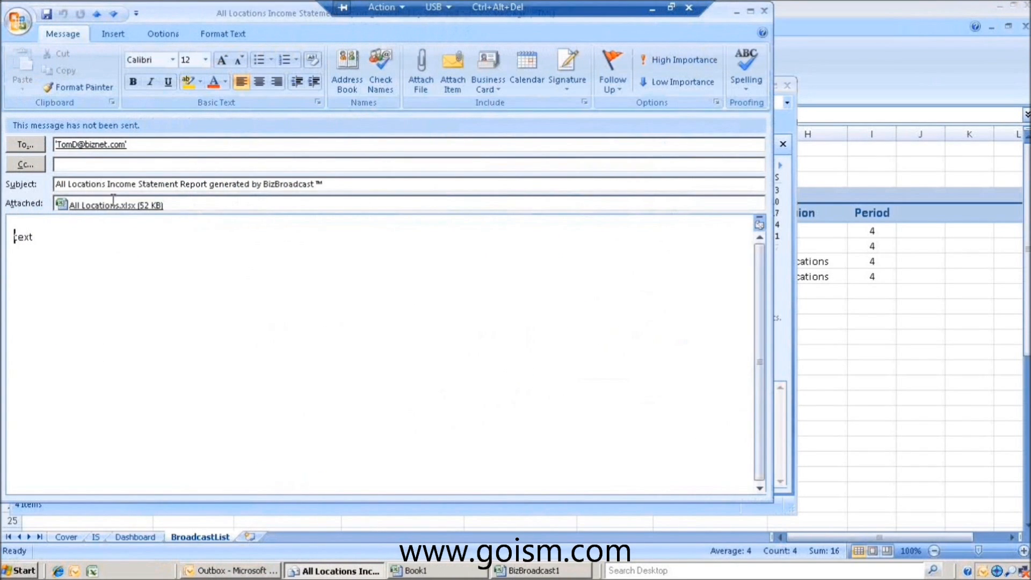
pyautogui.doubleClick(114, 205)
pyautogui.click(308, 303)
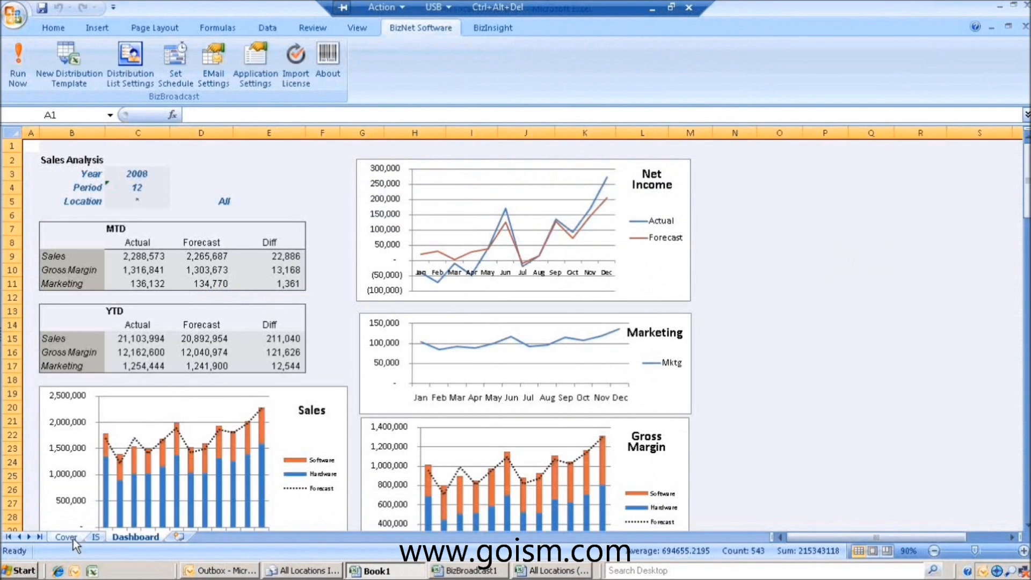
pyautogui.click(73, 538)
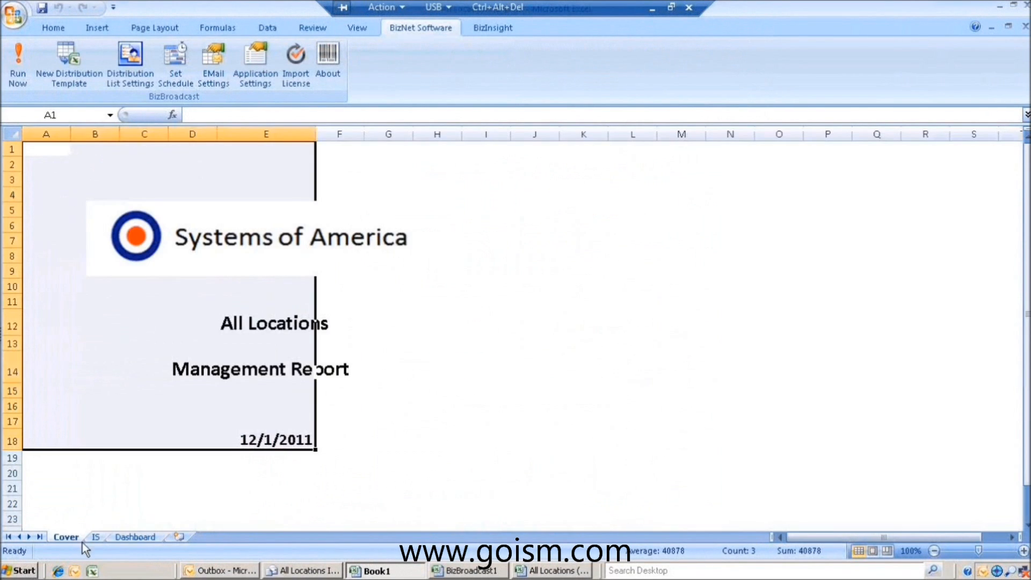
pyautogui.click(95, 537)
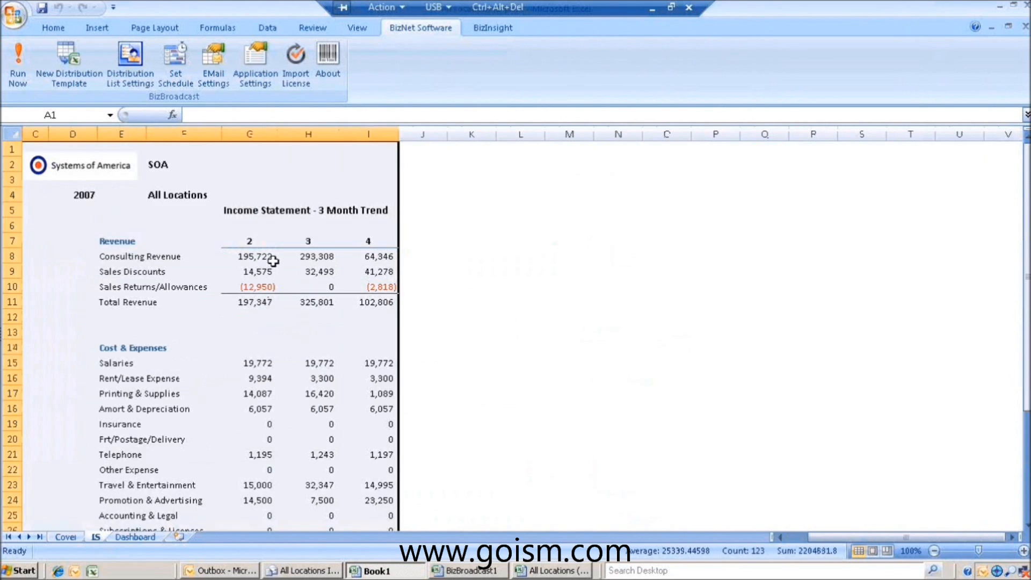
pyautogui.click(248, 257)
pyautogui.click(125, 537)
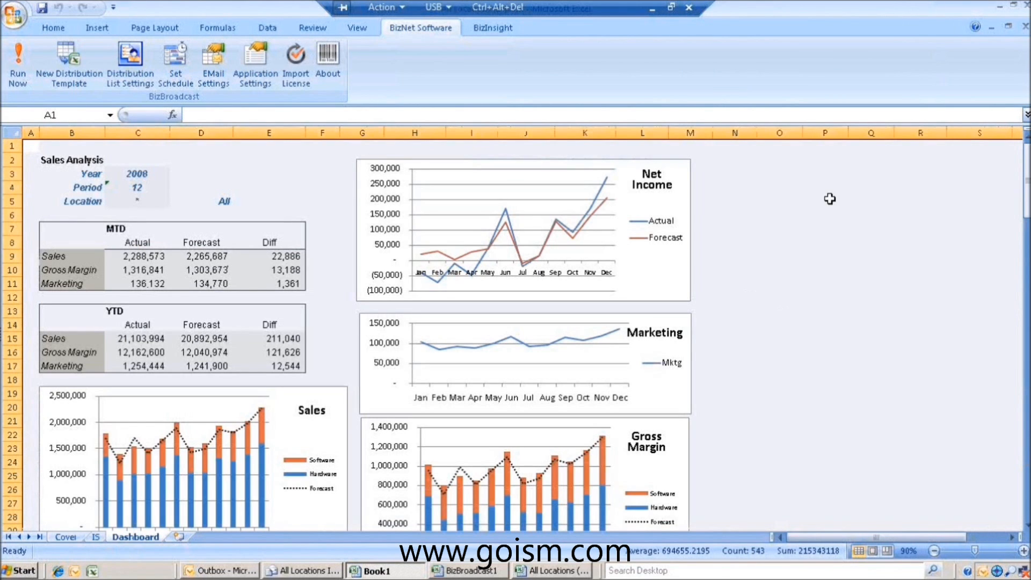
# Close the All Locations workbook without saving it and return to the BizBroadcast distribution list.
pyautogui.click(1027, 6)
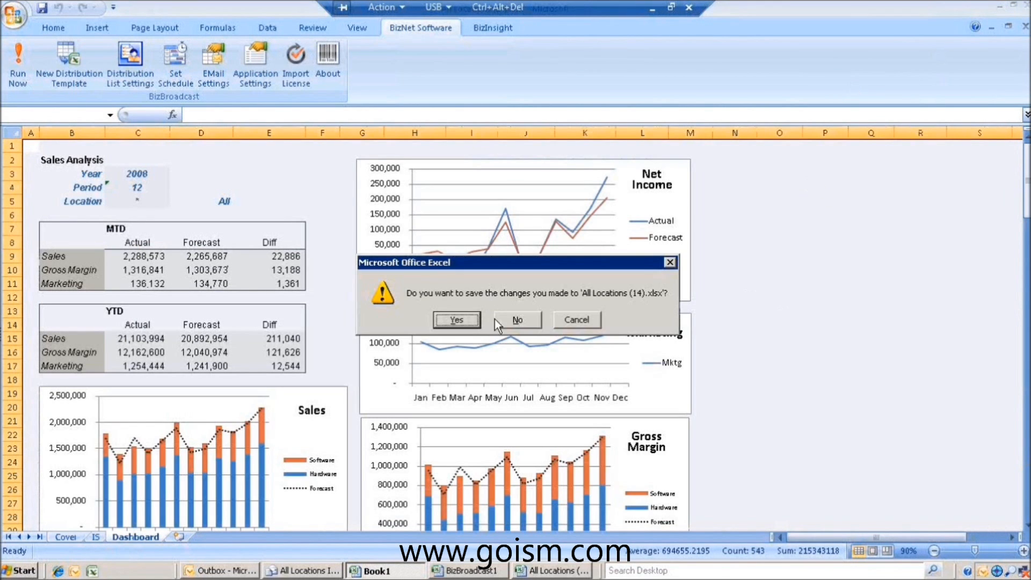
pyautogui.click(531, 324)
pyautogui.click(531, 317)
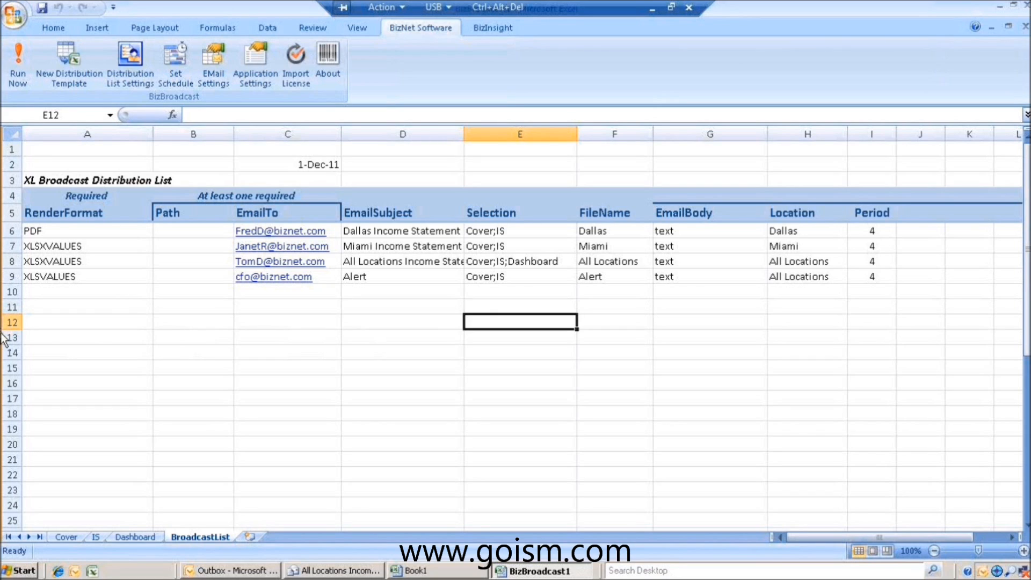
# Add a blank worksheet and open the SalesRank template from the Sales Analysis branch of the BizInsight tree.
pyautogui.moveTo(2, 334)
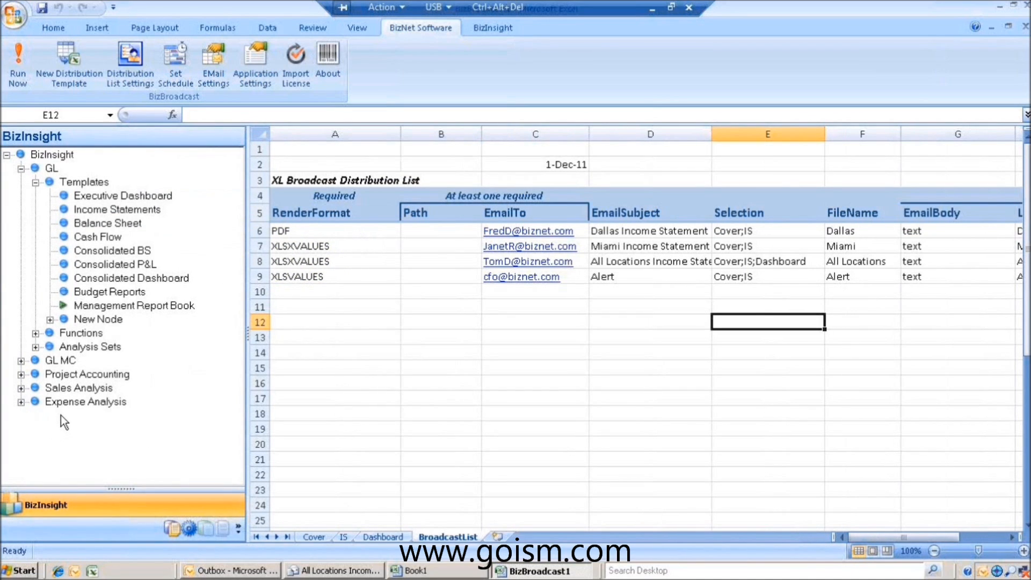
pyautogui.click(21, 388)
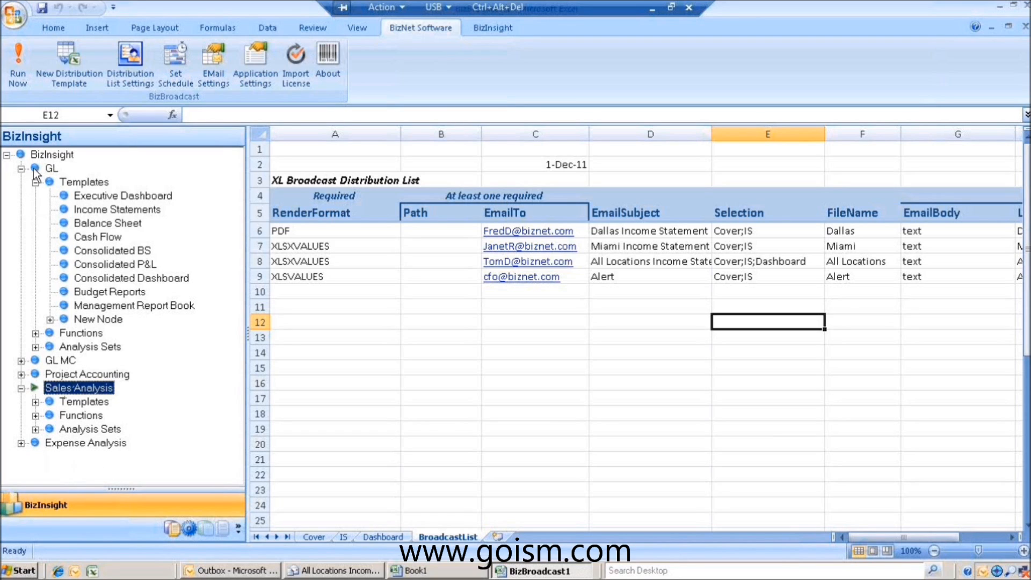
pyautogui.click(32, 183)
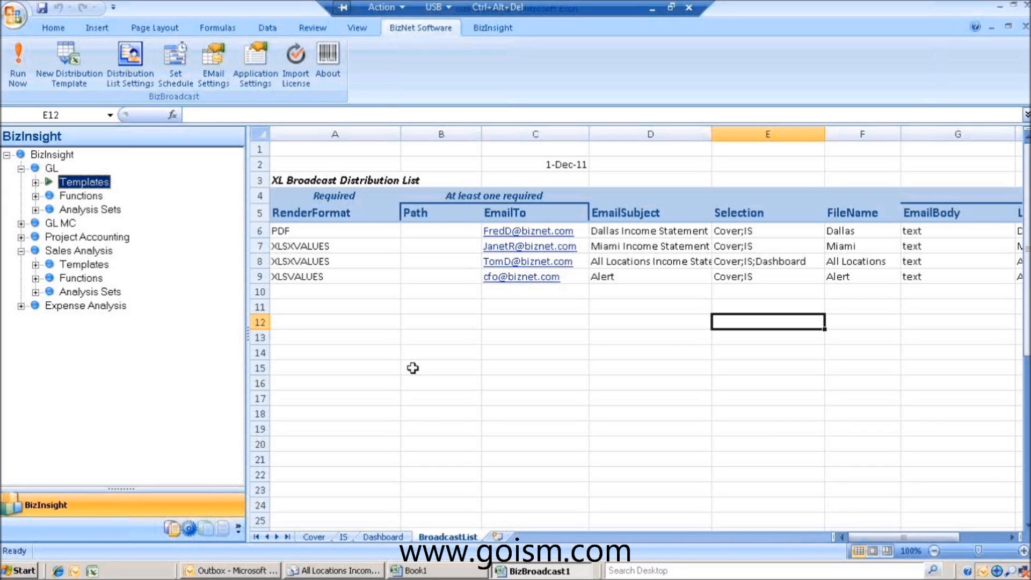
pyautogui.click(497, 536)
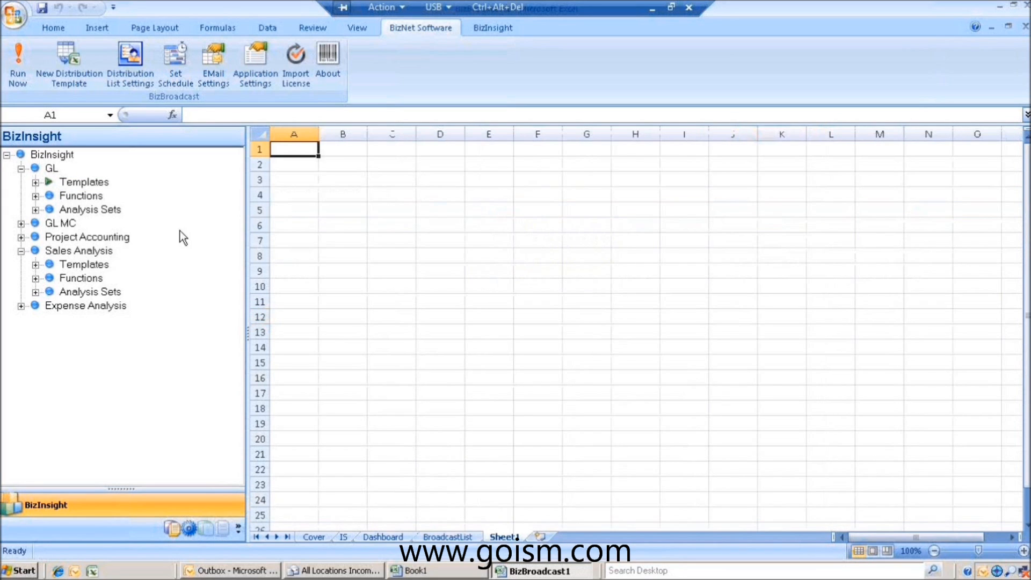
pyautogui.click(36, 265)
pyautogui.moveTo(99, 278); pyautogui.dragTo(343, 212)
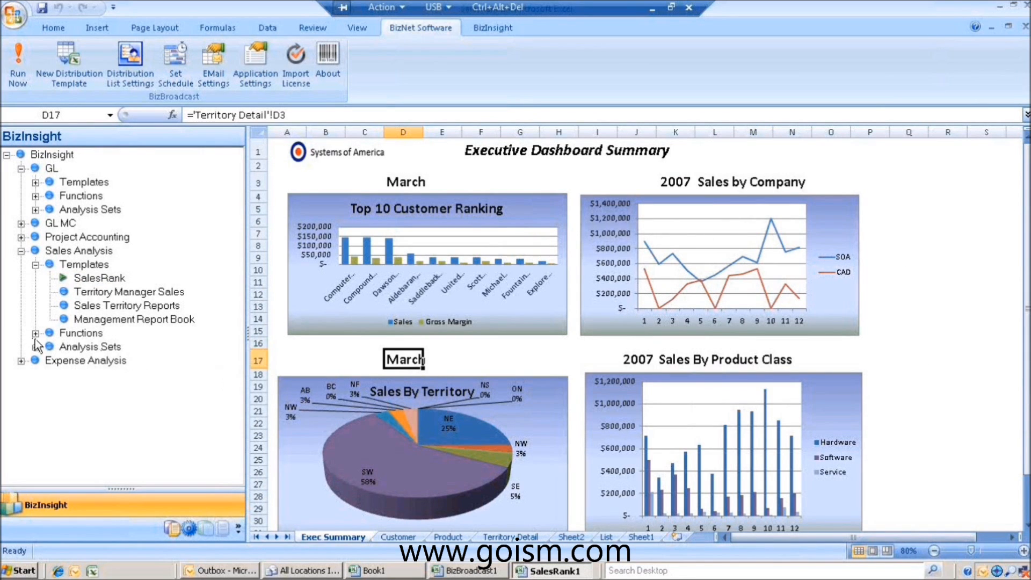
# On the Customer sheet, set the month to May and extend the monthly customer rankings down to rank 12.
pyautogui.click(398, 537)
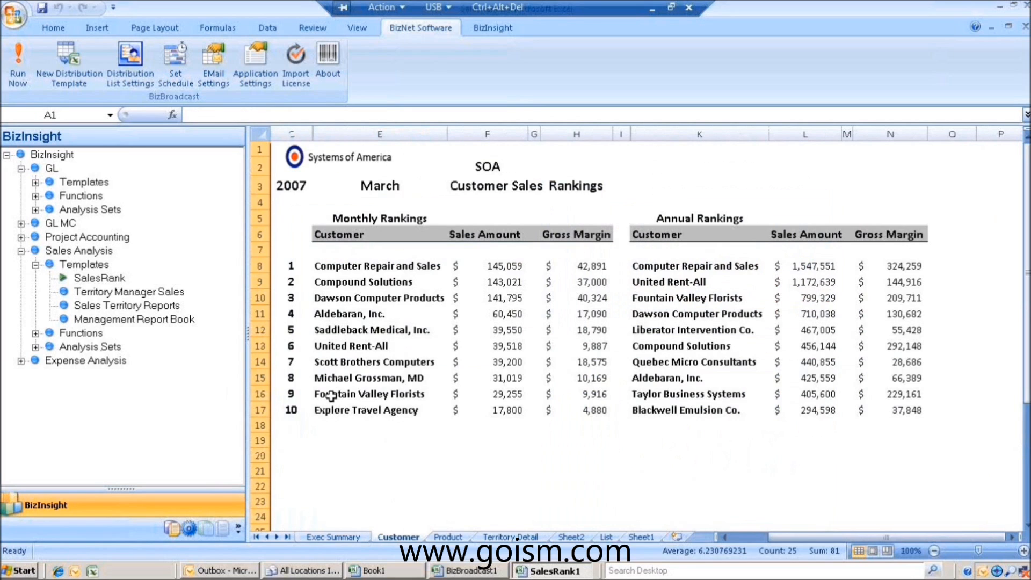
pyautogui.click(403, 185)
pyautogui.click(455, 185)
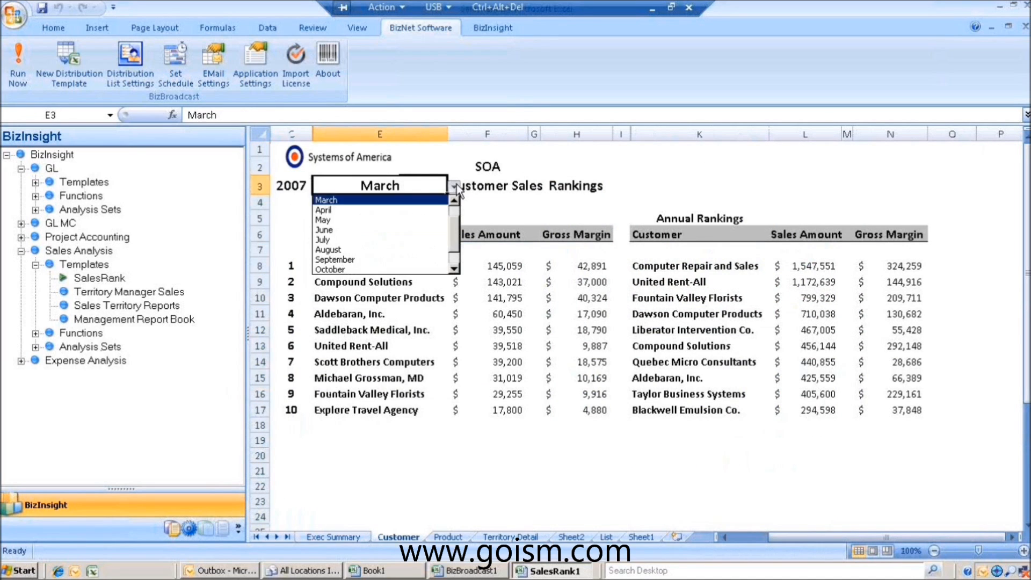
pyautogui.click(372, 221)
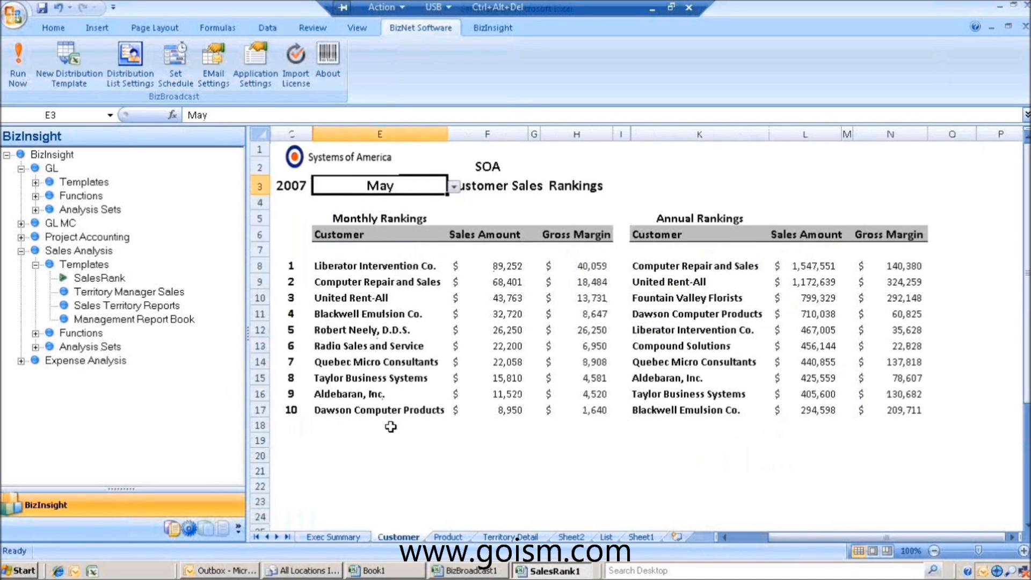
pyautogui.click(350, 361)
pyautogui.moveTo(290, 409); pyautogui.dragTo(612, 448)
# Examine the Month-to-Date Rankings functions under the Sales Analysis Sales Amounts functions, widening the BizInsight pane to read their names.
pyautogui.click(36, 333)
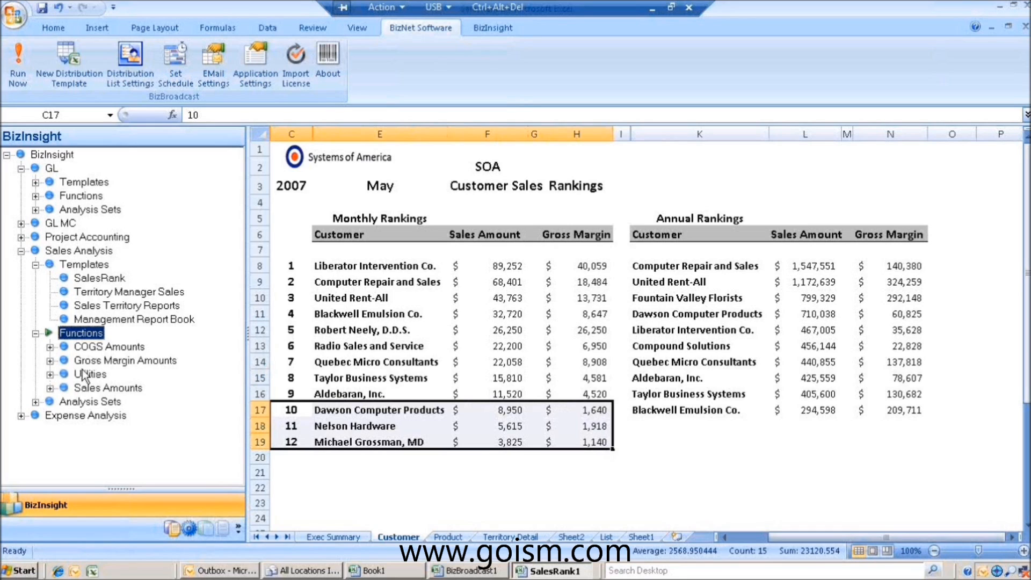
pyautogui.click(51, 388)
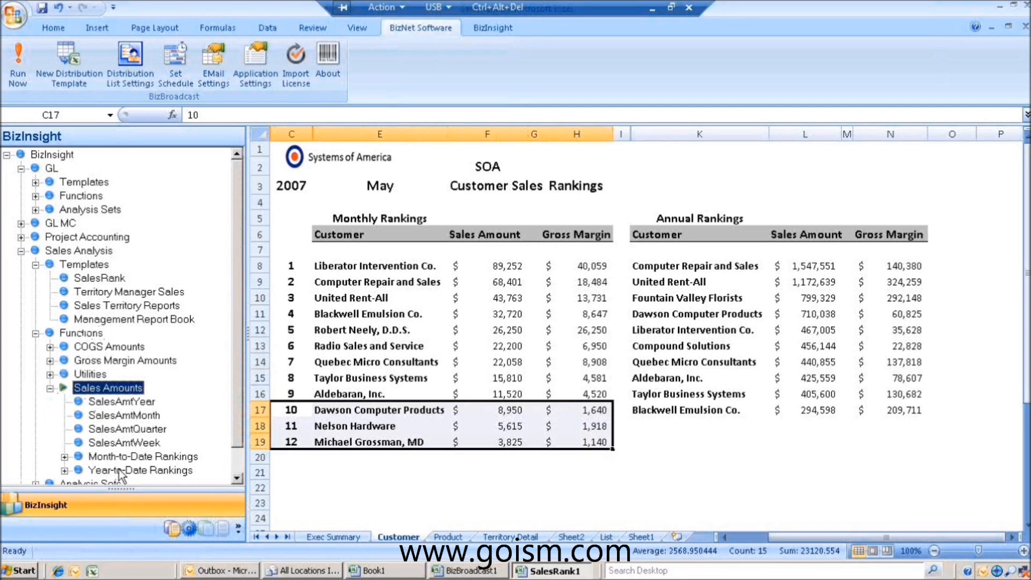
pyautogui.click(65, 457)
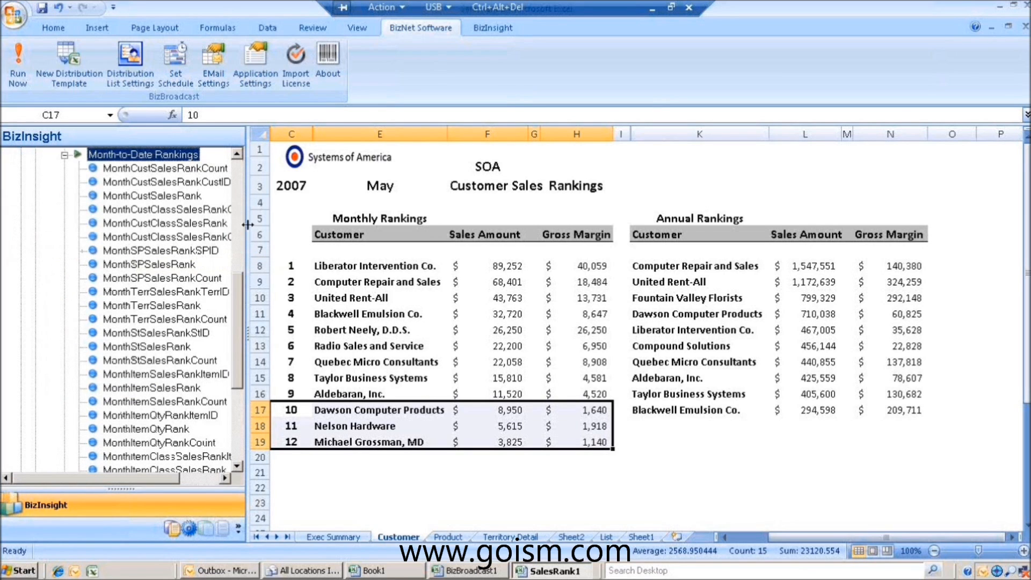
pyautogui.moveTo(247, 223); pyautogui.dragTo(299, 223)
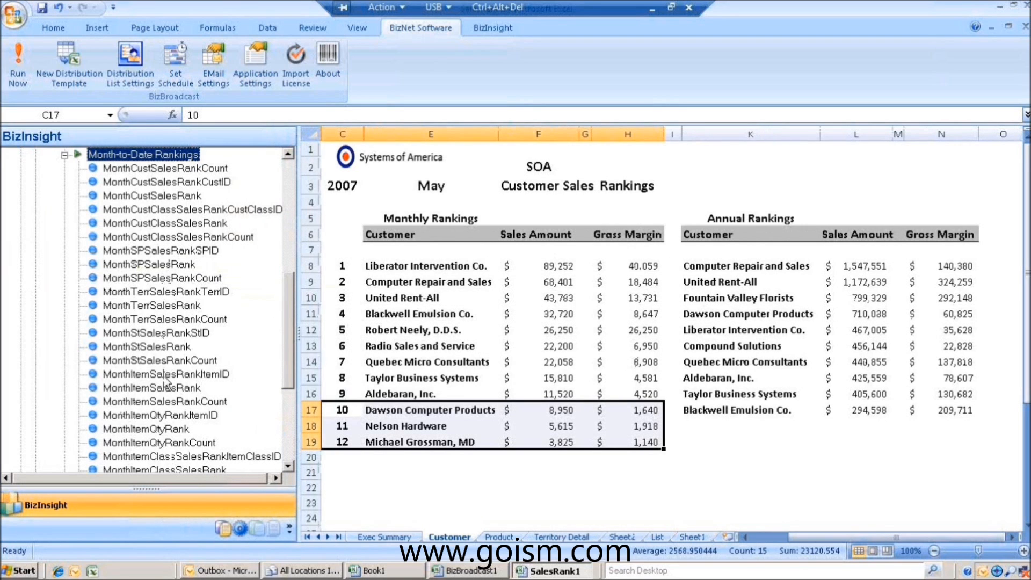
# Review the SalesAmtMonth function arguments of the first-ranked customer's monthly sales amount in F8, leaving the formula as is.
pyautogui.click(564, 270)
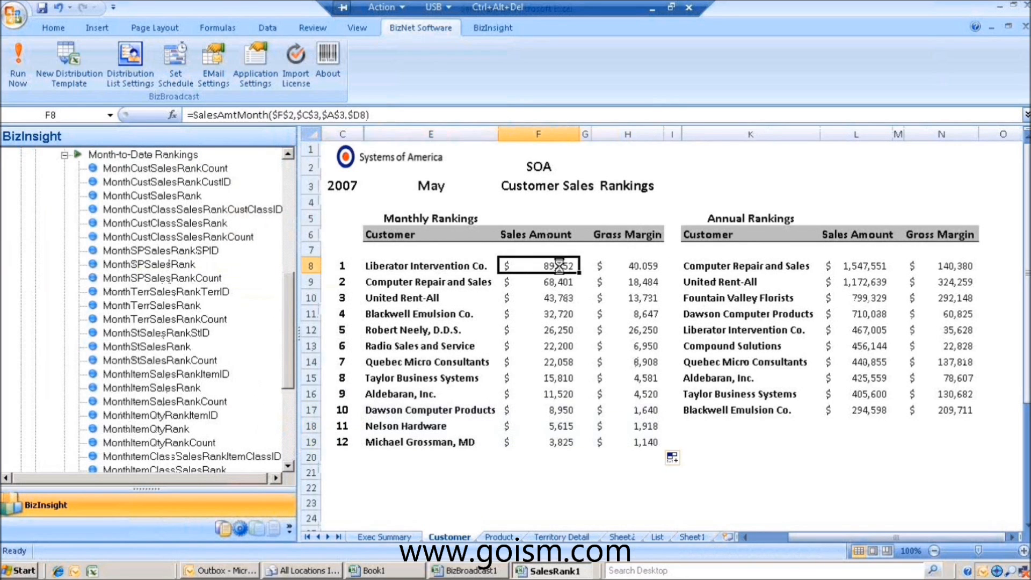
pyautogui.rightClick(559, 266)
pyautogui.press('Escape')
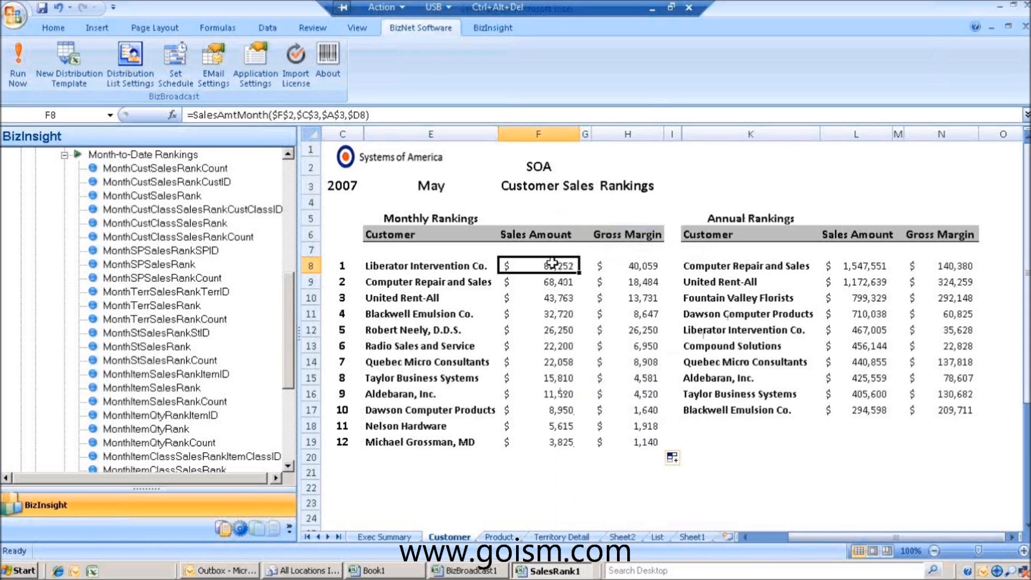
pyautogui.doubleClick(550, 266)
pyautogui.click(172, 114)
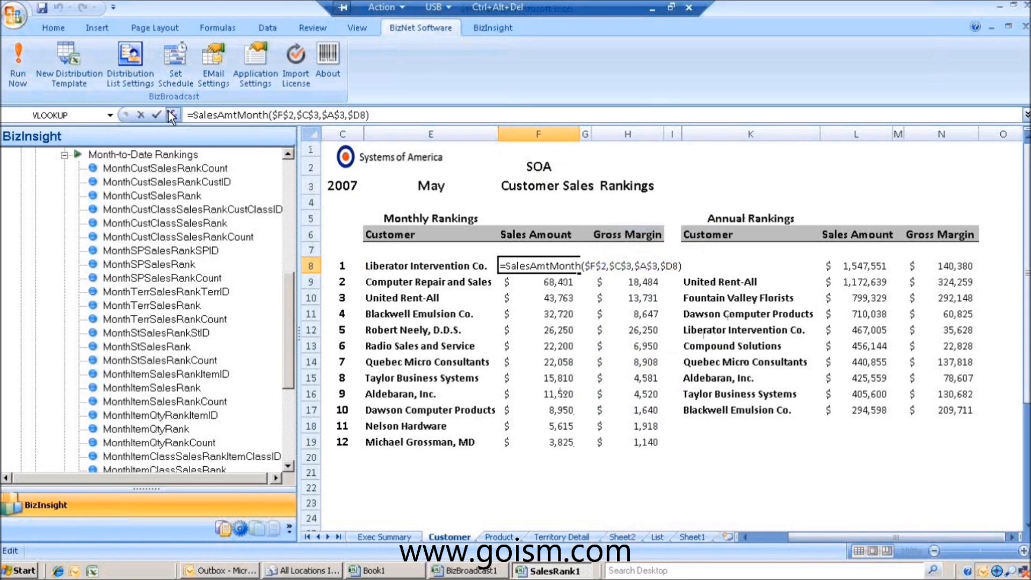
pyautogui.moveTo(1000, 303)
pyautogui.mouseDown()
pyautogui.moveTo(1004, 337)
pyautogui.moveTo(1002, 319)
pyautogui.mouseUp()
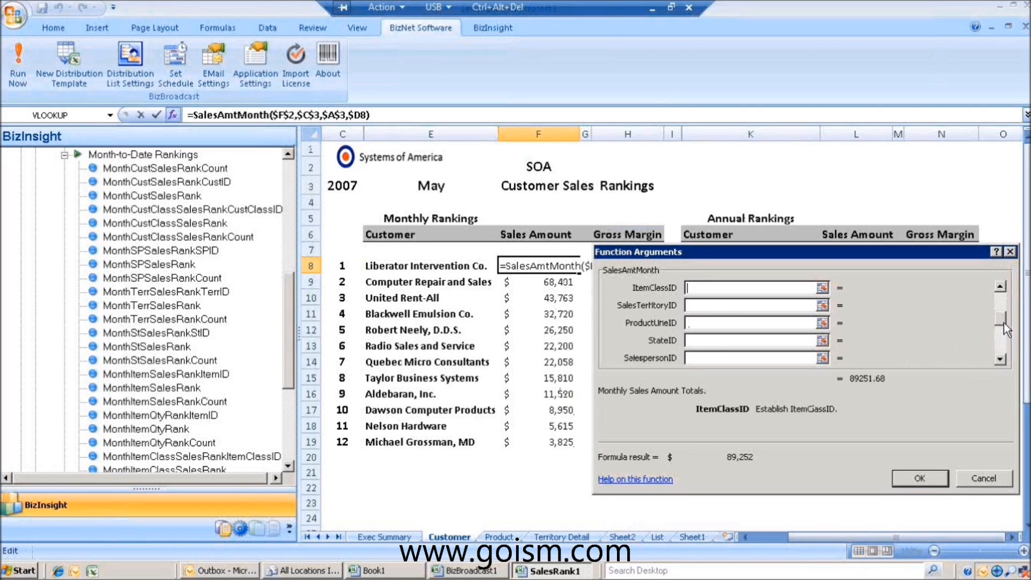
pyautogui.click(999, 287)
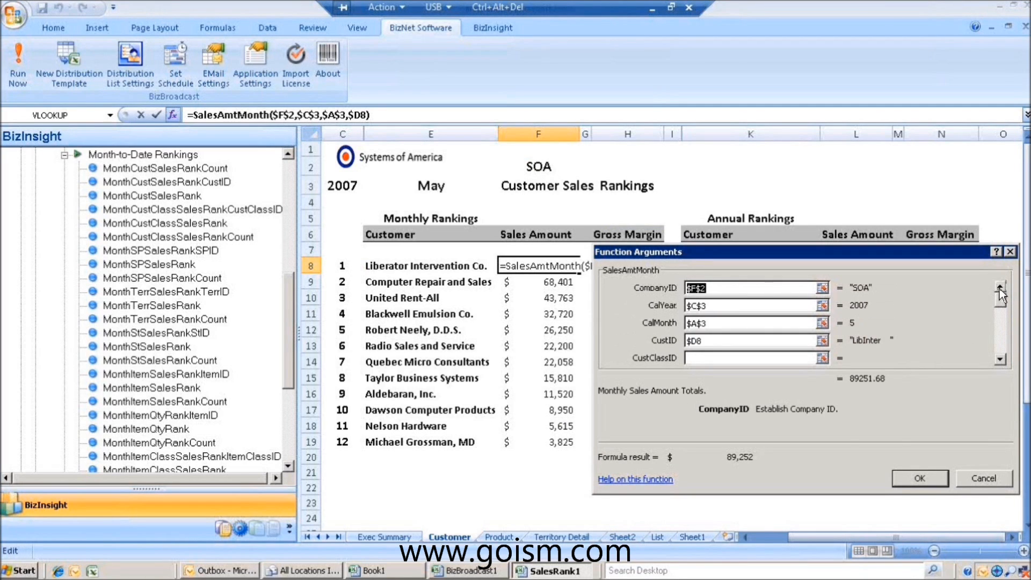
pyautogui.click(978, 480)
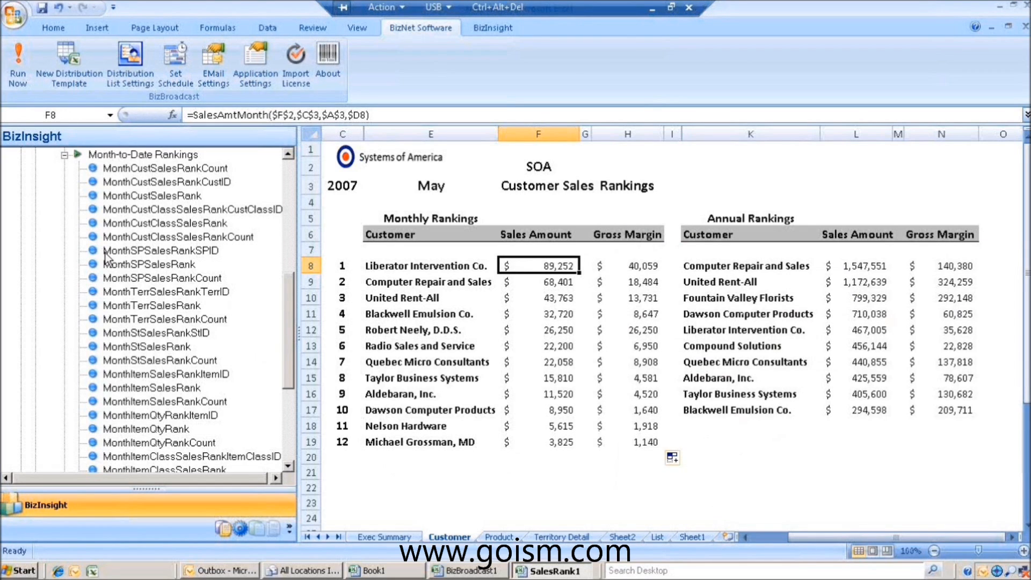
# Collapse the Sales Analysis functions and templates and review the Data list under its Analysis Sets, collapsing it again.
pyautogui.click(65, 155)
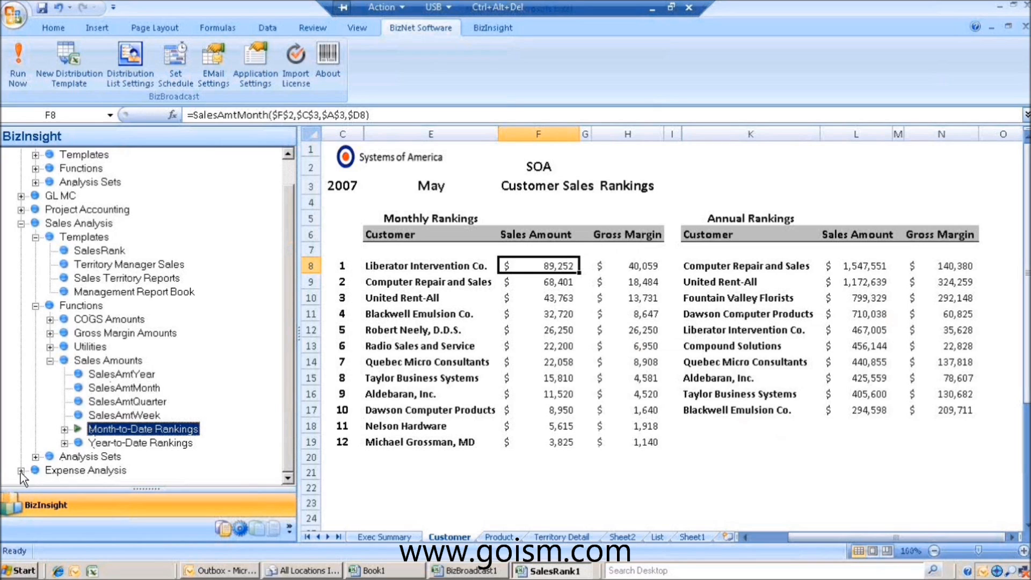
pyautogui.click(52, 364)
pyautogui.click(35, 333)
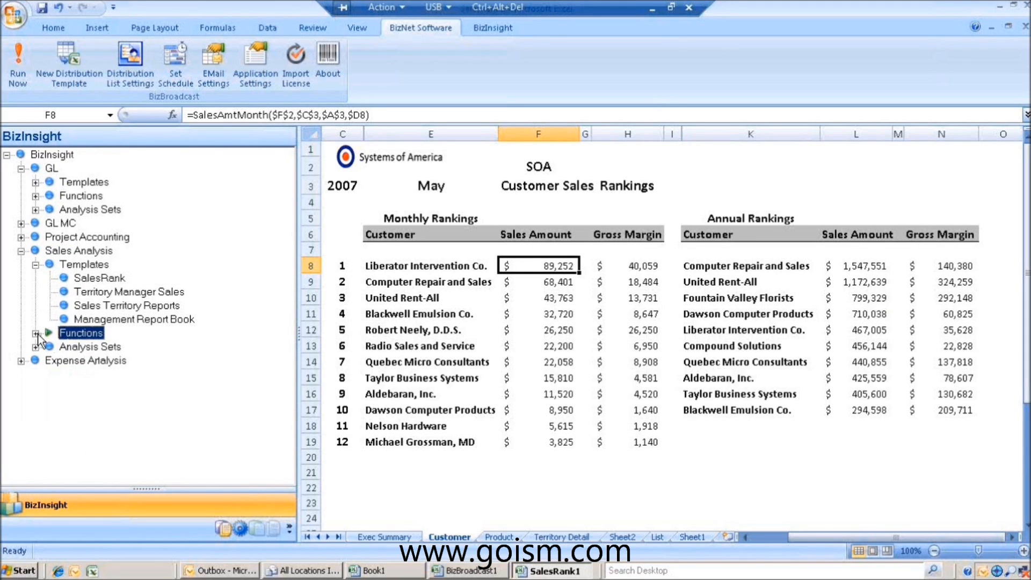
pyautogui.click(36, 264)
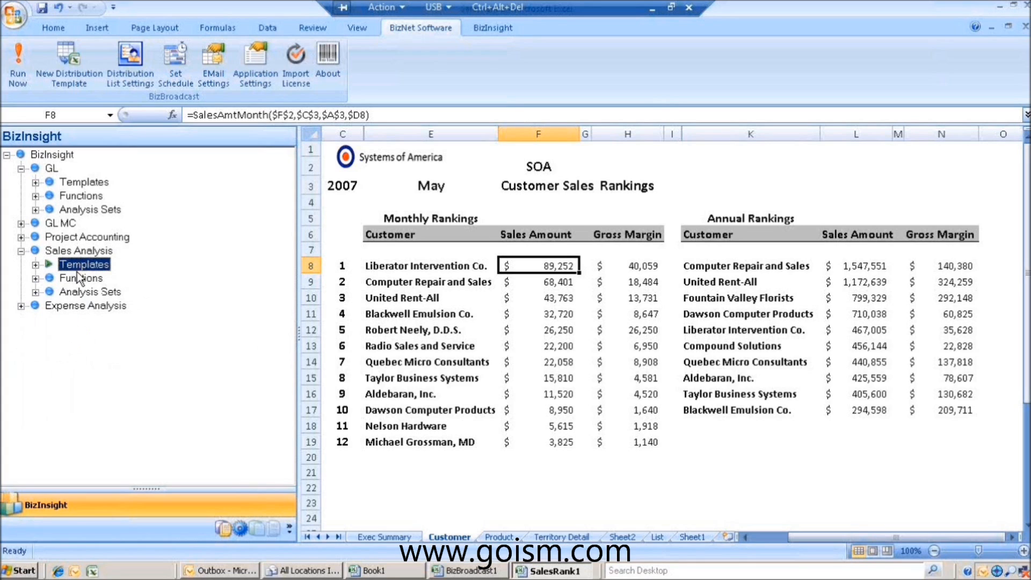
pyautogui.click(35, 291)
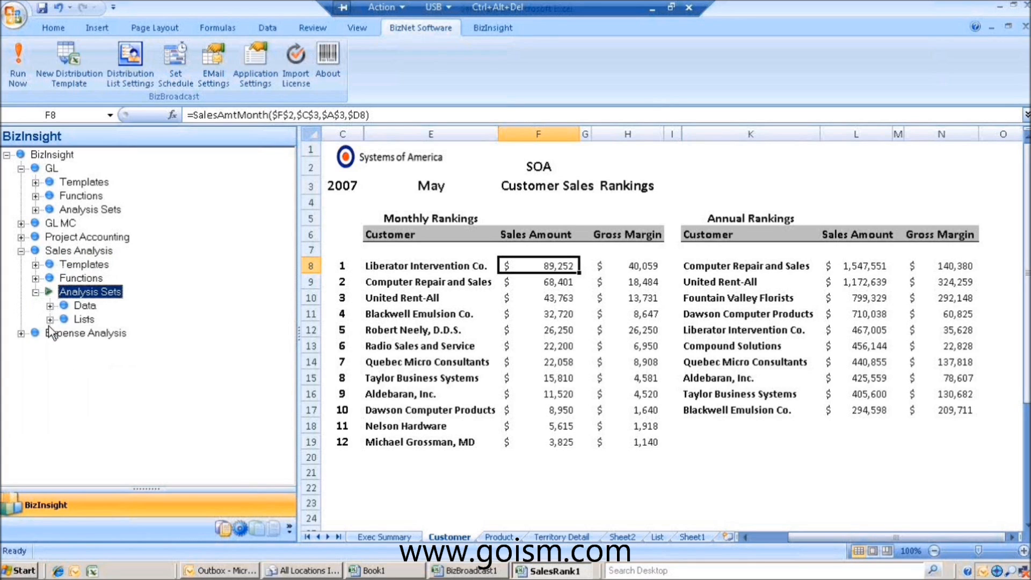
pyautogui.click(50, 306)
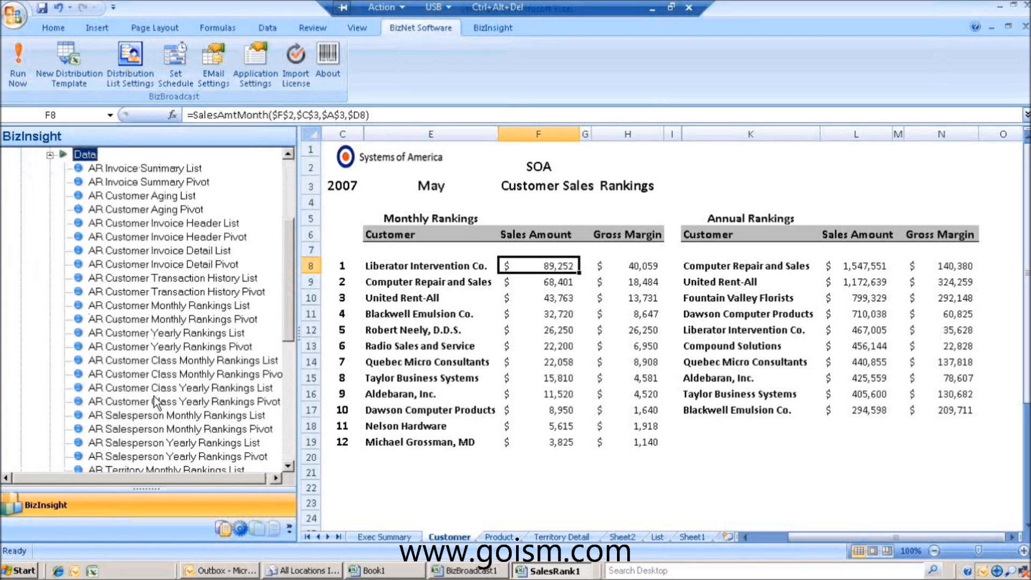
pyautogui.click(50, 155)
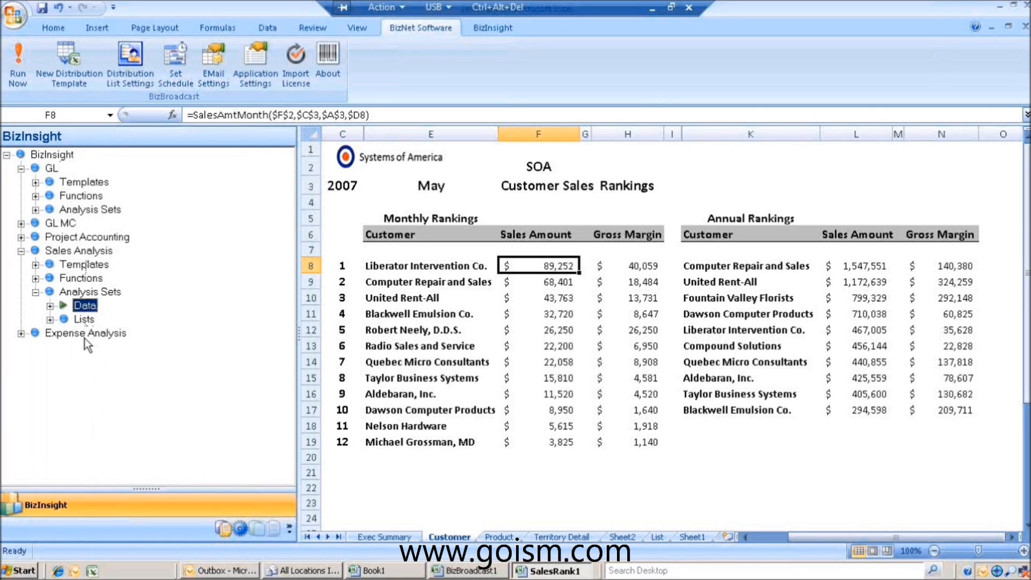
pyautogui.click(36, 291)
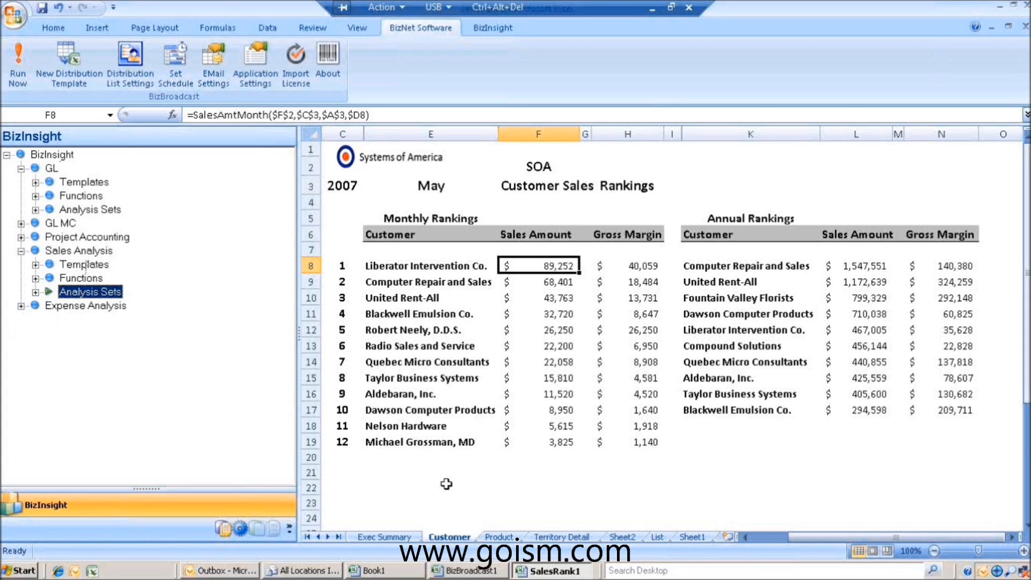
# Review the Product Sales By Territory report on the Territory Detail sheet and return to the Customer sheet.
pyautogui.click(560, 538)
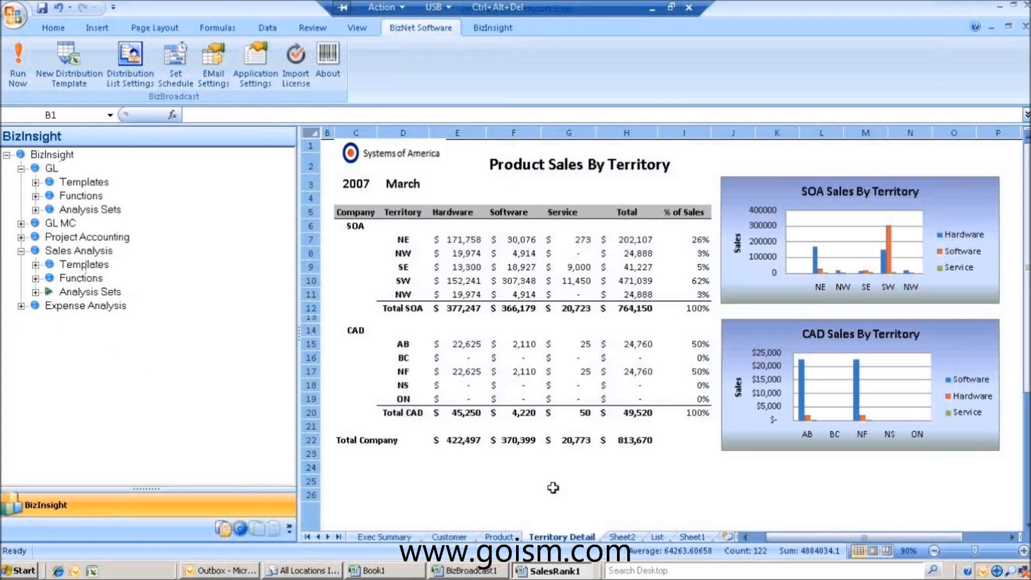
pyautogui.click(553, 483)
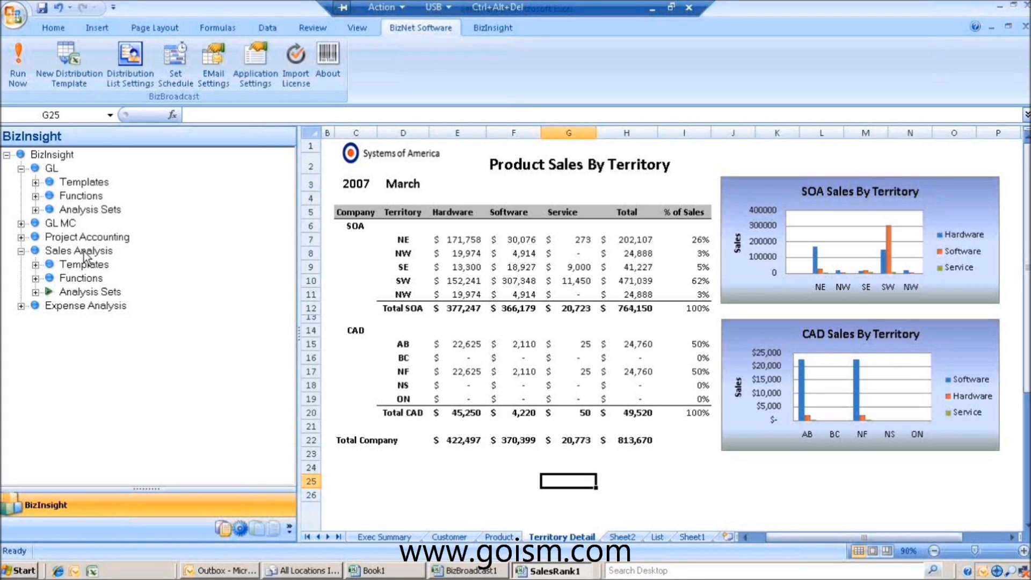
pyautogui.click(449, 537)
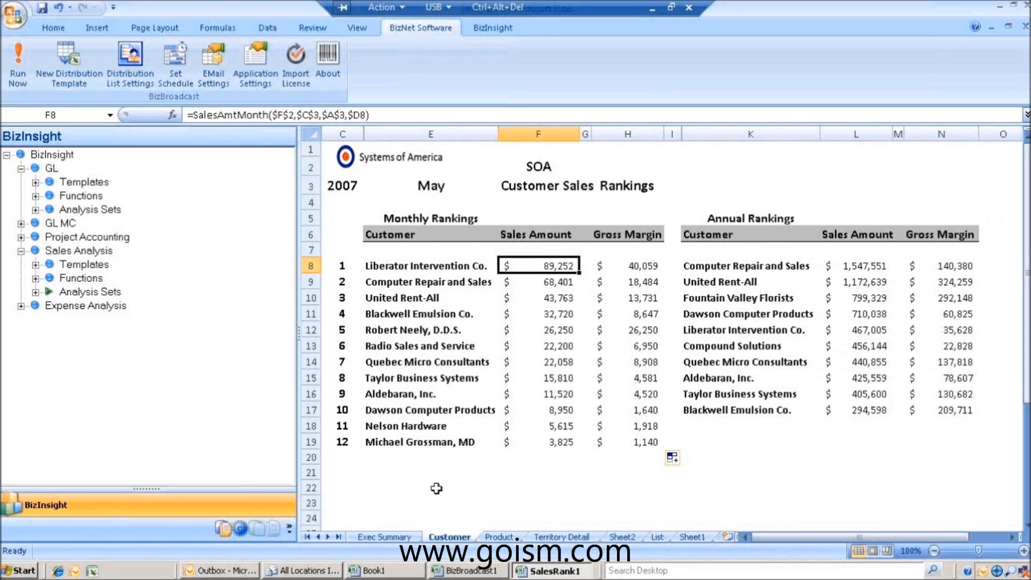
# Look at the Expense Analysis branch, collapse it and Sales Analysis, and narrow the BizInsight pane.
pyautogui.click(21, 306)
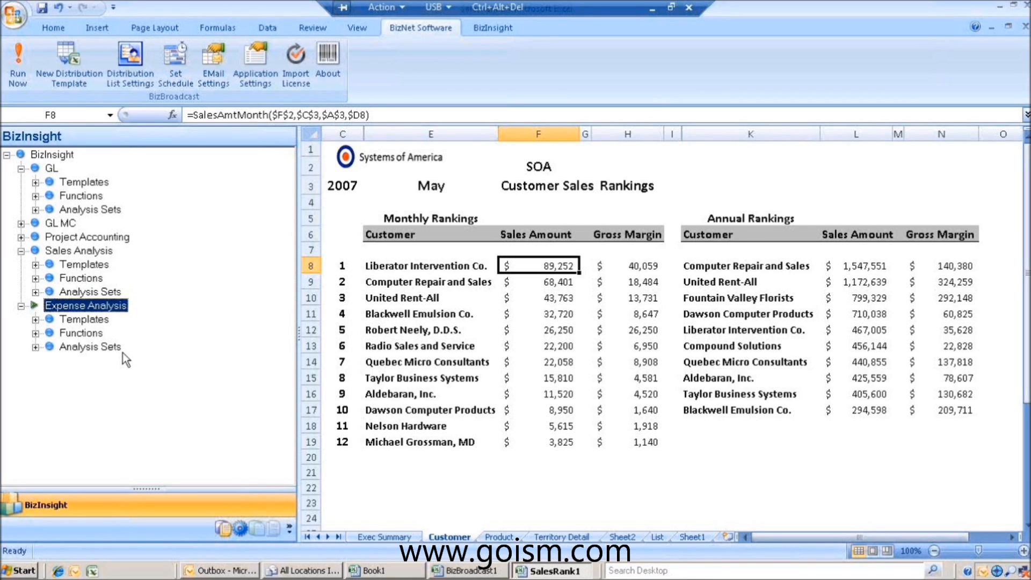
pyautogui.click(21, 305)
pyautogui.click(21, 251)
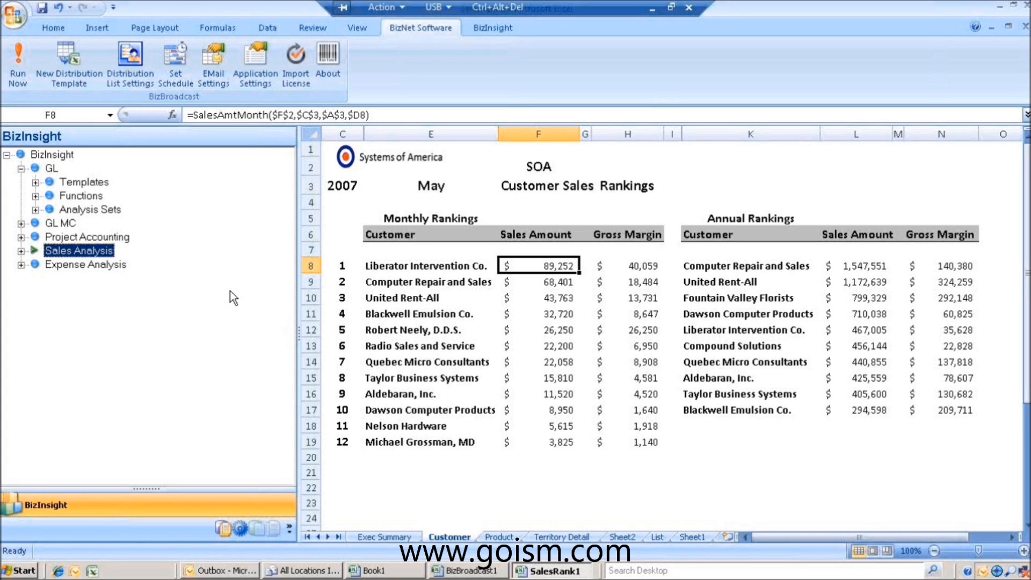
pyautogui.moveTo(299, 273); pyautogui.dragTo(213, 269)
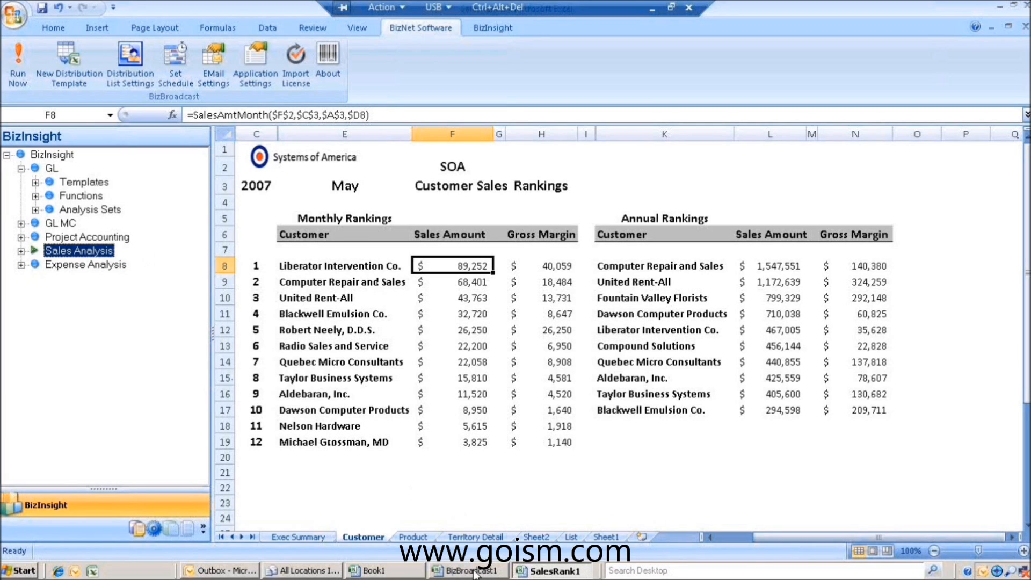
# Expand the GL Templates and Functions, open the Income Statements template and select its location cell F5.
pyautogui.click(36, 182)
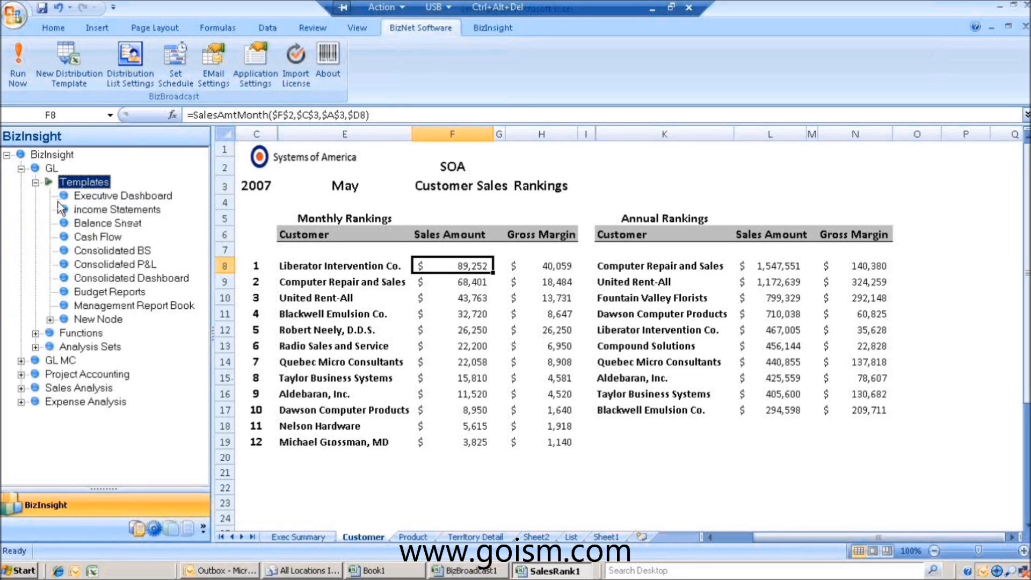
pyautogui.click(36, 334)
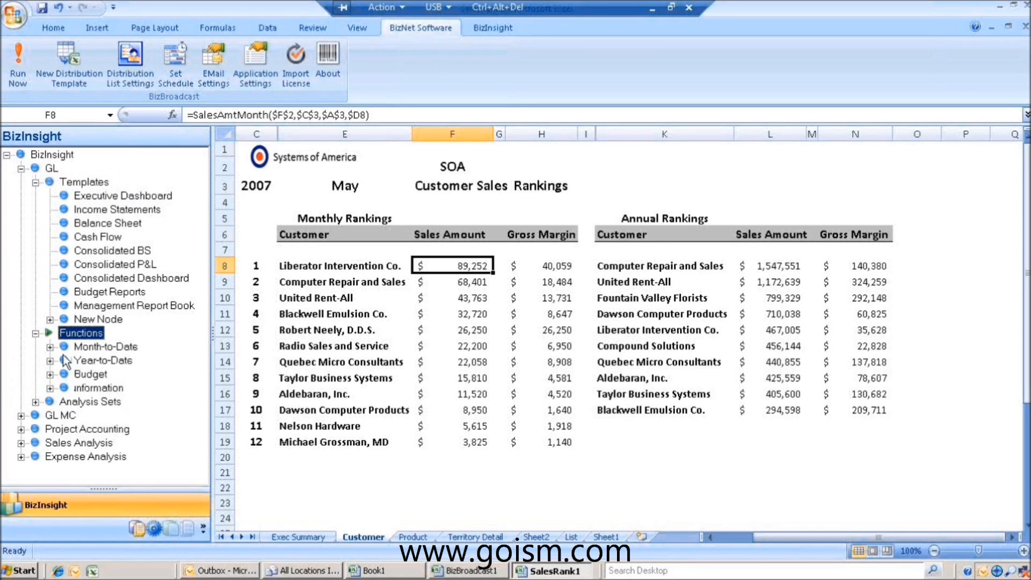
pyautogui.click(112, 213)
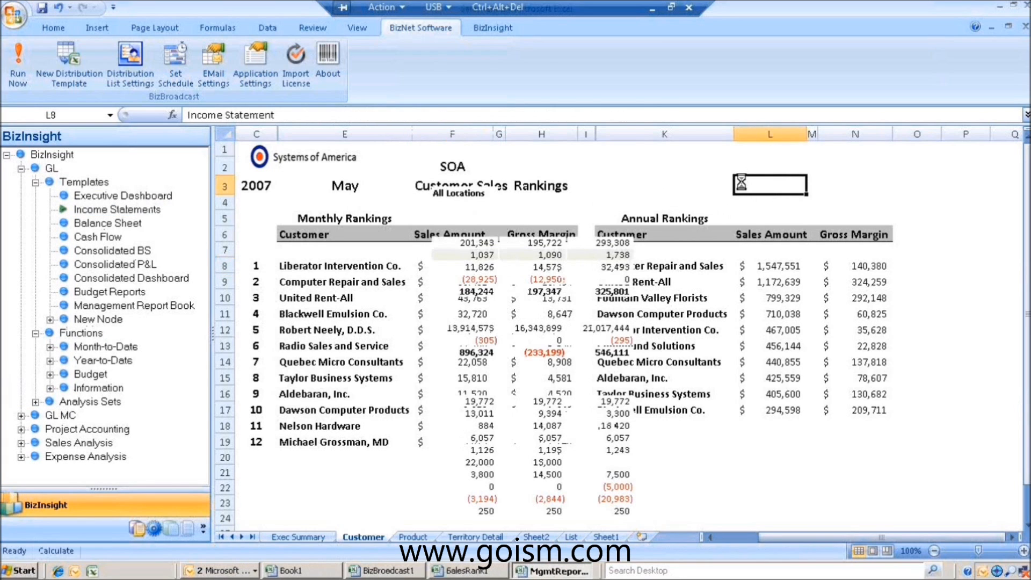
pyautogui.click(457, 204)
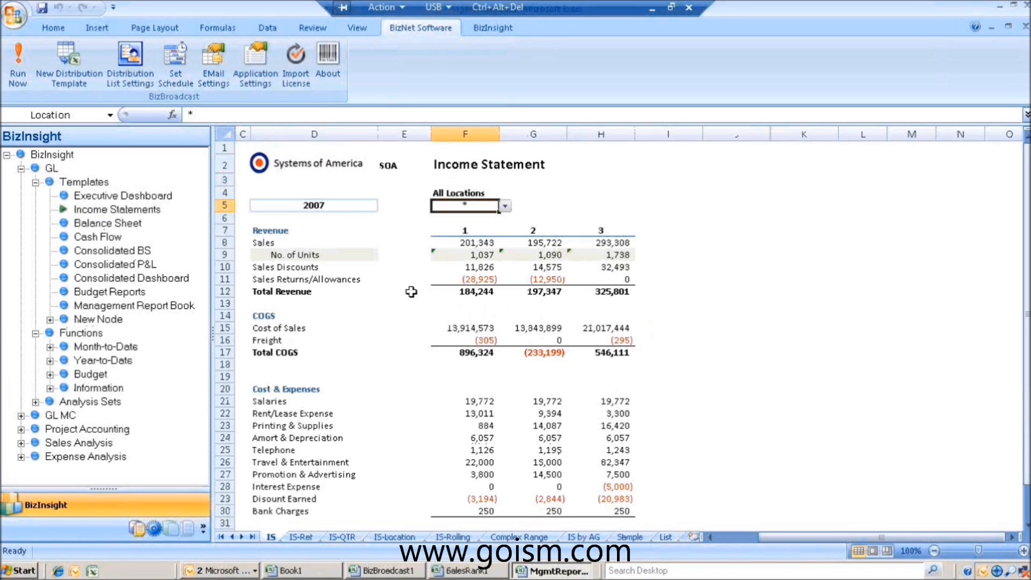
# In the BizBroadcast1 workbook, review the IS sheet's location cell F4 and the BroadcastList's Location parameter heading, returning to the IS sheet.
pyautogui.click(405, 572)
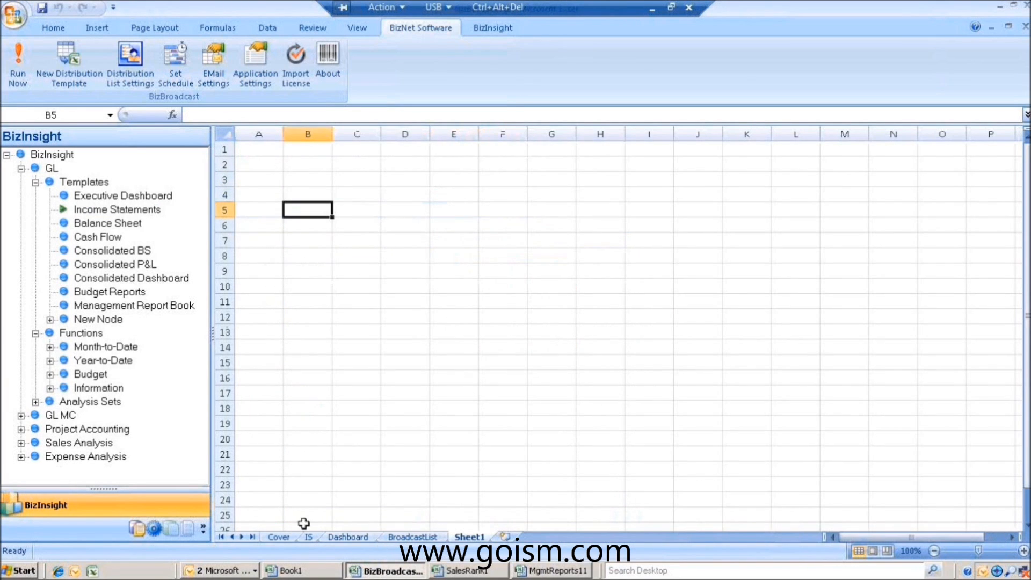
pyautogui.click(308, 537)
pyautogui.click(398, 200)
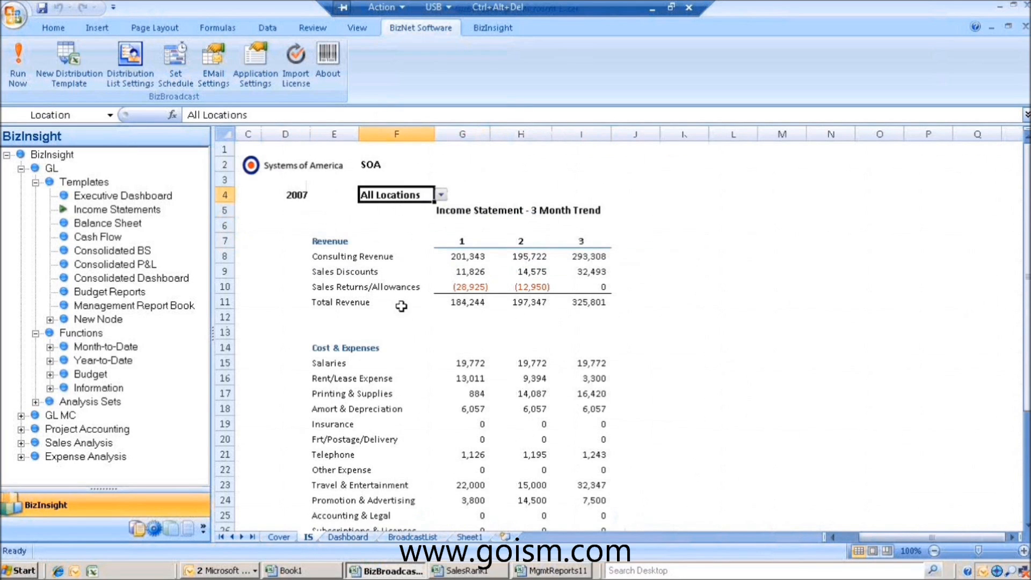
pyautogui.click(412, 537)
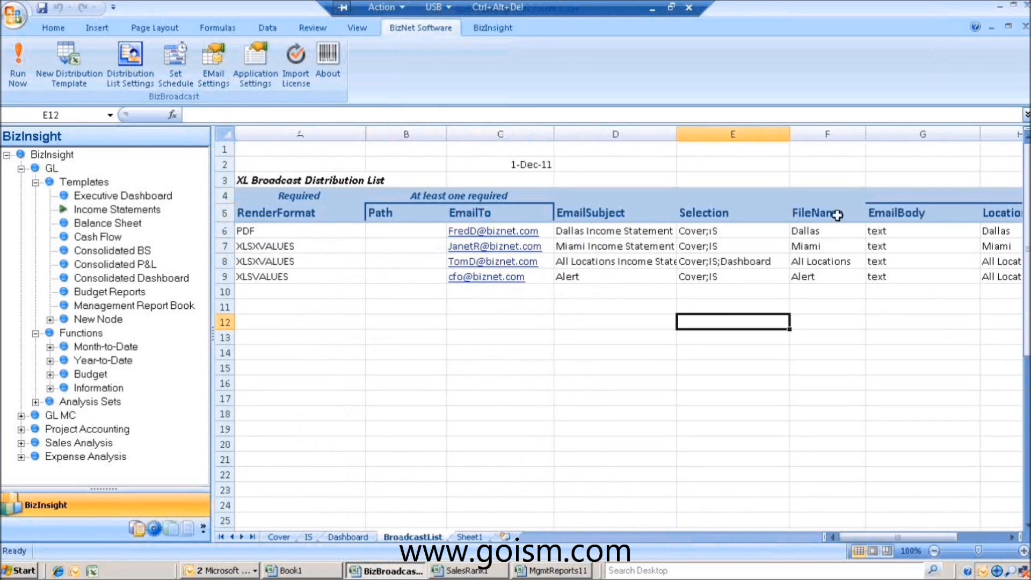
pyautogui.click(984, 214)
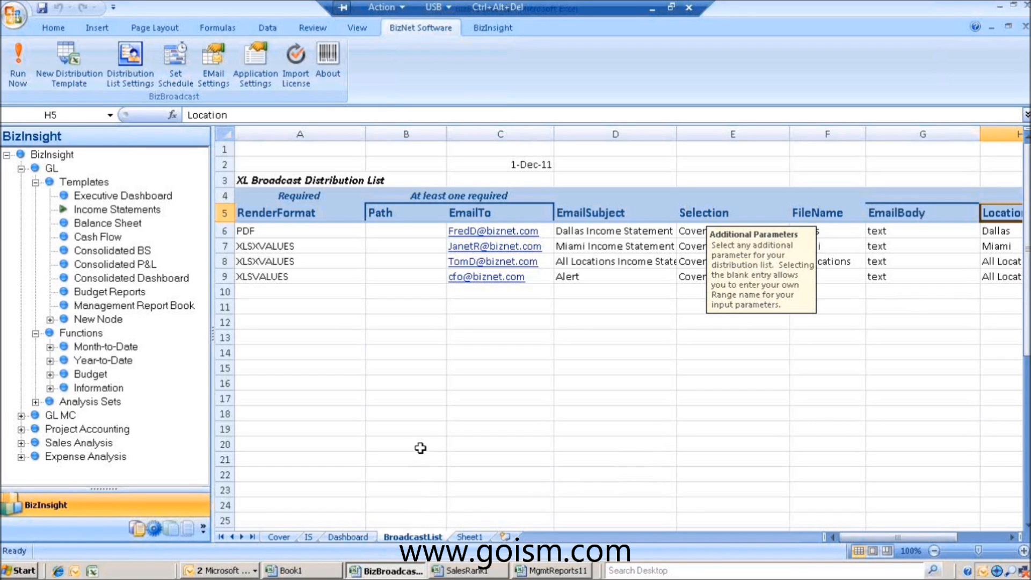
pyautogui.click(309, 537)
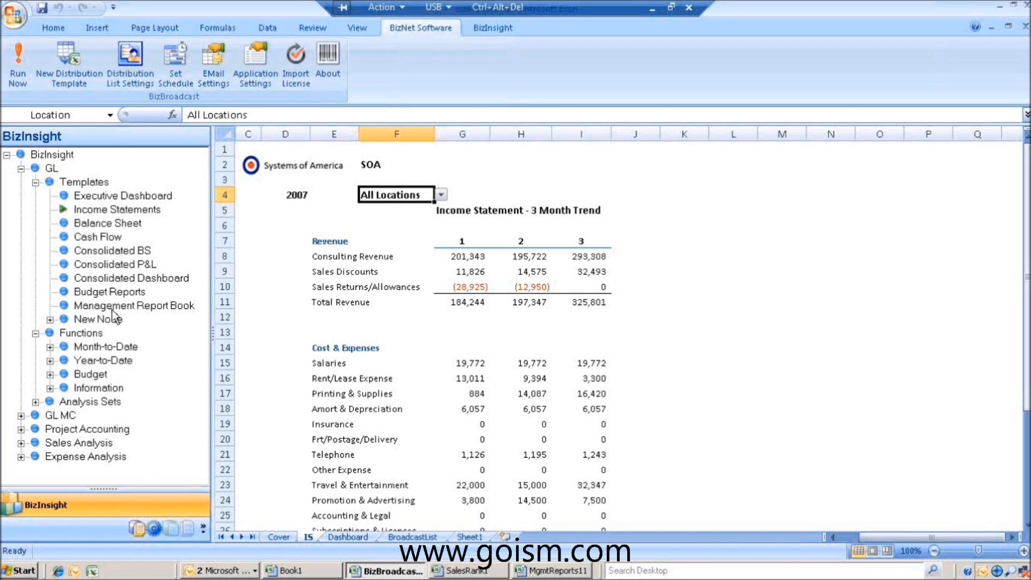
# Open the Balance Sheet template from the GL Templates as a report and bring up the list of open Excel workbooks.
pyautogui.moveTo(109, 224); pyautogui.dragTo(761, 257)
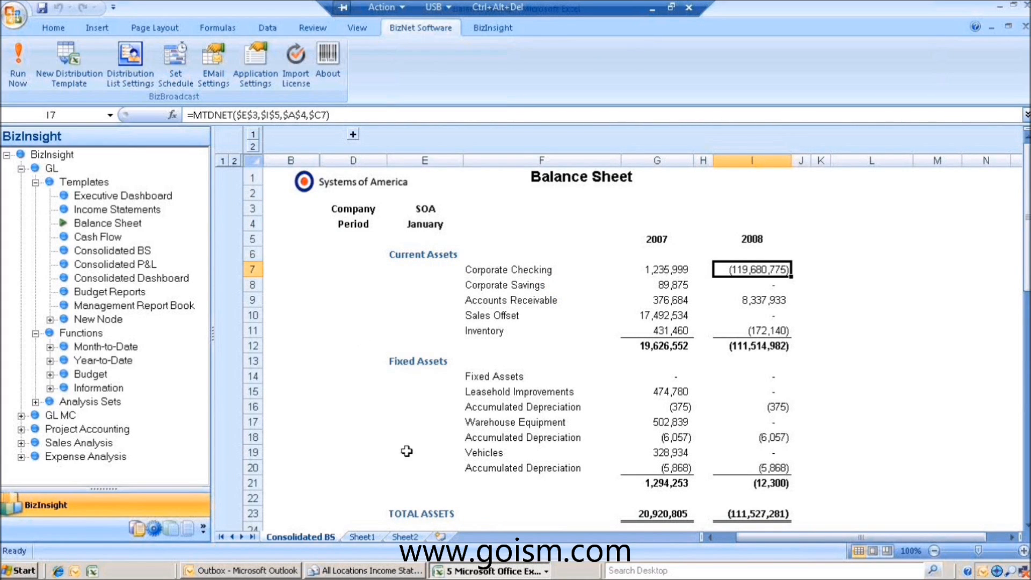
pyautogui.rightClick(505, 571)
pyautogui.click(502, 572)
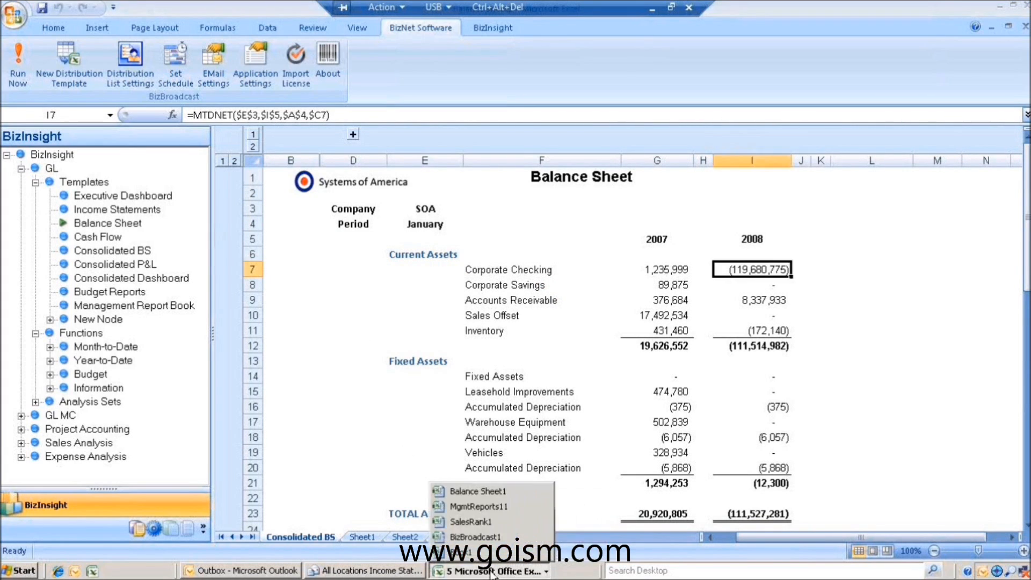